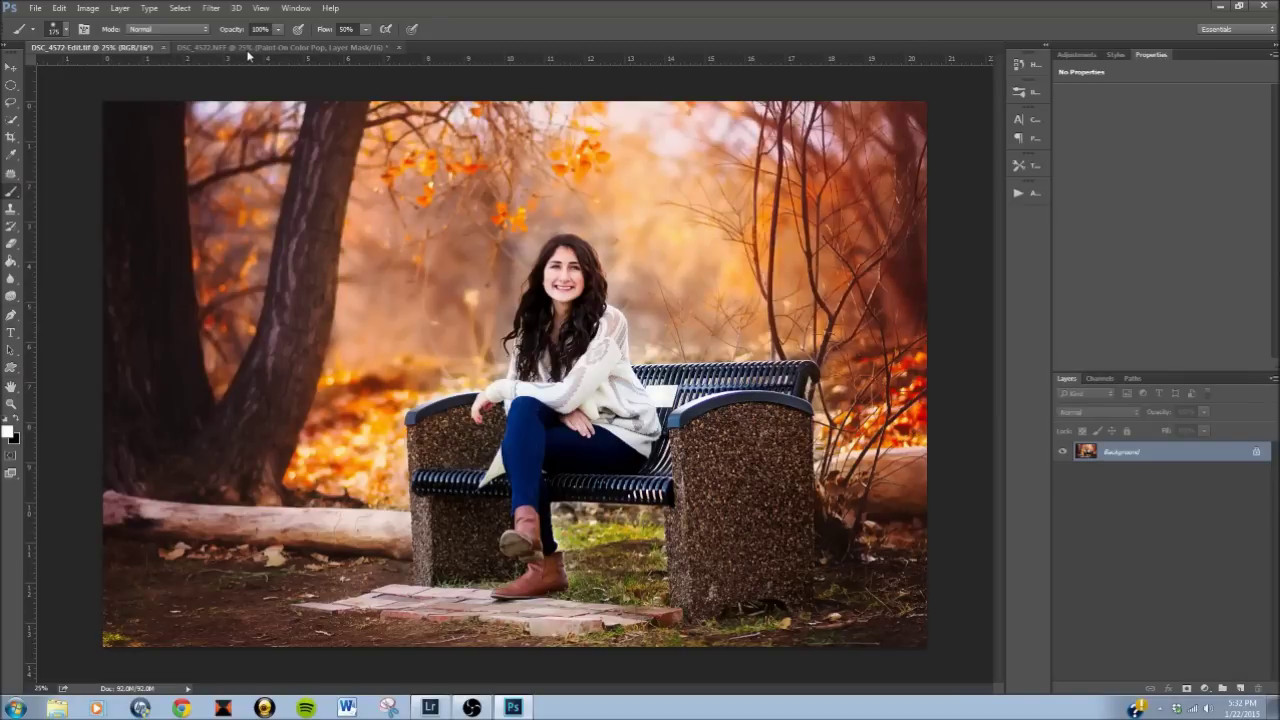
# - Compare the finished DSC_4572 edit with the DSC_4572.NEF working document by switching between them
pyautogui.click(251, 48)
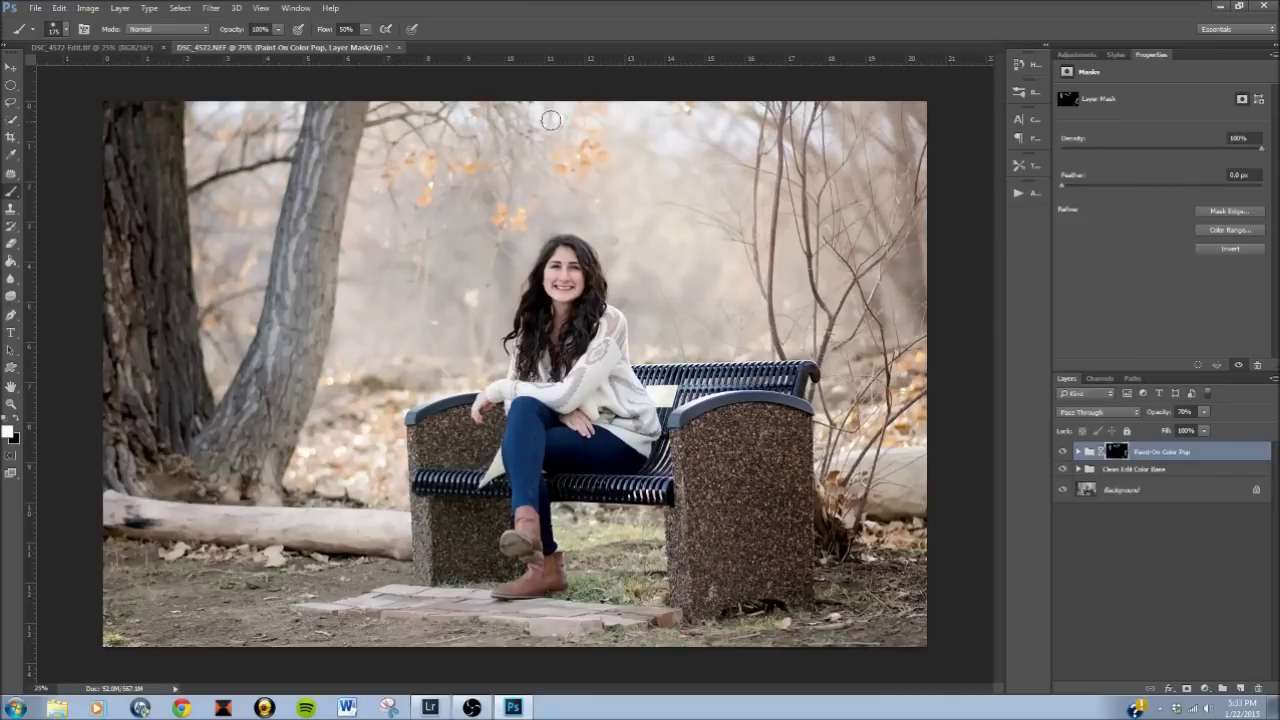
pyautogui.click(97, 48)
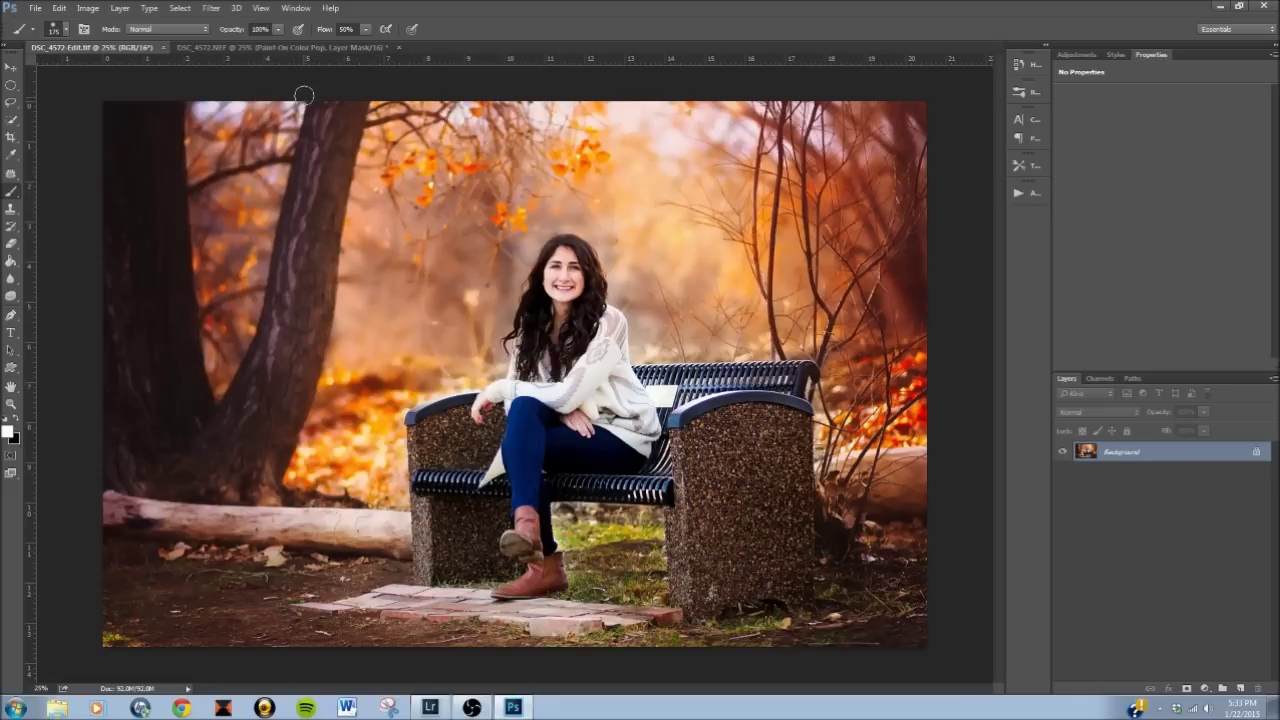
pyautogui.click(281, 48)
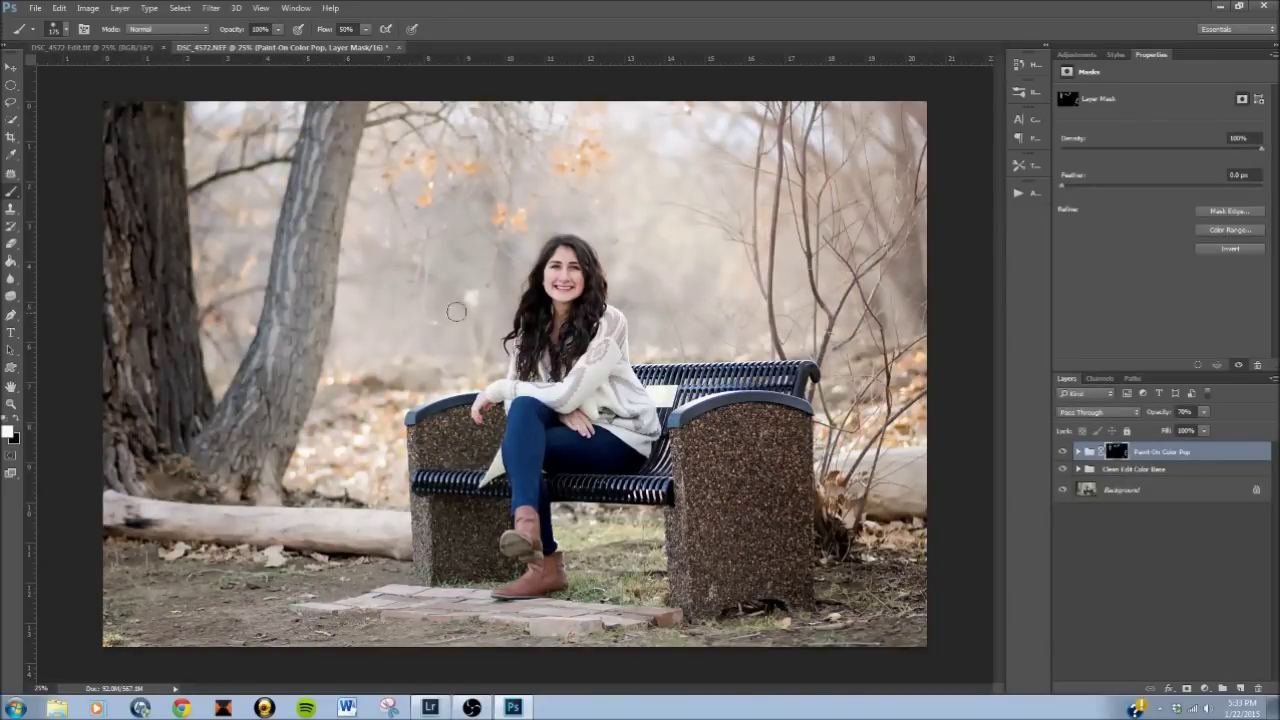
# - Delete the Paint-On Color Pop and Clean Edit Color Base groups from DSC_4572.NEF, leaving only the background
pyautogui.press('z')
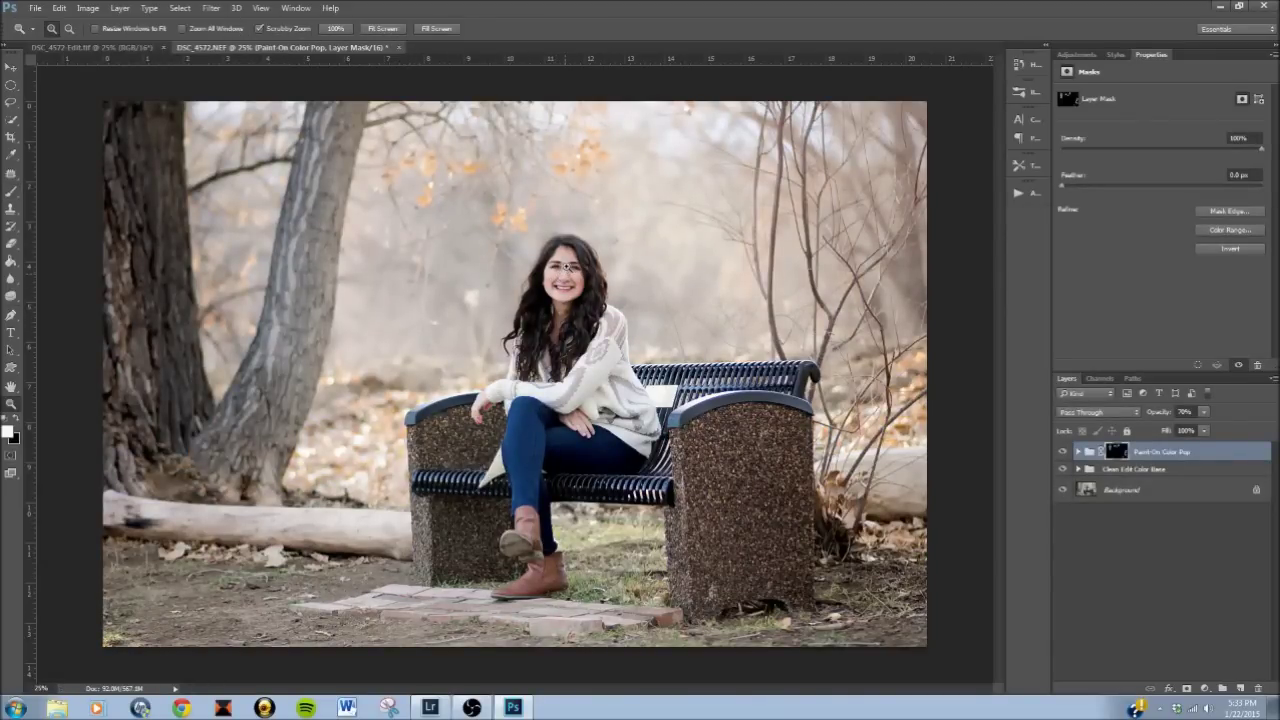
pyautogui.click(562, 271)
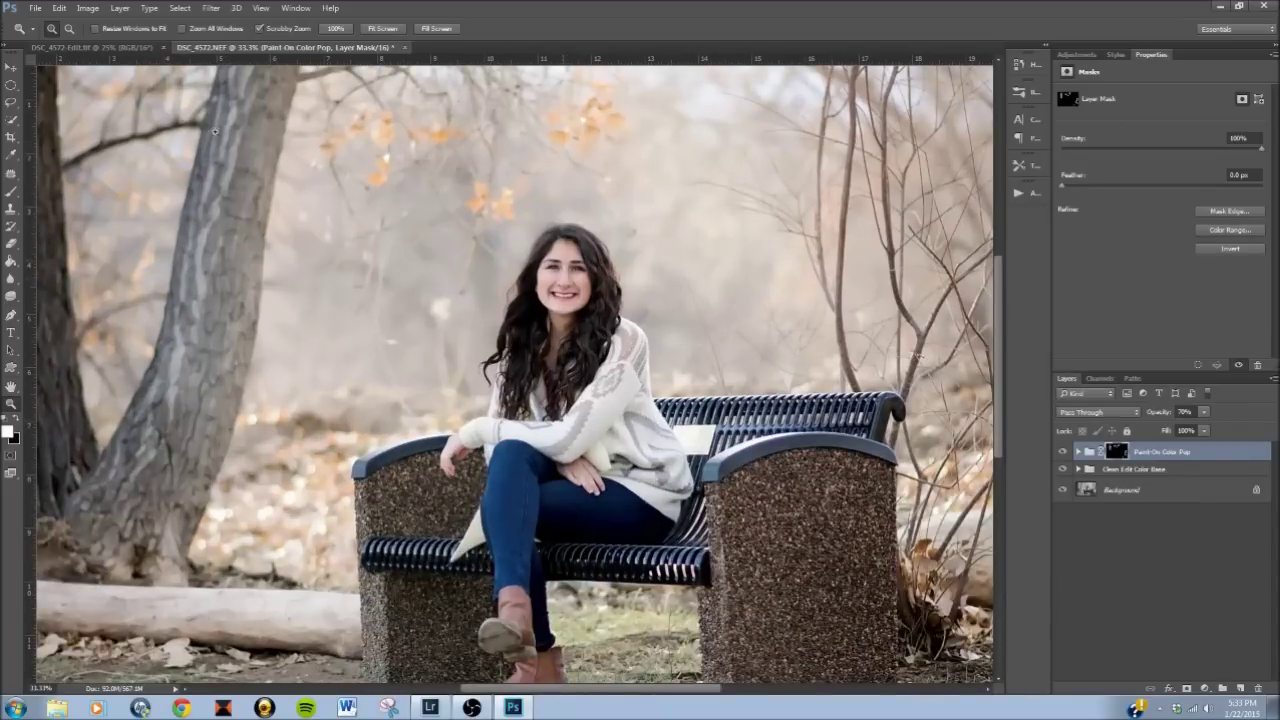
pyautogui.click(1180, 456)
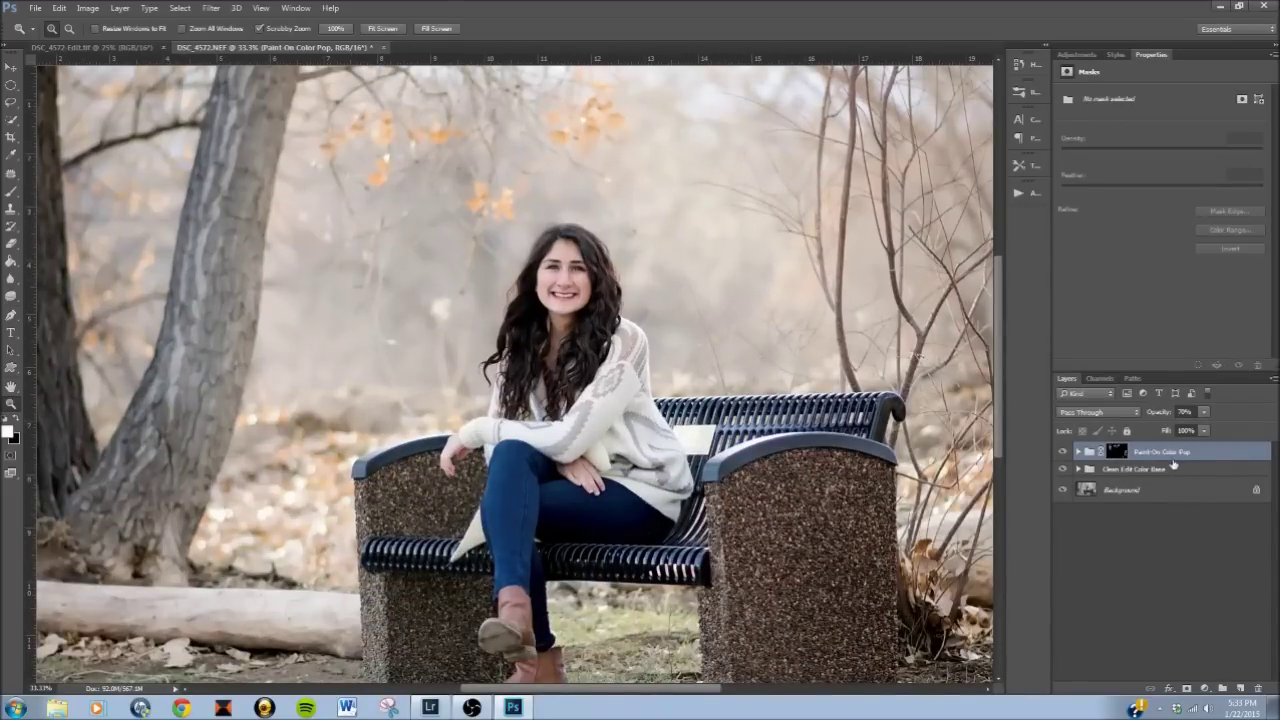
pyautogui.press('Delete')
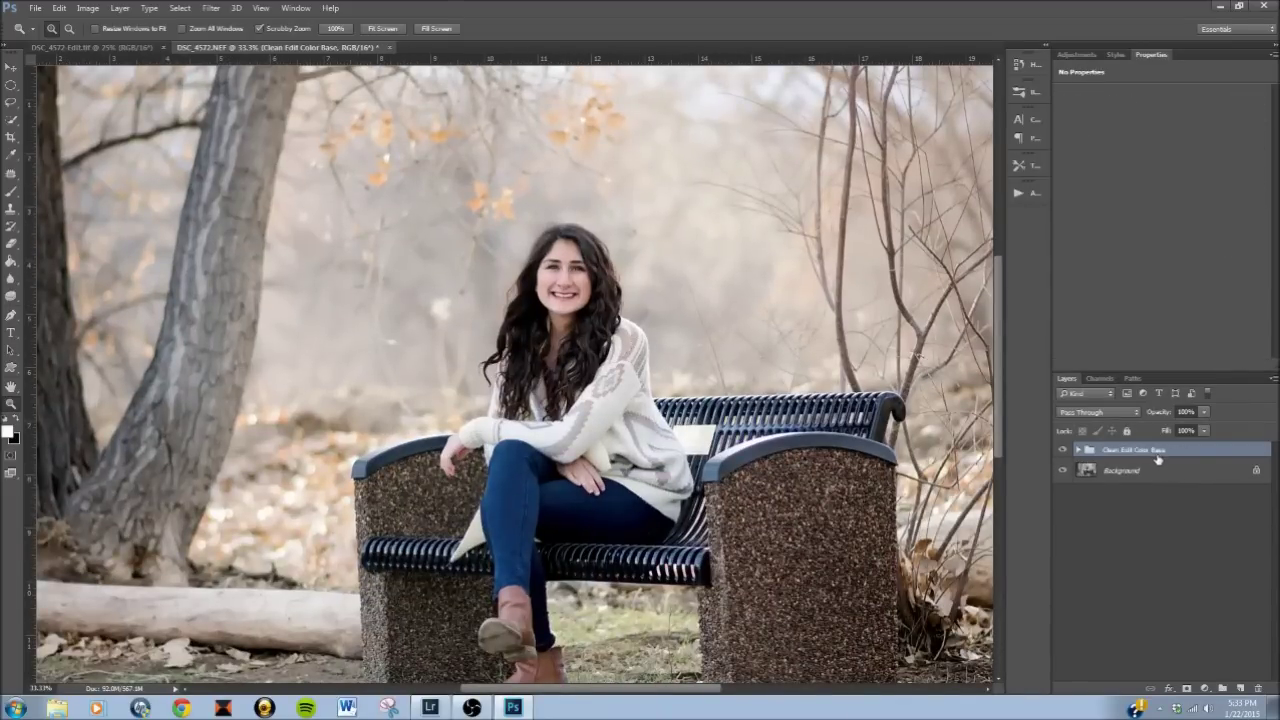
pyautogui.press('Delete')
# - Run the BASE: Eye Foundation action from the Greater Than Gatsby - The Innocence Retouch set, working close up on the woman's face
pyautogui.moveTo(562, 276); pyautogui.dragTo(588, 274)
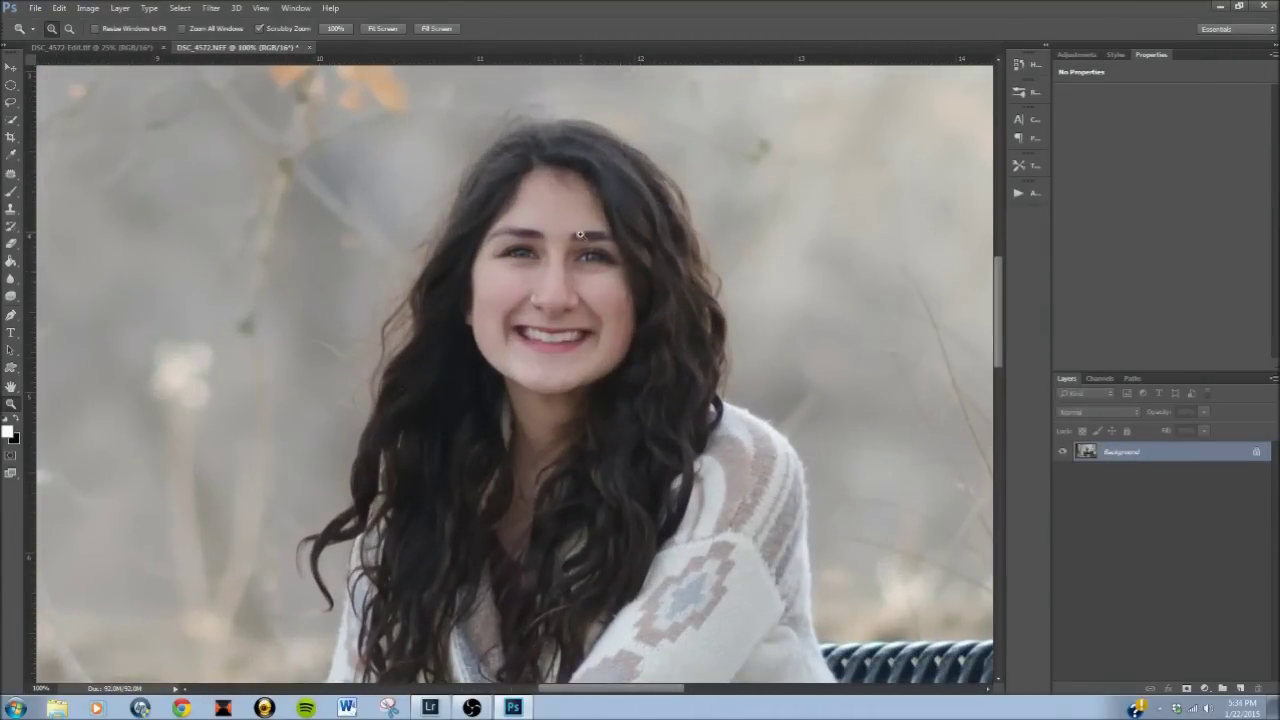
pyautogui.click(580, 234)
pyautogui.click(1038, 195)
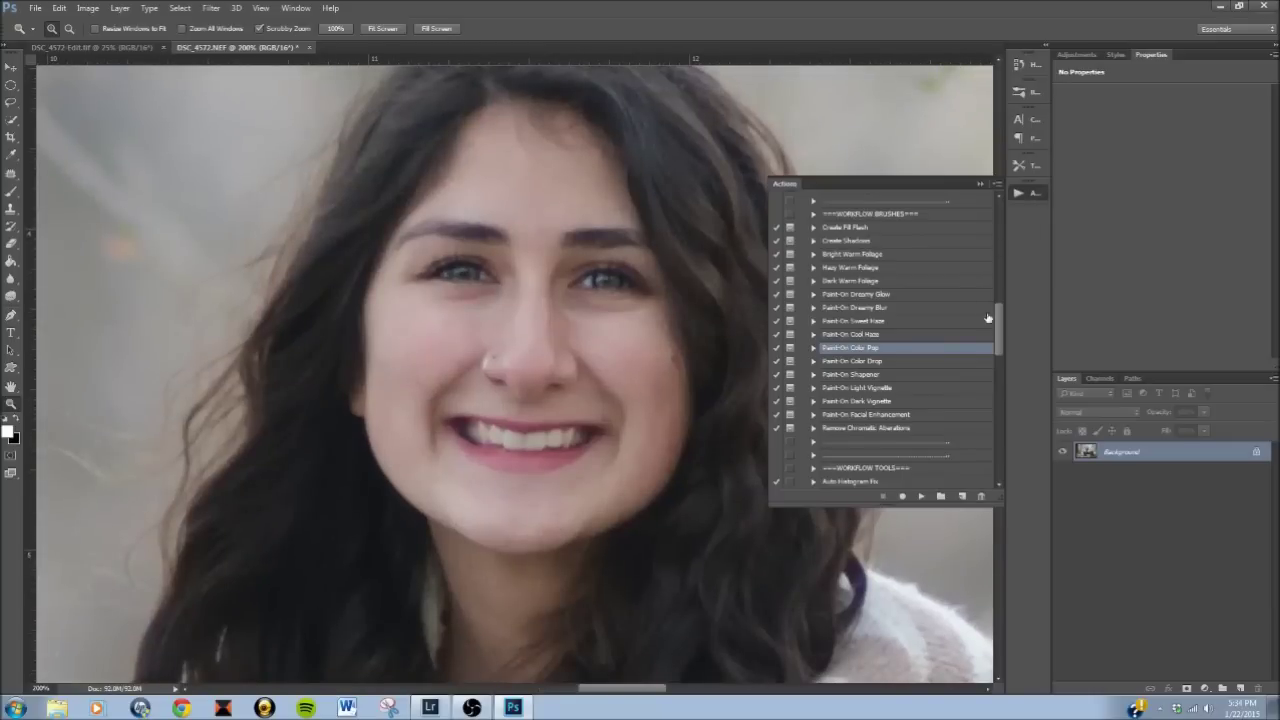
pyautogui.moveTo(999, 331); pyautogui.dragTo(1009, 220)
pyautogui.click(801, 224)
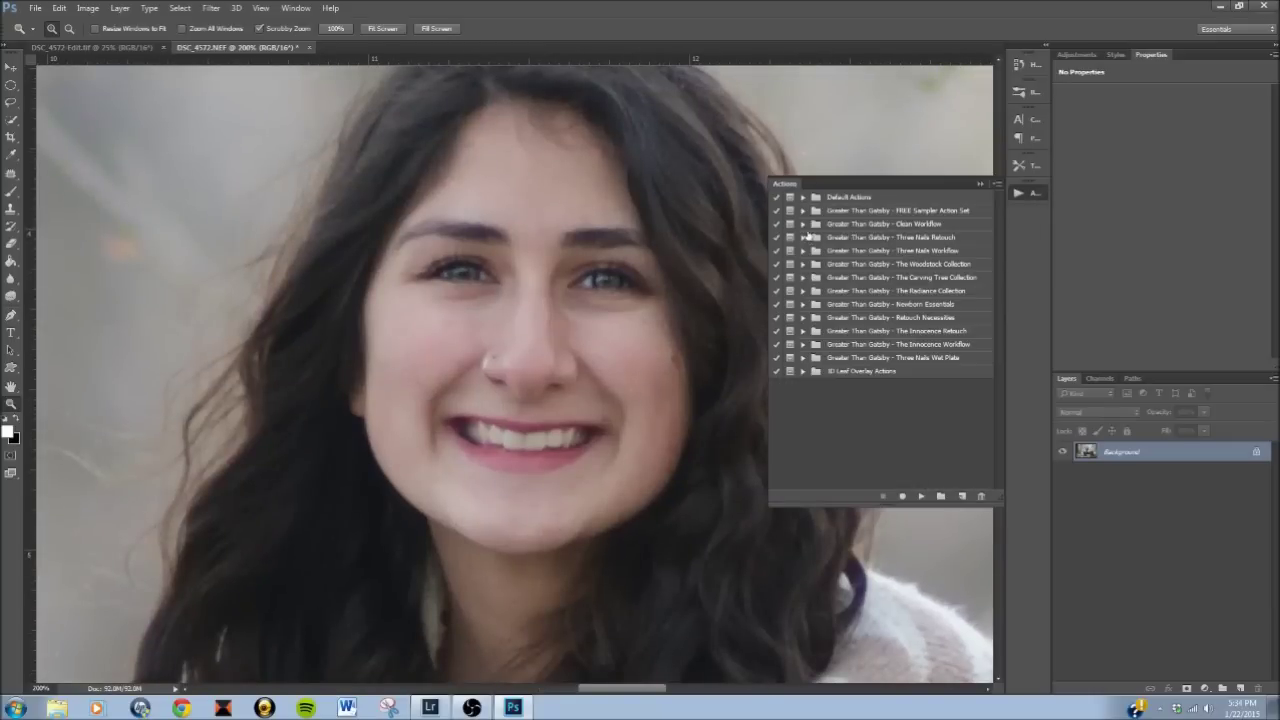
pyautogui.click(803, 331)
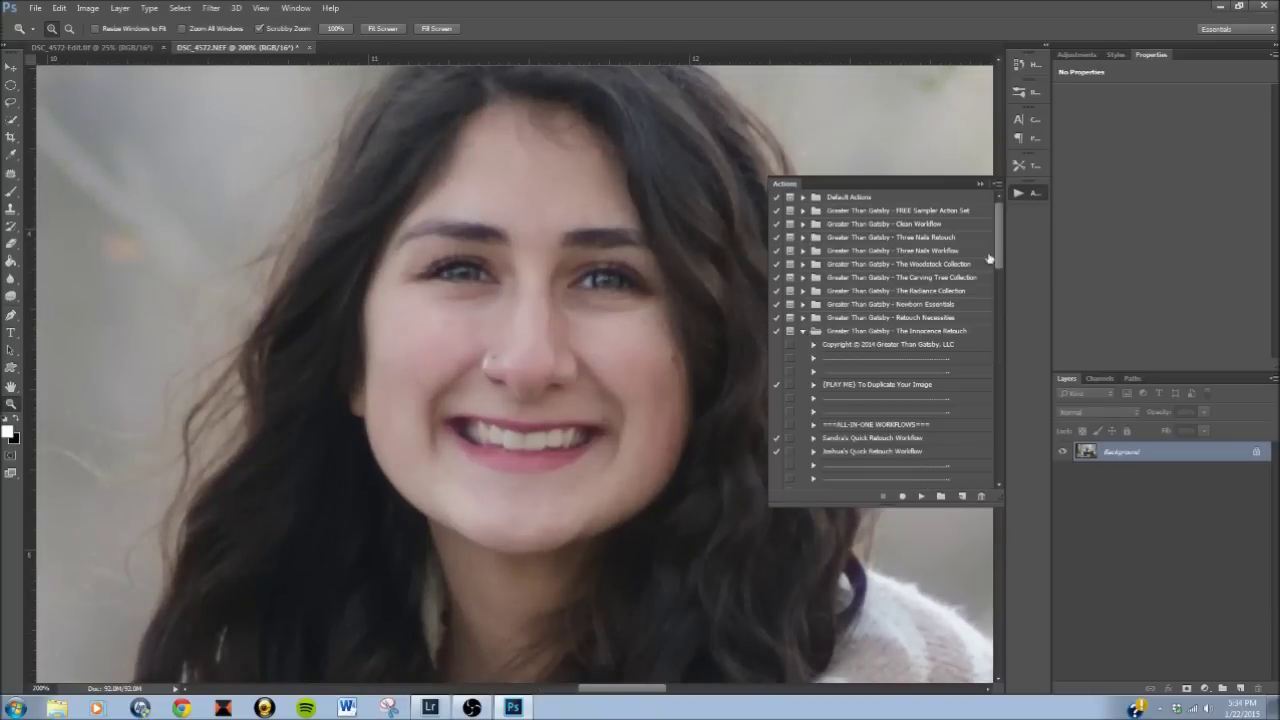
pyautogui.moveTo(1000, 234); pyautogui.dragTo(991, 390)
pyautogui.click(885, 284)
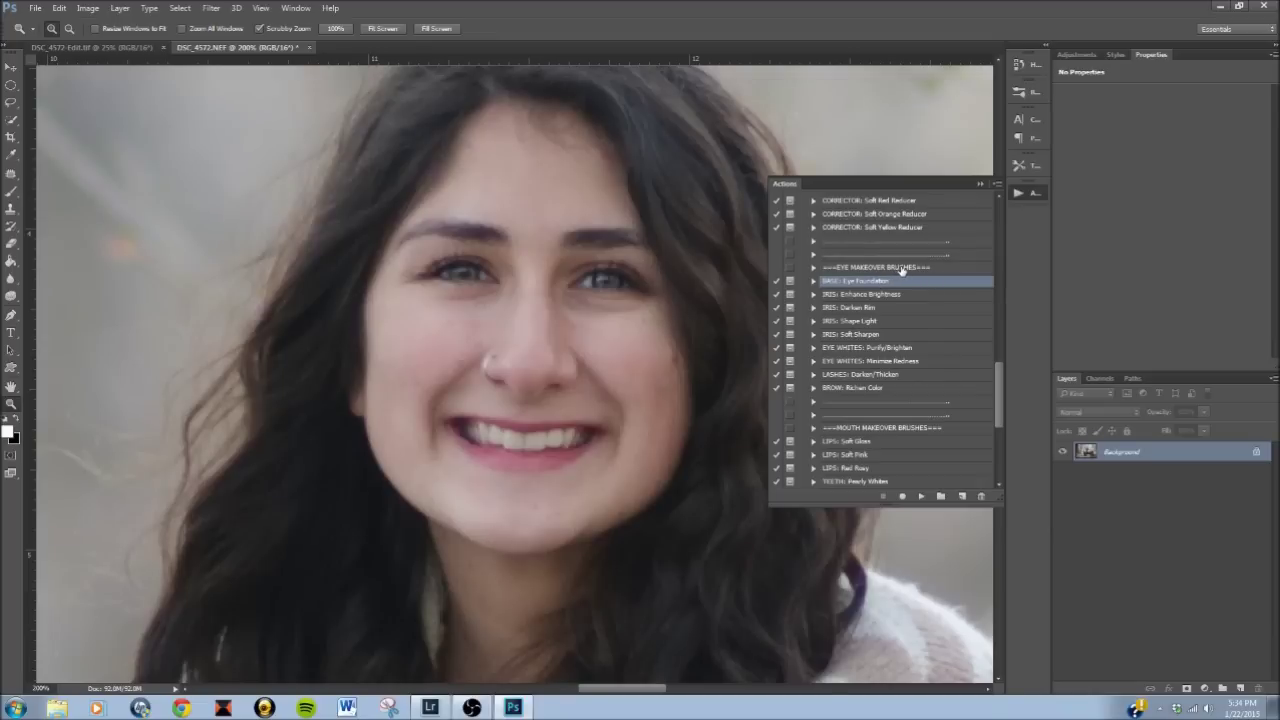
pyautogui.click(921, 496)
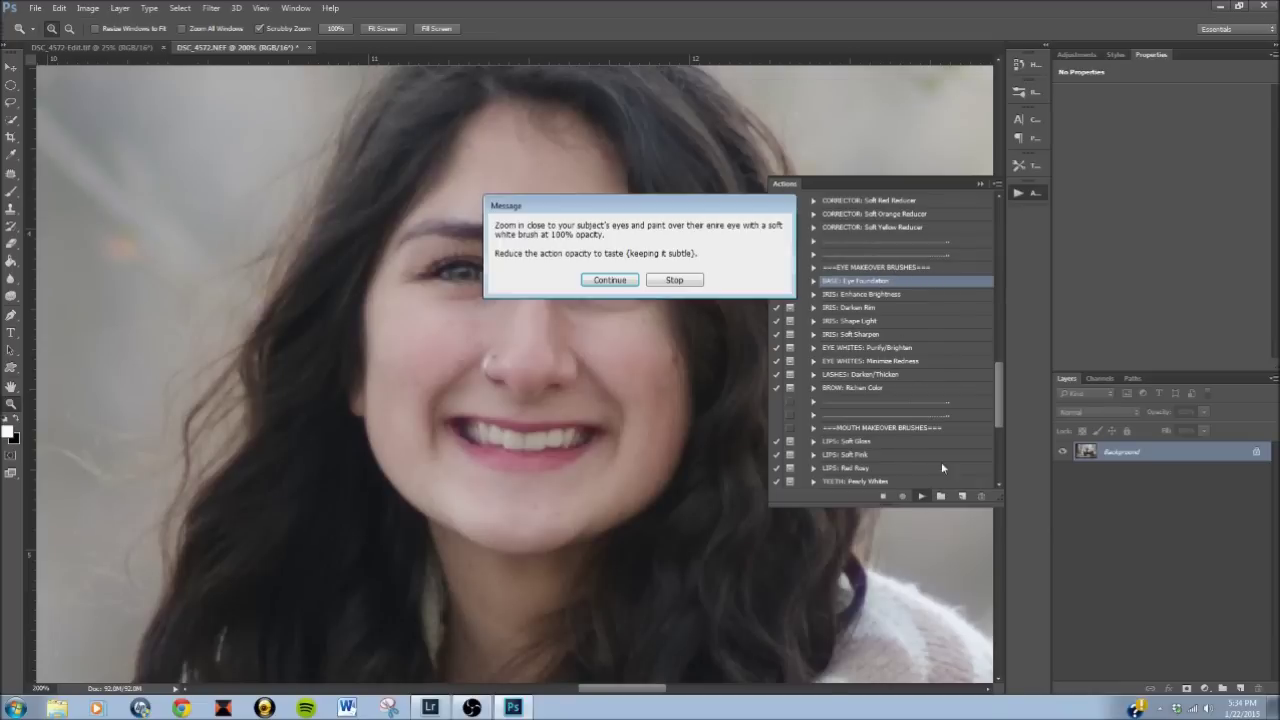
pyautogui.click(607, 283)
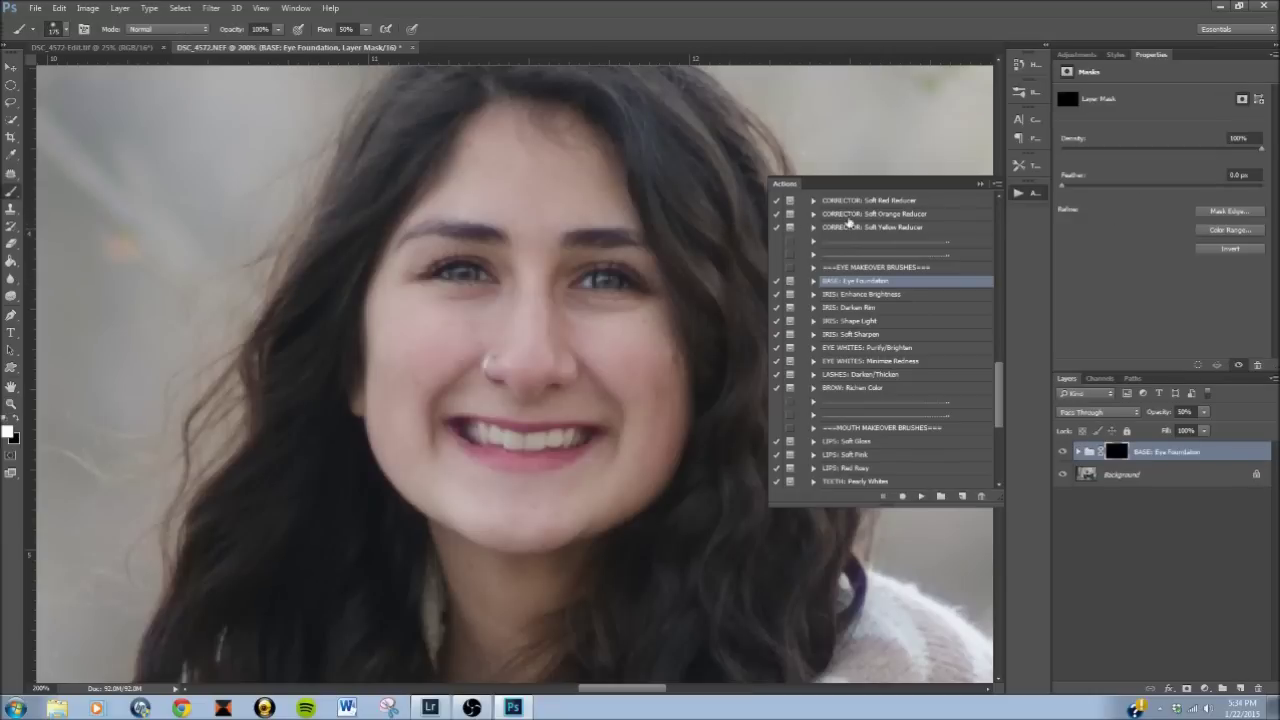
pyautogui.click(1019, 195)
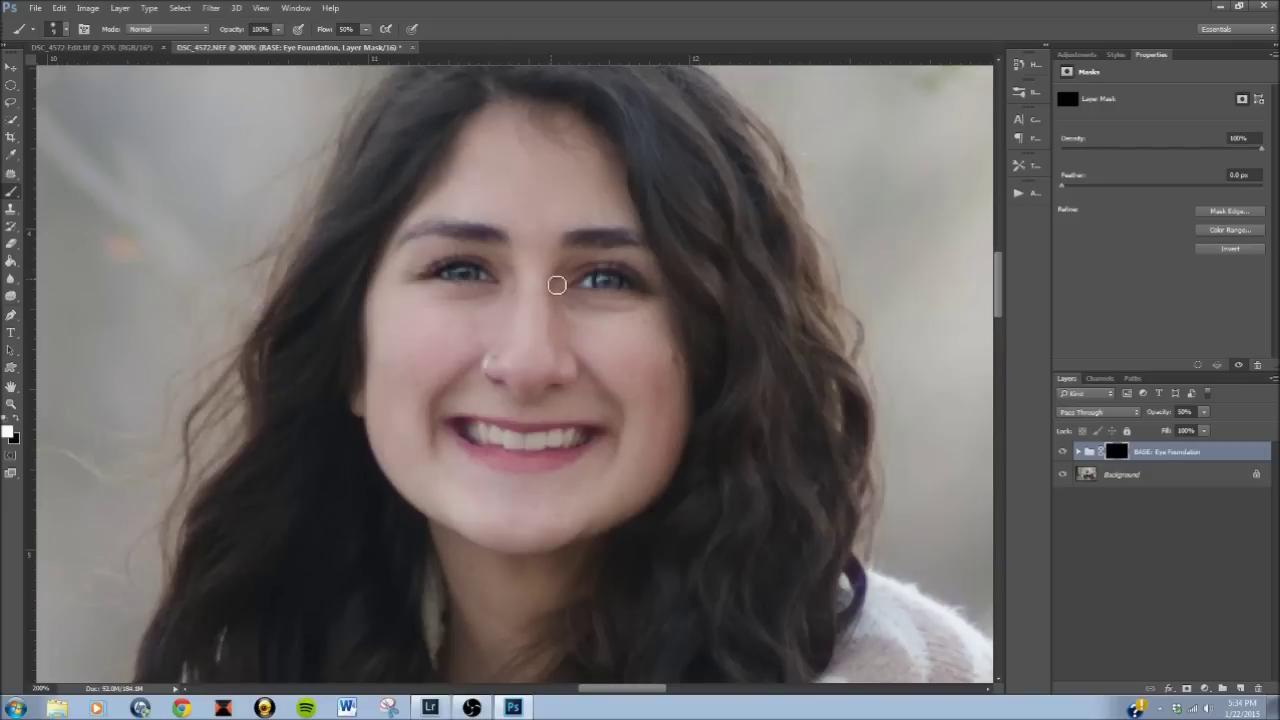
# - Compare the eyes with and without the BASE: Eye Foundation group
pyautogui.click(1063, 452)
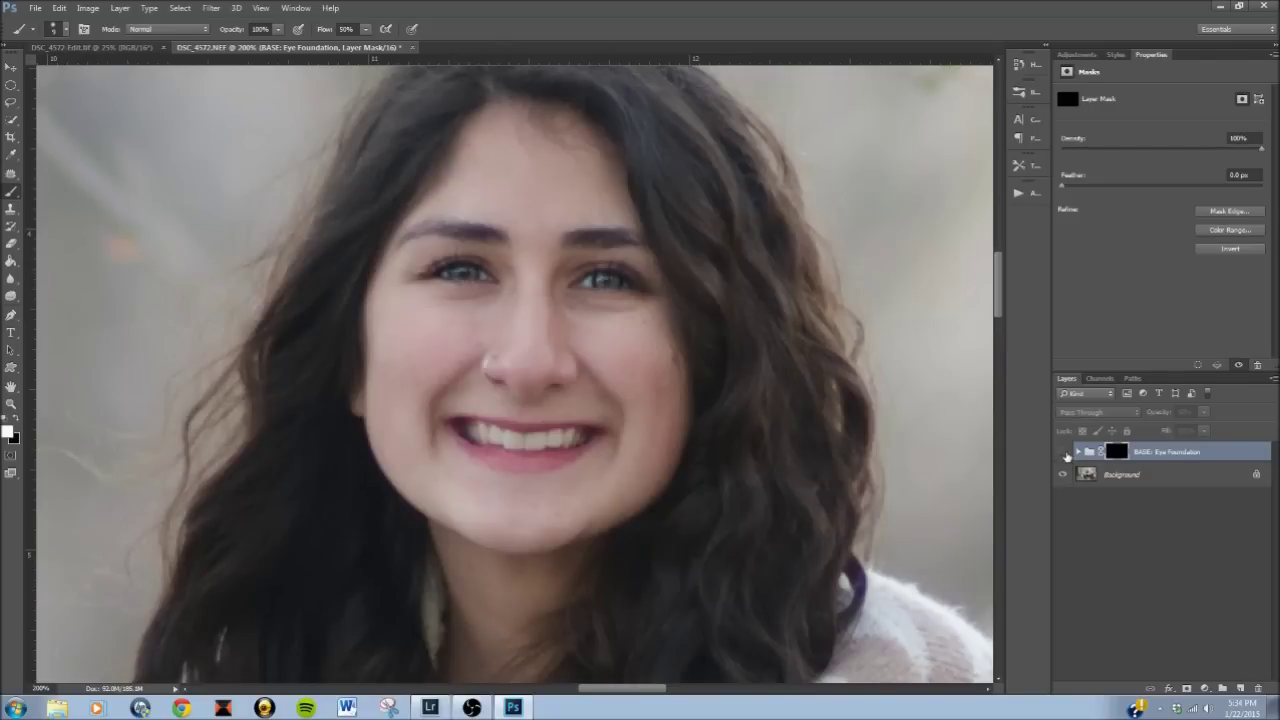
pyautogui.click(1064, 453)
pyautogui.click(1064, 453)
pyautogui.click(1064, 453)
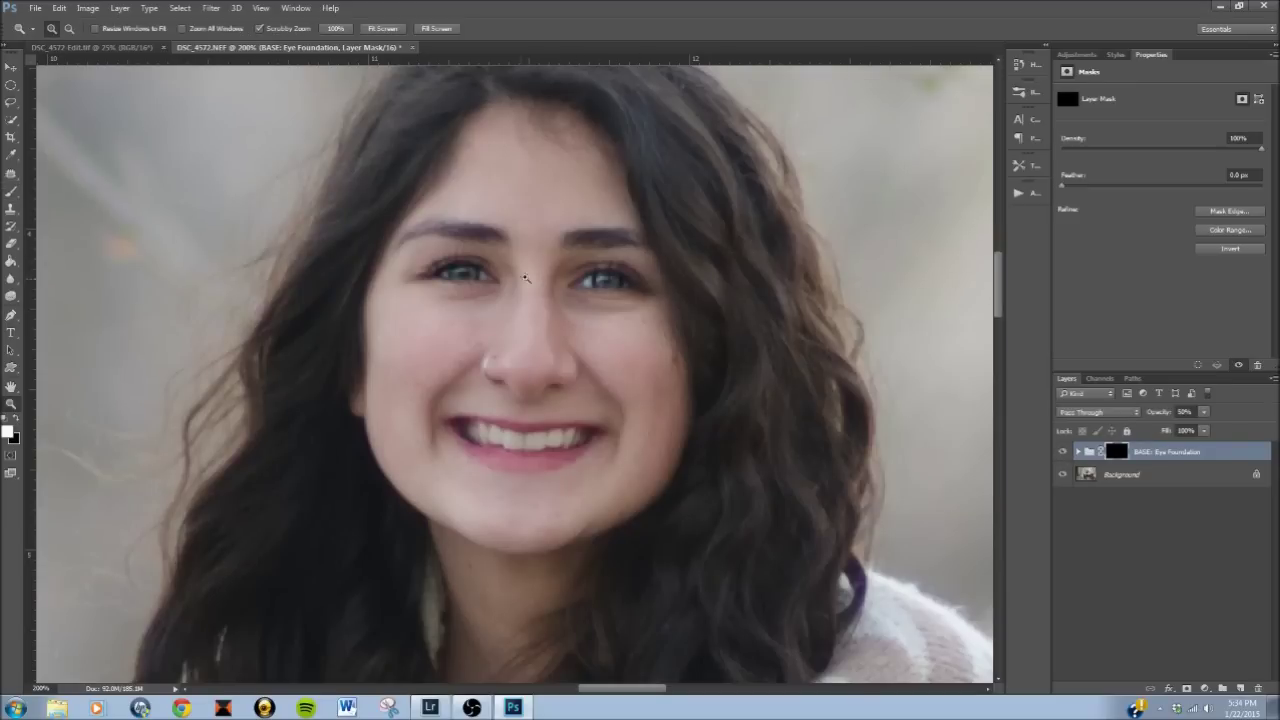
# - Run the IRIS: Enhance Brightness action and paint its effect onto both irises
pyautogui.press('z')
pyautogui.click(517, 283)
pyautogui.click(1018, 192)
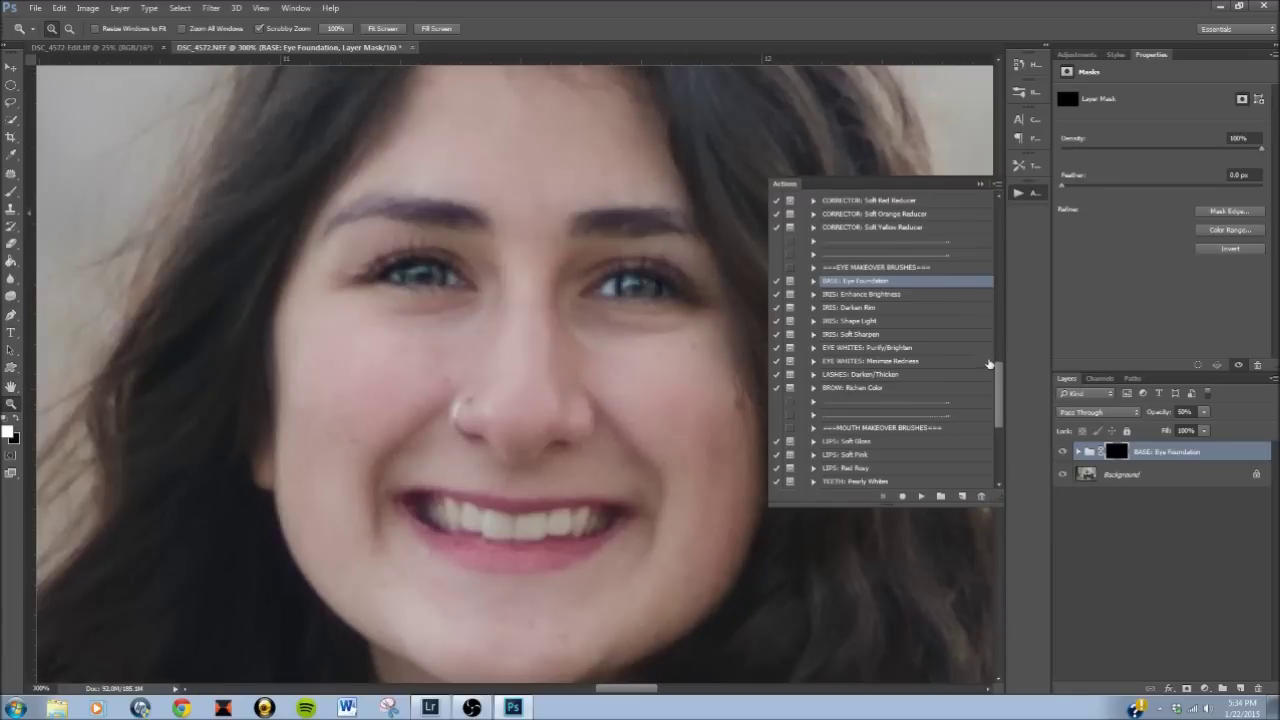
pyautogui.click(886, 294)
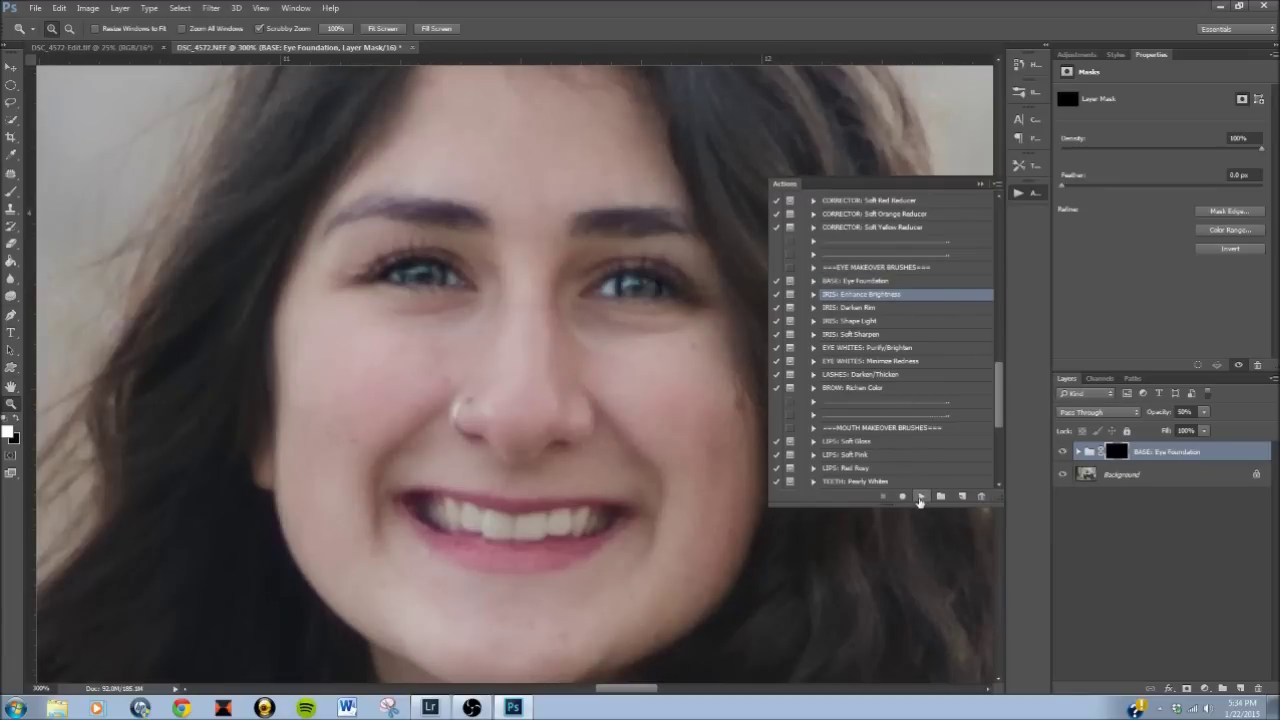
pyautogui.click(920, 497)
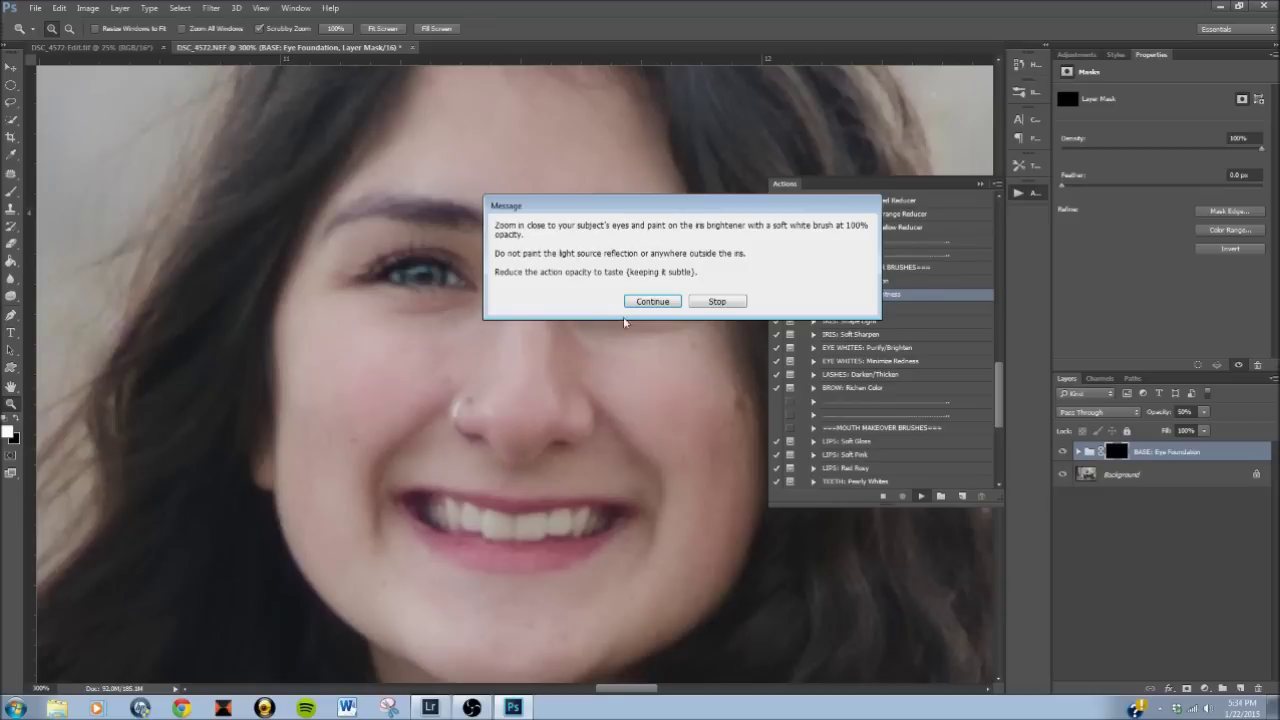
pyautogui.click(652, 301)
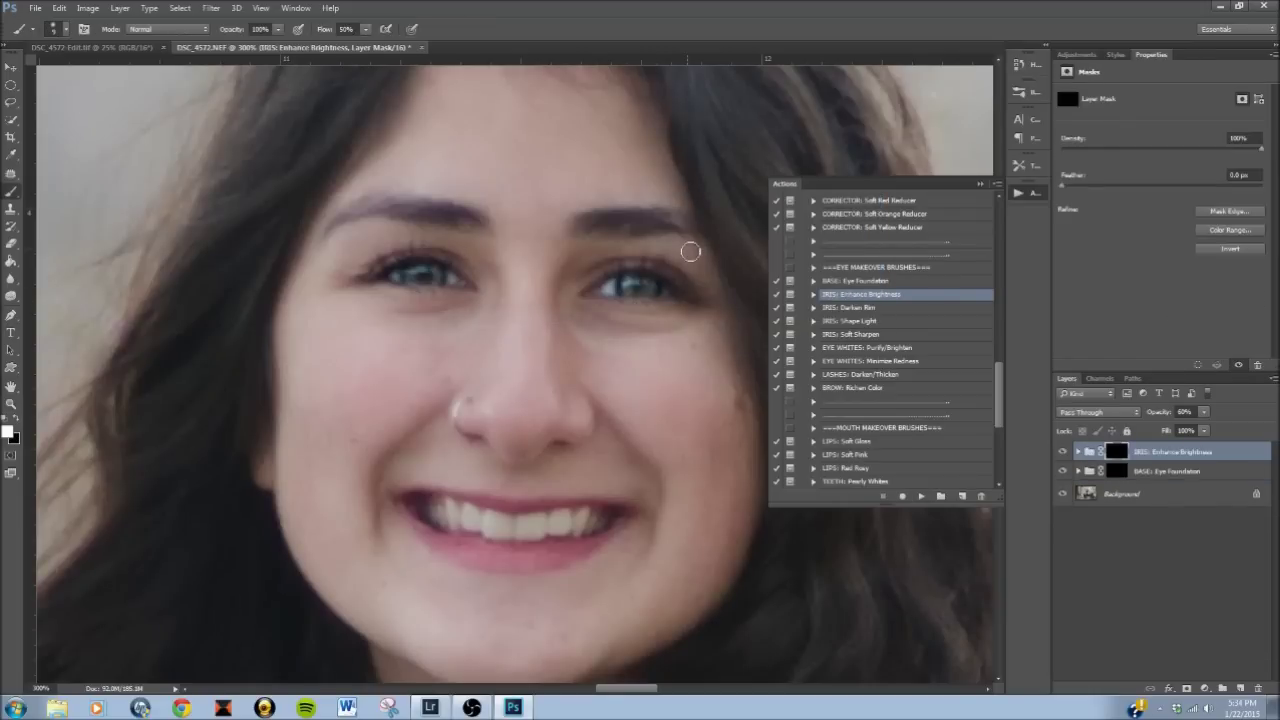
pyautogui.moveTo(627, 290); pyautogui.dragTo(661, 295)
pyautogui.moveTo(417, 277); pyautogui.dragTo(418, 289)
# - Run the IRIS: Darken Rim action to add its masked group above the iris brightening
pyautogui.click(877, 308)
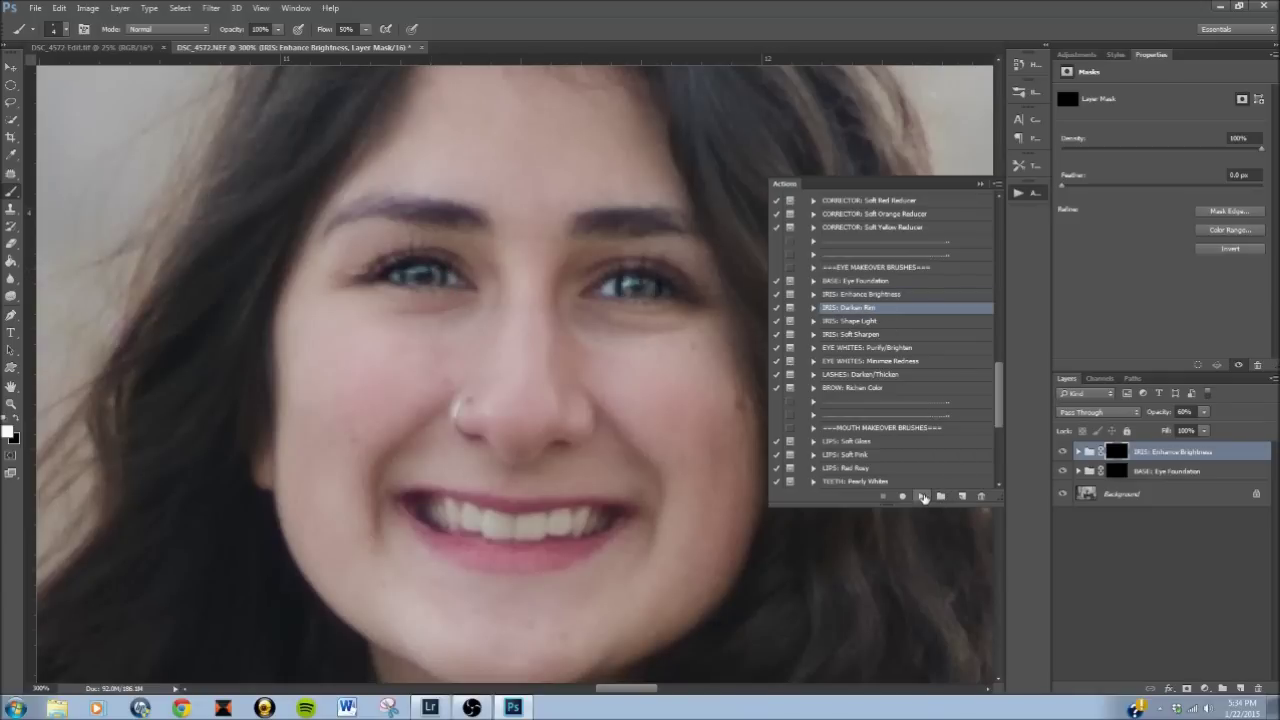
pyautogui.click(923, 497)
pyautogui.click(615, 279)
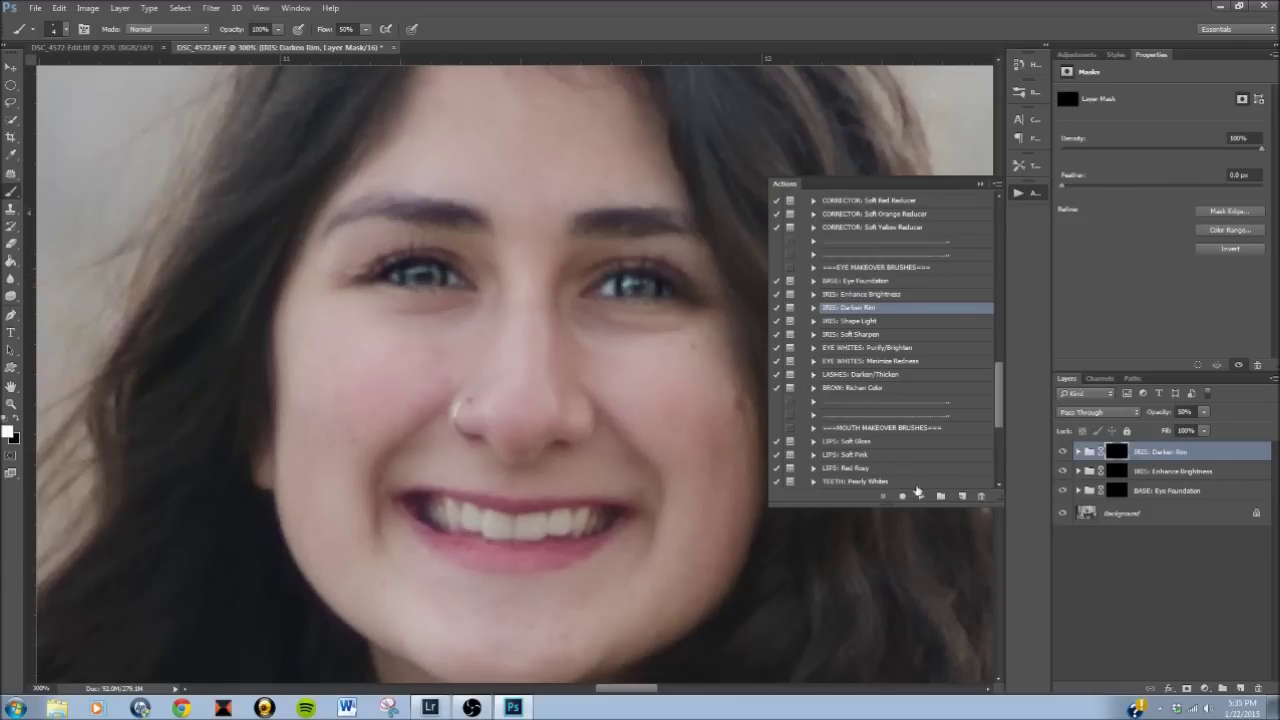
# - Flatten the three eye retouching groups into the background layer
pyautogui.hotkey('ctrl', '-')
pyautogui.hotkey('ctrl', '-')
pyautogui.hotkey('ctrl', '-')
pyautogui.hotkey('ctrl', '-')
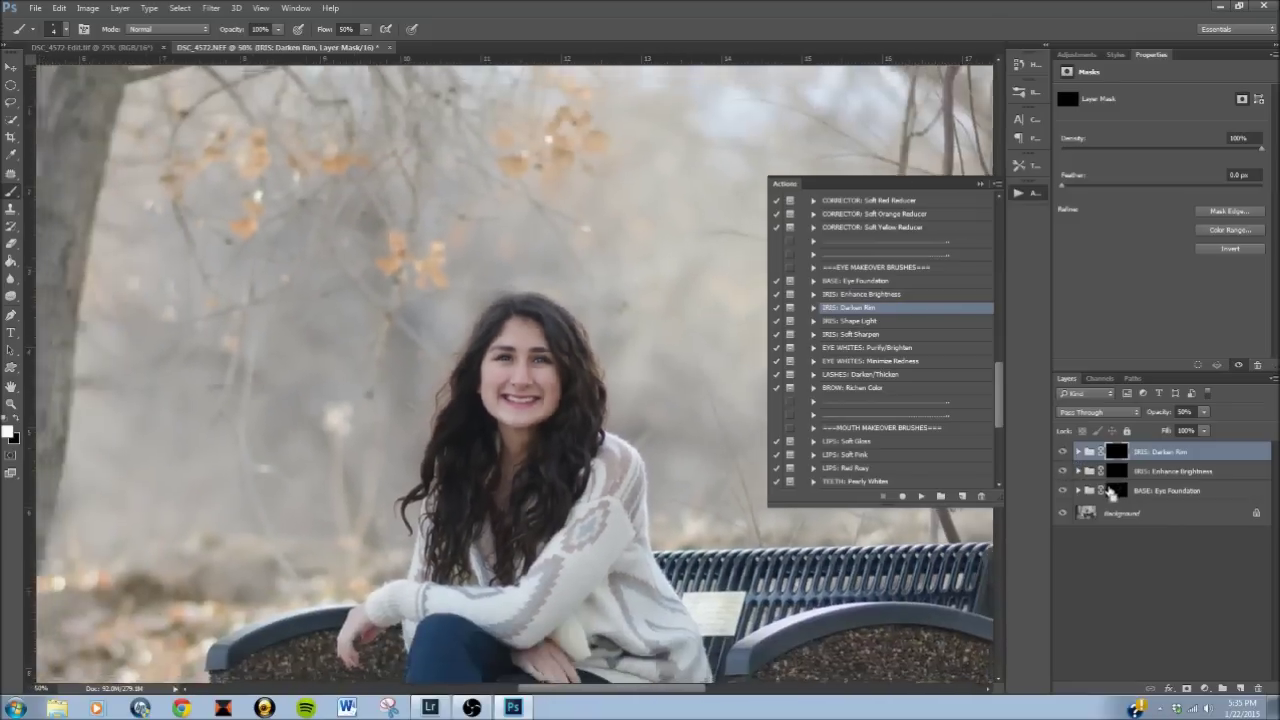
pyautogui.hotkey('ctrl', '-')
pyautogui.hotkey('ctrl', '-')
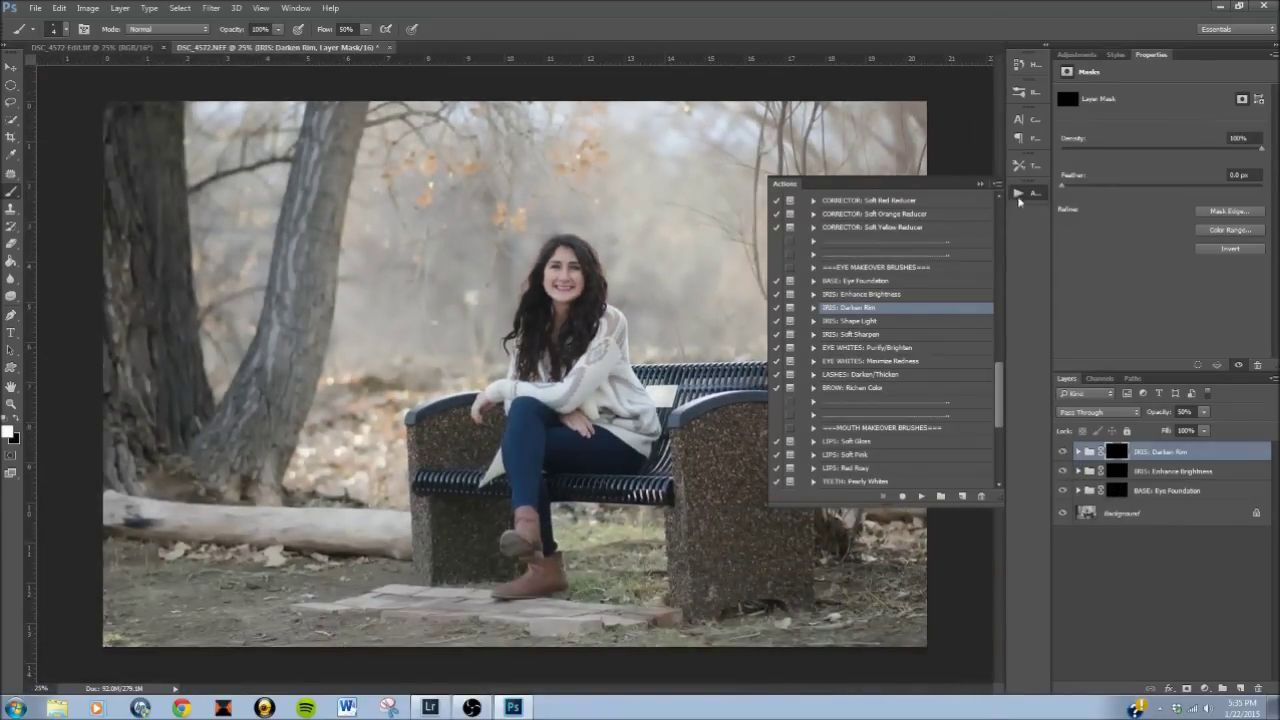
pyautogui.click(1018, 194)
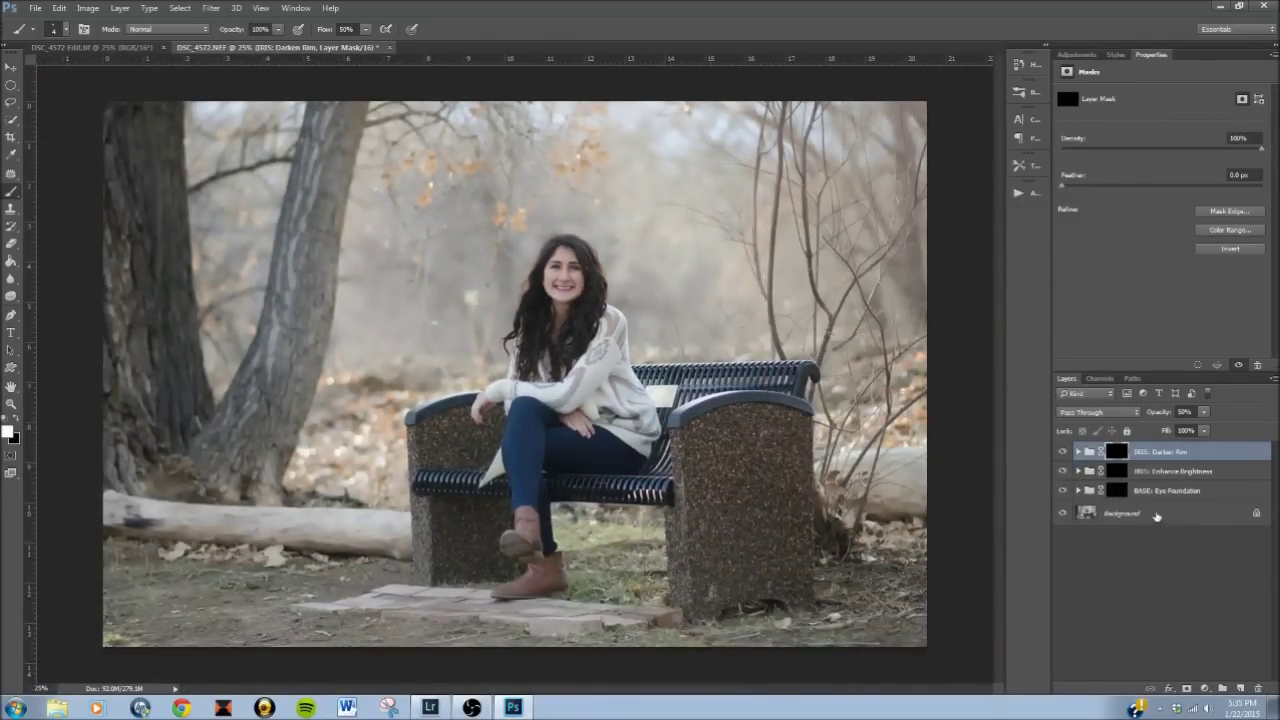
pyautogui.click(1153, 516)
pyautogui.rightClick(1153, 516)
pyautogui.click(1197, 615)
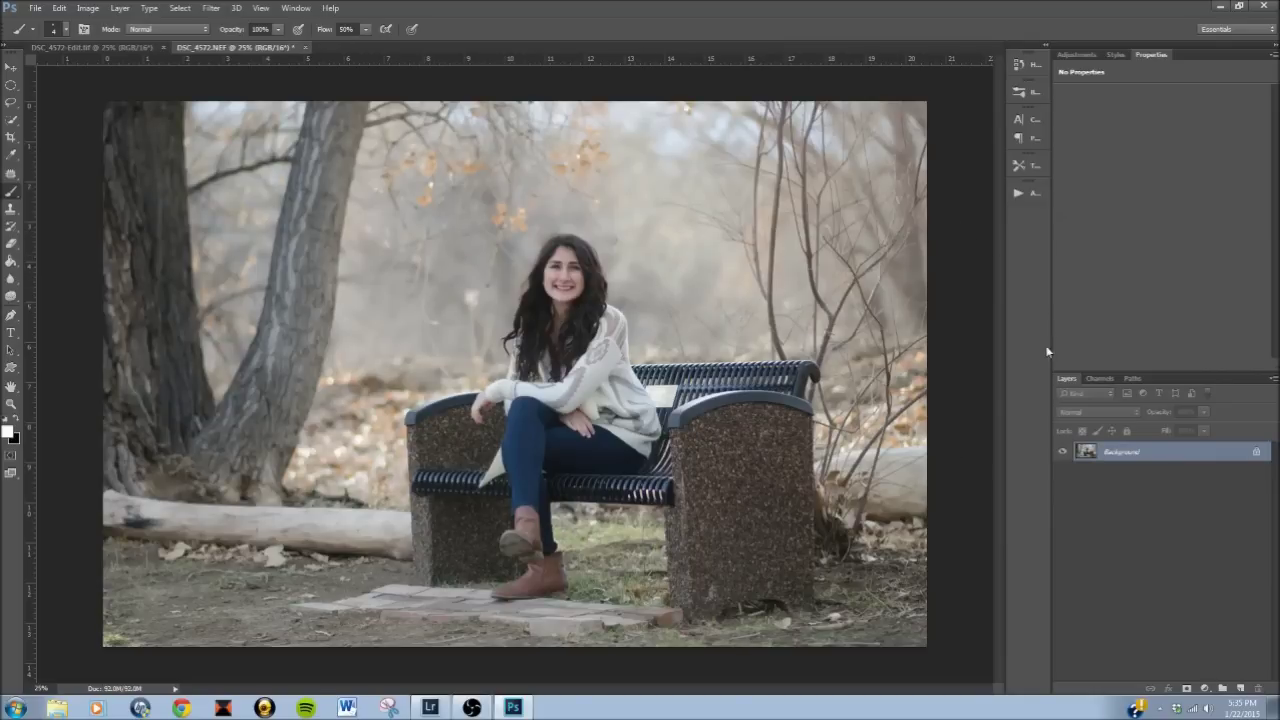
# - Run the Clean Edit Color Base action from the Greater Than Gatsby - Clean Workflow set
pyautogui.click(1031, 198)
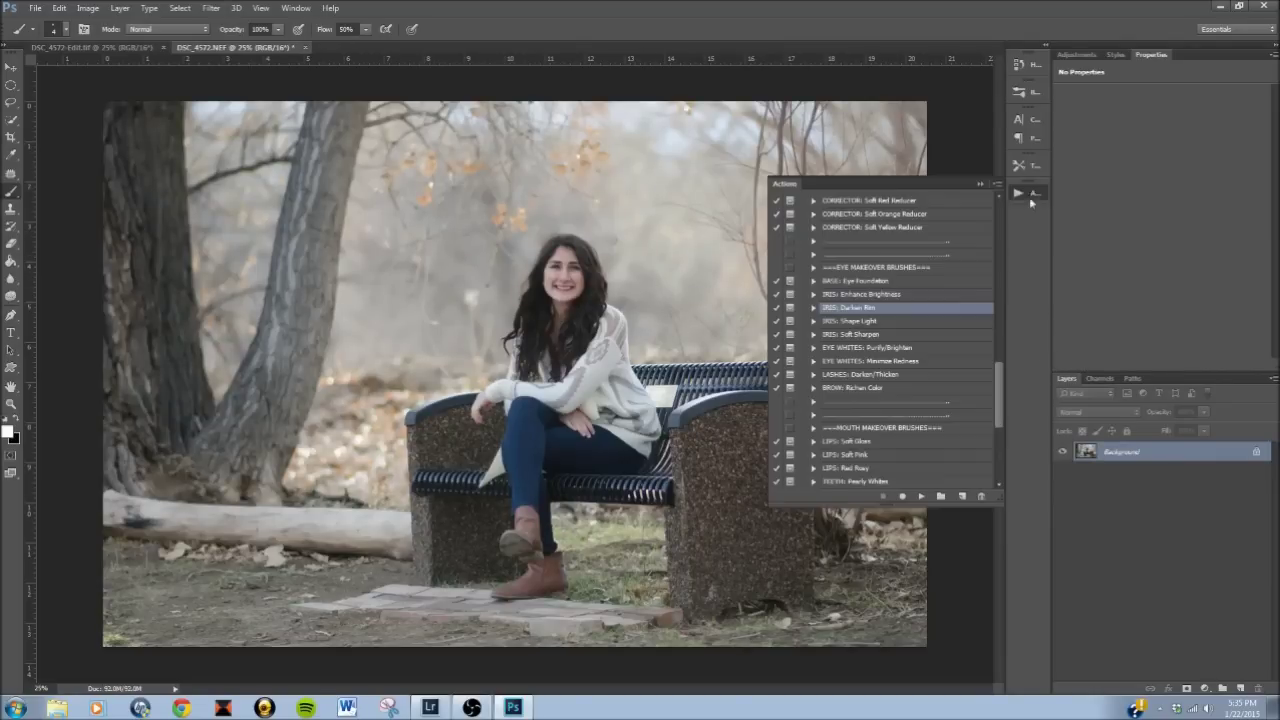
pyautogui.moveTo(996, 381); pyautogui.dragTo(995, 226)
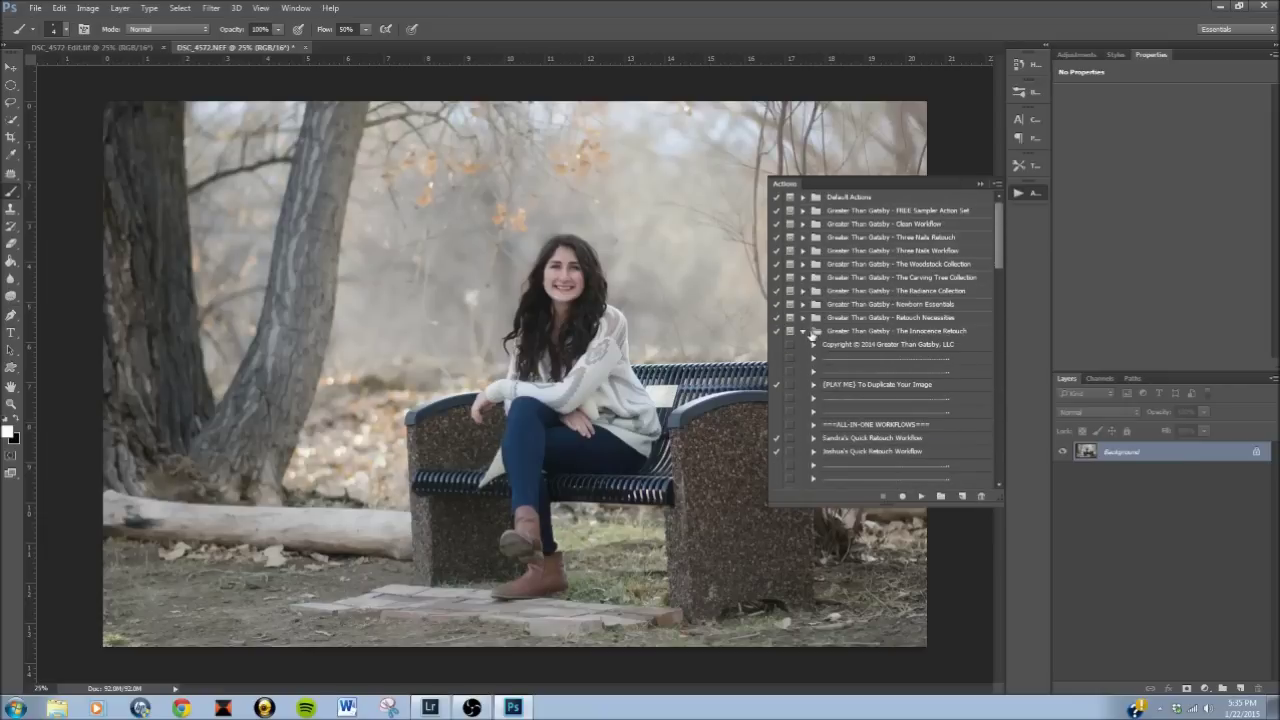
pyautogui.click(803, 330)
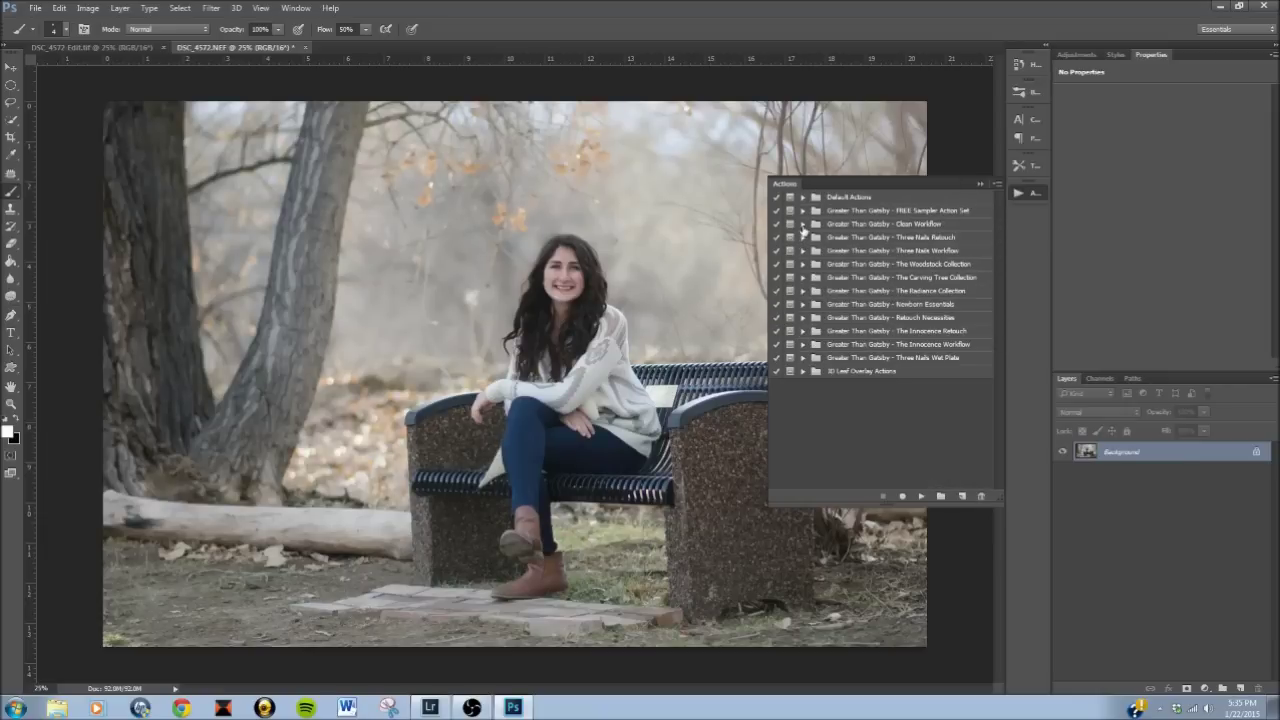
pyautogui.click(803, 224)
pyautogui.moveTo(1000, 235); pyautogui.dragTo(1003, 290)
pyautogui.click(876, 257)
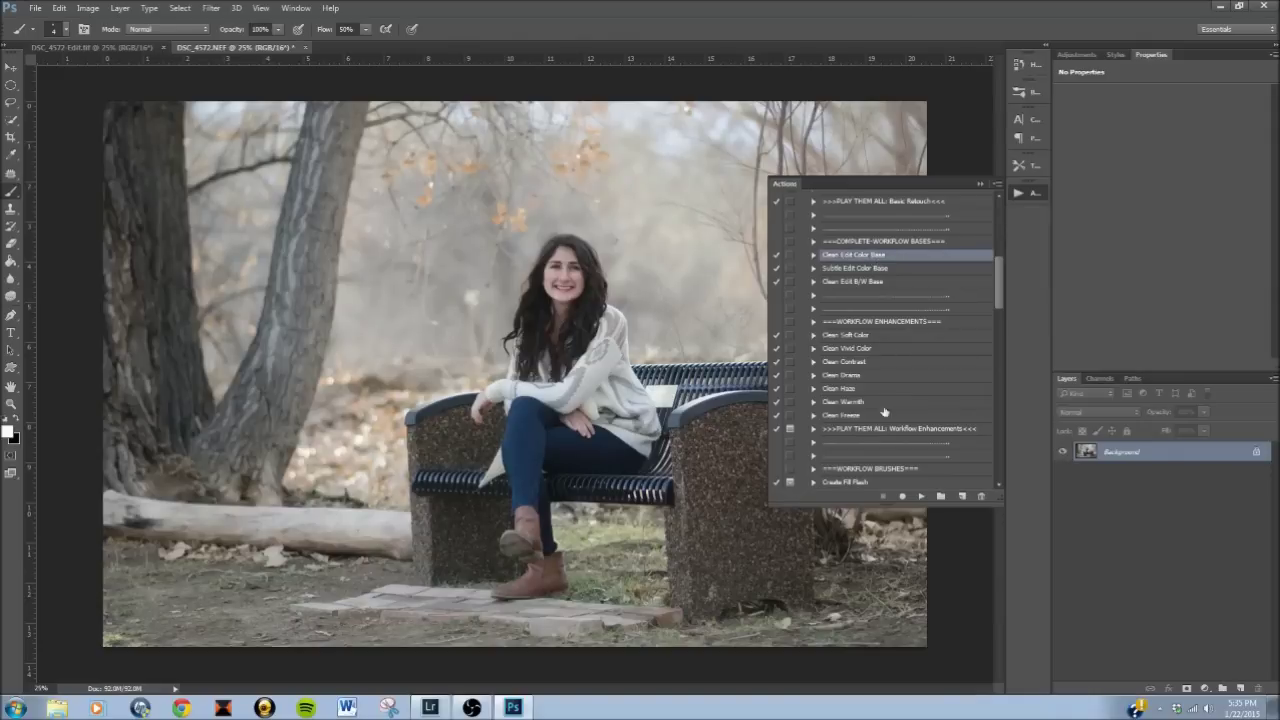
pyautogui.click(921, 496)
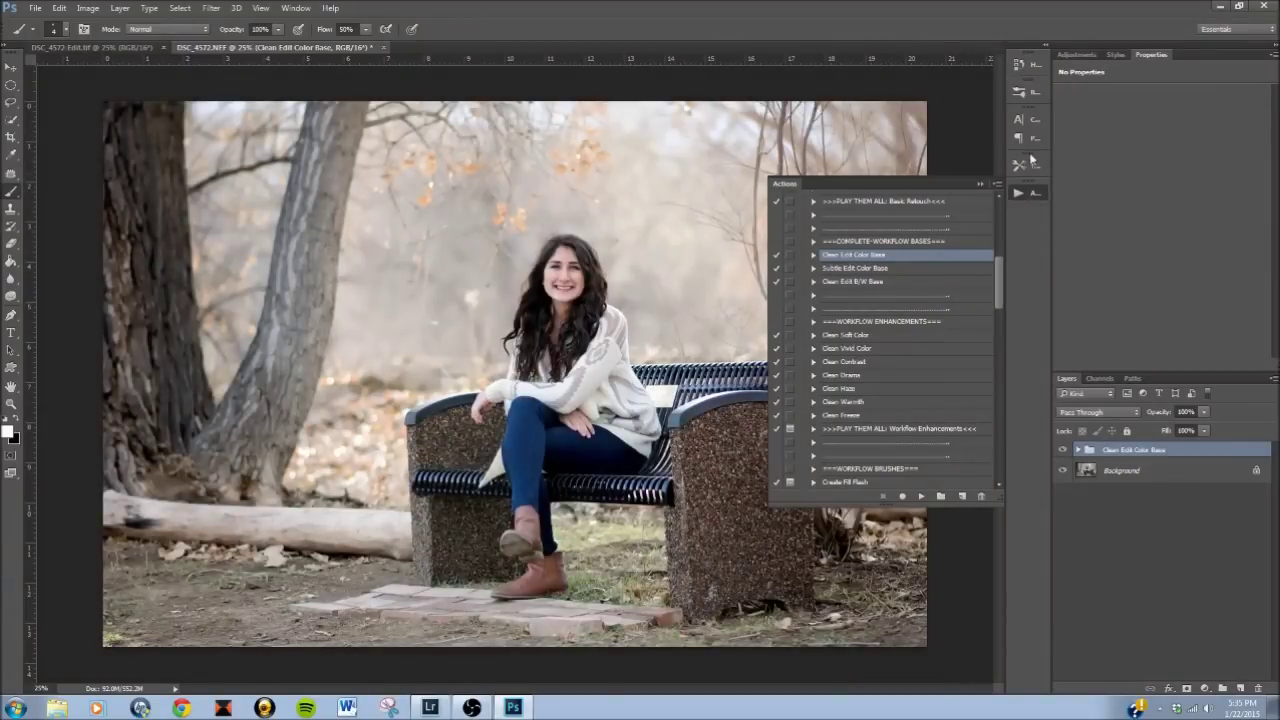
pyautogui.click(1019, 192)
# - Compare the portrait with and without the Clean Edit Color Base group, leaving the group visible
pyautogui.click(1063, 452)
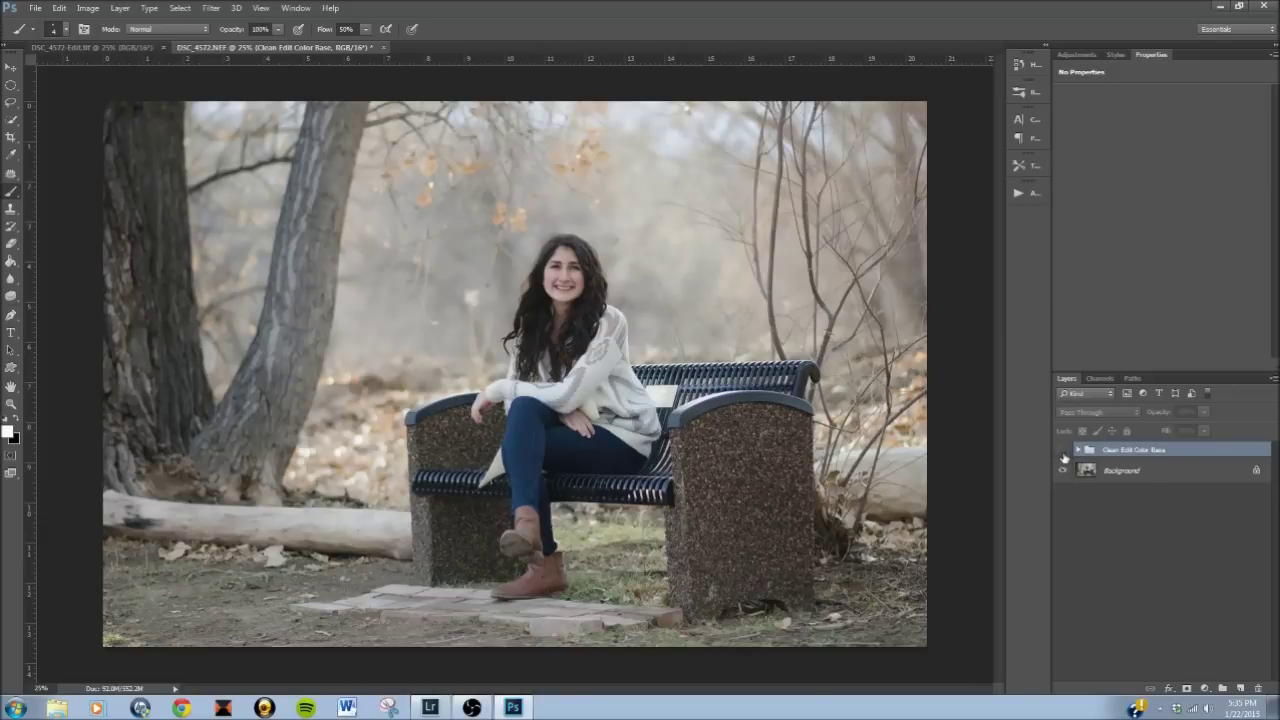
pyautogui.click(1063, 452)
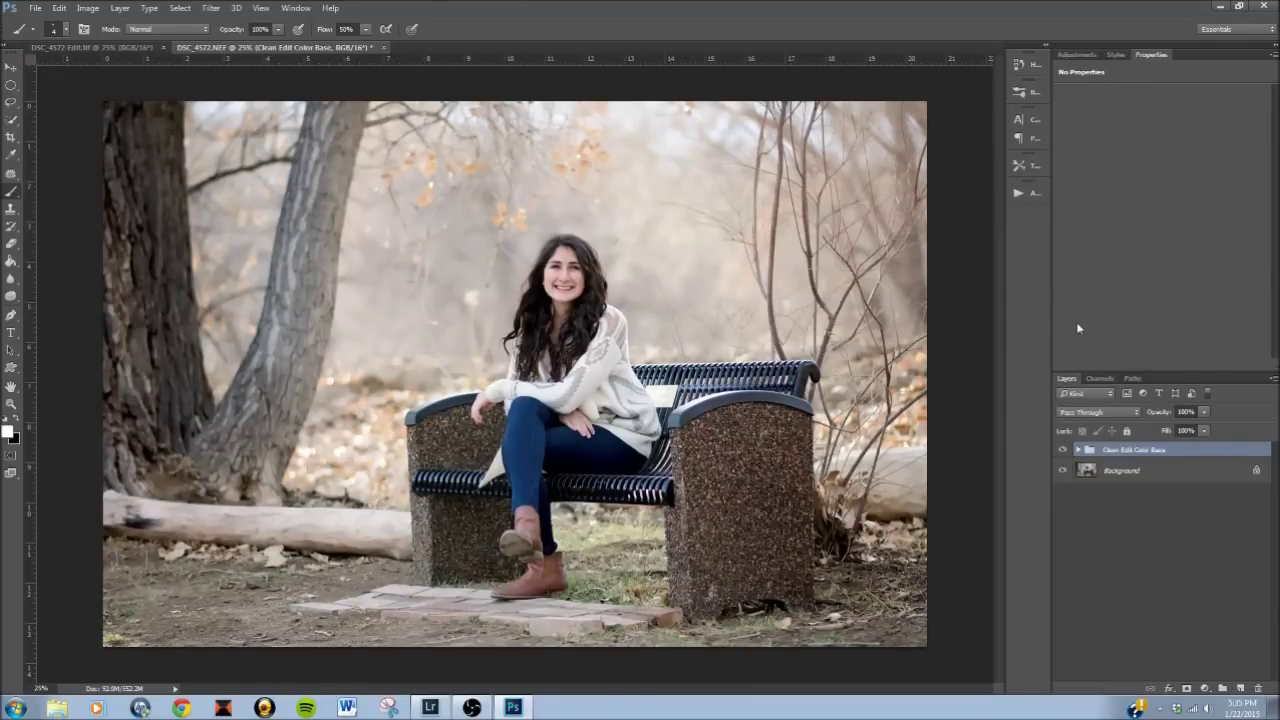
pyautogui.click(1062, 452)
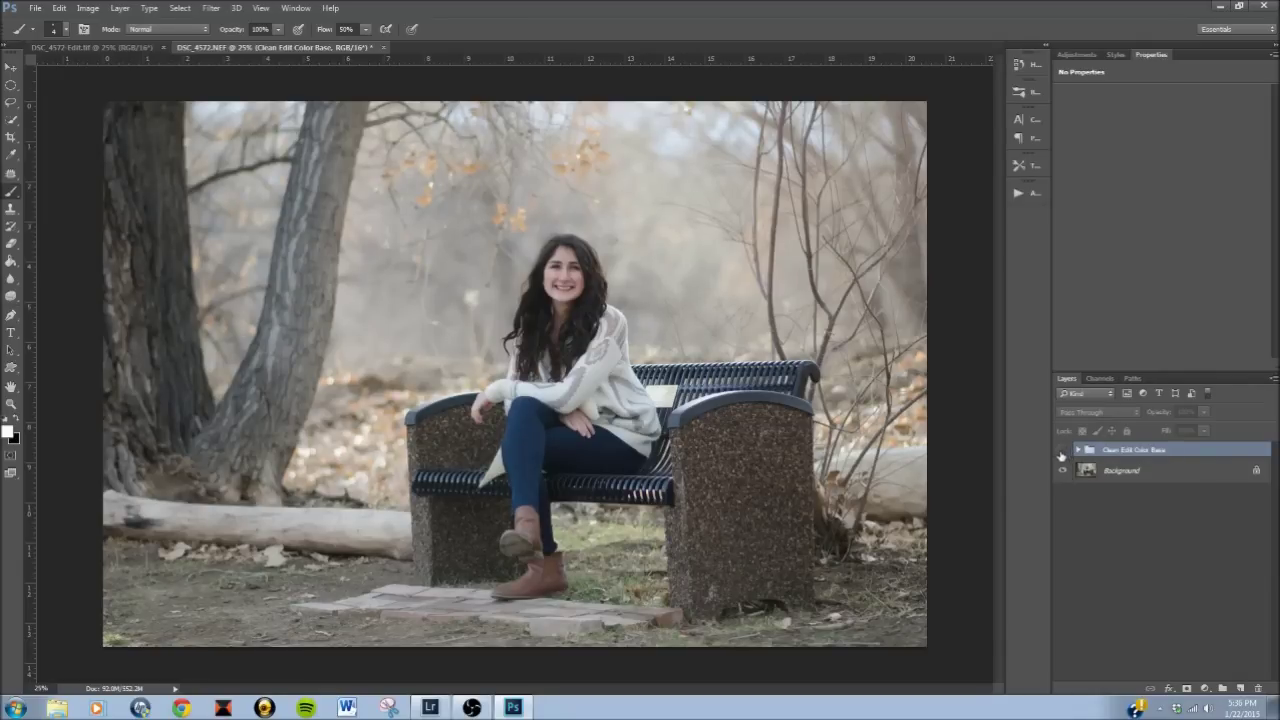
pyautogui.click(1063, 451)
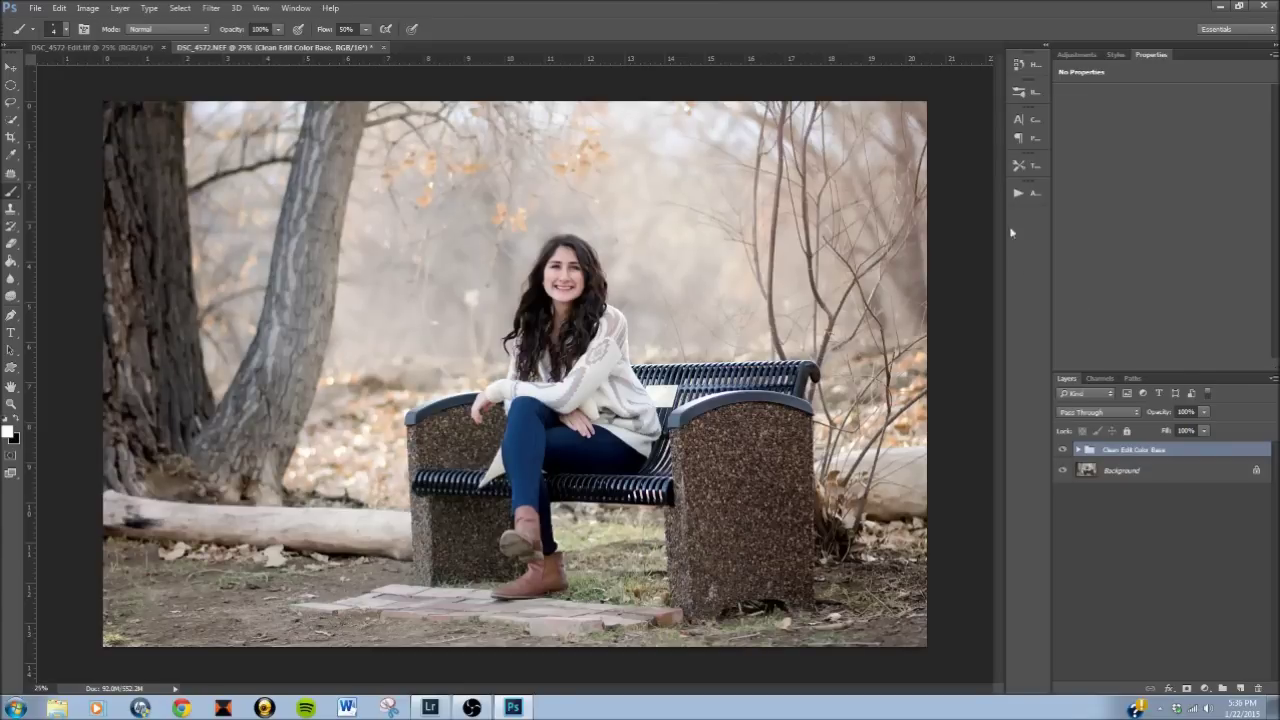
# - Run the Paint-On Color Pop action from the workflow brushes of the Clean Workflow set
pyautogui.click(1023, 197)
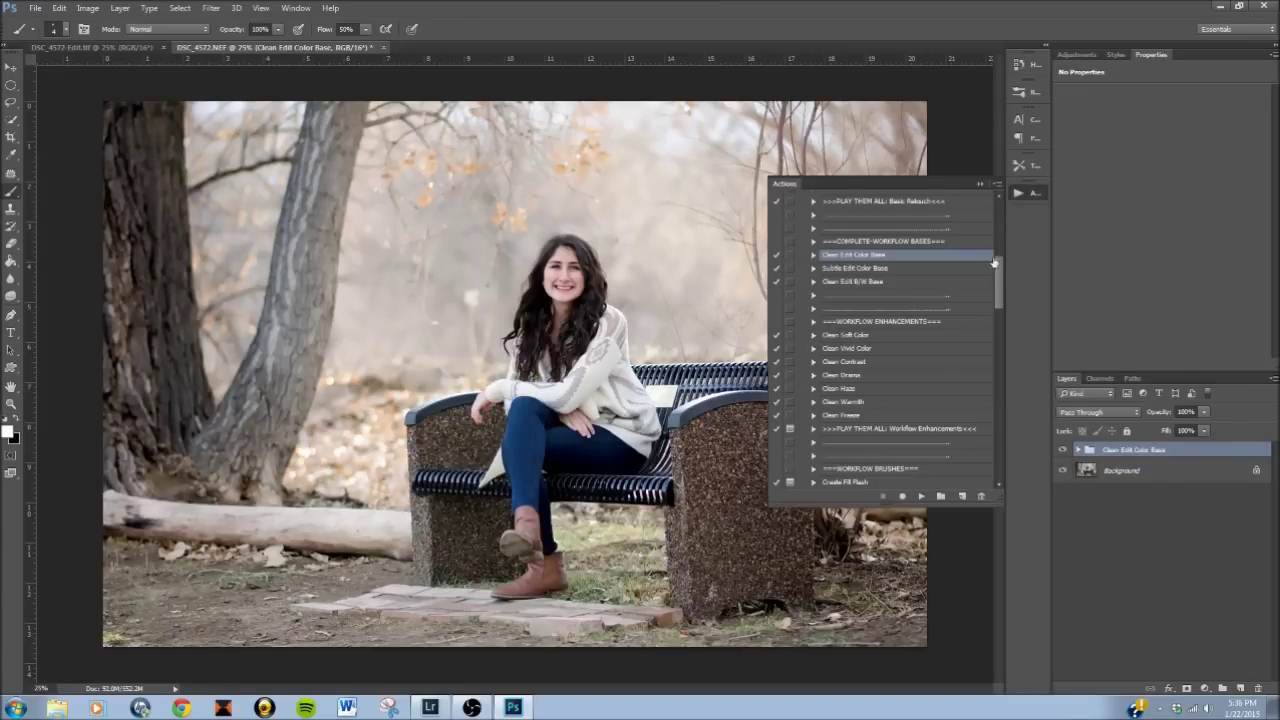
pyautogui.moveTo(997, 280); pyautogui.dragTo(1007, 326)
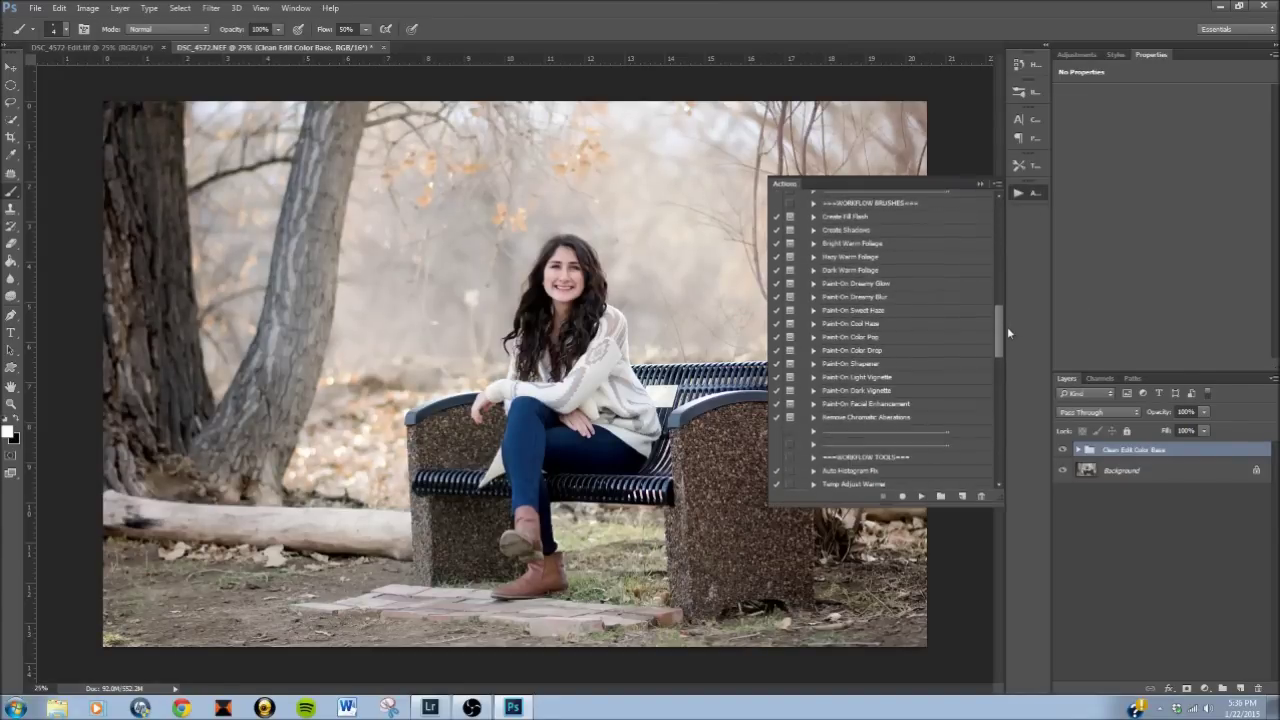
pyautogui.click(886, 339)
pyautogui.click(921, 496)
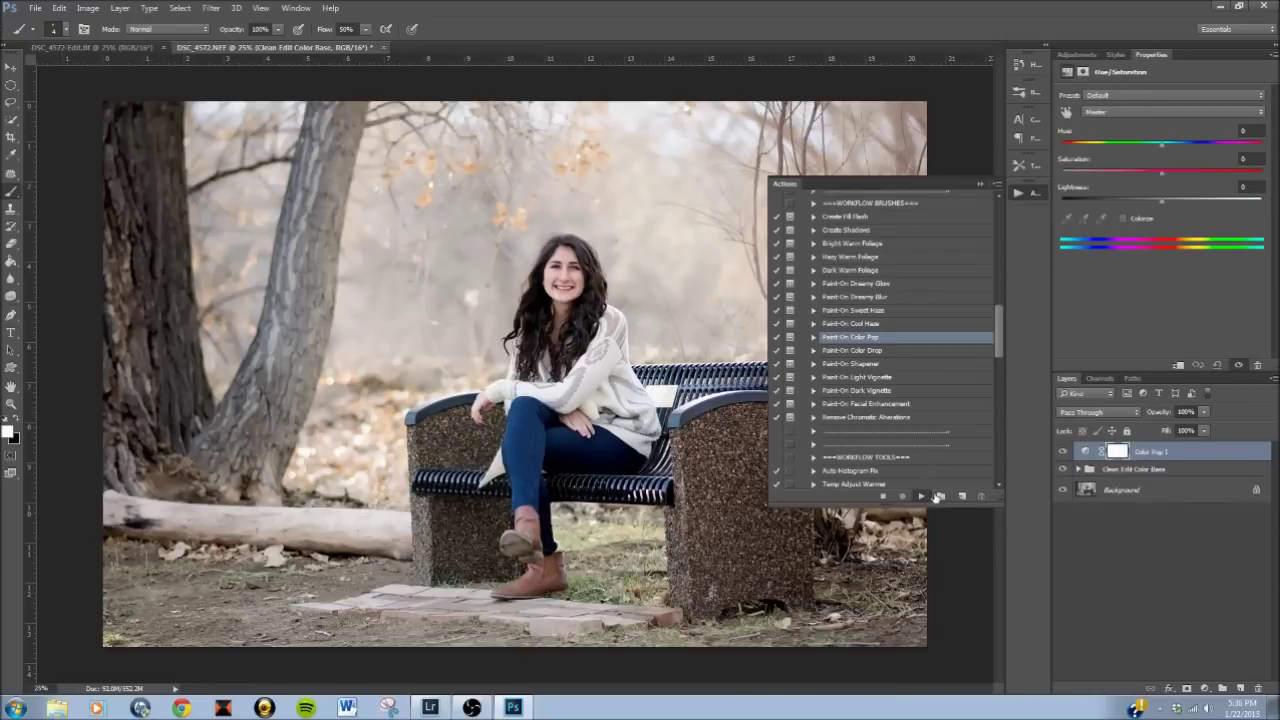
pyautogui.click(590, 266)
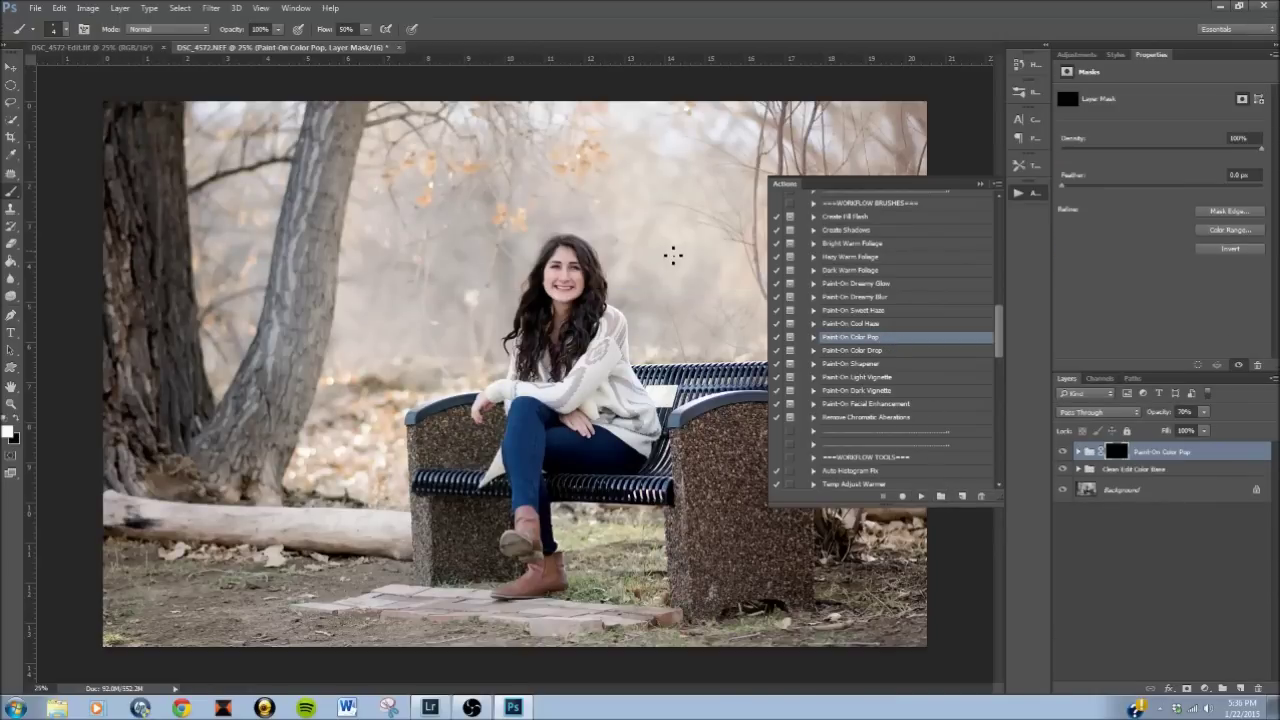
pyautogui.click(1018, 192)
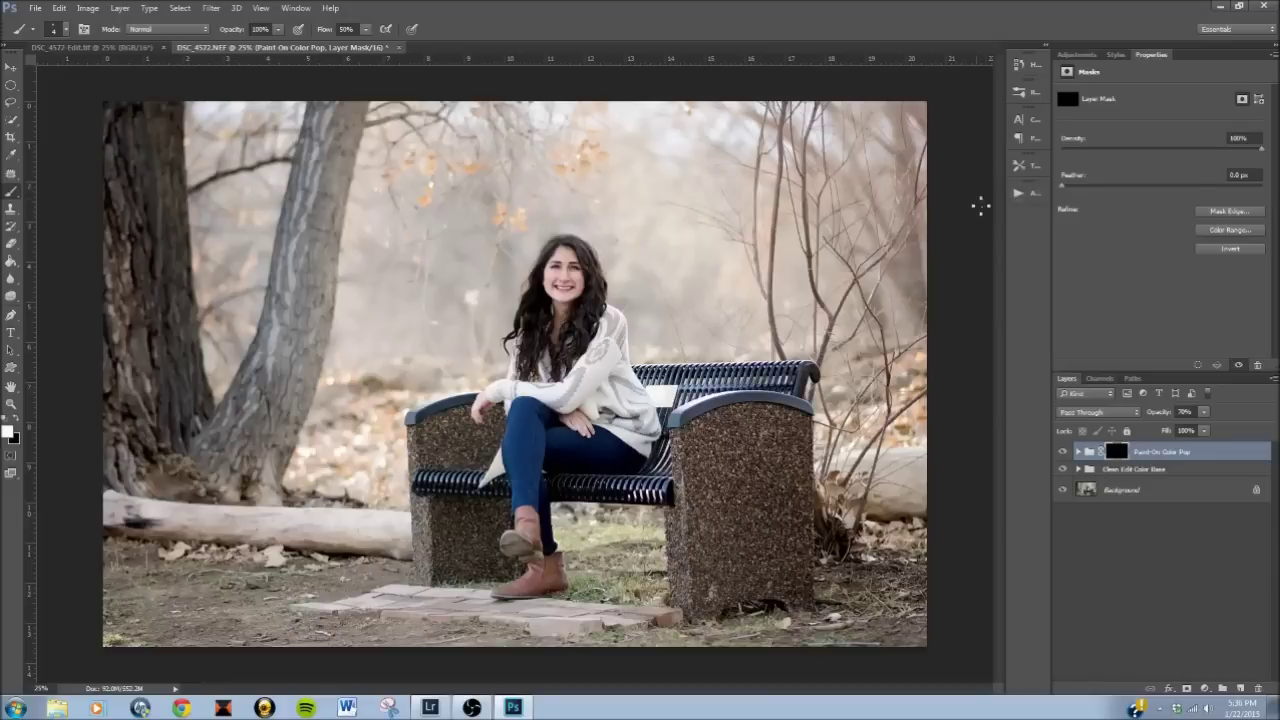
# - Enlarge the brush and paint the color pop onto the autumn leaves, jeans, boots and stone bench end through the black layer mask
pyautogui.press(']')
pyautogui.press(']')
pyautogui.press(']')
pyautogui.press(']')
pyautogui.press(']')
pyautogui.press(']')
pyautogui.press(']')
pyautogui.press(']')
pyautogui.press(']')
pyautogui.press(']')
pyautogui.press(']')
pyautogui.press(']')
pyautogui.press(']')
pyautogui.press(']')
pyautogui.press(']')
pyautogui.press(']')
pyautogui.press(']')
pyautogui.press(']')
pyautogui.press(']')
pyautogui.moveTo(370, 493)
pyautogui.mouseDown()
pyautogui.moveTo(328, 484)
pyautogui.moveTo(303, 459)
pyautogui.moveTo(345, 470)
pyautogui.moveTo(387, 453)
pyautogui.moveTo(383, 401)
pyautogui.moveTo(403, 394)
pyautogui.moveTo(352, 387)
pyautogui.moveTo(321, 419)
pyautogui.moveTo(336, 464)
pyautogui.mouseUp()
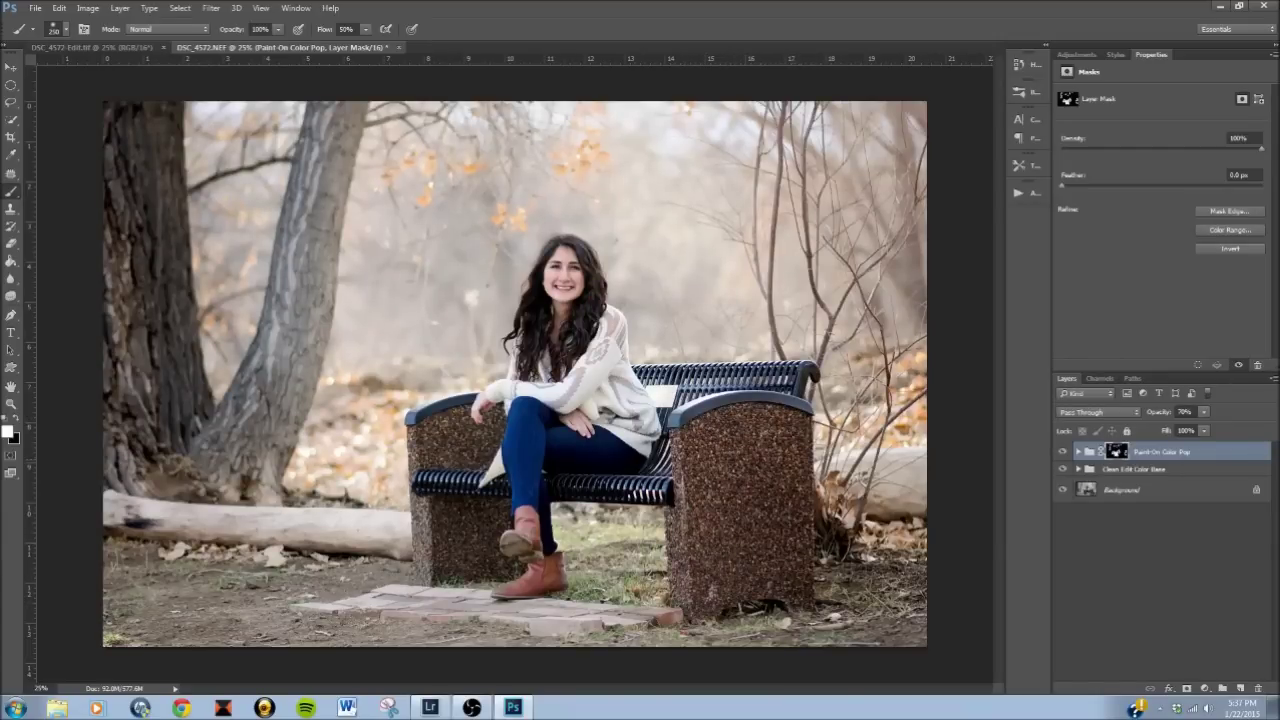
pyautogui.moveTo(785, 432); pyautogui.dragTo(793, 416)
# - Examine the woman up close with the Paint-On Color Pop group hidden and shown, and return to the full image at 25%
pyautogui.press('z')
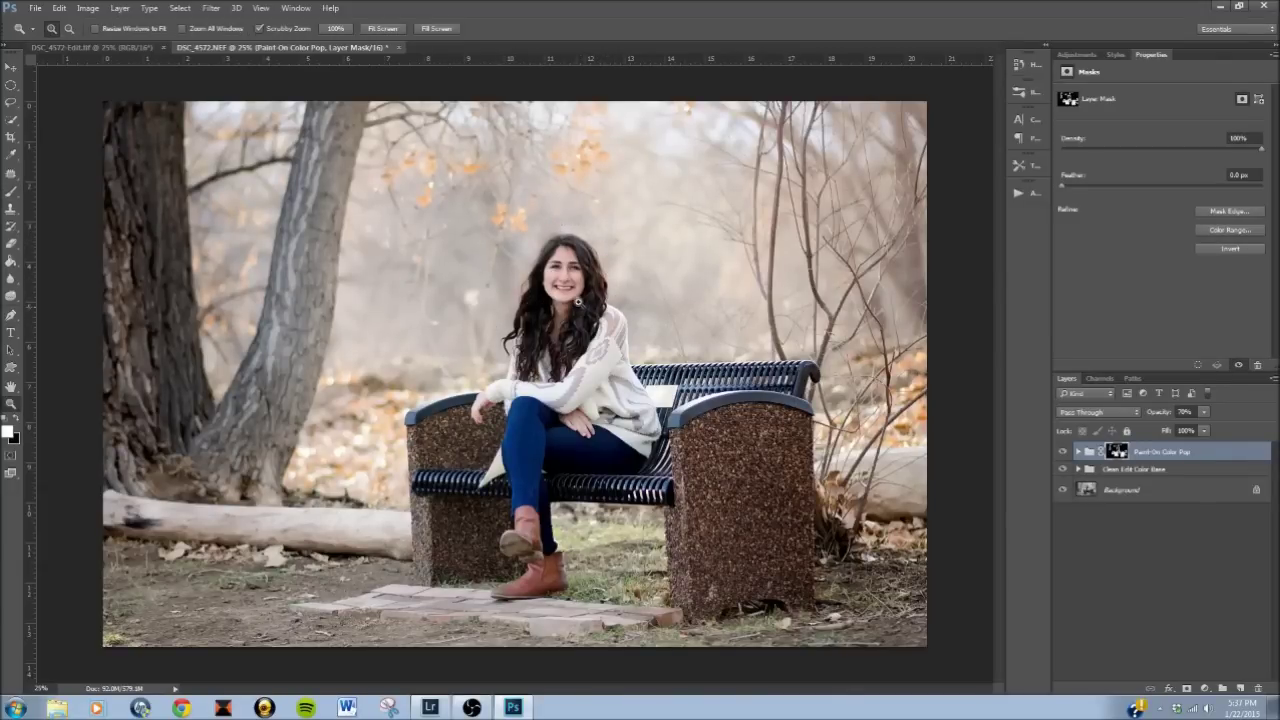
pyautogui.click(568, 287)
pyautogui.click(570, 292)
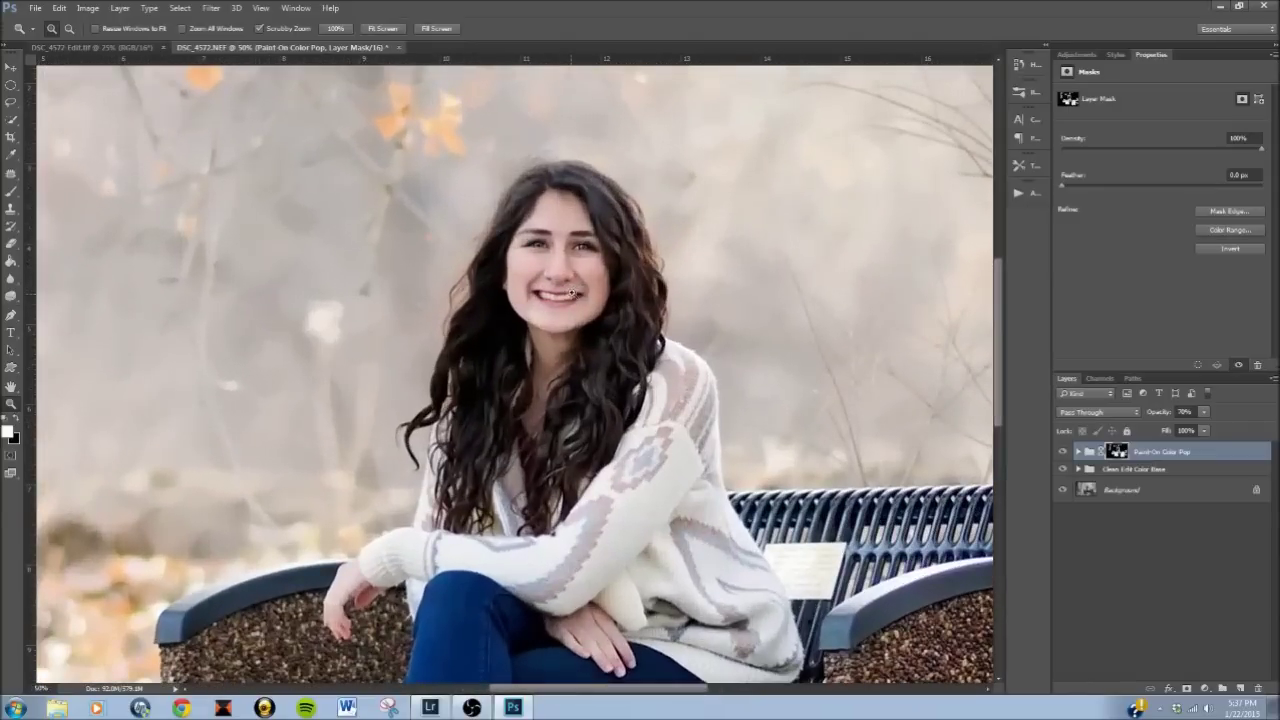
pyautogui.click(622, 296)
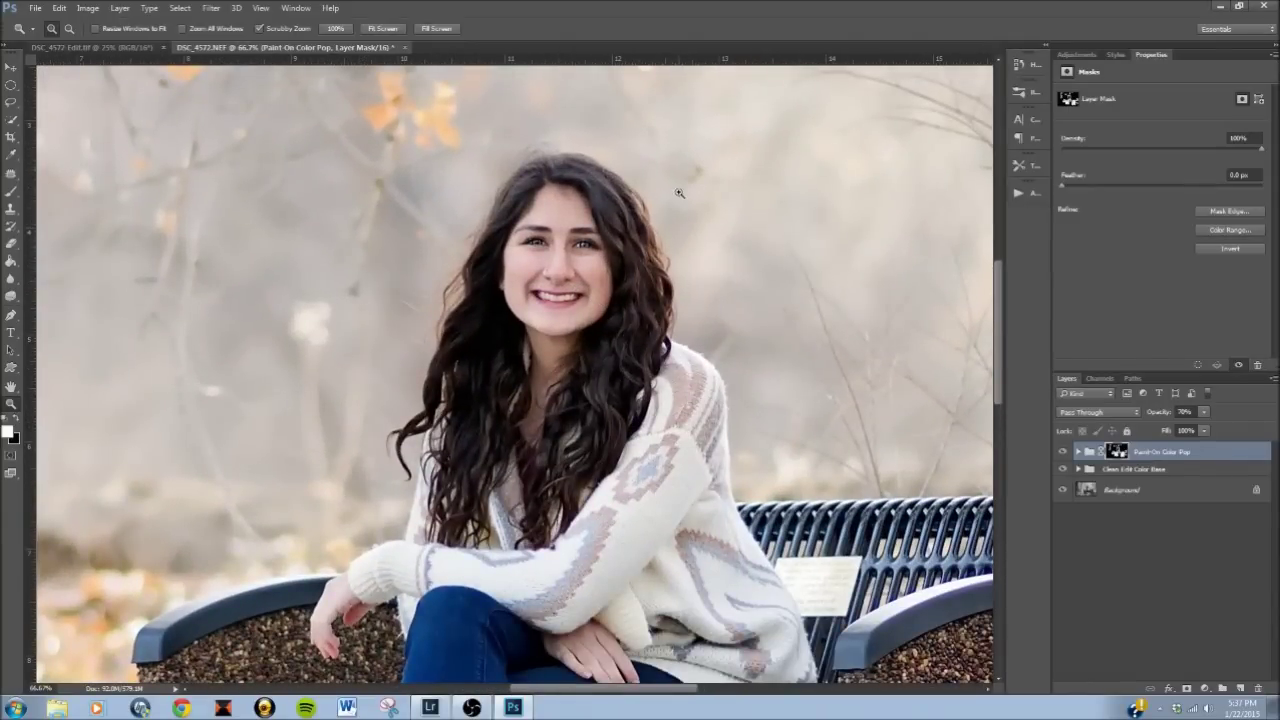
pyautogui.click(1063, 454)
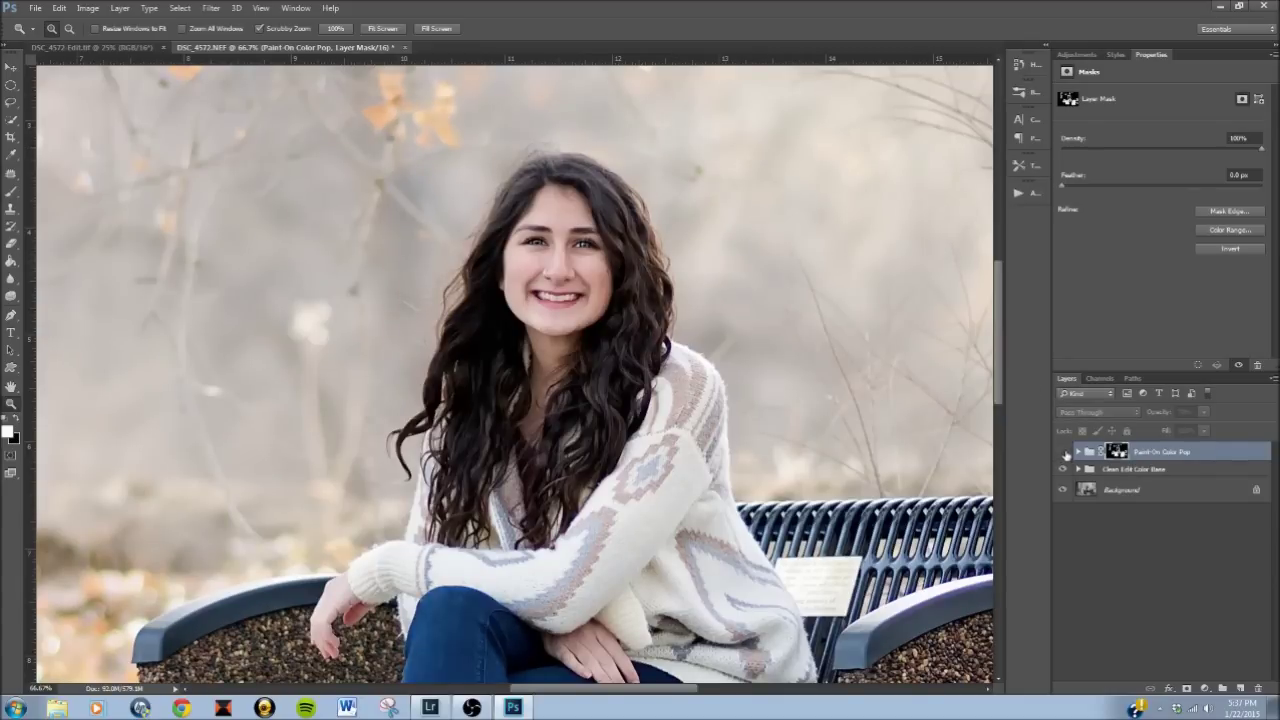
pyautogui.click(1063, 454)
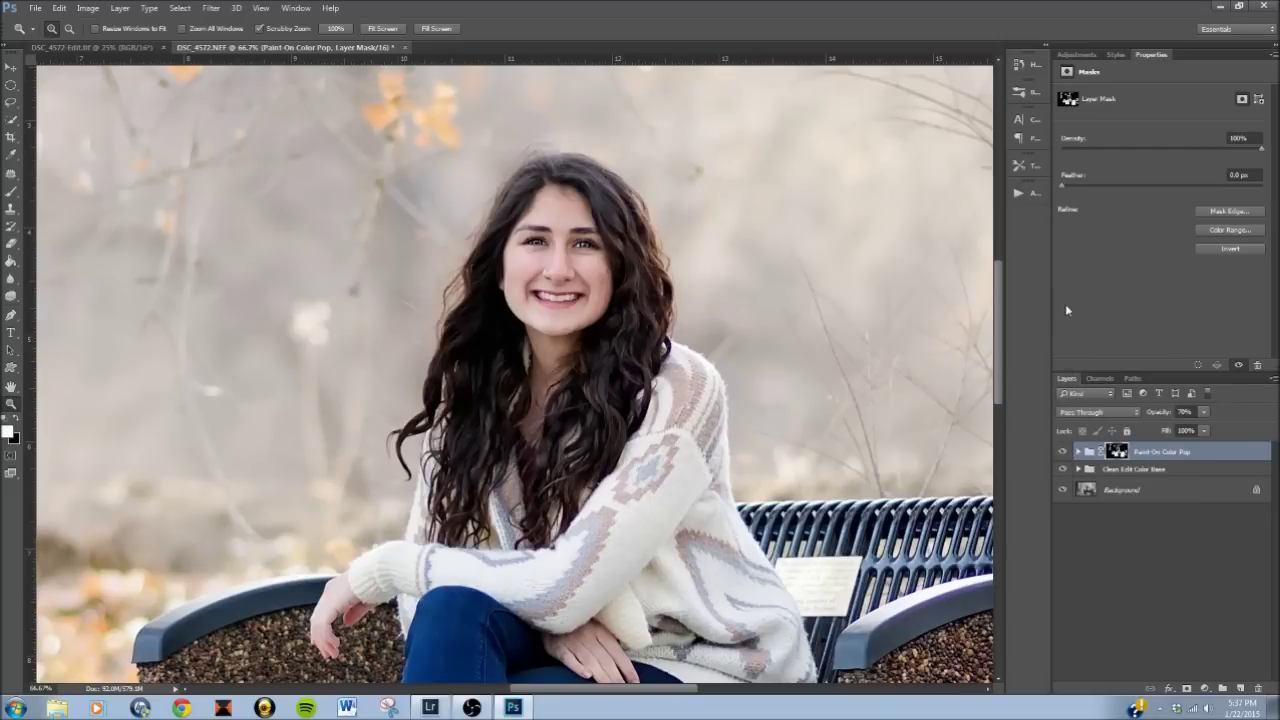
pyautogui.hotkey('ctrl', '-')
pyautogui.hotkey('ctrl', '-')
pyautogui.hotkey('ctrl', '-')
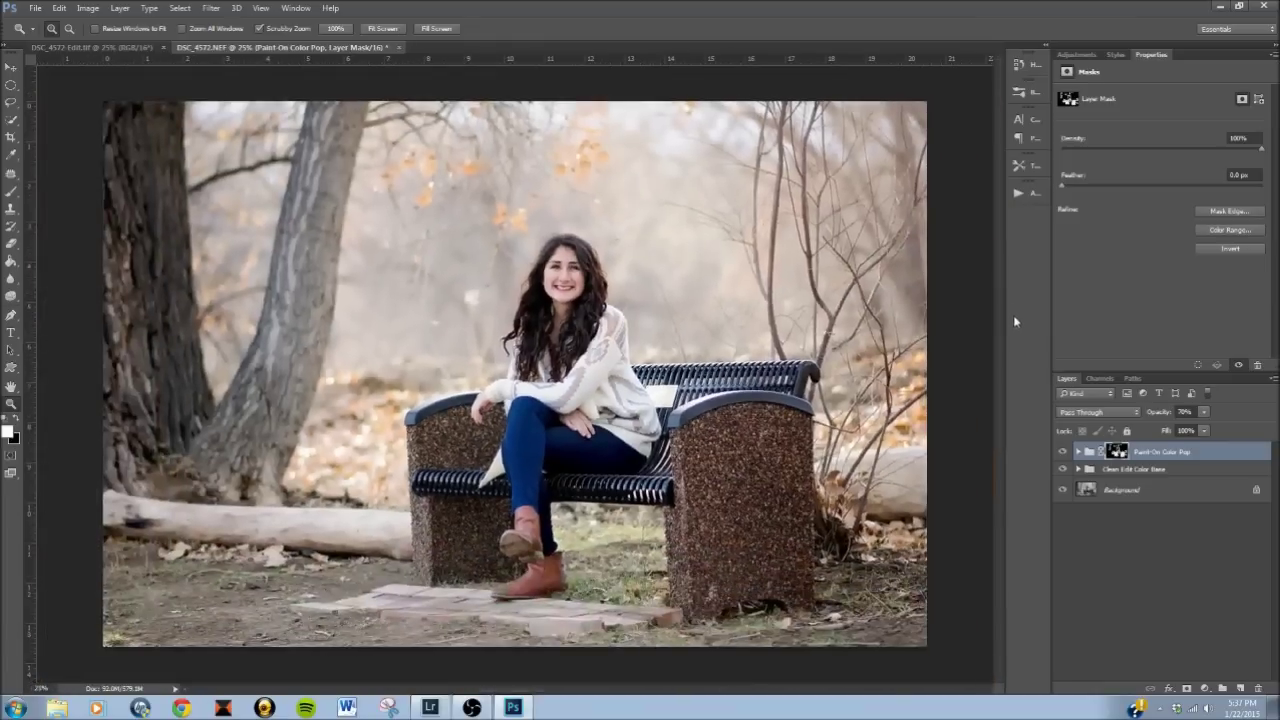
# - Run the Anti-Swoon action from the Greater Than Gatsby - Three Nails Workflow set
pyautogui.click(1019, 193)
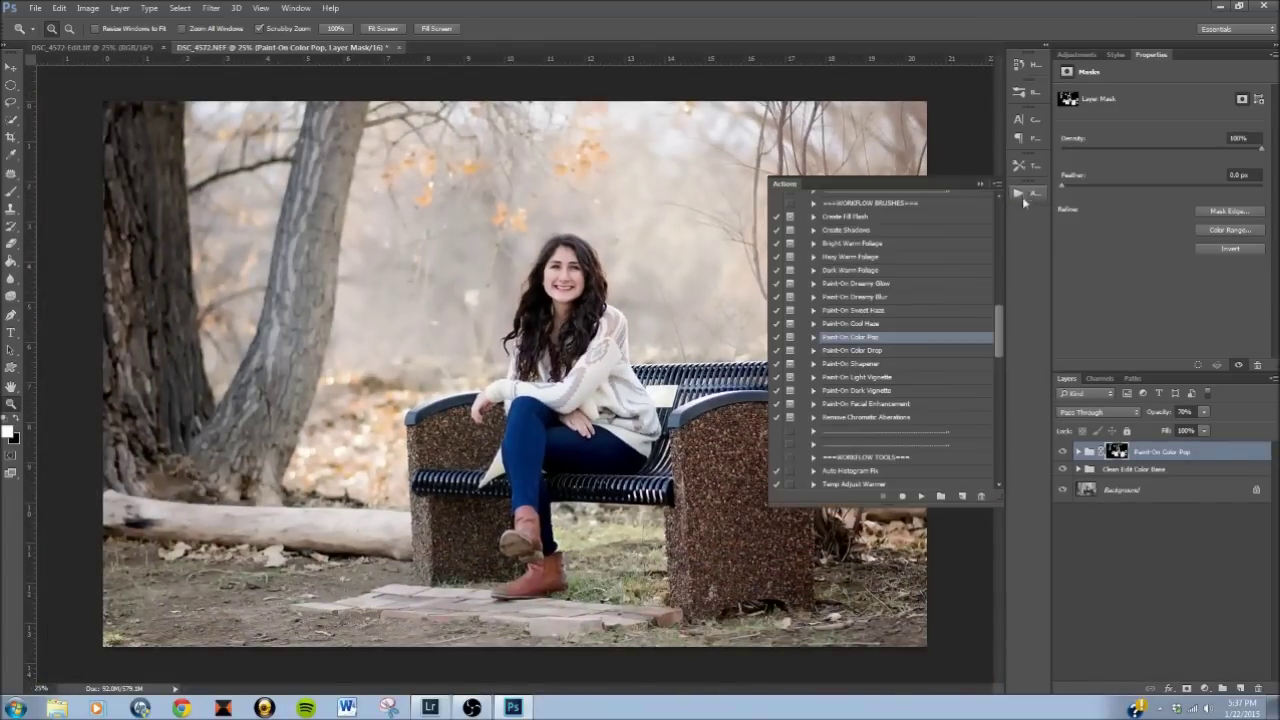
pyautogui.moveTo(1001, 324); pyautogui.dragTo(826, 227)
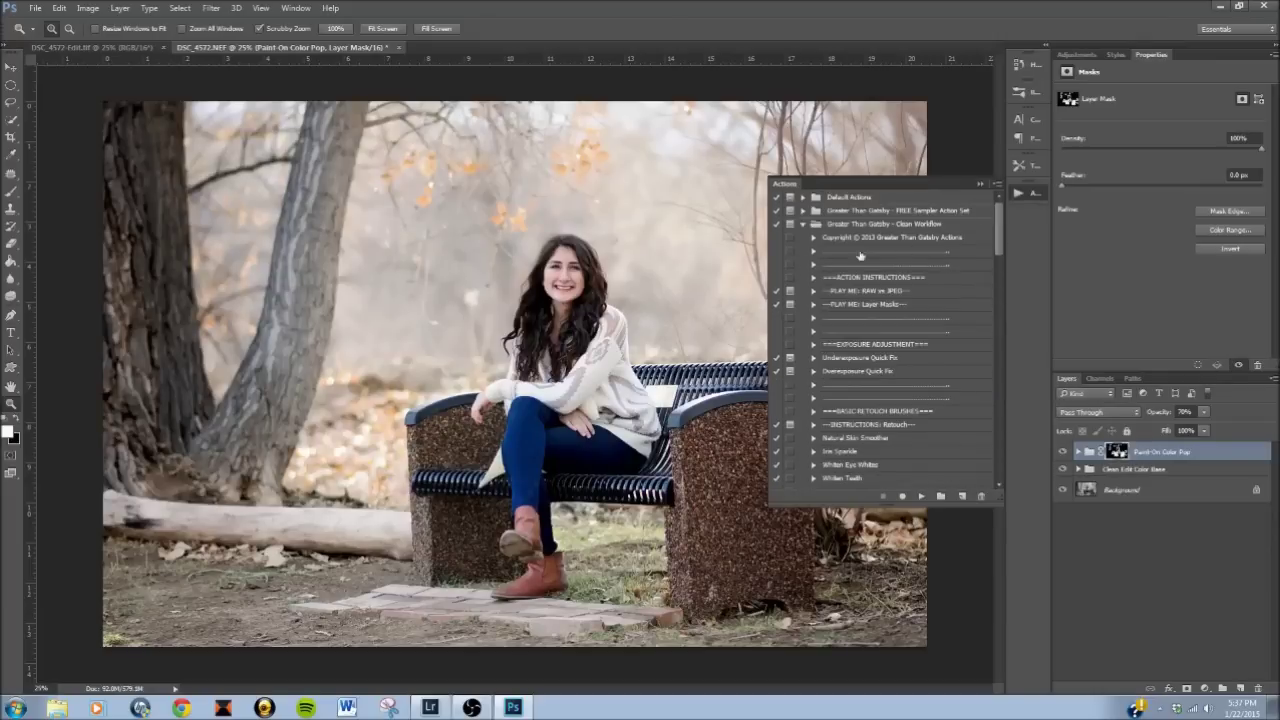
pyautogui.click(805, 237)
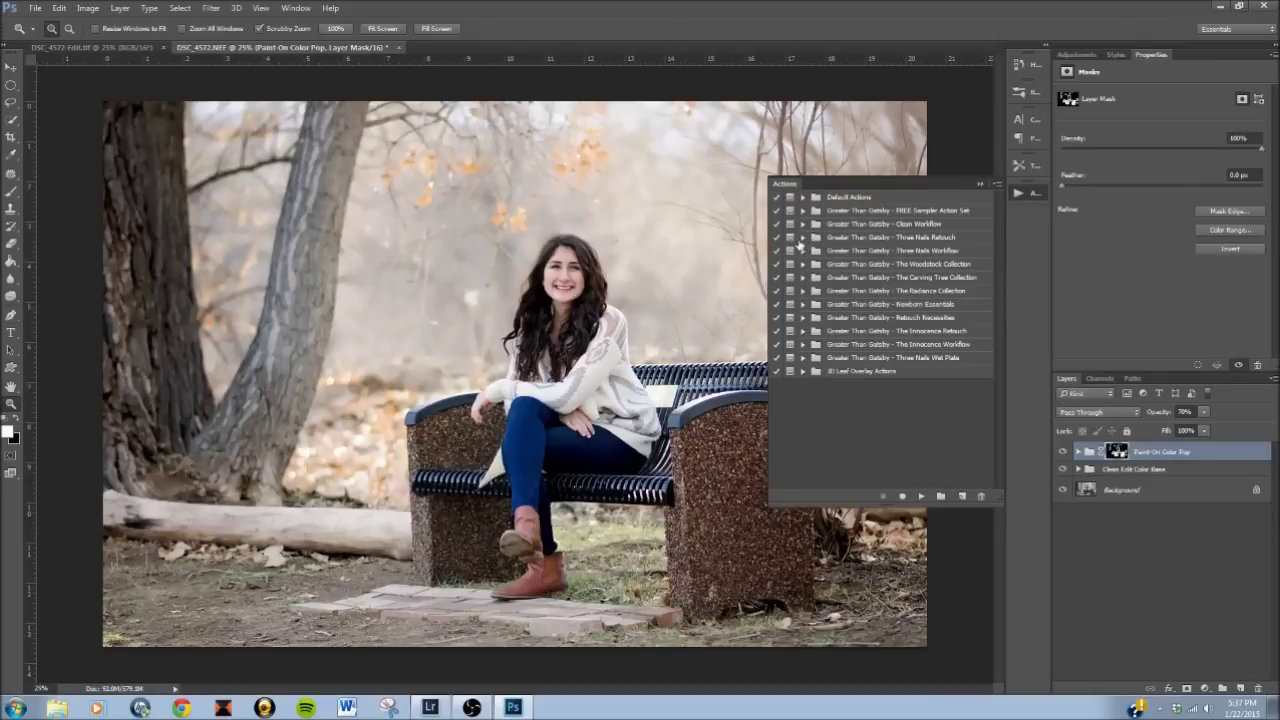
pyautogui.click(802, 251)
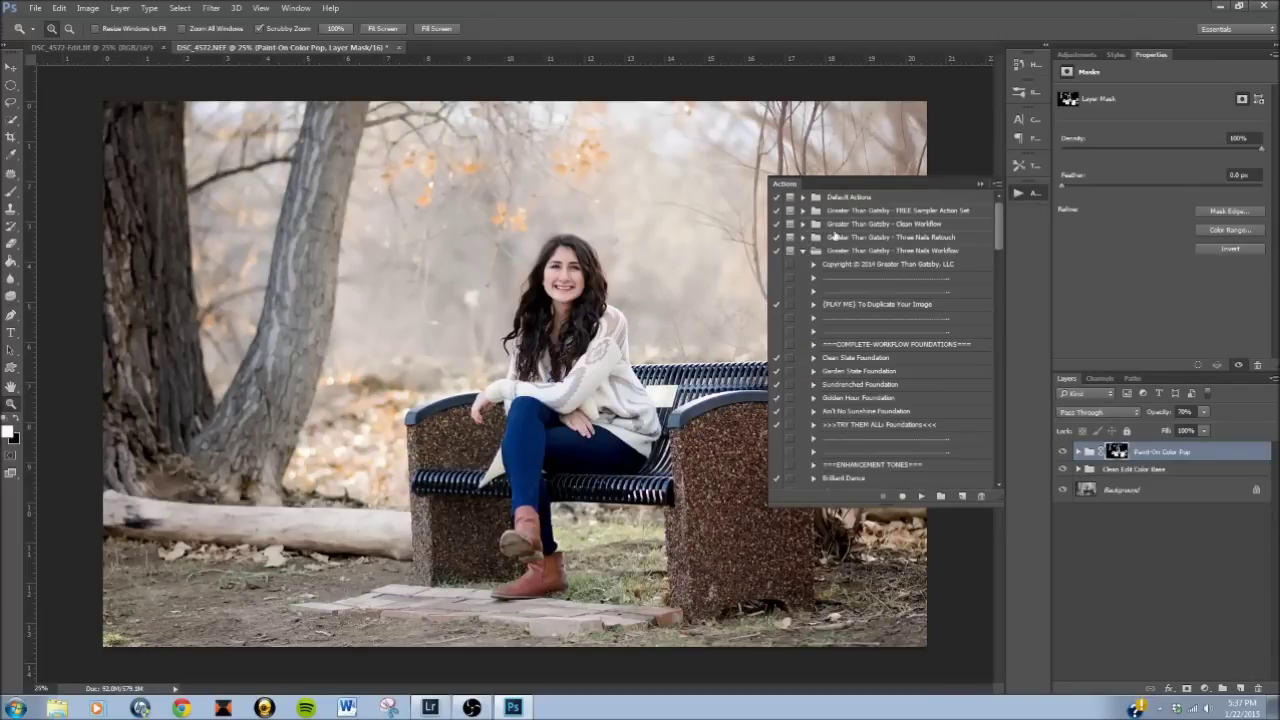
pyautogui.moveTo(1000, 230)
pyautogui.mouseDown()
pyautogui.moveTo(1002, 246)
pyautogui.moveTo(1003, 228)
pyautogui.mouseUp()
pyautogui.moveTo(999, 228); pyautogui.dragTo(1008, 282)
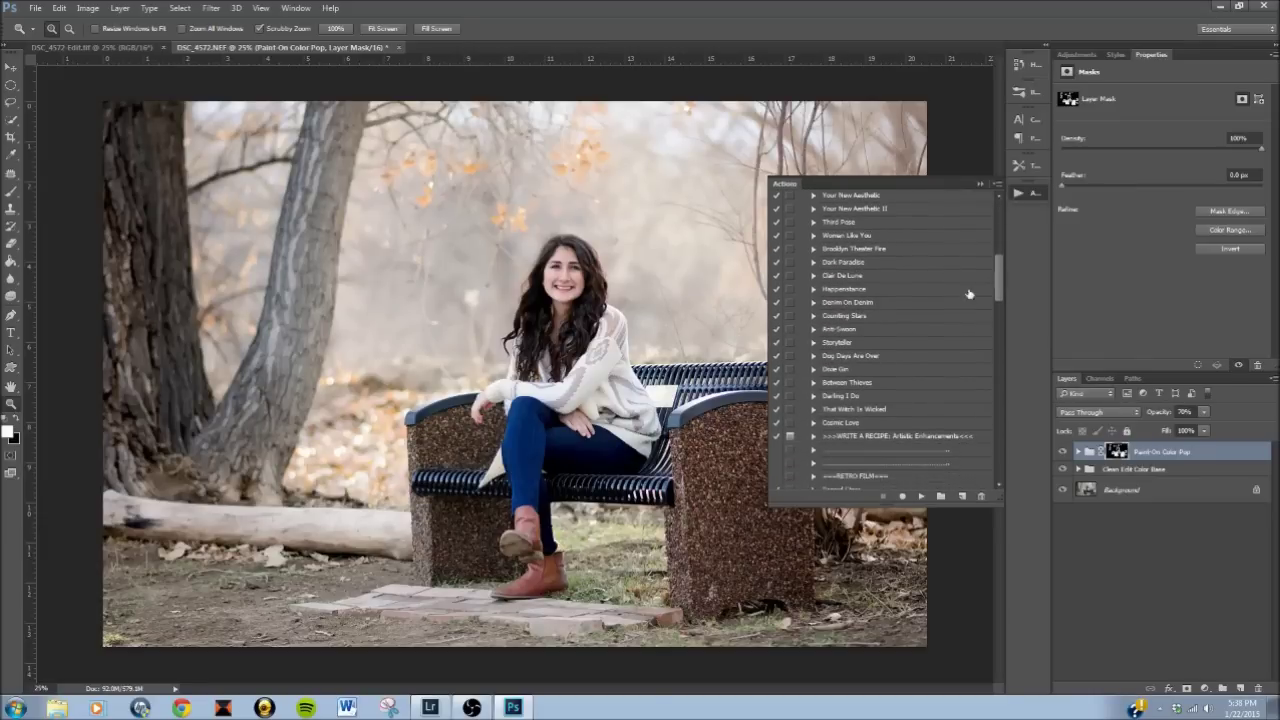
pyautogui.click(877, 333)
pyautogui.click(921, 496)
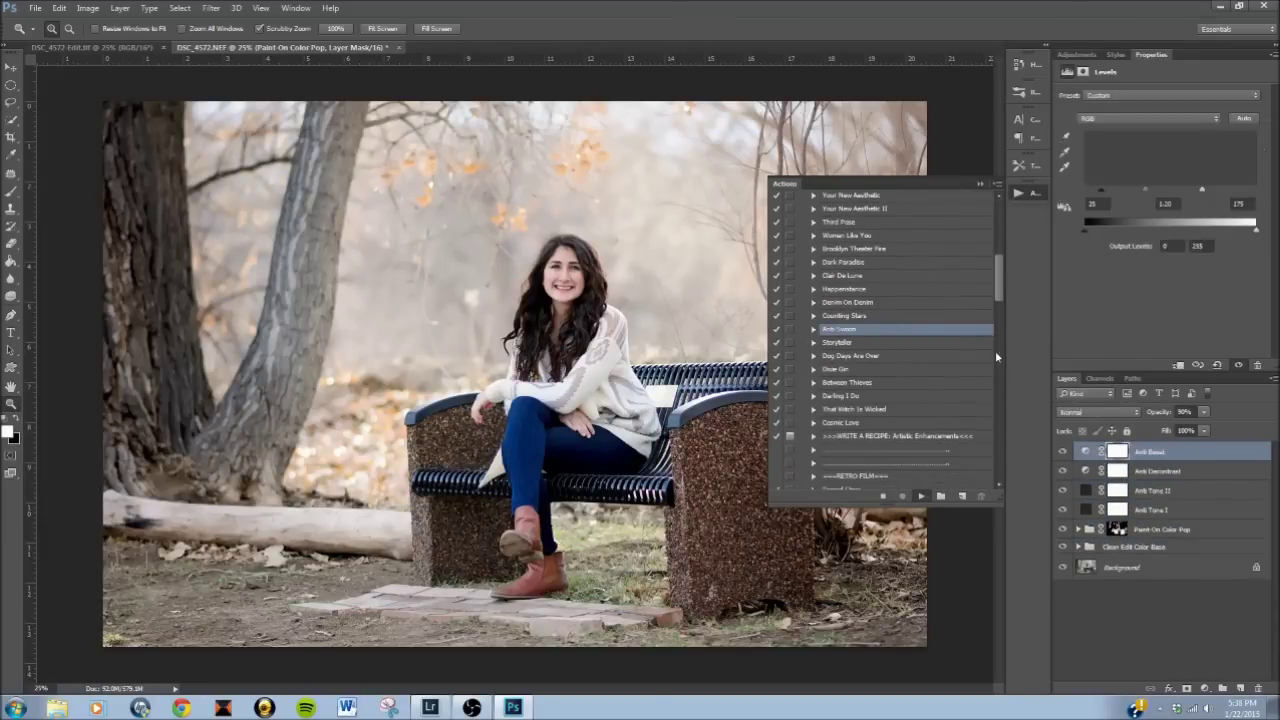
pyautogui.moveTo(1001, 285); pyautogui.dragTo(999, 190)
pyautogui.click(1021, 195)
pyautogui.click(1021, 195)
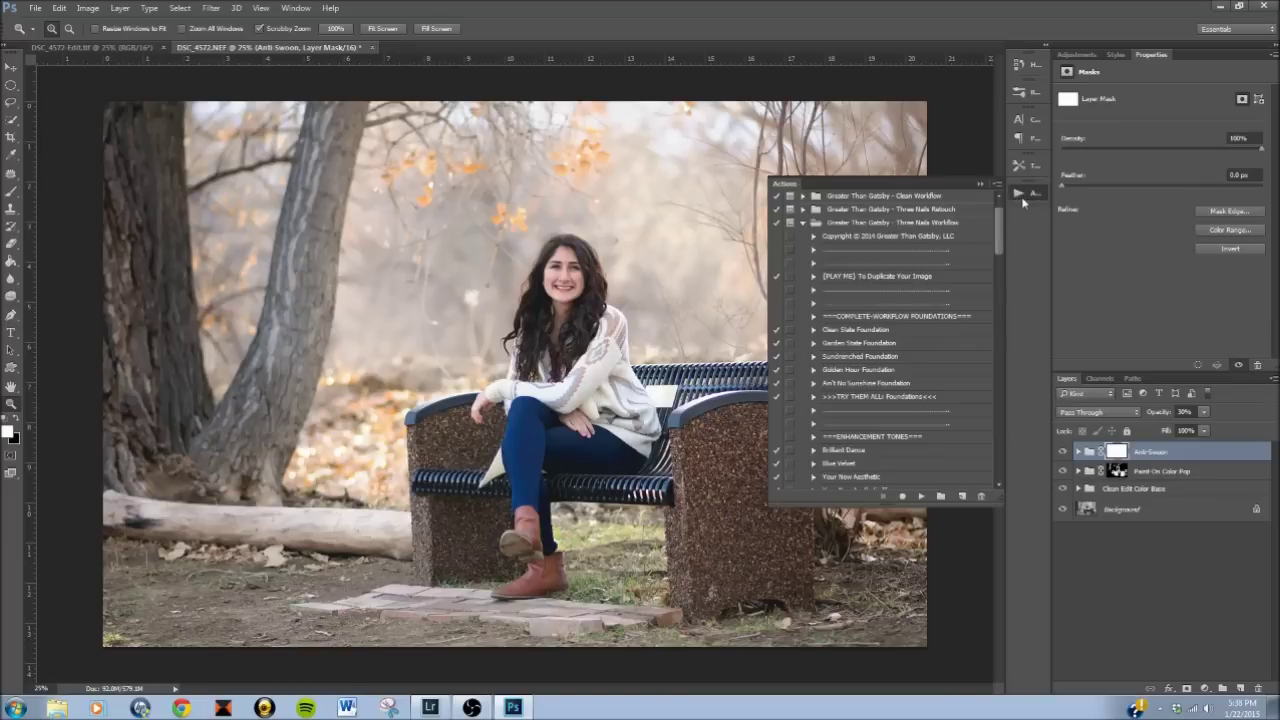
pyautogui.click(1021, 194)
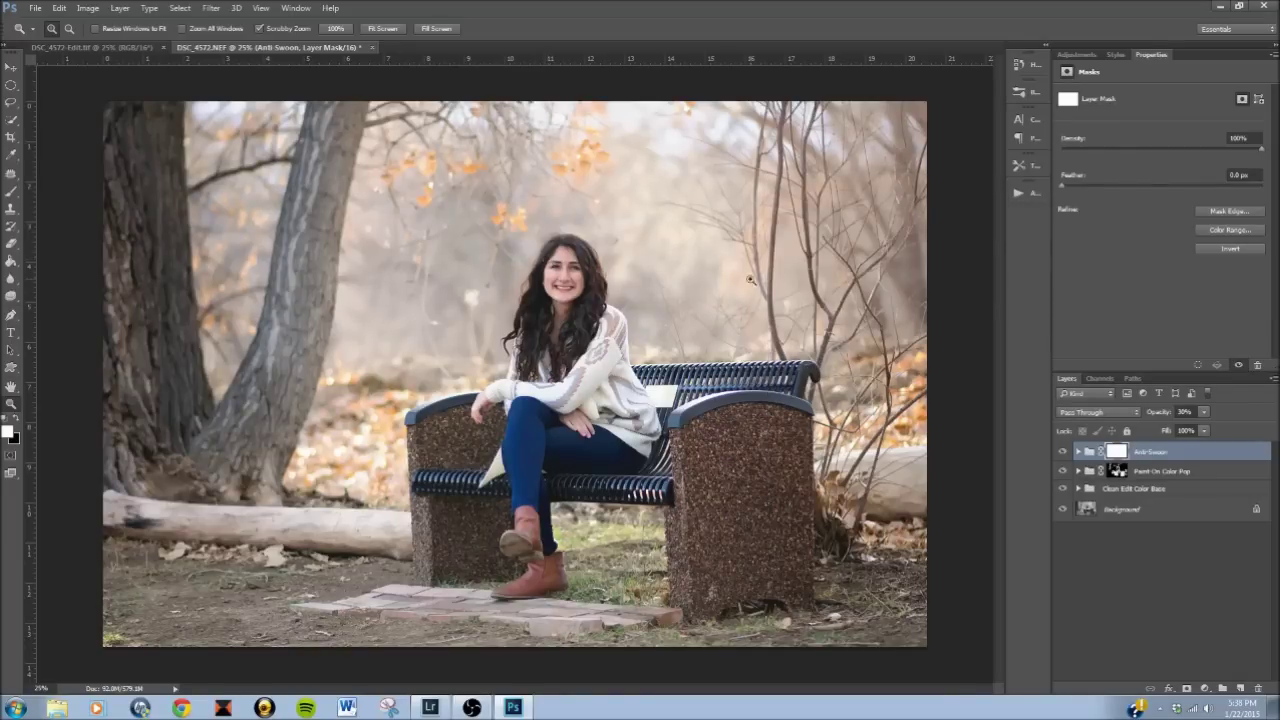
# - Paint black on the Anti-Swoon mask over the woman and the bench ends to remove the effect there
pyautogui.click(17, 420)
pyautogui.press('b')
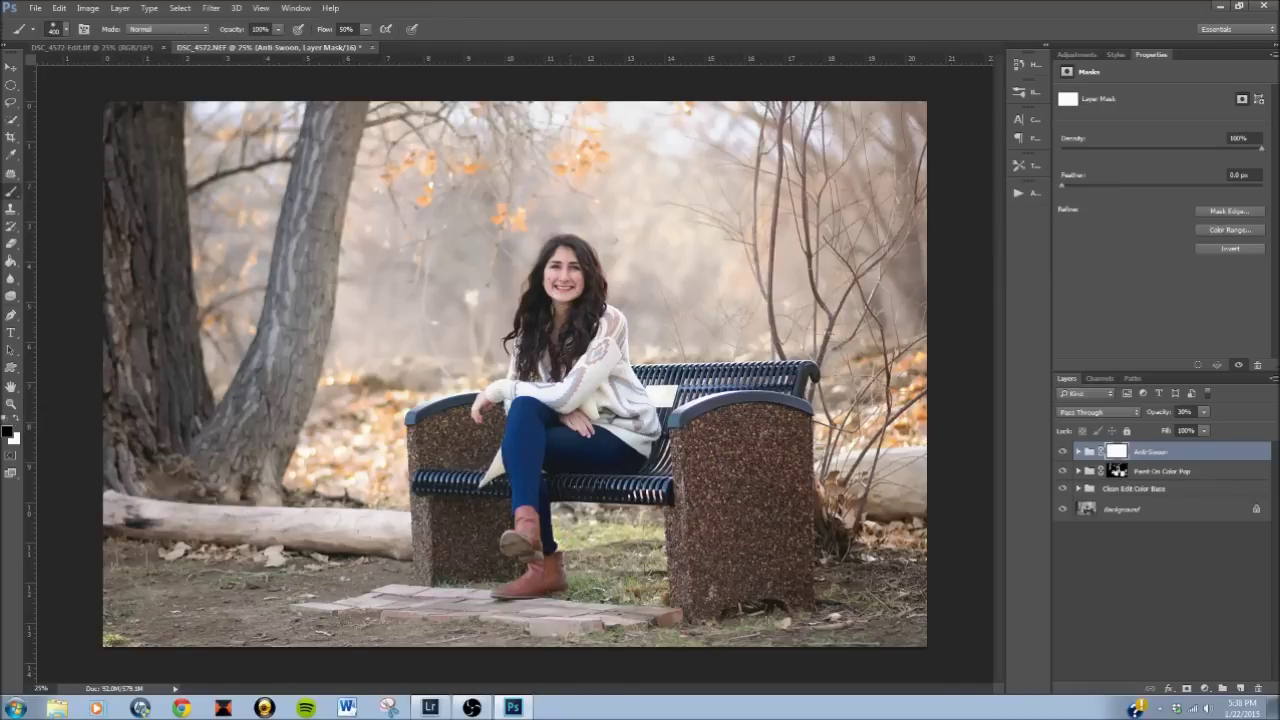
pyautogui.moveTo(540, 284); pyautogui.dragTo(542, 314)
pyautogui.moveTo(573, 270); pyautogui.dragTo(556, 306)
pyautogui.moveTo(550, 470)
pyautogui.mouseDown()
pyautogui.moveTo(600, 450)
pyautogui.moveTo(638, 318)
pyautogui.mouseUp()
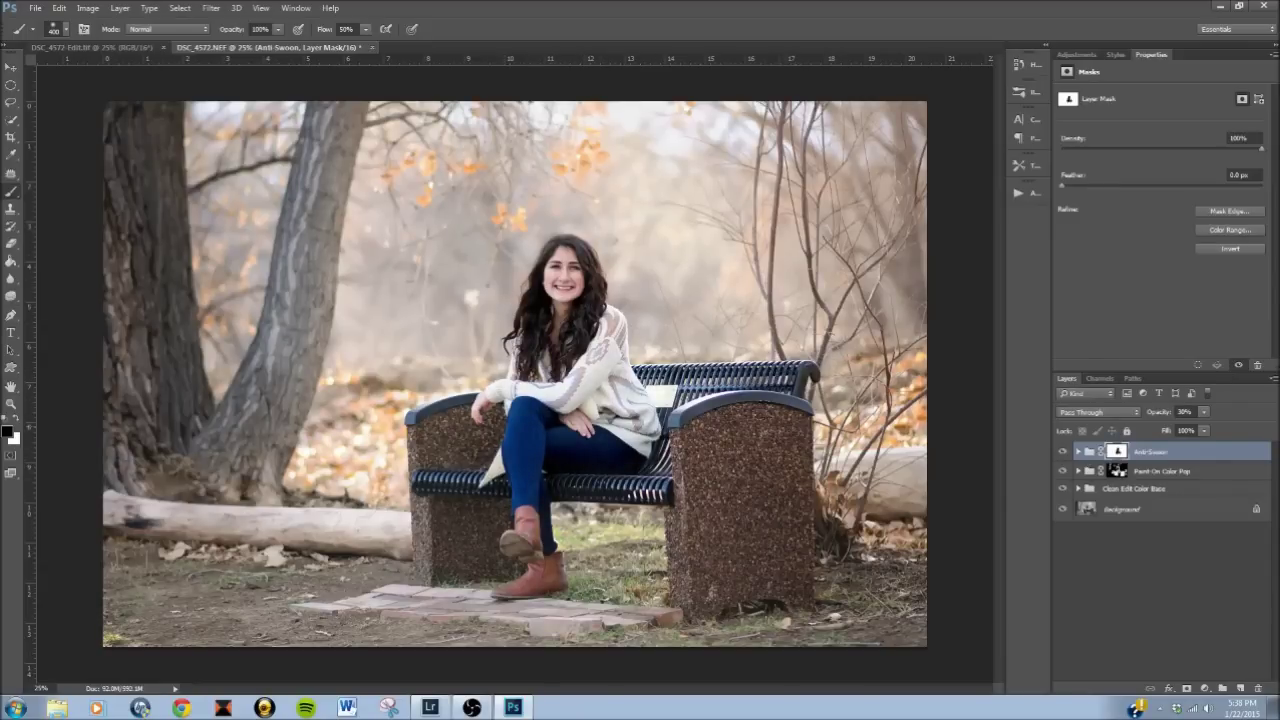
pyautogui.moveTo(778, 470)
pyautogui.mouseDown()
pyautogui.moveTo(760, 510)
pyautogui.moveTo(800, 558)
pyautogui.mouseUp()
pyautogui.moveTo(718, 497); pyautogui.dragTo(694, 510)
pyautogui.moveTo(762, 603); pyautogui.dragTo(780, 604)
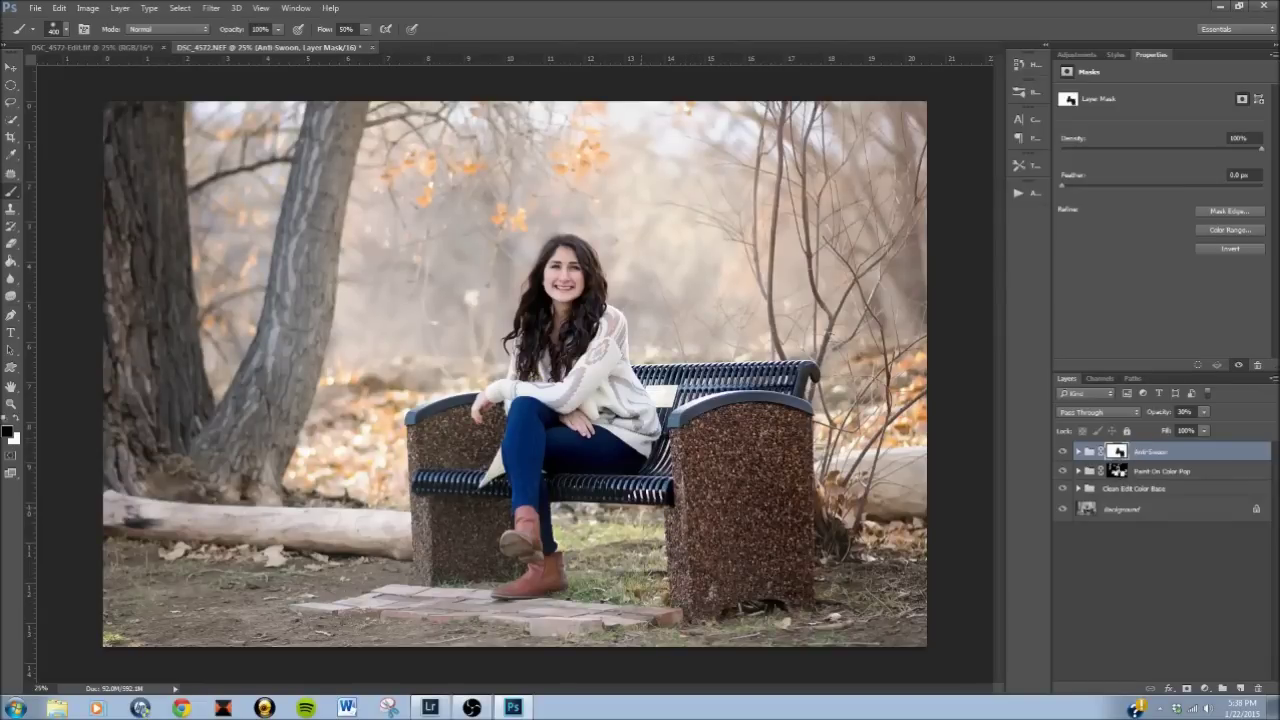
pyautogui.moveTo(548, 518); pyautogui.dragTo(503, 566)
pyautogui.moveTo(490, 512)
pyautogui.mouseDown()
pyautogui.moveTo(441, 566)
pyautogui.moveTo(425, 492)
pyautogui.mouseUp()
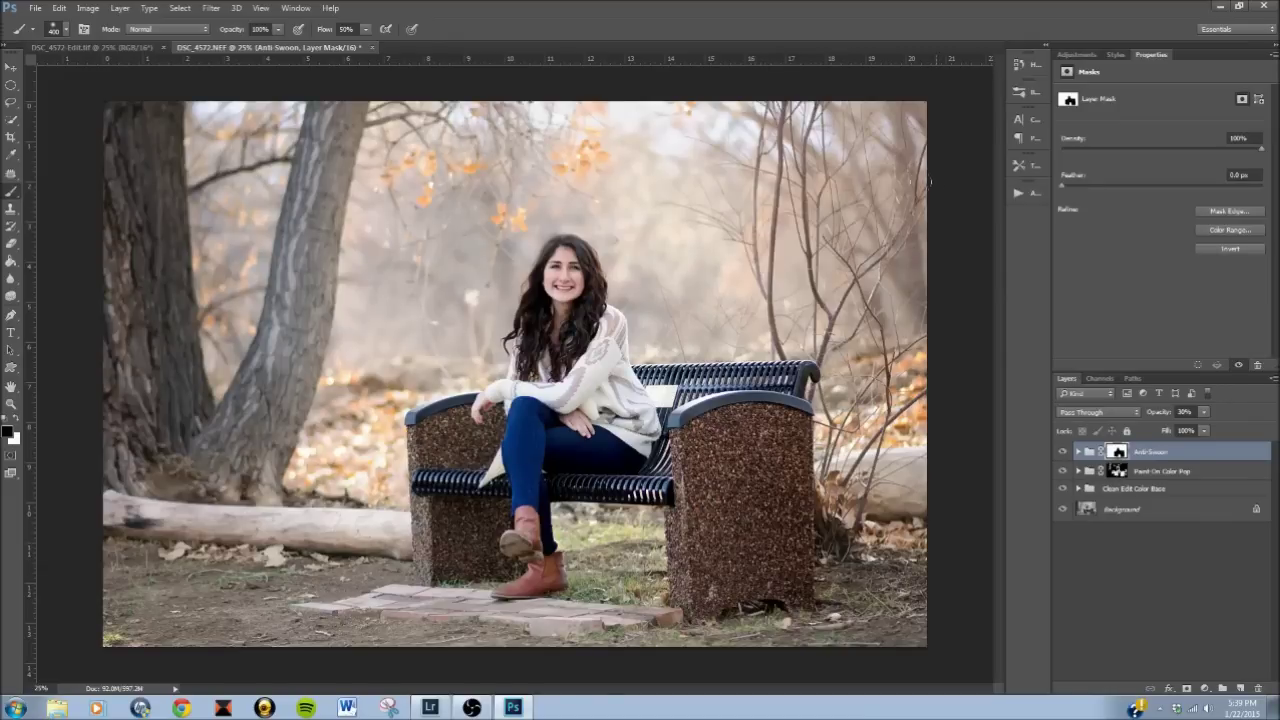
# - Compare the portrait with and without the Anti-Swoon group, leaving the group visible
pyautogui.click(1063, 453)
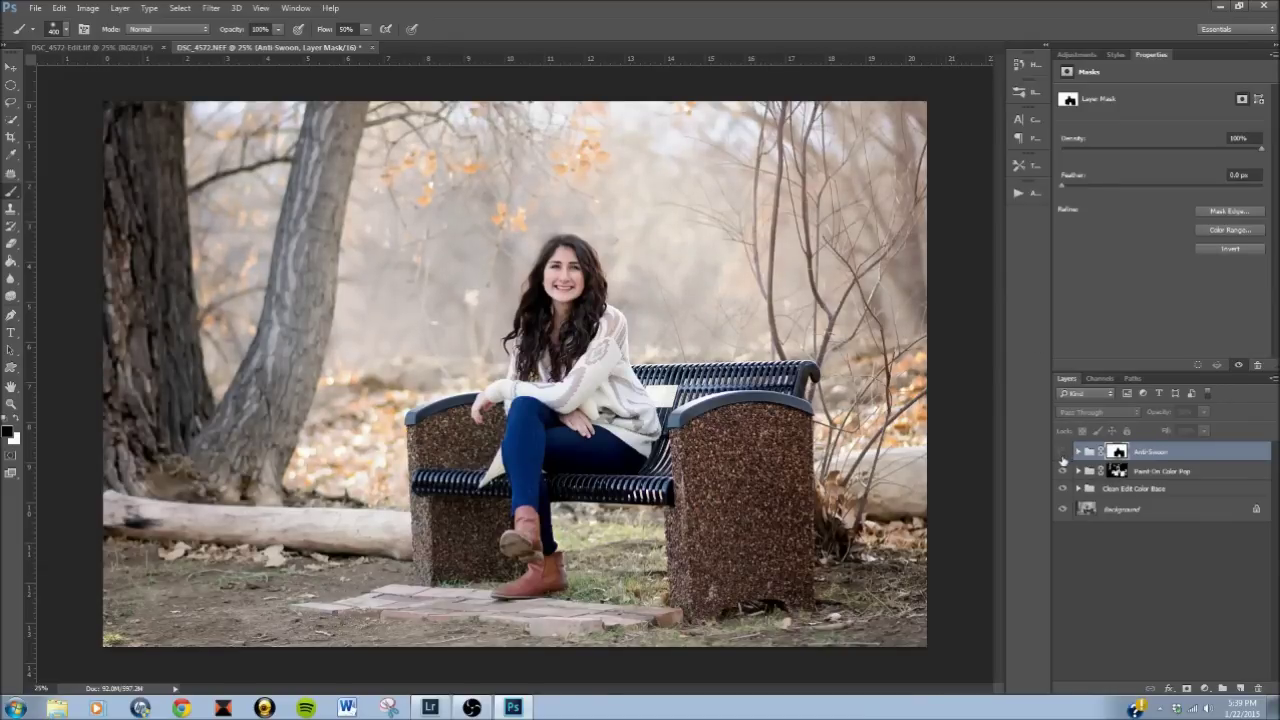
pyautogui.click(1063, 453)
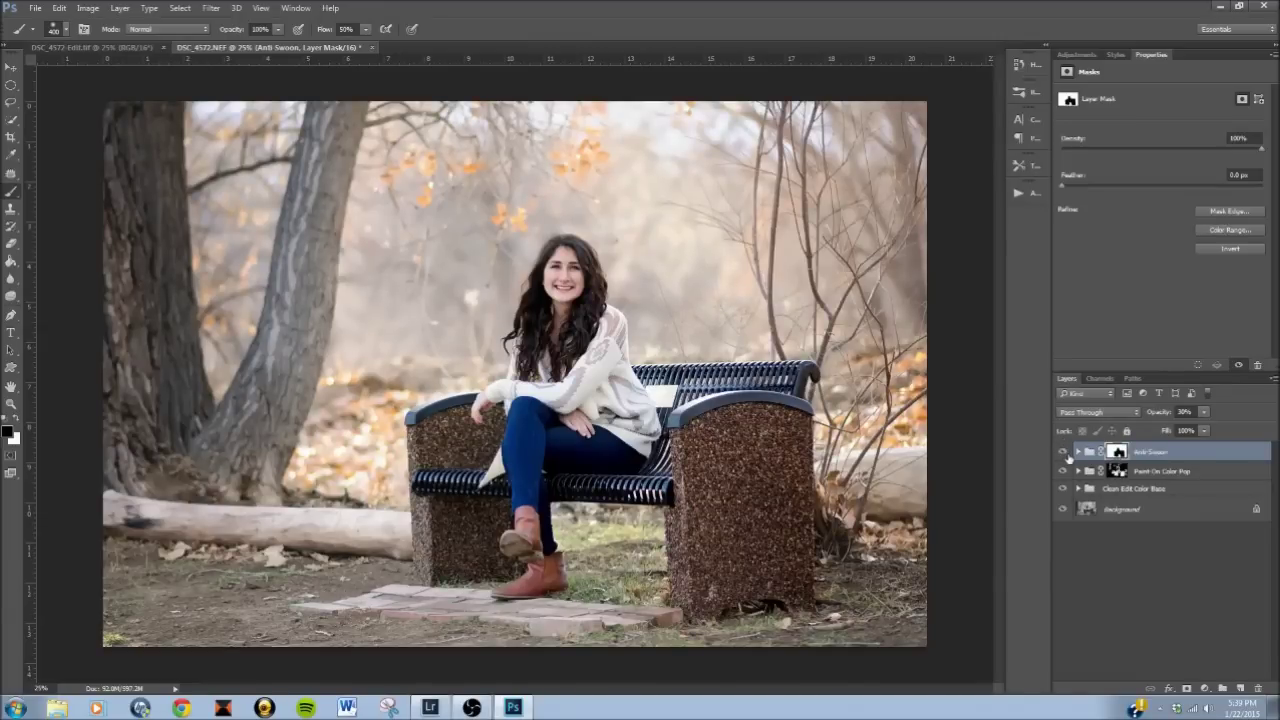
pyautogui.click(1063, 453)
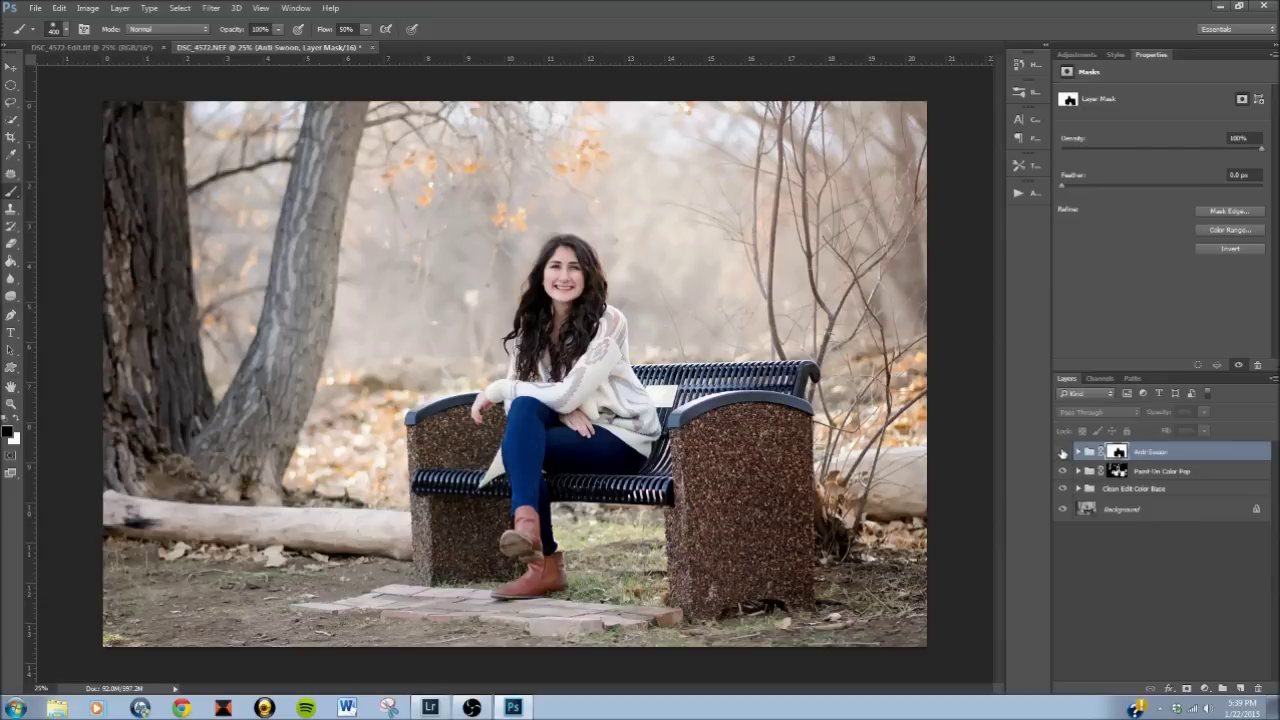
pyautogui.click(1063, 452)
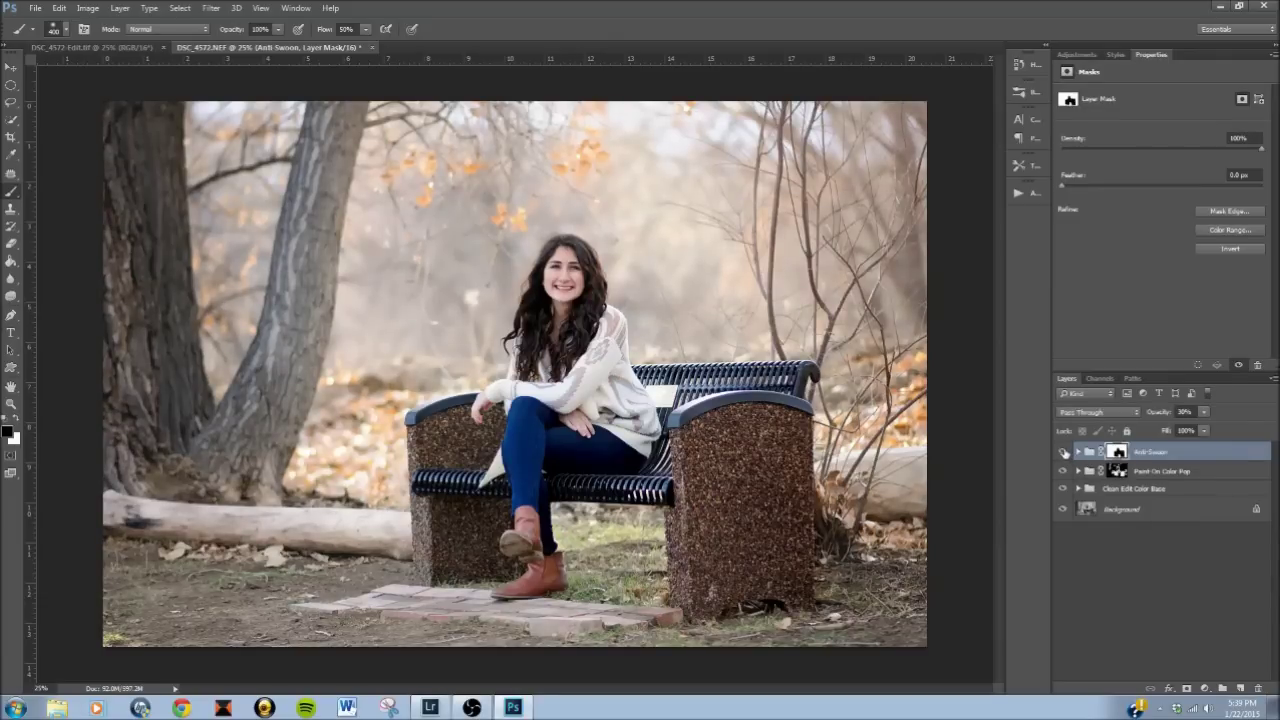
# - Run the Soft Contrast Pop action from the Greater Than Gatsby - The Woodstock Collection set
pyautogui.click(1019, 192)
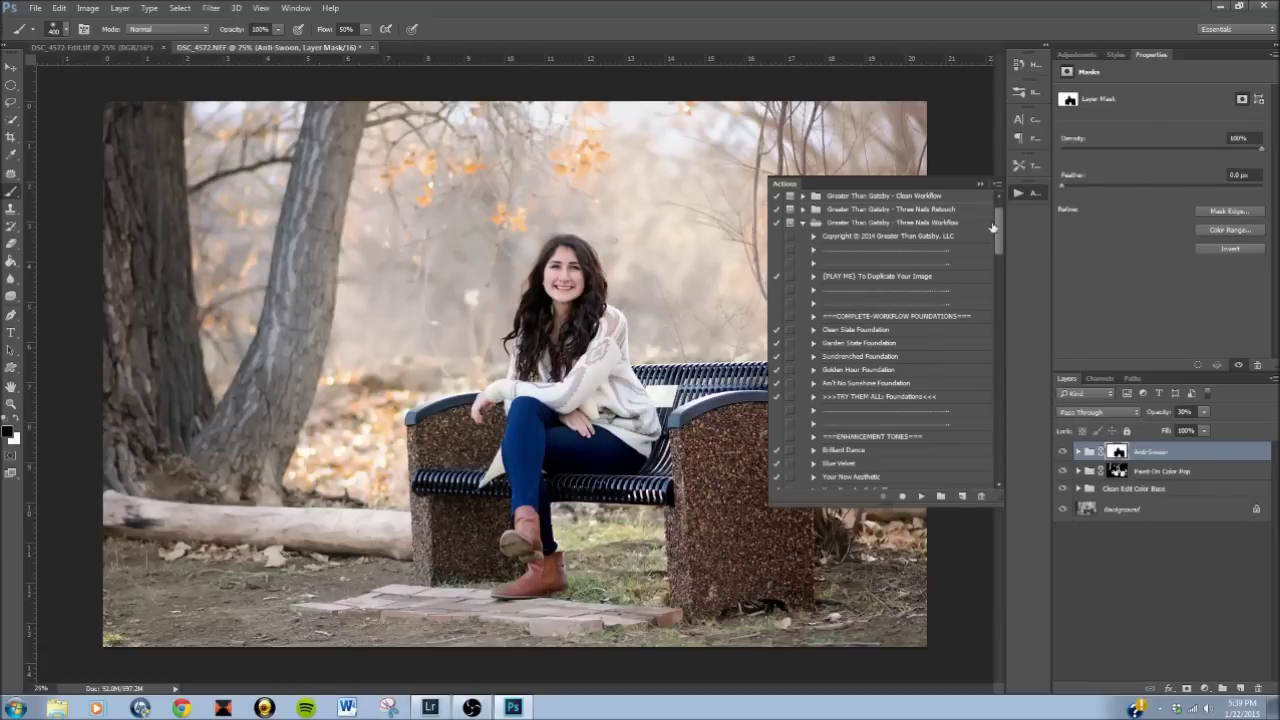
pyautogui.moveTo(997, 230)
pyautogui.mouseDown()
pyautogui.moveTo(1000, 310)
pyautogui.moveTo(1000, 212)
pyautogui.mouseUp()
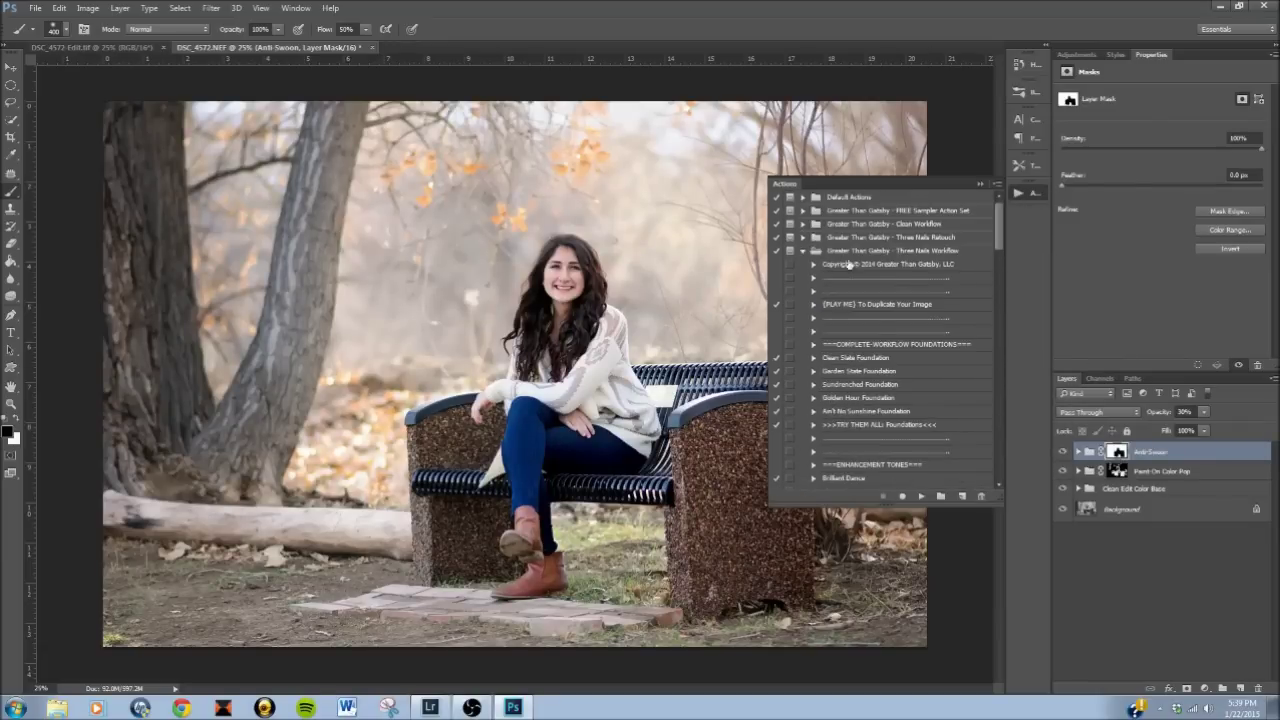
pyautogui.click(802, 251)
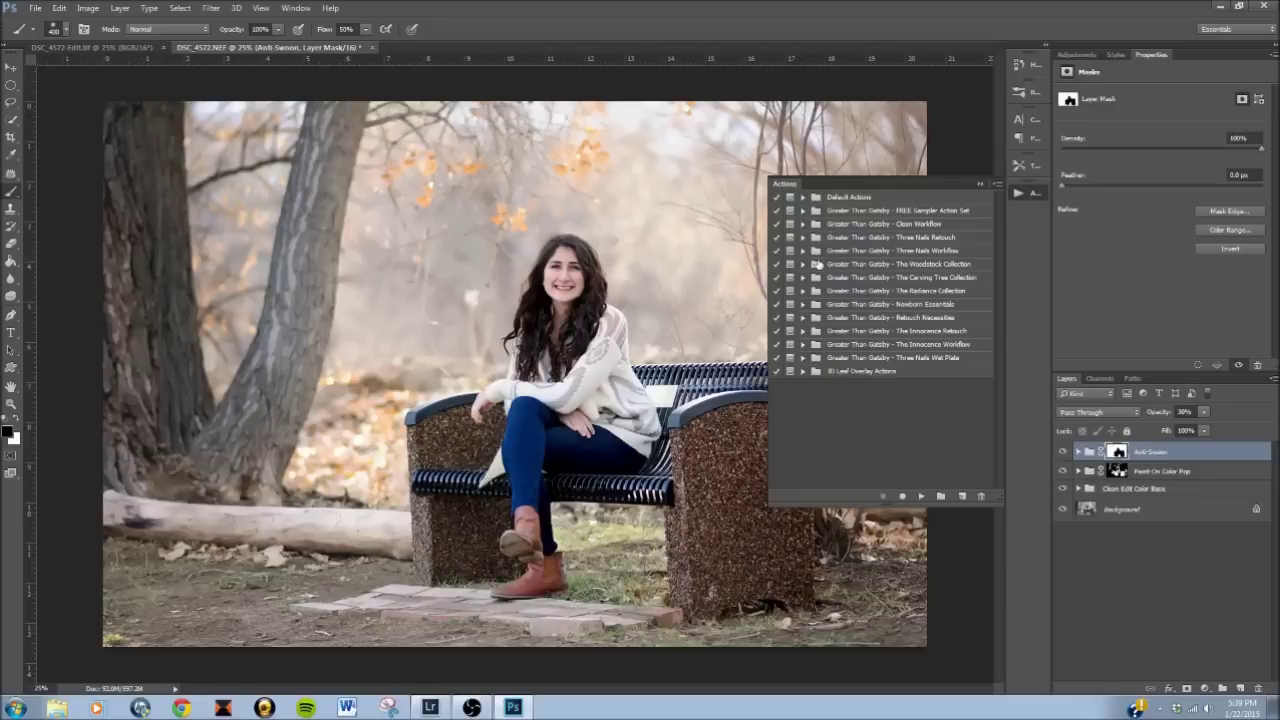
pyautogui.click(802, 264)
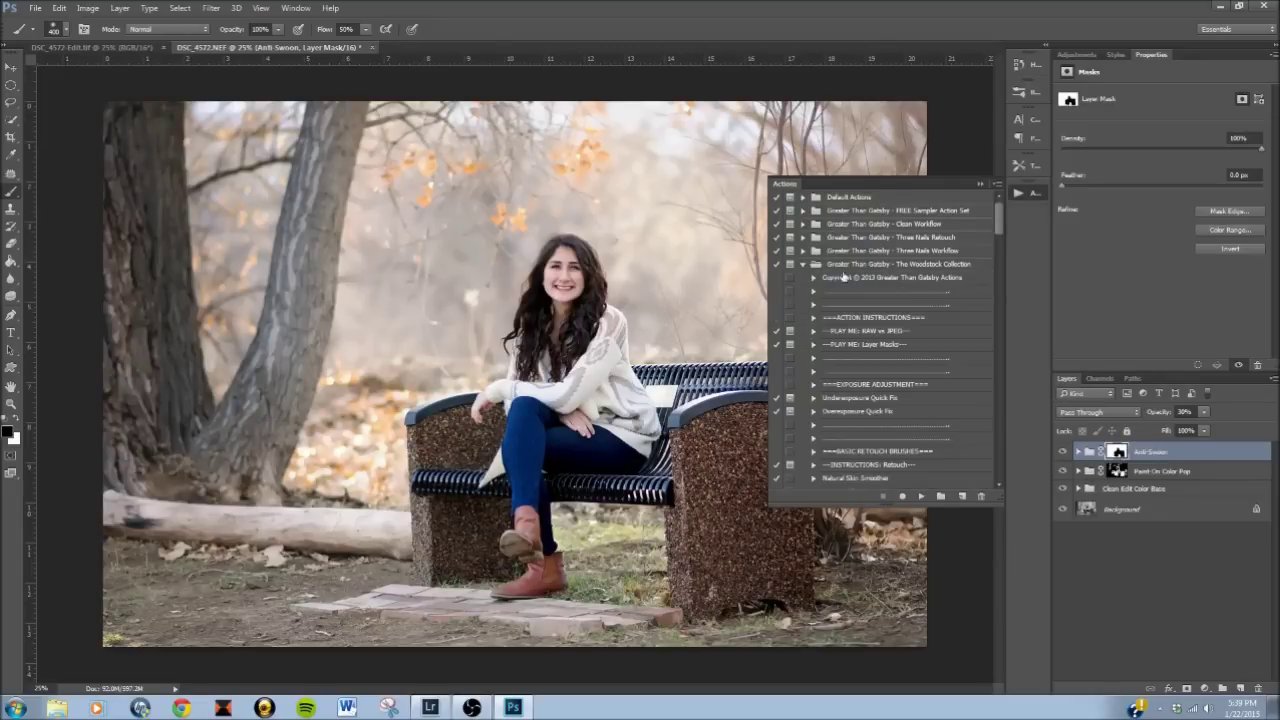
pyautogui.moveTo(996, 225); pyautogui.dragTo(1001, 416)
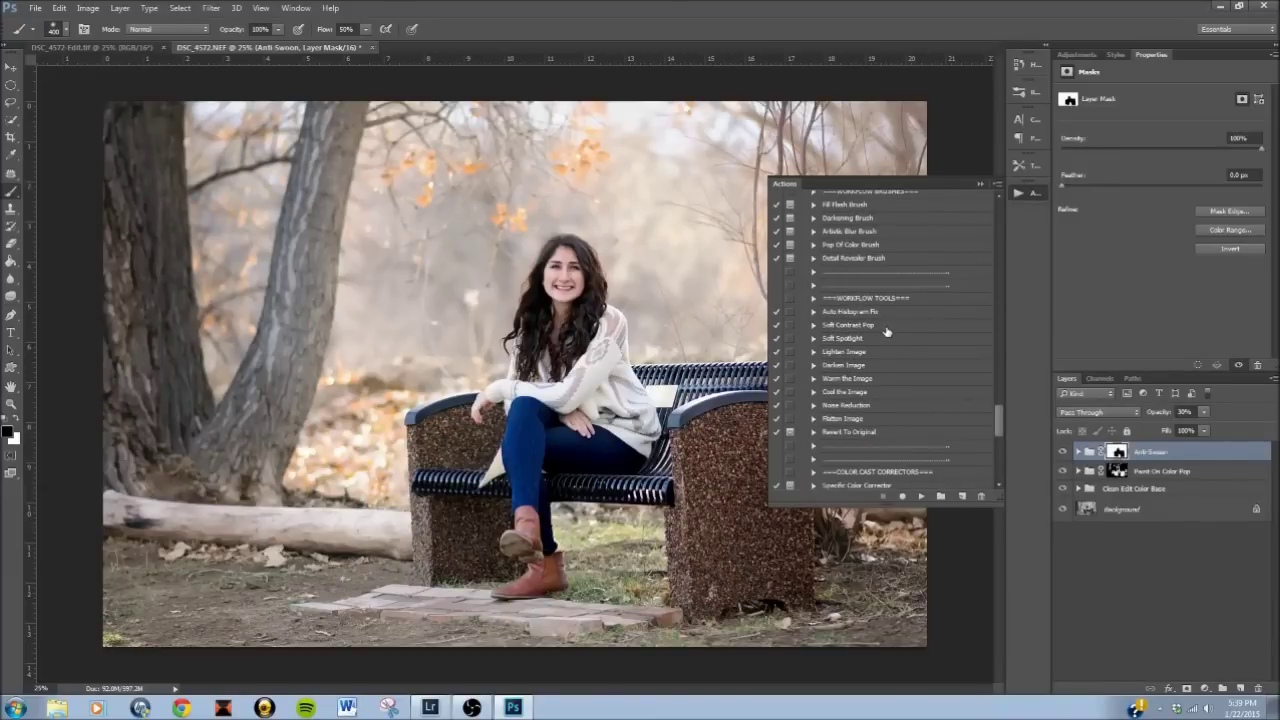
pyautogui.click(886, 331)
pyautogui.click(921, 496)
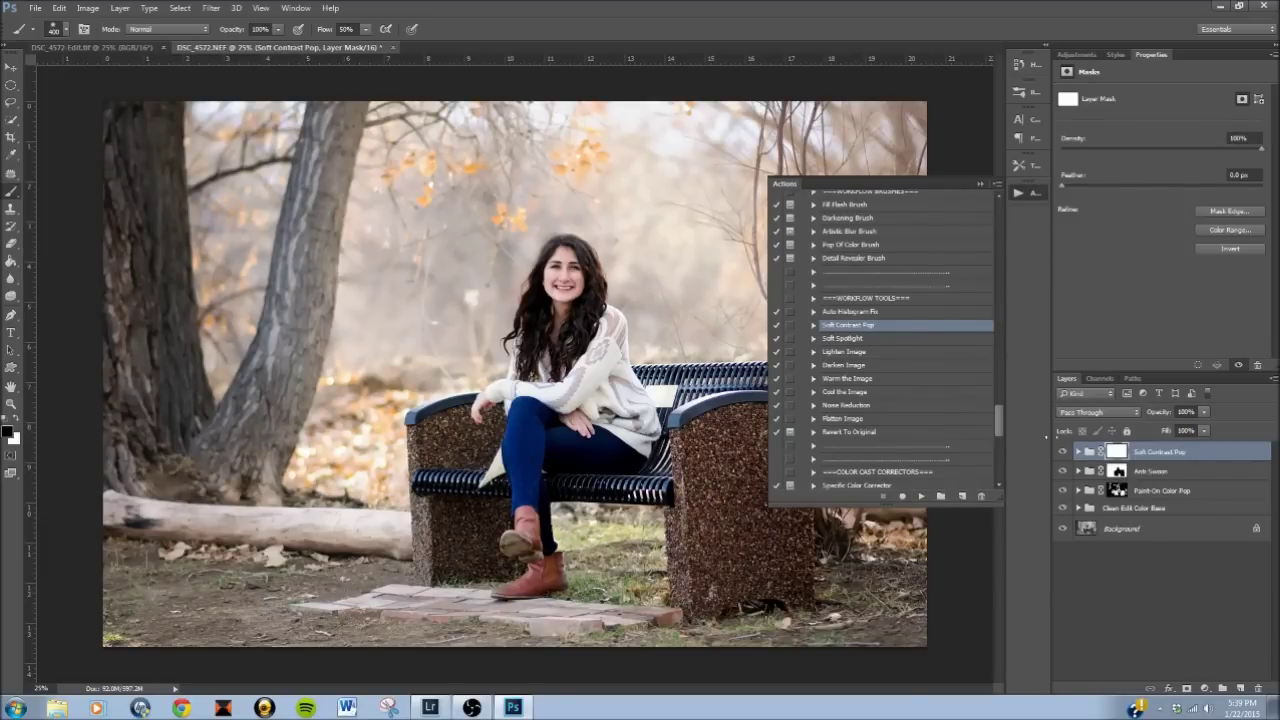
# - Compare the portrait with and without the Soft Contrast Pop group, leaving the group visible
pyautogui.click(1063, 452)
pyautogui.click(1063, 452)
pyautogui.click(1064, 453)
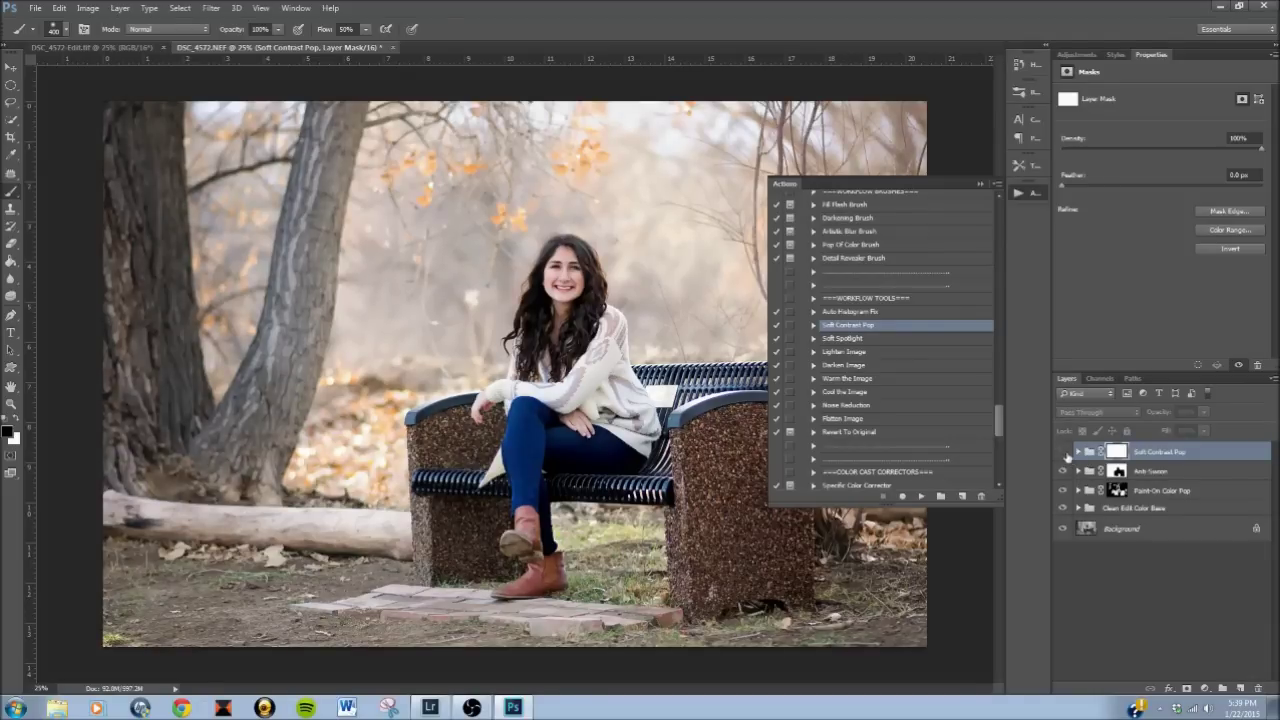
pyautogui.click(1064, 453)
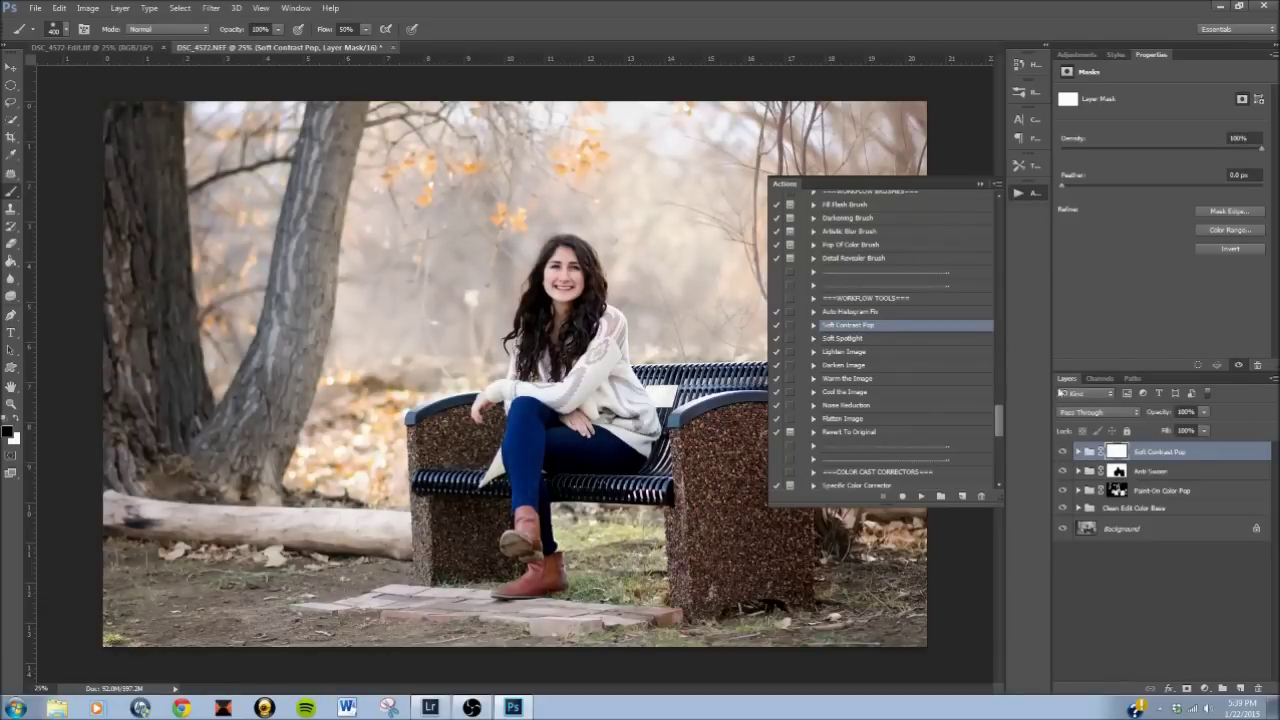
# - Run the Yellows Brush action from the Greater Than Gatsby - The Innocence Workflow set
pyautogui.moveTo(1001, 418); pyautogui.dragTo(998, 214)
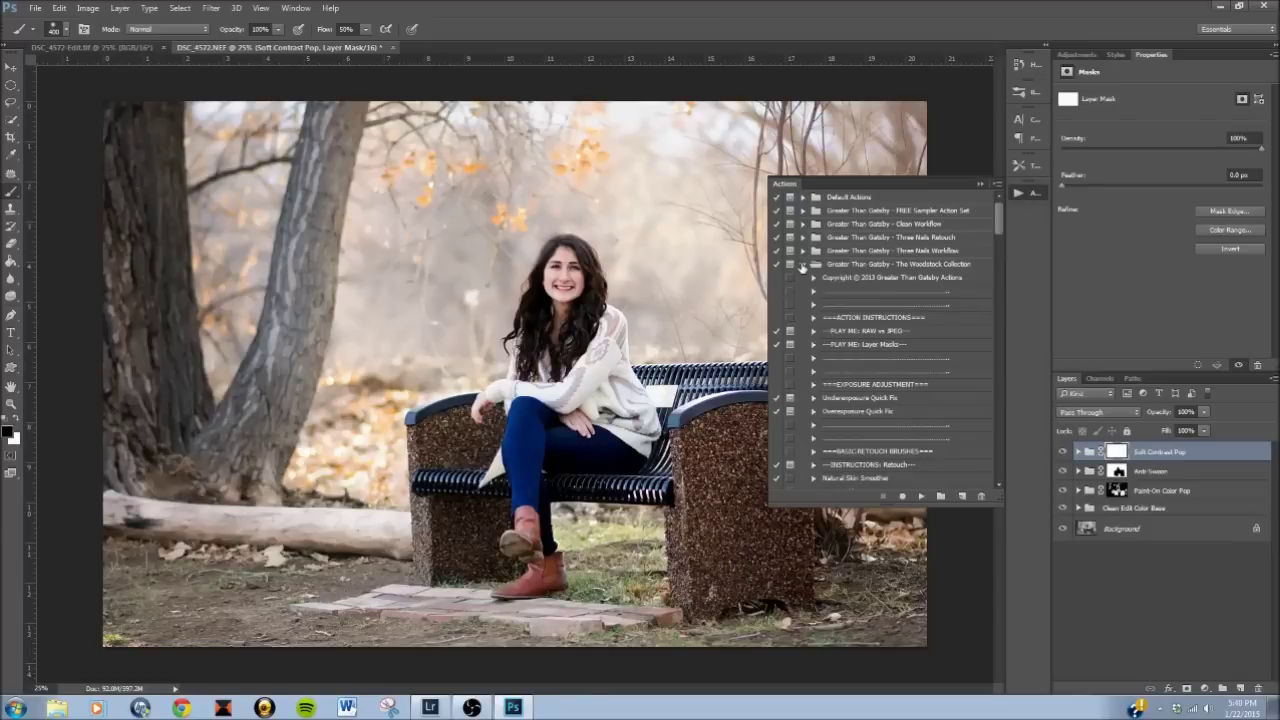
pyautogui.click(803, 265)
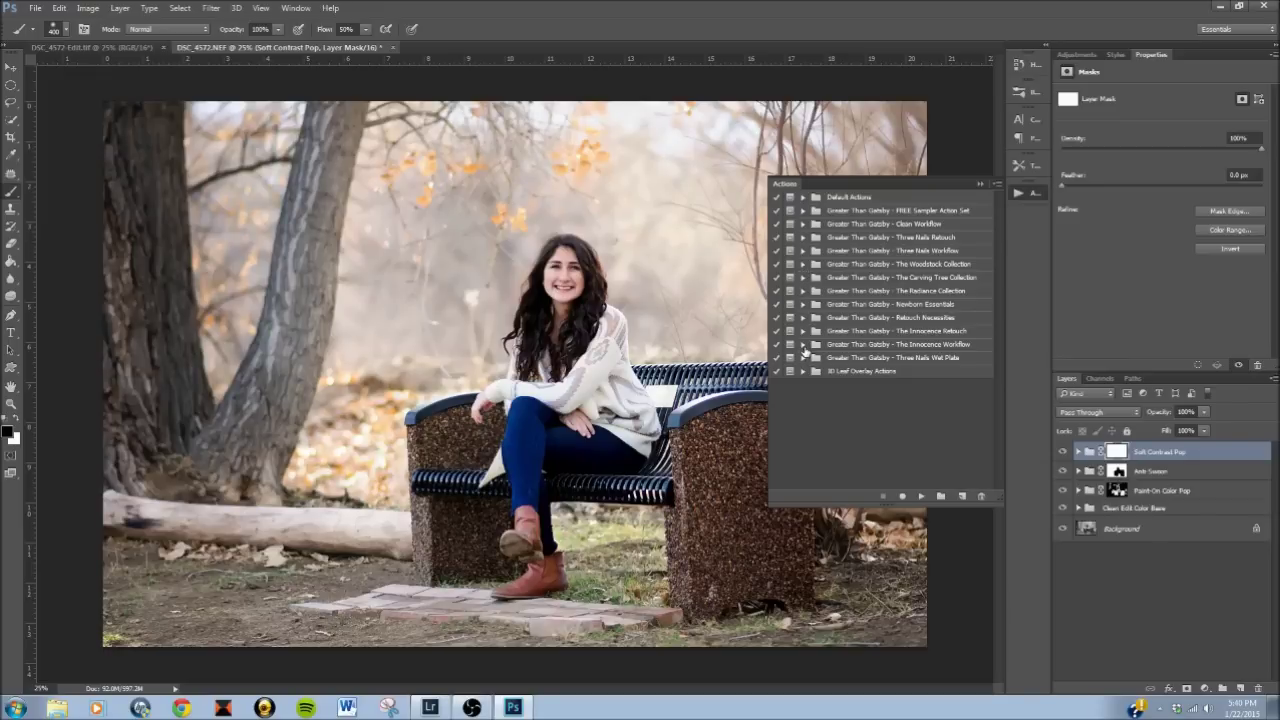
pyautogui.click(803, 344)
pyautogui.moveTo(998, 231)
pyautogui.mouseDown()
pyautogui.moveTo(1018, 340)
pyautogui.moveTo(1027, 321)
pyautogui.mouseUp()
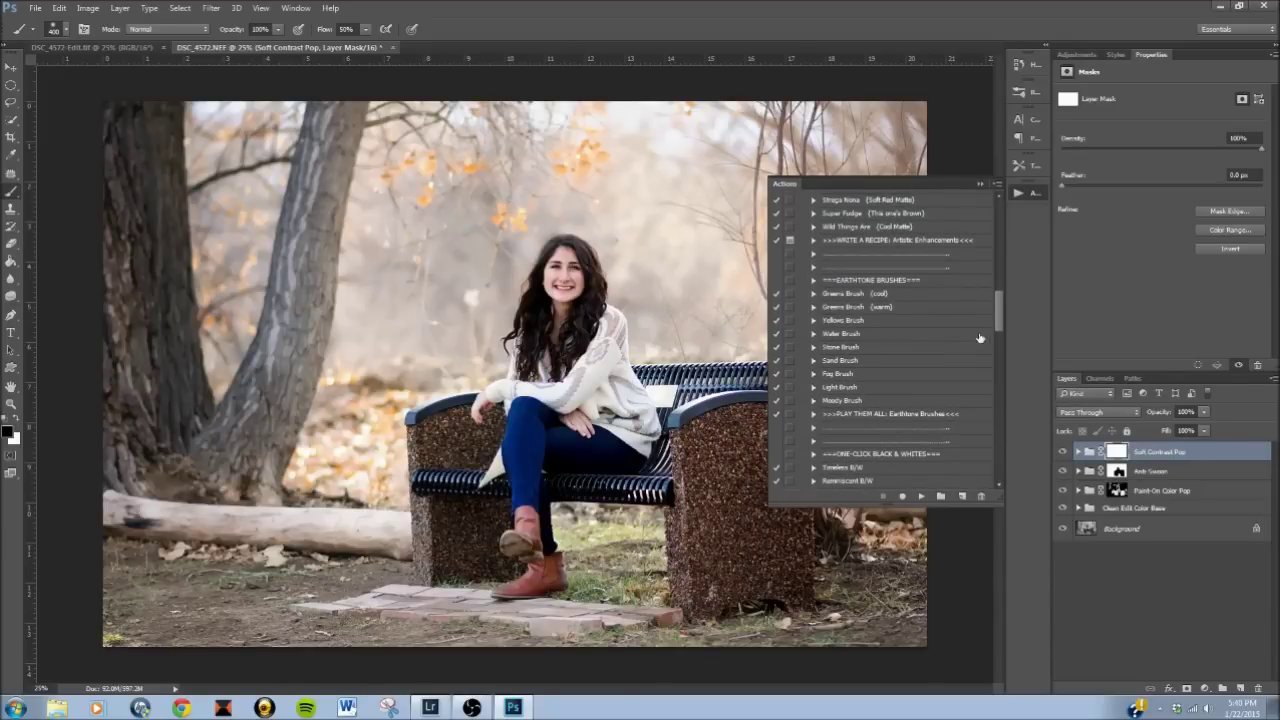
pyautogui.click(882, 323)
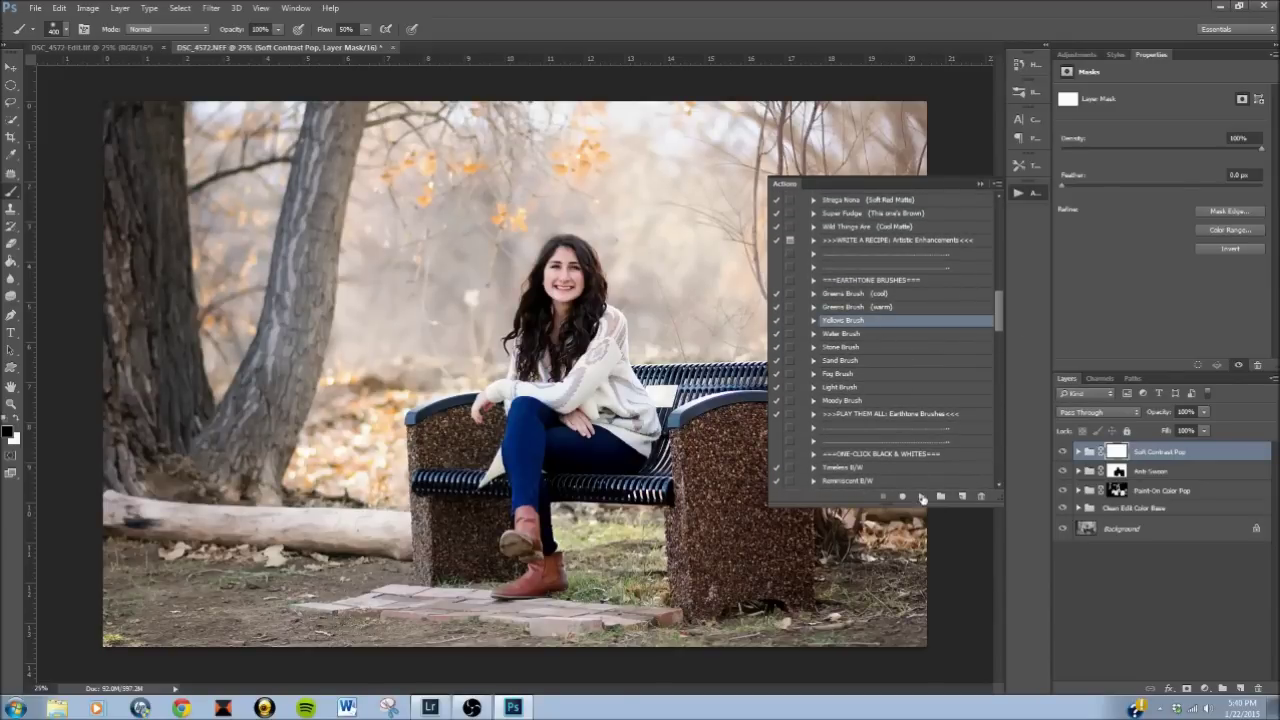
pyautogui.click(921, 496)
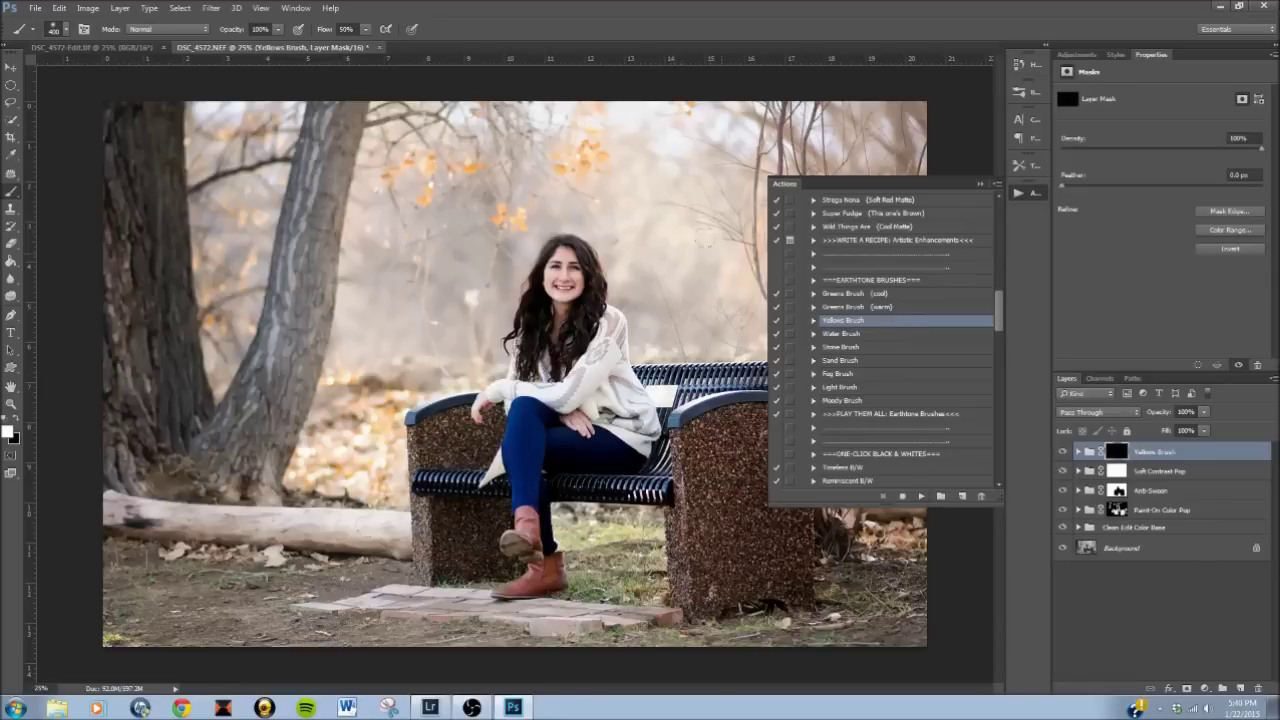
pyautogui.click(1019, 193)
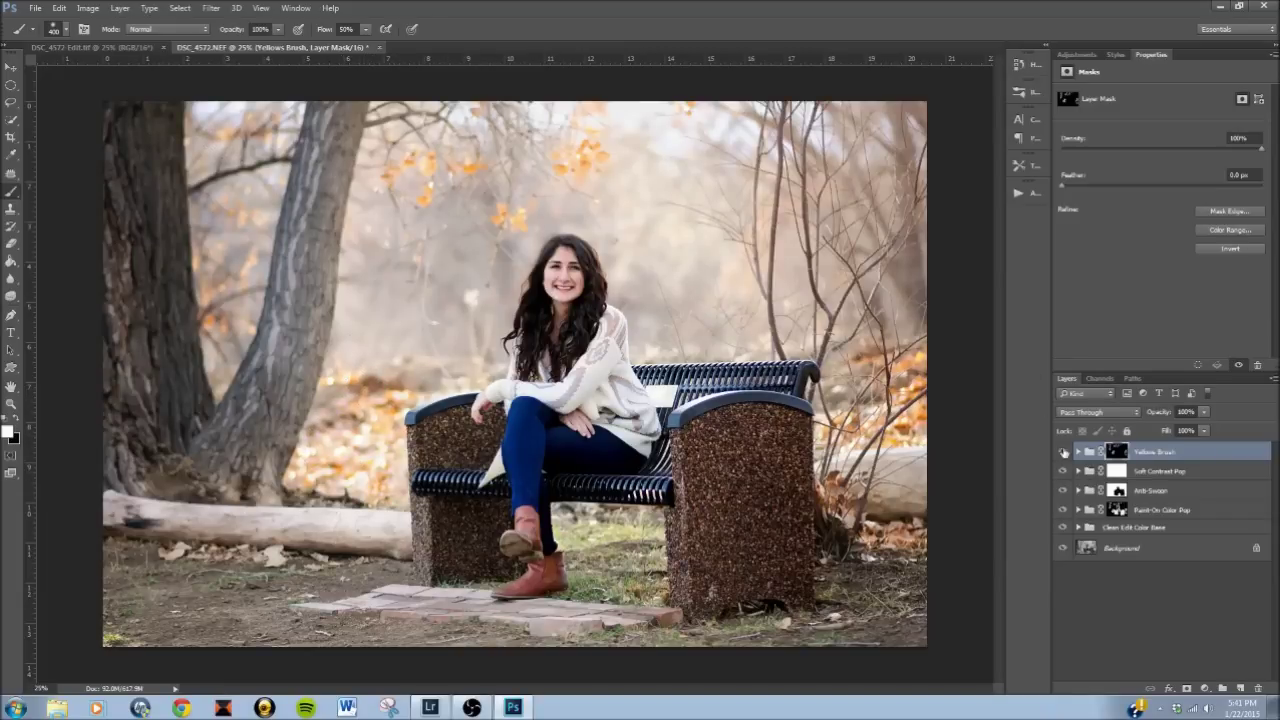
# - Compare the portrait with and without the painted Yellows Brush group, leaving the group visible
pyautogui.click(1064, 452)
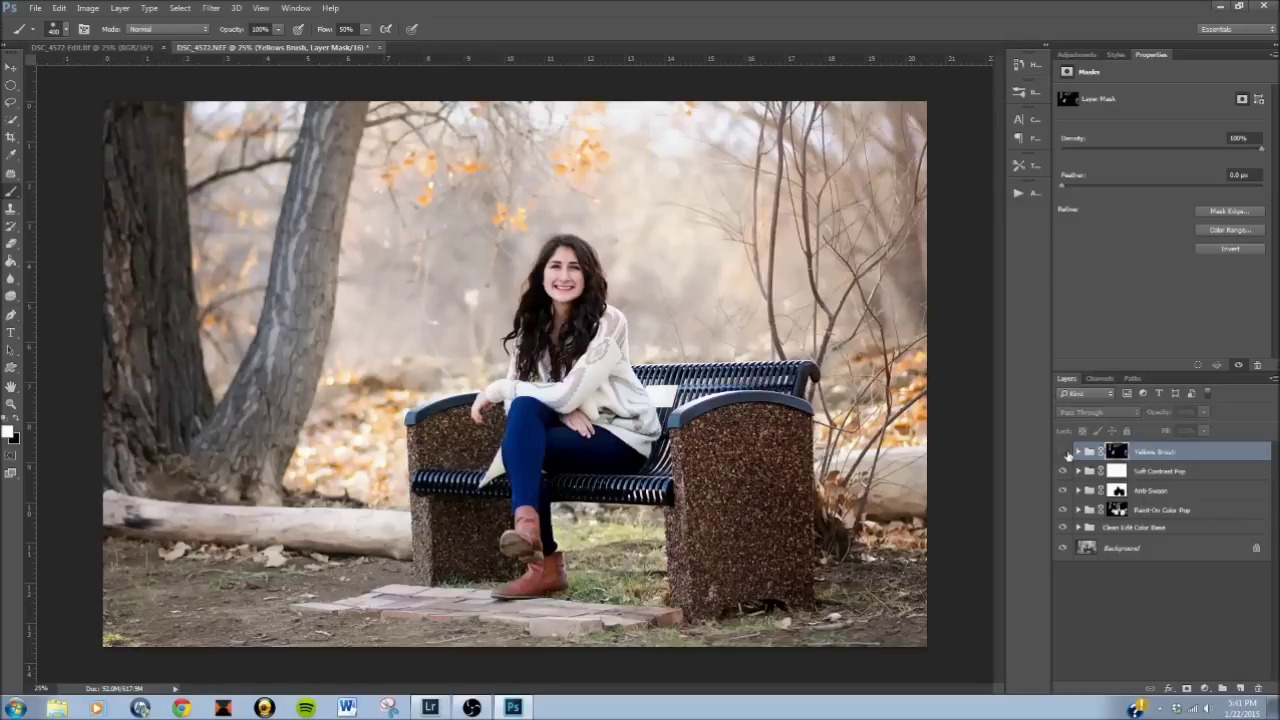
pyautogui.click(1063, 452)
pyautogui.click(1063, 452)
pyautogui.click(1063, 452)
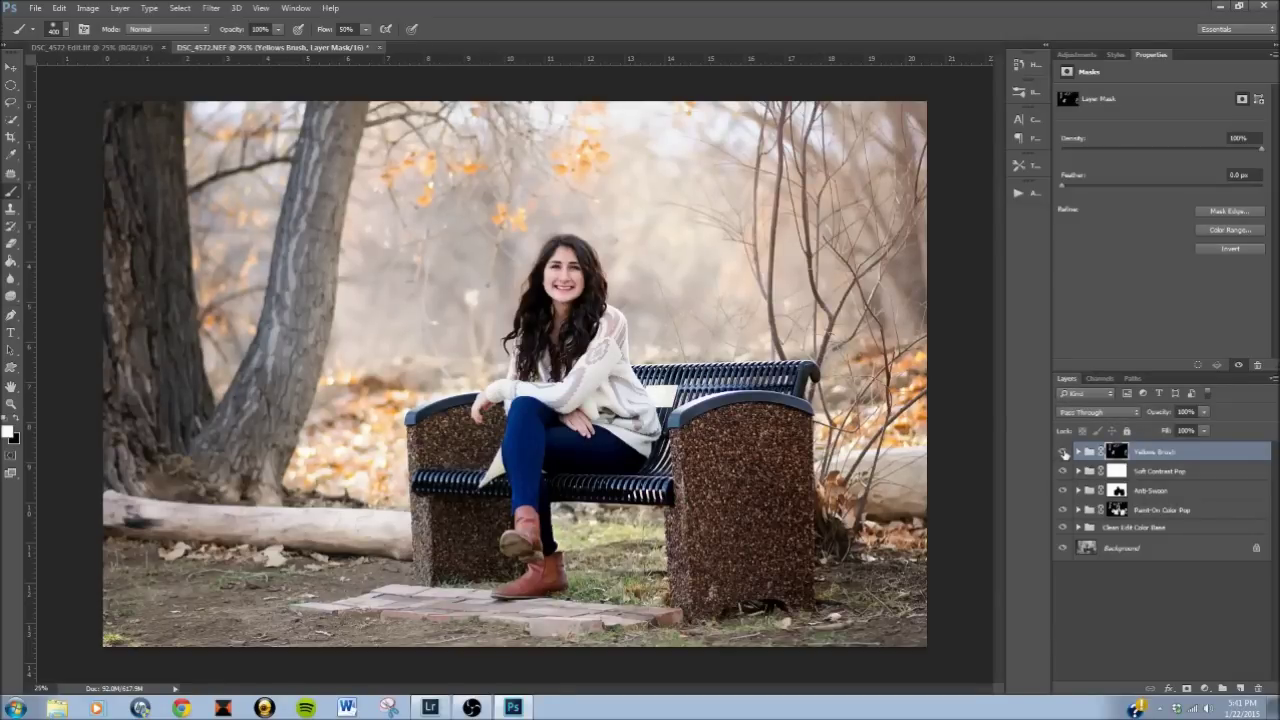
# - Run the MATTE: Stone Soup action from the Finishing Touches of the Innocence Workflow set
pyautogui.click(1019, 192)
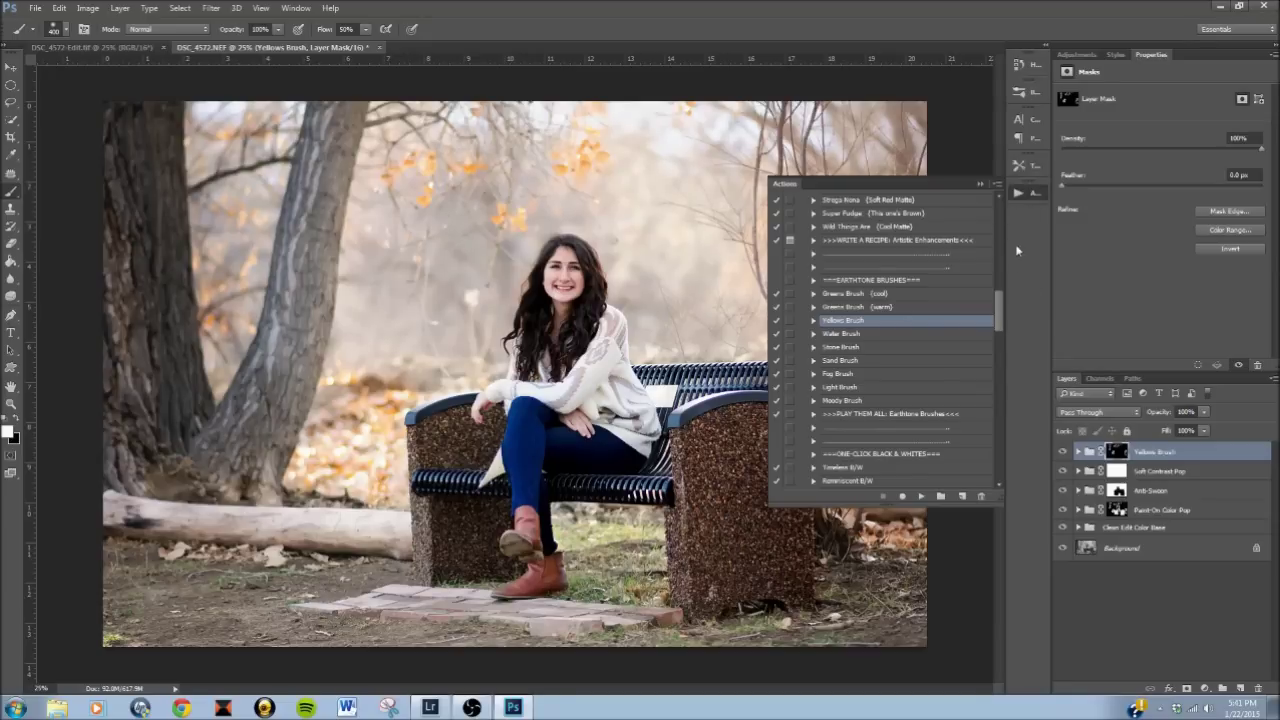
pyautogui.moveTo(998, 304)
pyautogui.mouseDown()
pyautogui.moveTo(1011, 340)
pyautogui.moveTo(1003, 394)
pyautogui.mouseUp()
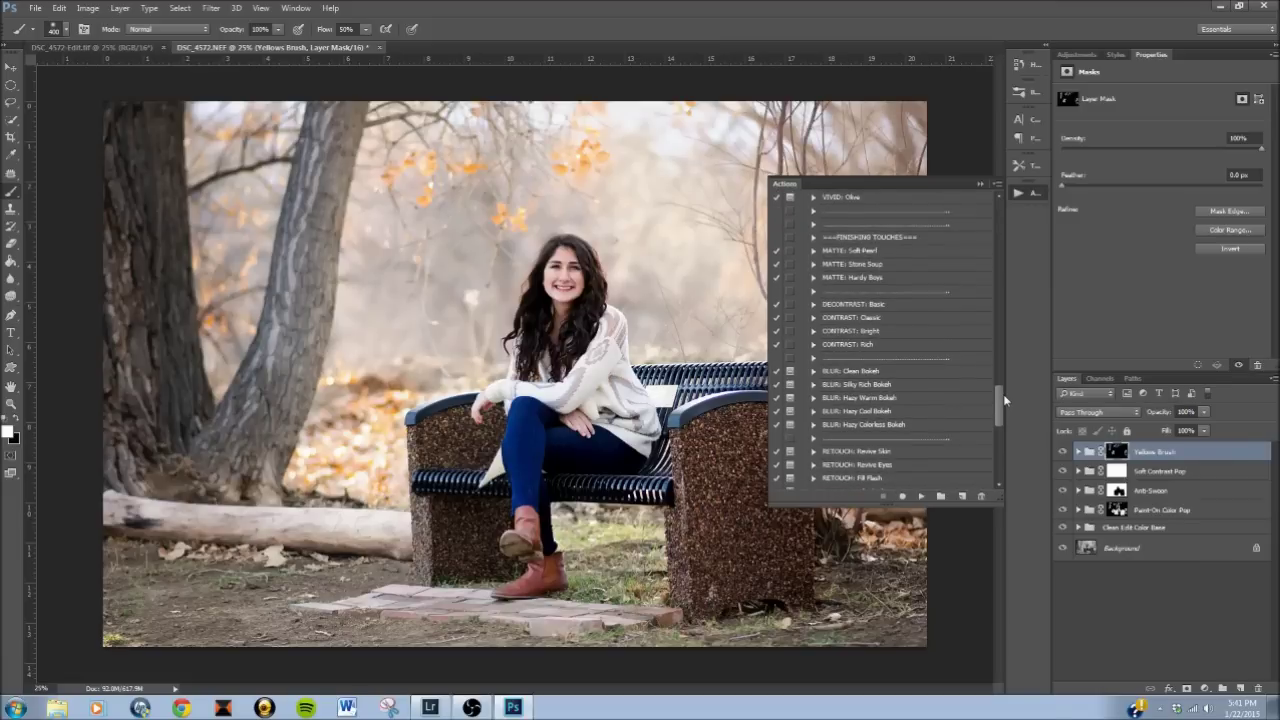
pyautogui.moveTo(1003, 394); pyautogui.dragTo(1000, 392)
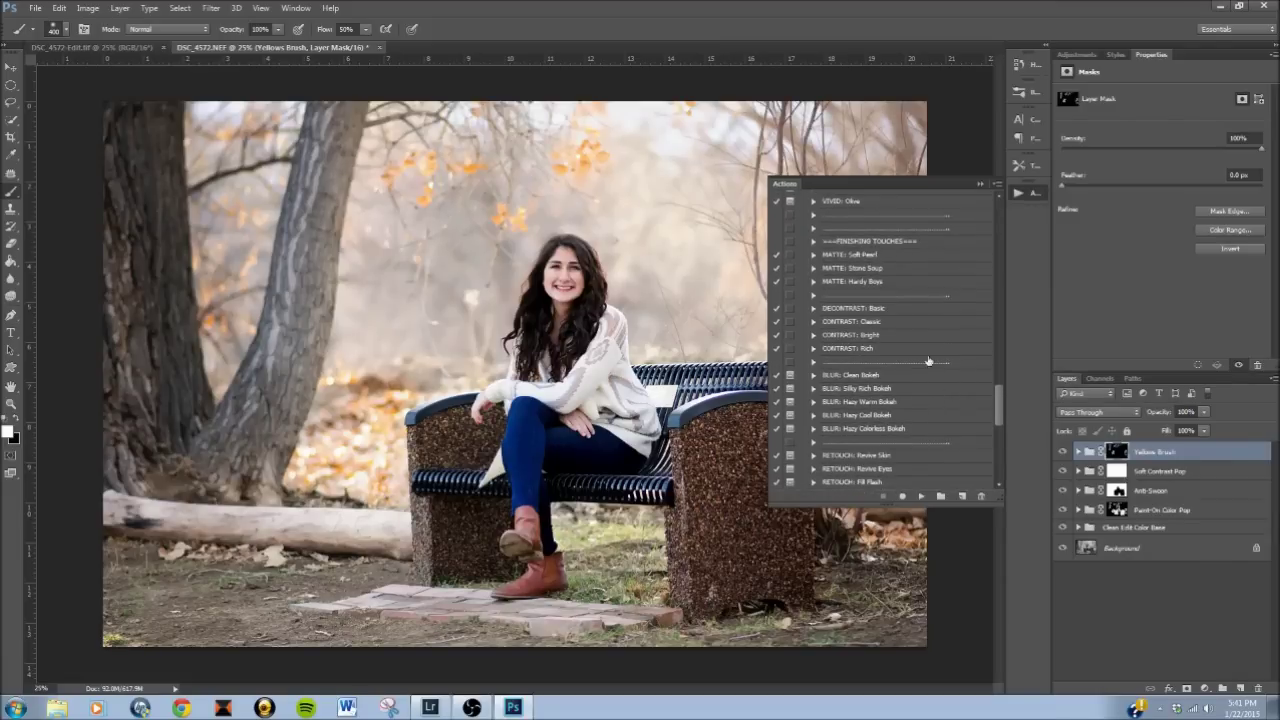
pyautogui.click(888, 270)
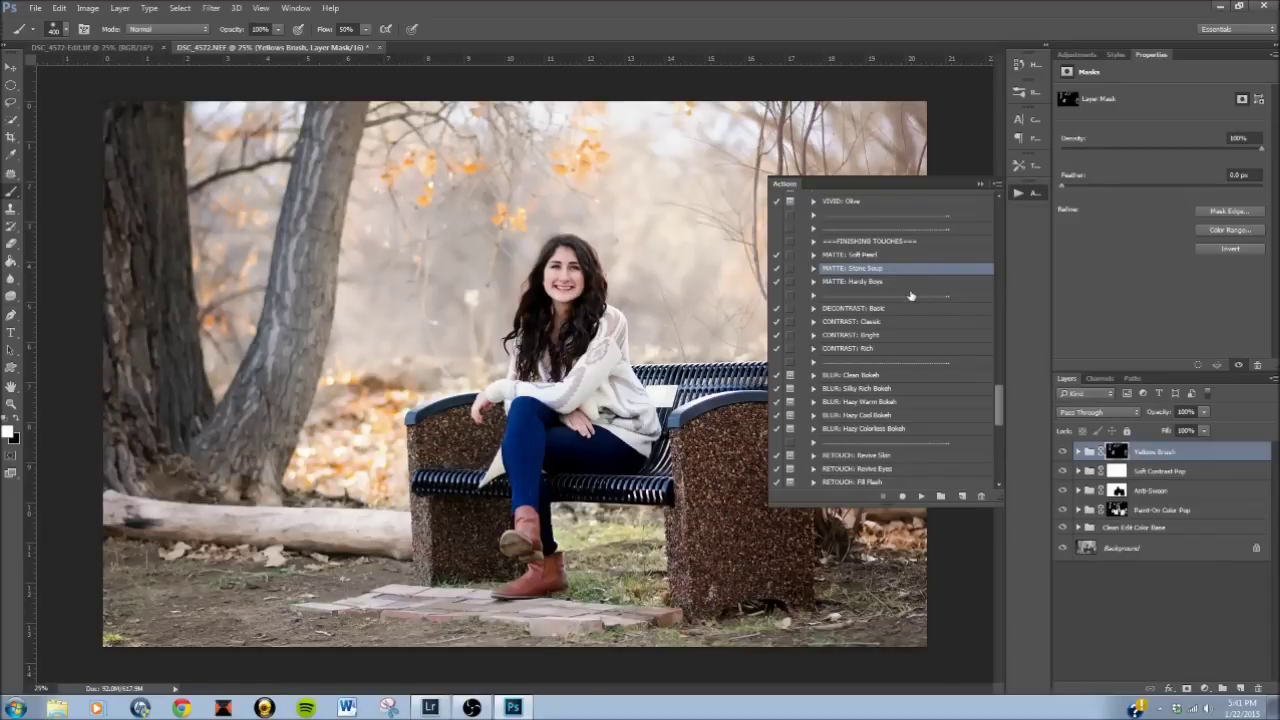
pyautogui.click(920, 496)
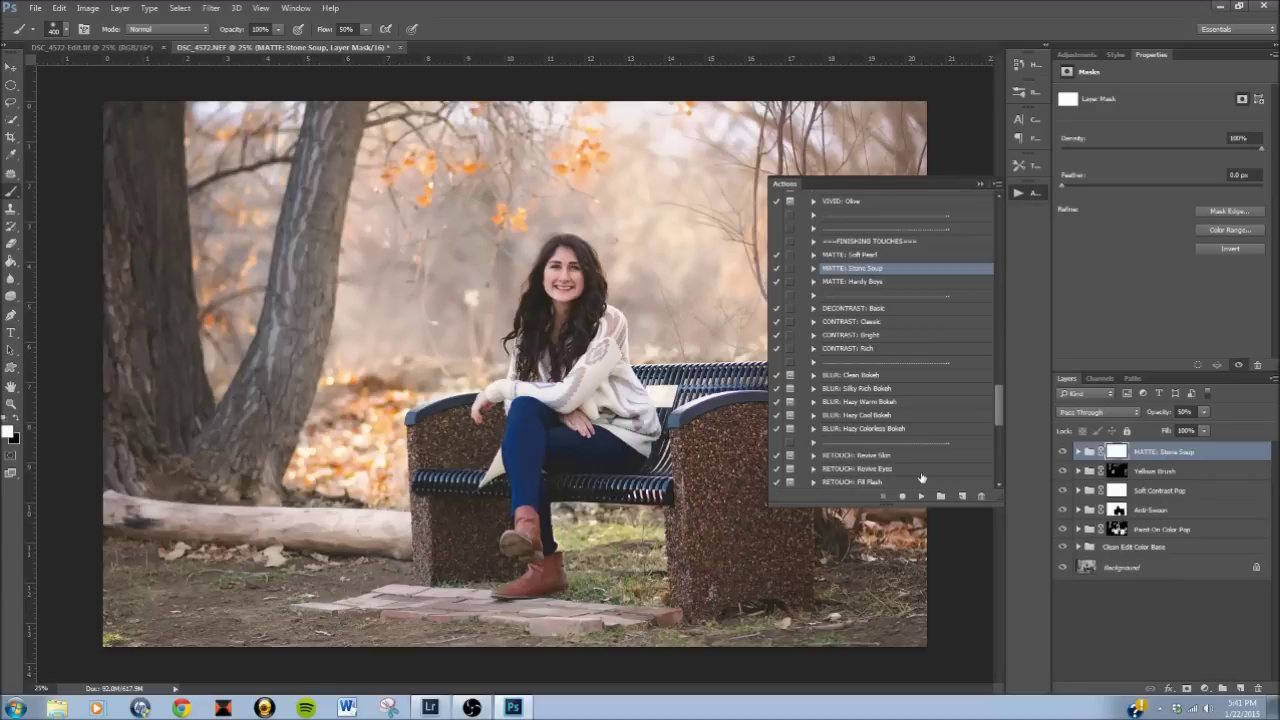
pyautogui.click(1020, 195)
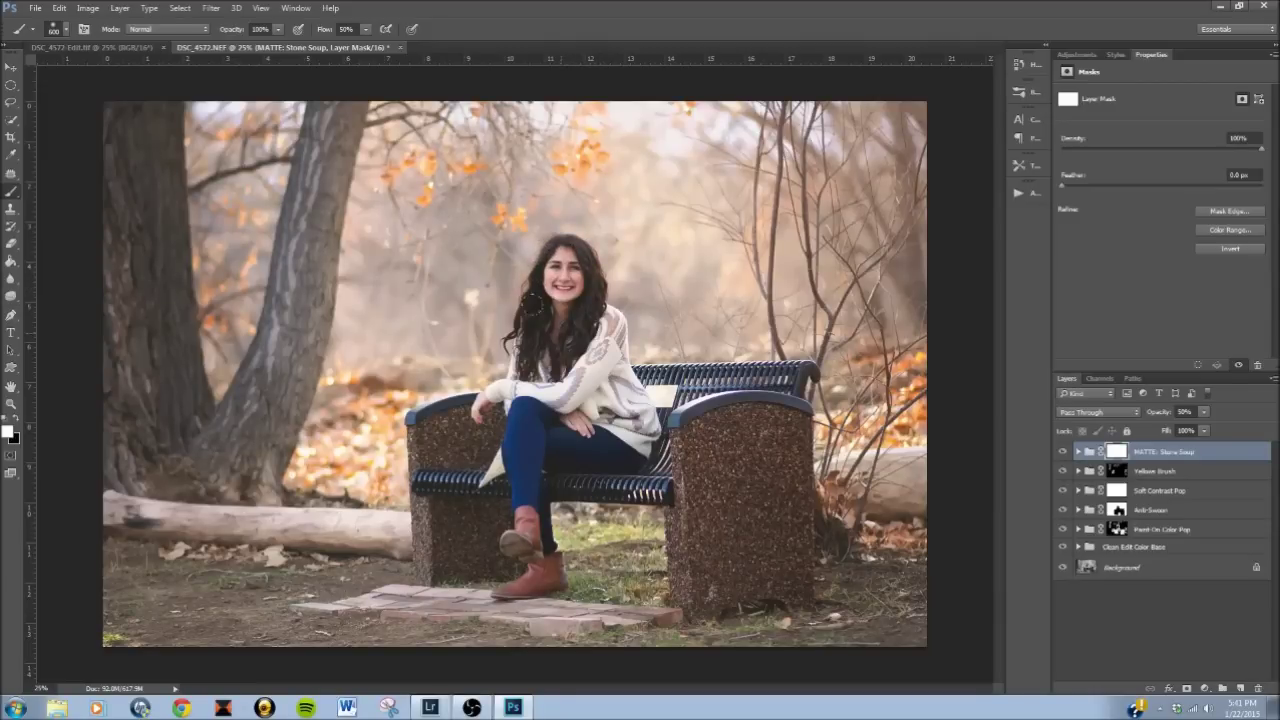
# - Paint black on the MATTE: Stone Soup mask over the woman and the bench to remove the matte effect there, resizing the brush as needed
pyautogui.click(17, 422)
pyautogui.moveTo(573, 284); pyautogui.dragTo(566, 289)
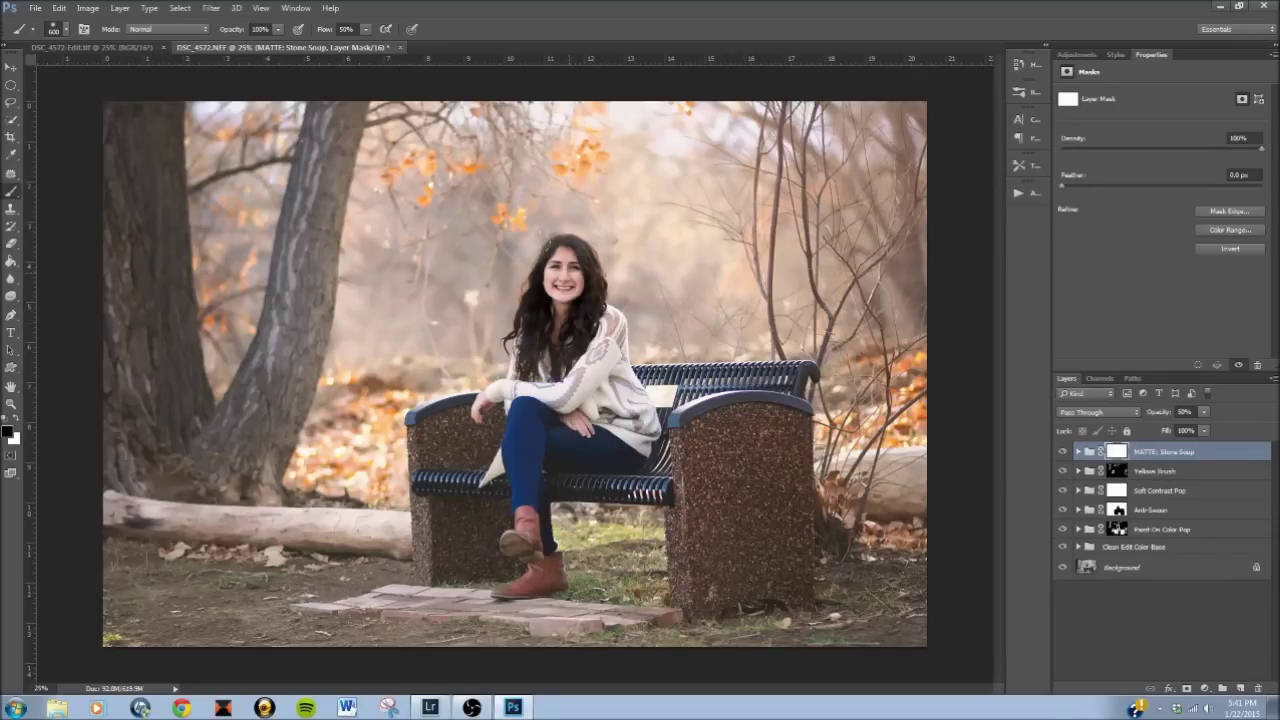
pyautogui.moveTo(533, 330)
pyautogui.mouseDown()
pyautogui.moveTo(610, 380)
pyautogui.moveTo(575, 328)
pyautogui.moveTo(565, 455)
pyautogui.moveTo(537, 410)
pyautogui.mouseUp()
pyautogui.moveTo(498, 480); pyautogui.dragTo(540, 520)
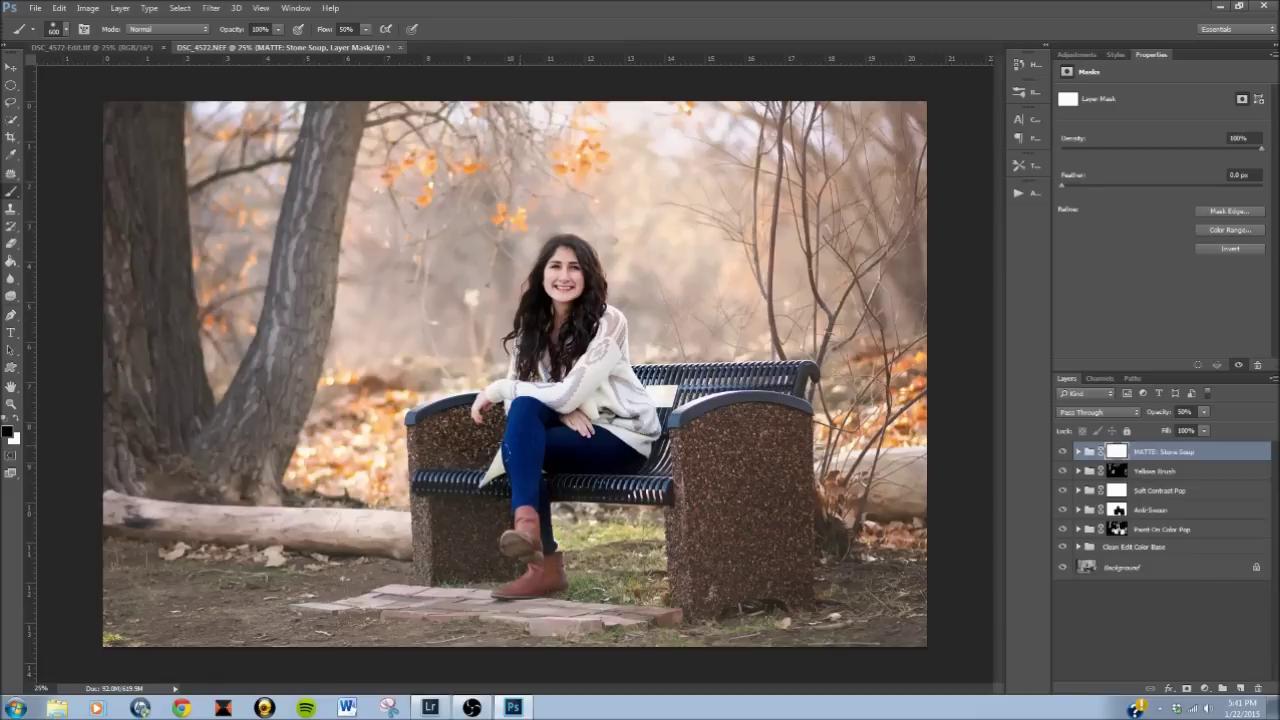
pyautogui.moveTo(533, 468)
pyautogui.mouseDown()
pyautogui.moveTo(726, 488)
pyautogui.moveTo(734, 500)
pyautogui.moveTo(745, 445)
pyautogui.moveTo(783, 490)
pyautogui.mouseUp()
pyautogui.press(']')
pyautogui.press(']')
pyautogui.moveTo(788, 540); pyautogui.dragTo(788, 590)
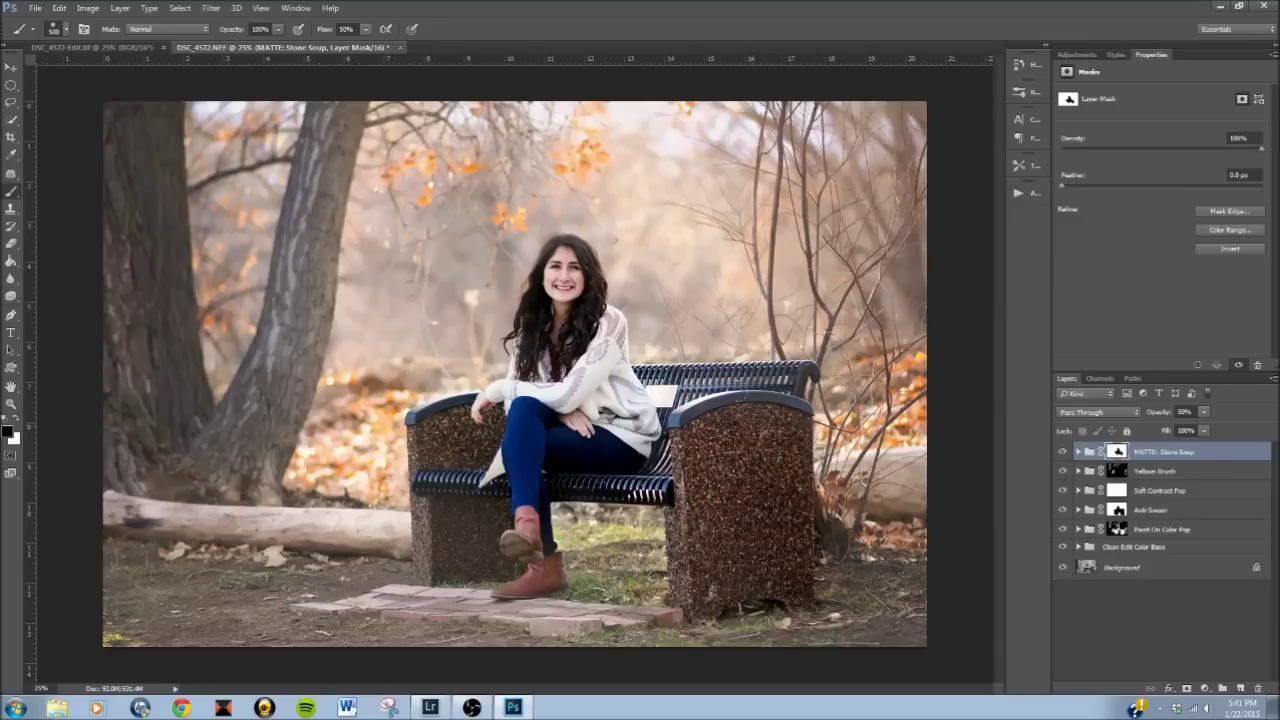
pyautogui.press('[')
pyautogui.press('[')
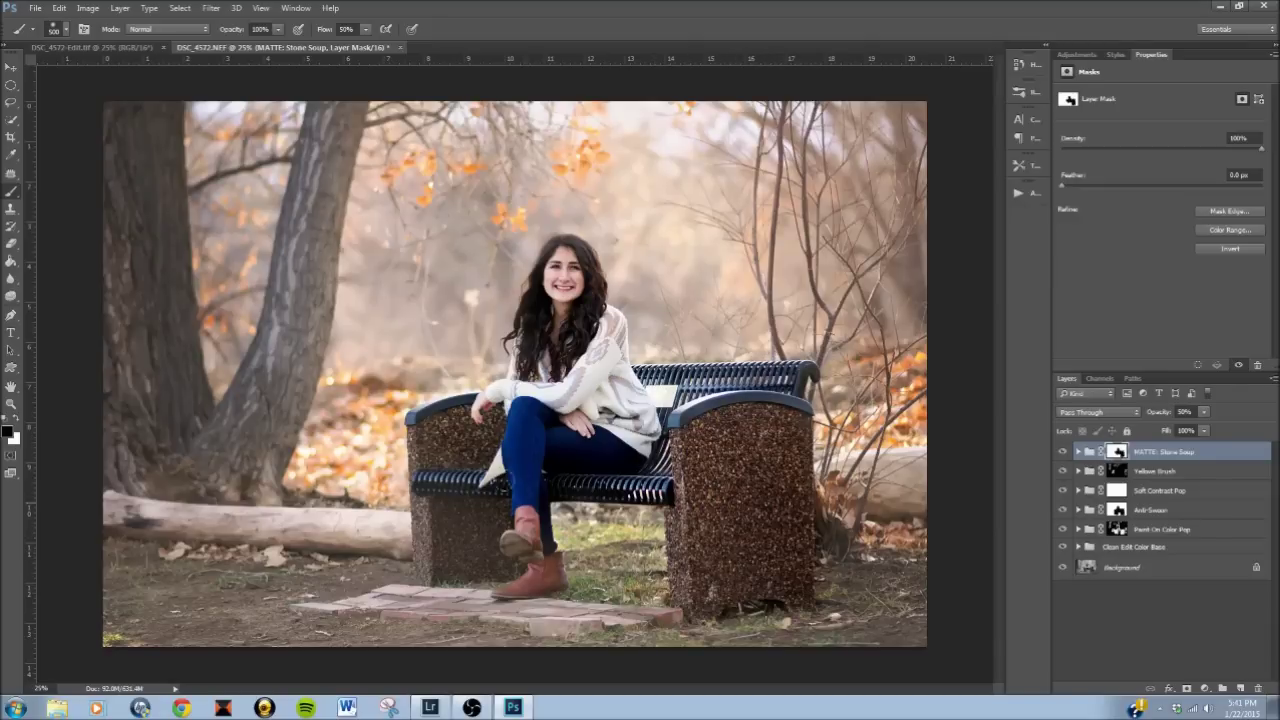
pyautogui.moveTo(514, 573)
pyautogui.mouseDown()
pyautogui.moveTo(541, 588)
pyautogui.moveTo(546, 542)
pyautogui.moveTo(470, 552)
pyautogui.moveTo(440, 535)
pyautogui.moveTo(433, 490)
pyautogui.moveTo(473, 500)
pyautogui.moveTo(487, 488)
pyautogui.mouseUp()
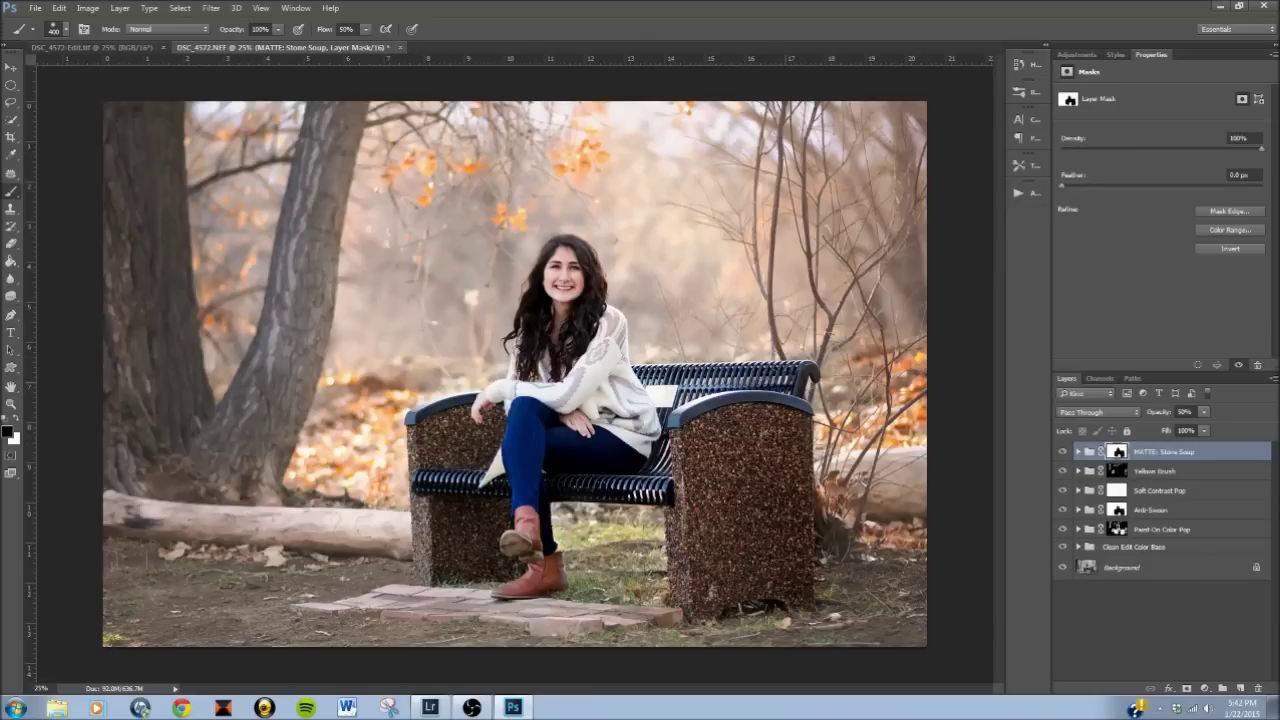
pyautogui.press('[')
pyautogui.press('[')
pyautogui.press('[')
pyautogui.press(']')
pyautogui.press(']')
pyautogui.press(']')
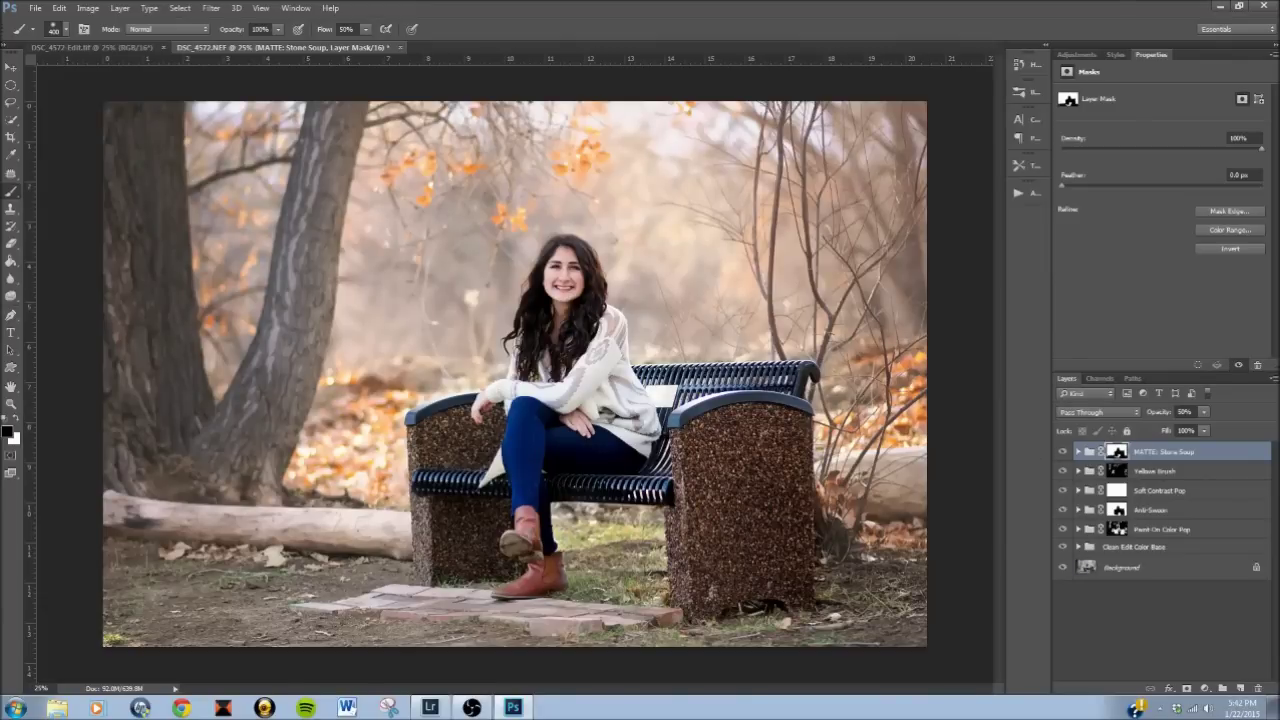
# - Examine the finished version in the DSC_4572-Edit document for comparison and return to DSC_4572.NEF
pyautogui.click(130, 48)
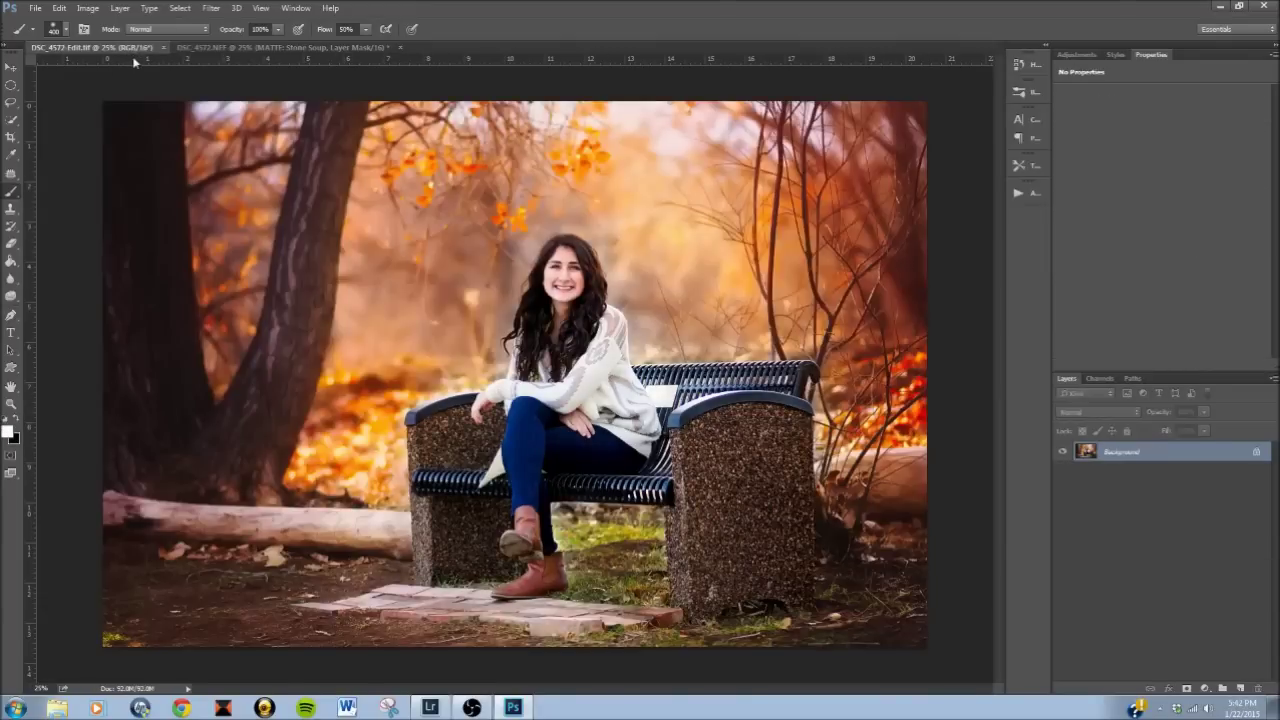
pyautogui.click(210, 48)
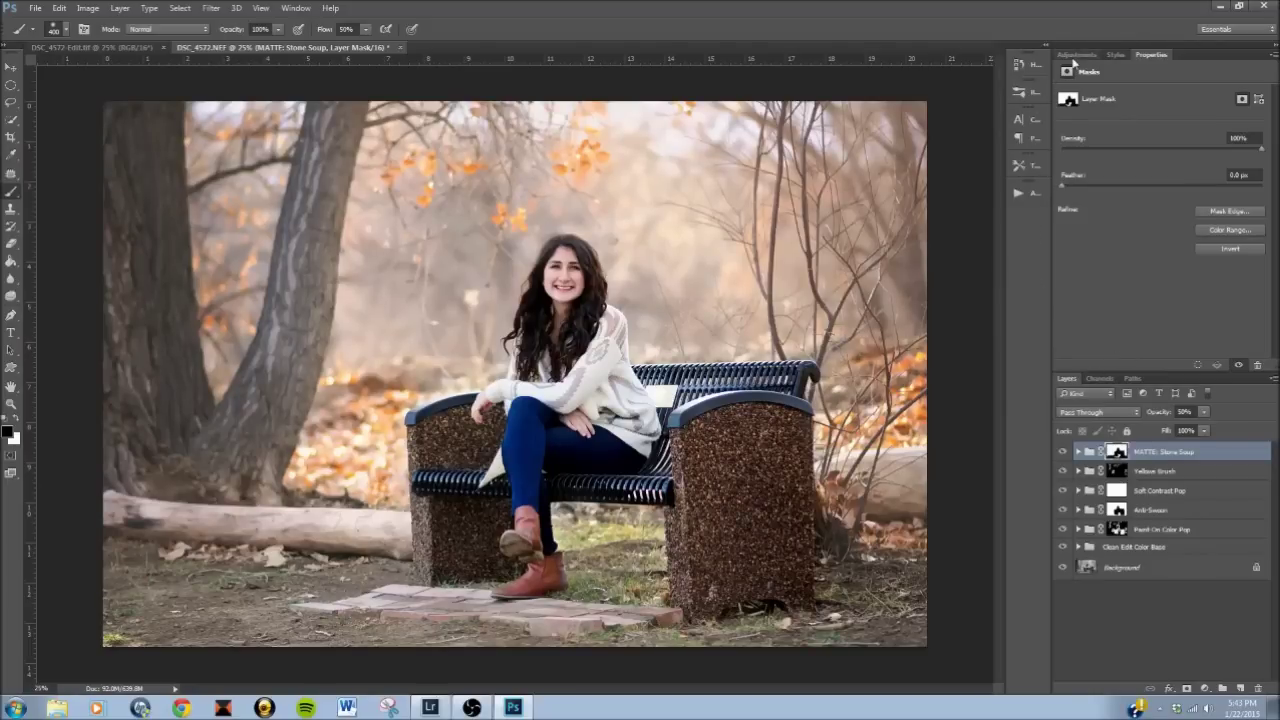
# - Run the Dark Grey Forest action from the Finishing Overlays of The Carving Tree Collection set
pyautogui.click(1033, 195)
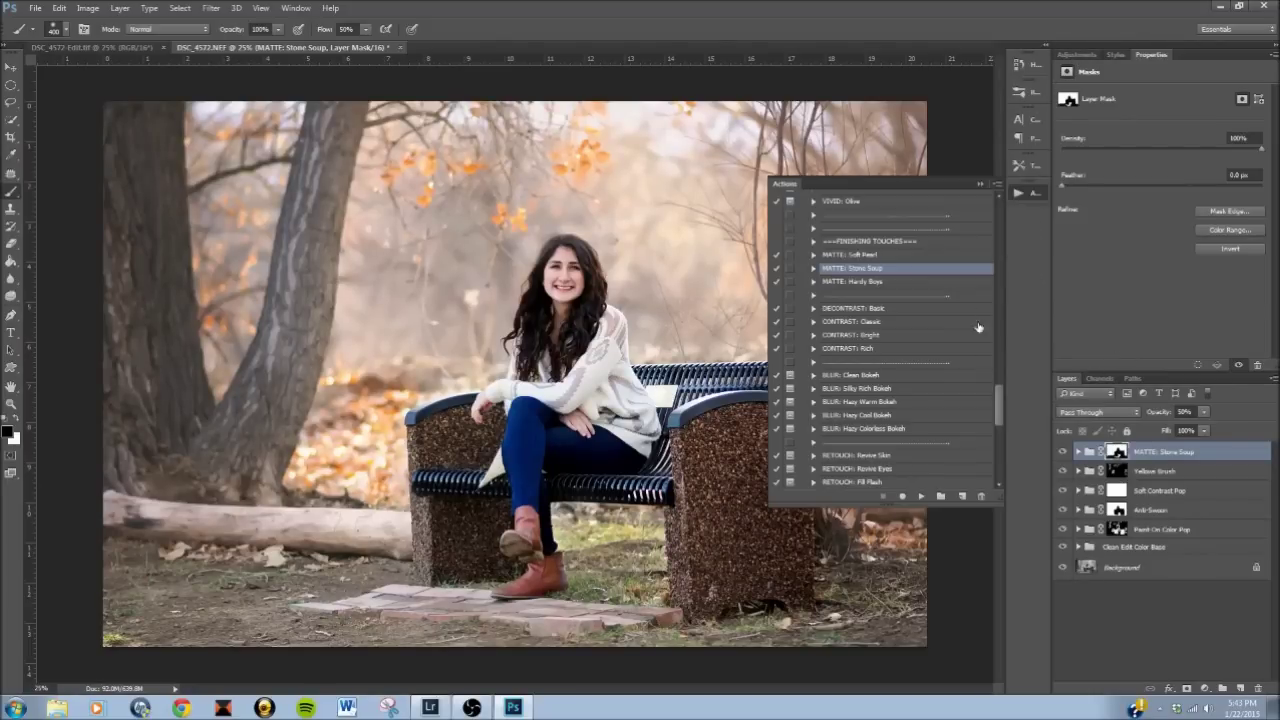
pyautogui.moveTo(1001, 410); pyautogui.dragTo(1001, 222)
pyautogui.click(805, 344)
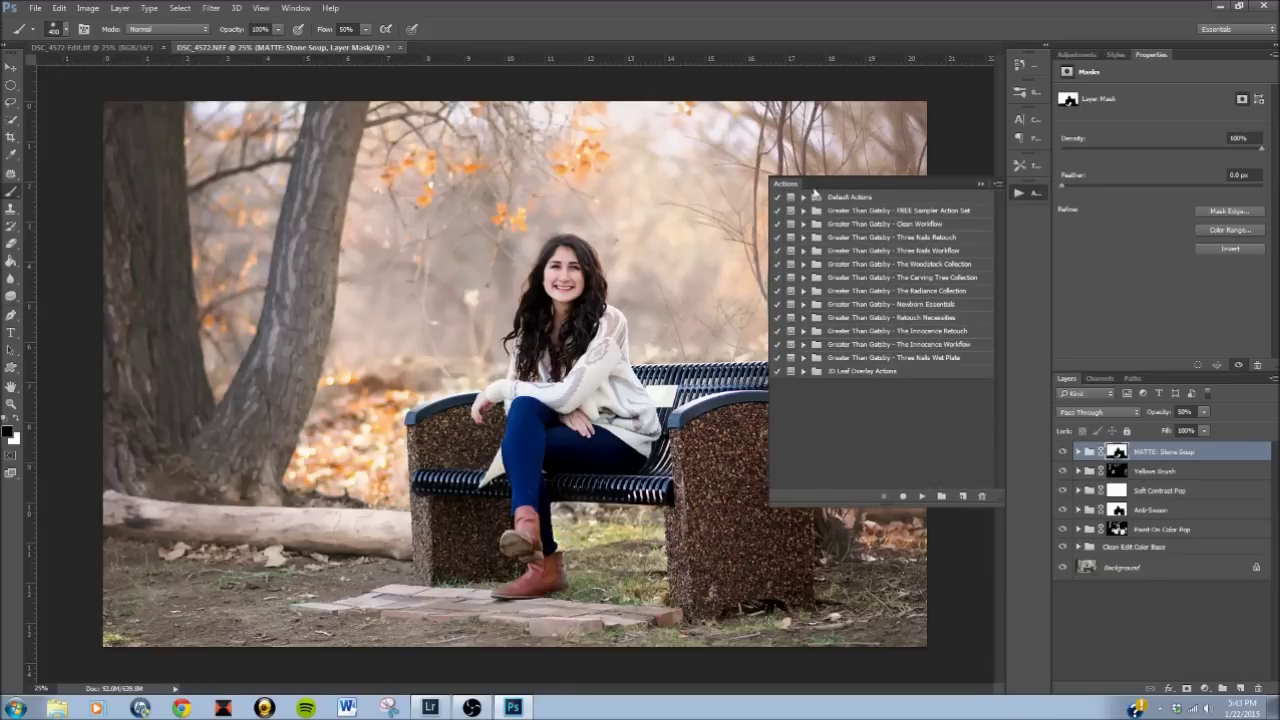
pyautogui.click(805, 278)
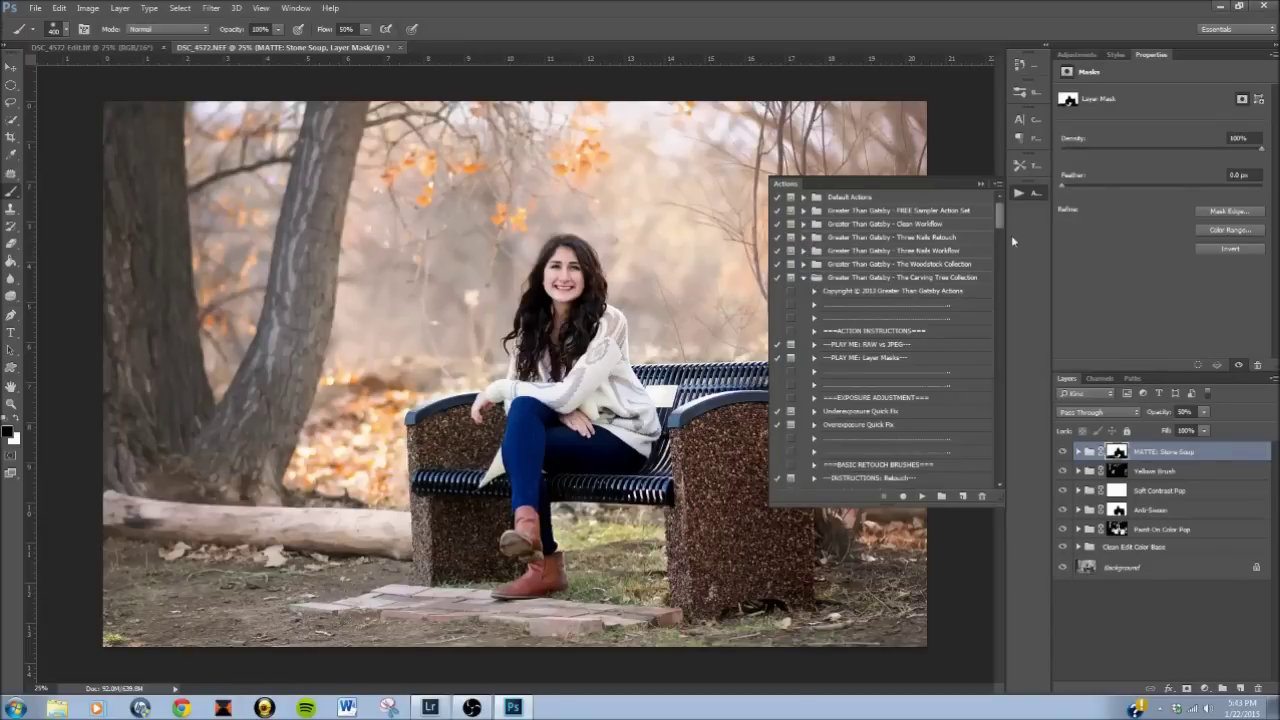
pyautogui.moveTo(996, 217); pyautogui.dragTo(1008, 308)
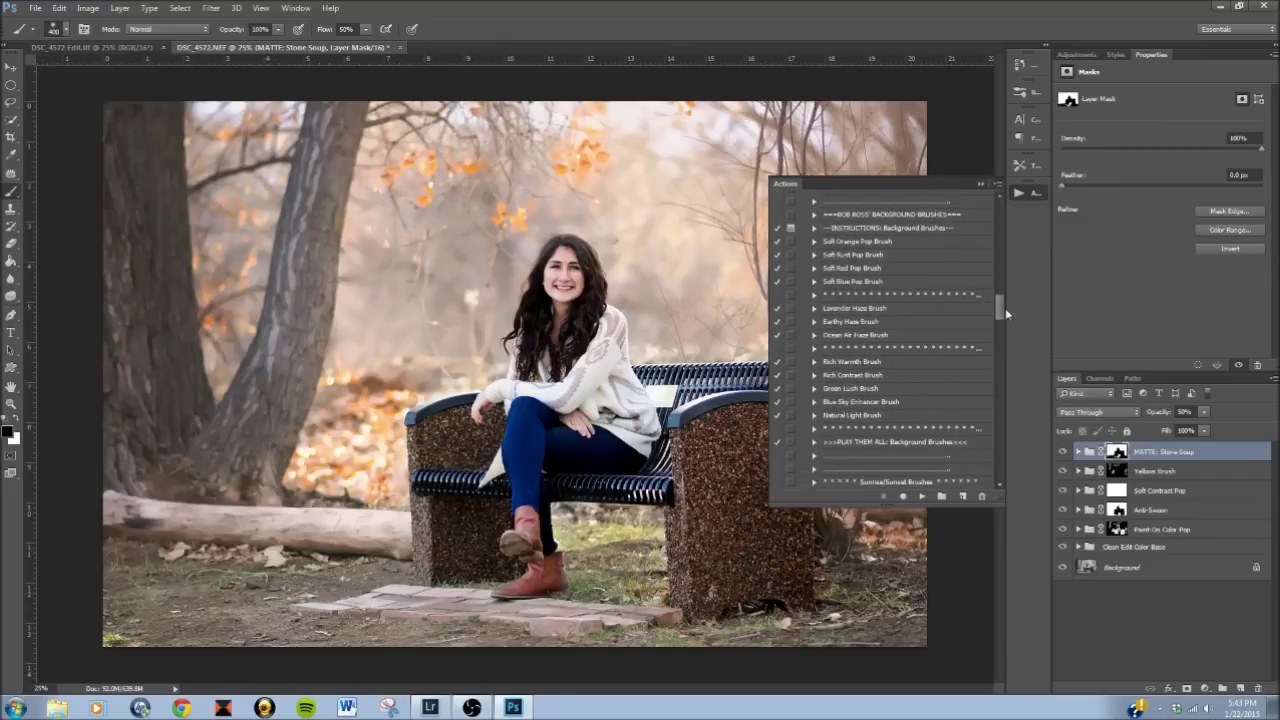
pyautogui.moveTo(1001, 302)
pyautogui.mouseDown()
pyautogui.moveTo(1003, 257)
pyautogui.moveTo(1001, 318)
pyautogui.moveTo(1005, 226)
pyautogui.moveTo(1007, 354)
pyautogui.mouseUp()
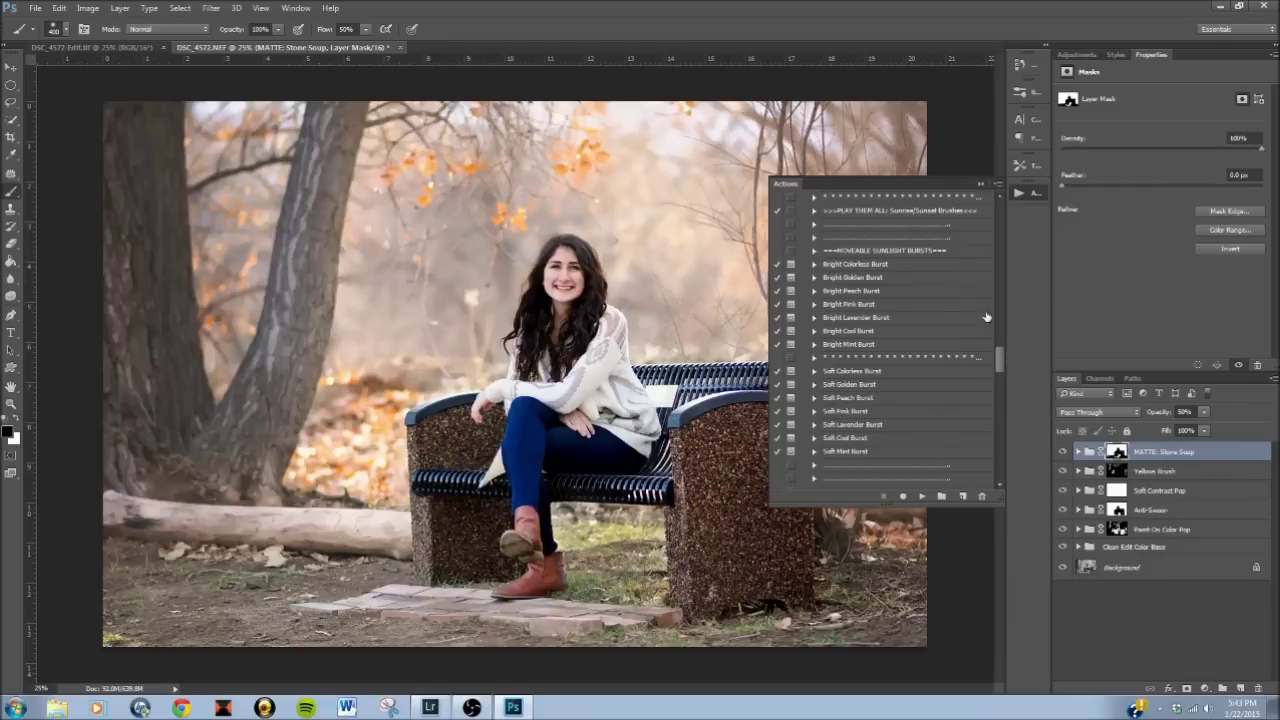
pyautogui.moveTo(1001, 359); pyautogui.dragTo(1000, 389)
pyautogui.click(880, 366)
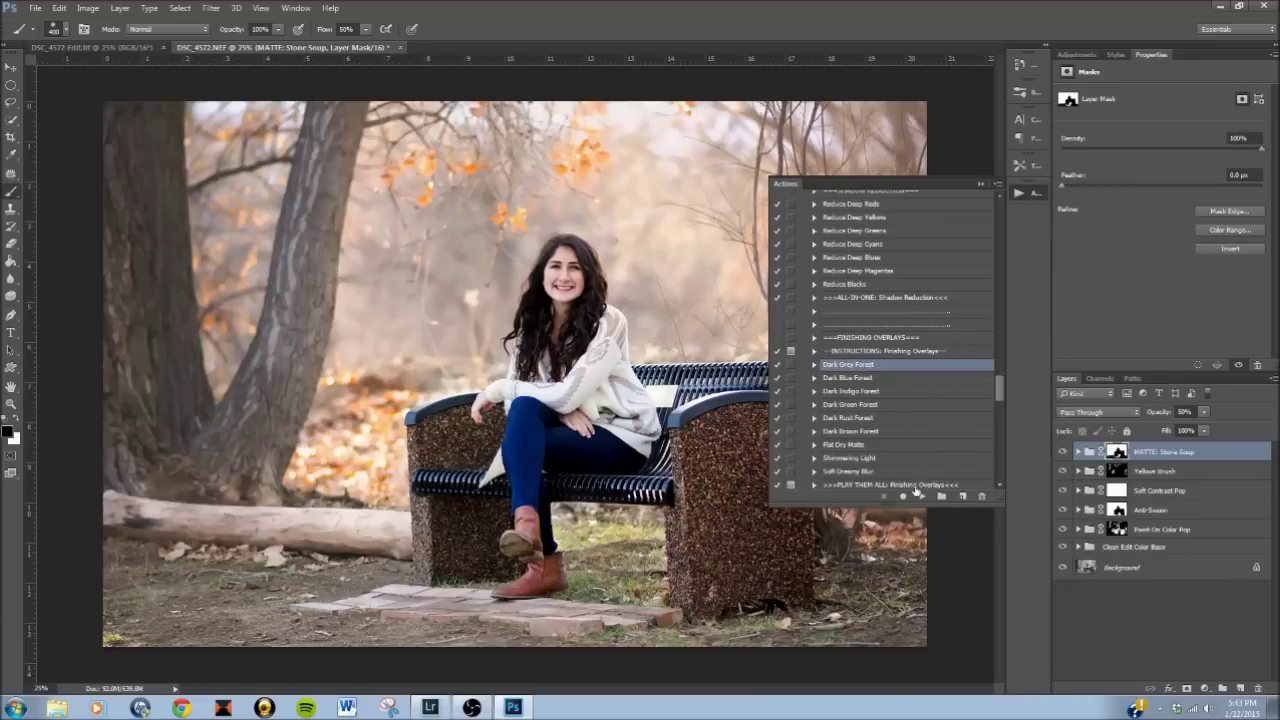
pyautogui.scroll(-3, 1000, 396)
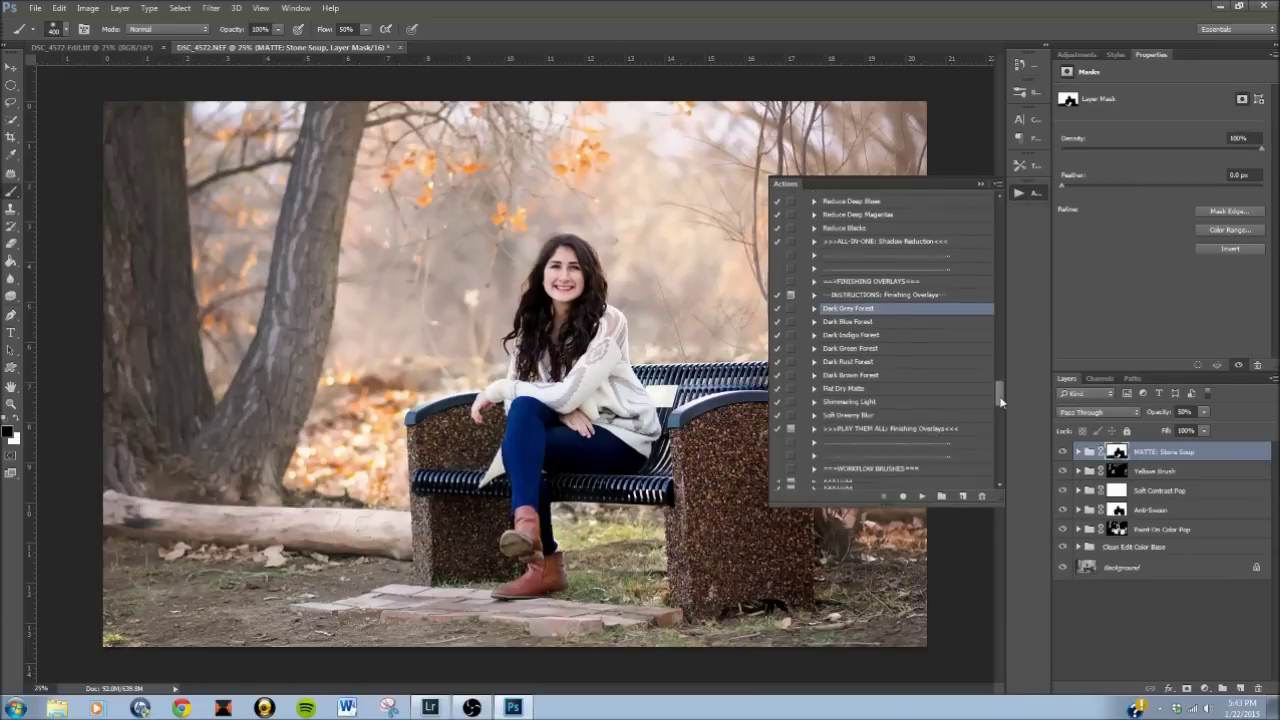
pyautogui.click(922, 495)
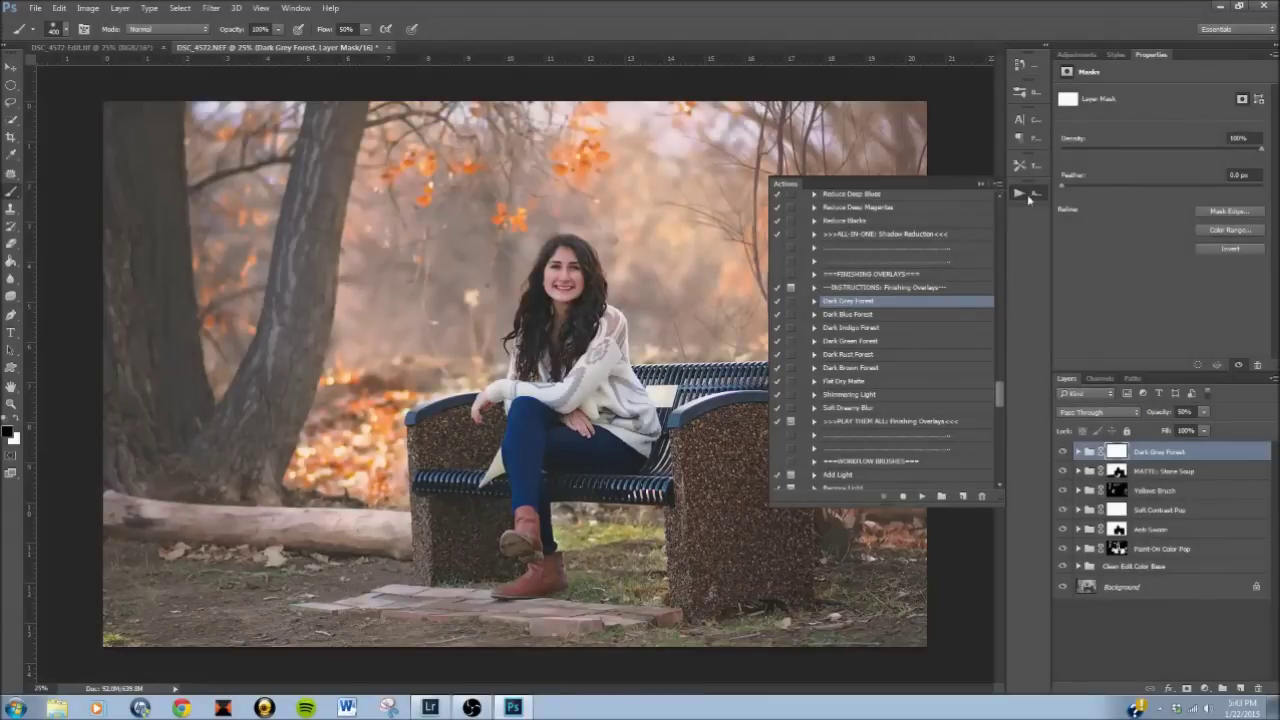
pyautogui.click(1029, 198)
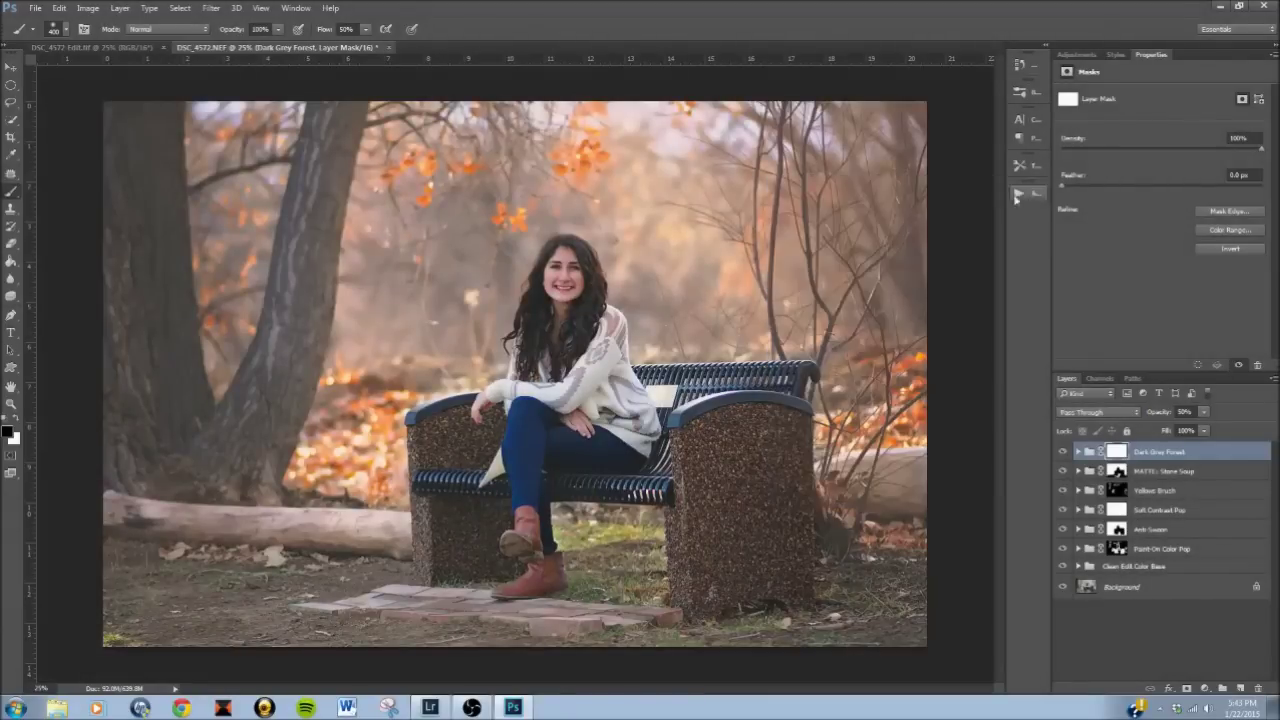
# - Paint black on the Dark Grey Forest mask over the woman and the bench to remove the dark overlay there
pyautogui.moveTo(563, 272)
pyautogui.mouseDown()
pyautogui.moveTo(562, 286)
pyautogui.moveTo(565, 257)
pyautogui.moveTo(590, 330)
pyautogui.moveTo(550, 405)
pyautogui.moveTo(520, 318)
pyautogui.mouseUp()
pyautogui.moveTo(548, 428)
pyautogui.mouseDown()
pyautogui.moveTo(576, 442)
pyautogui.moveTo(624, 362)
pyautogui.moveTo(530, 442)
pyautogui.moveTo(659, 446)
pyautogui.moveTo(685, 384)
pyautogui.moveTo(763, 385)
pyautogui.moveTo(790, 428)
pyautogui.moveTo(785, 520)
pyautogui.moveTo(690, 495)
pyautogui.moveTo(665, 520)
pyautogui.mouseUp()
pyautogui.moveTo(695, 600)
pyautogui.mouseDown()
pyautogui.moveTo(755, 595)
pyautogui.moveTo(800, 565)
pyautogui.moveTo(788, 582)
pyautogui.mouseUp()
pyautogui.moveTo(635, 482)
pyautogui.mouseDown()
pyautogui.moveTo(553, 484)
pyautogui.moveTo(538, 550)
pyautogui.moveTo(511, 582)
pyautogui.moveTo(470, 525)
pyautogui.moveTo(430, 560)
pyautogui.moveTo(410, 425)
pyautogui.moveTo(479, 436)
pyautogui.moveTo(494, 479)
pyautogui.mouseUp()
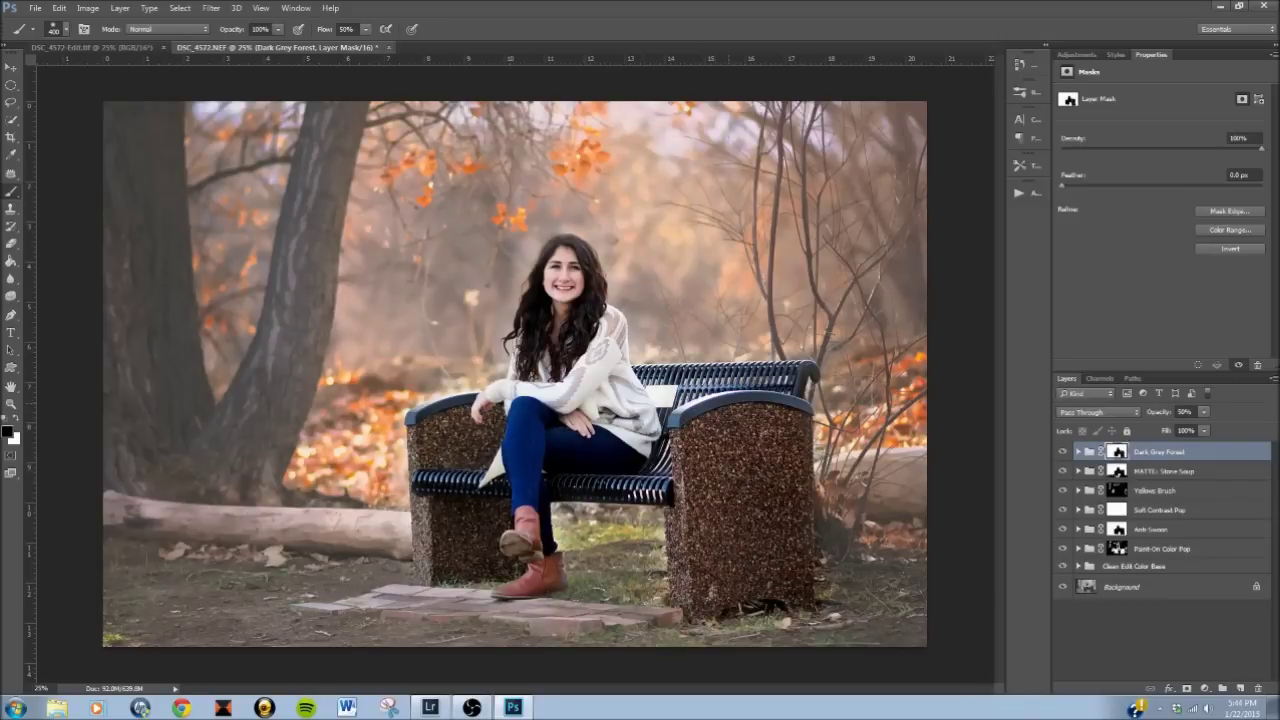
pyautogui.moveTo(395, 535)
pyautogui.mouseDown()
pyautogui.moveTo(250, 535)
pyautogui.moveTo(200, 570)
pyautogui.moveTo(330, 610)
pyautogui.moveTo(210, 605)
pyautogui.moveTo(185, 630)
pyautogui.moveTo(920, 615)
pyautogui.moveTo(905, 560)
pyautogui.moveTo(840, 535)
pyautogui.mouseUp()
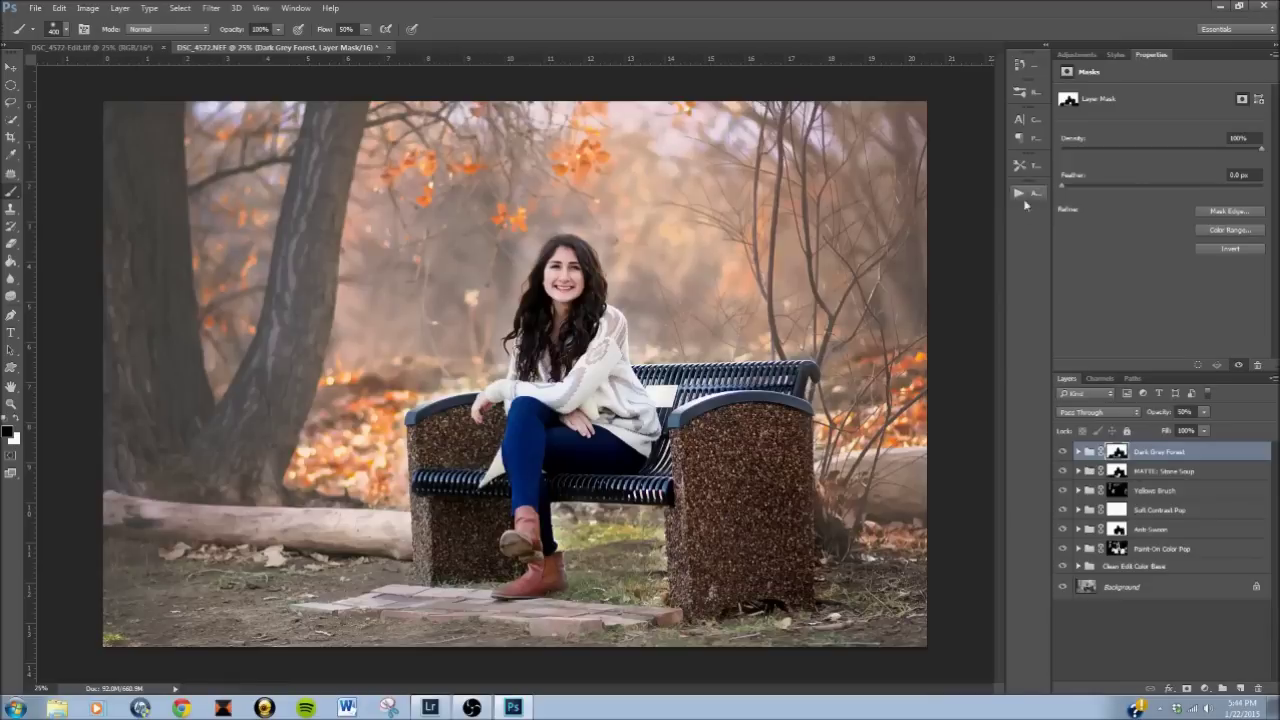
# - Add a Curves adjustment layer with points at input 101, output 84 and input 191, output 190 to boost contrast
pyautogui.click(1077, 55)
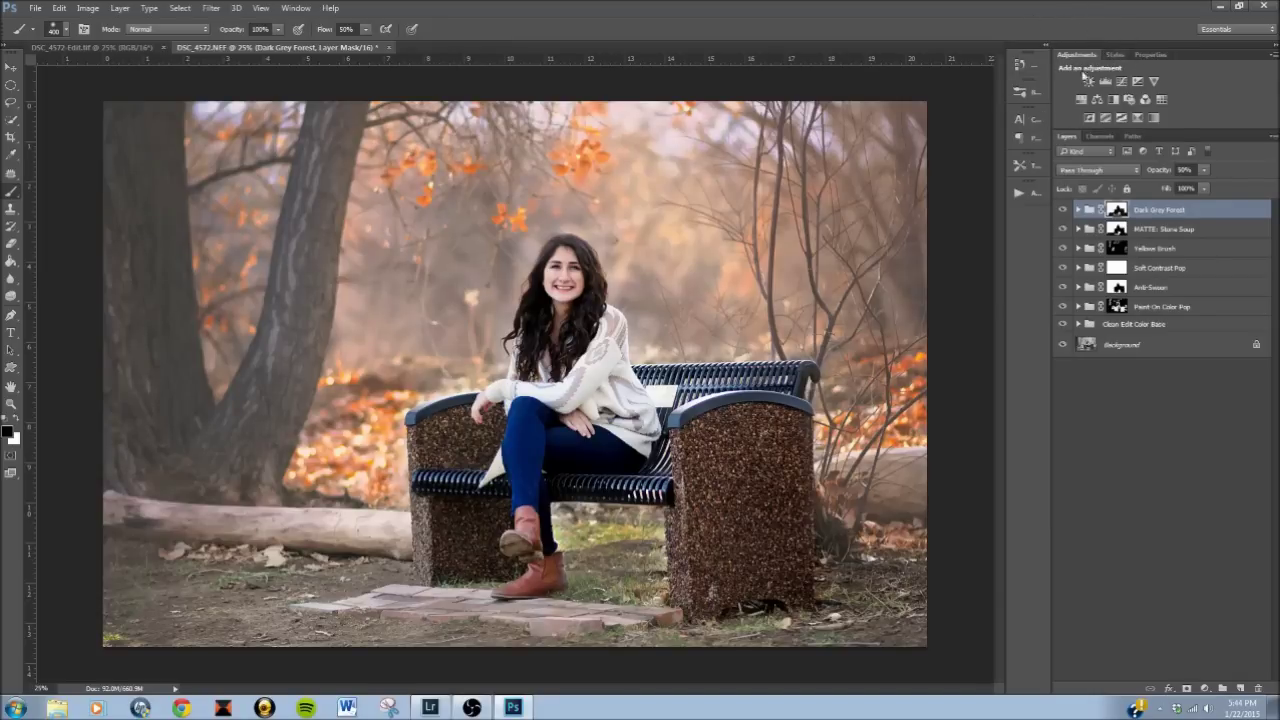
pyautogui.click(1122, 82)
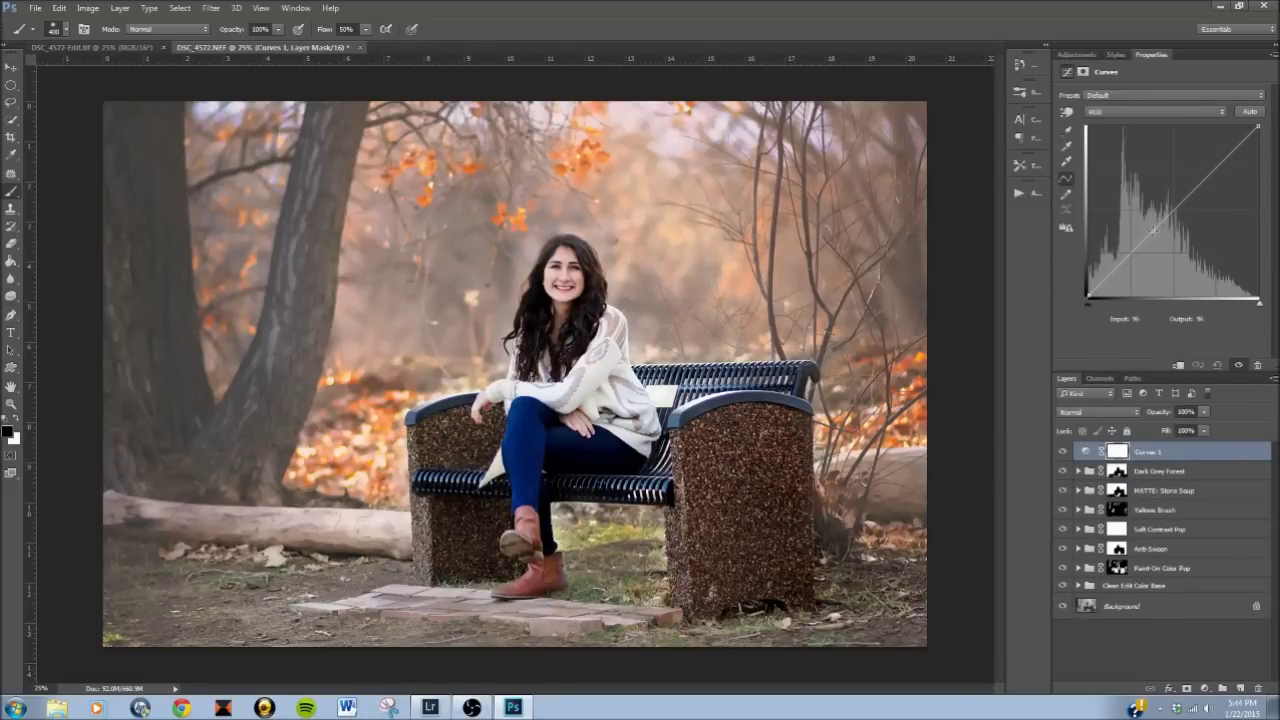
pyautogui.click(1153, 231)
pyautogui.moveTo(1152, 232); pyautogui.dragTo(1156, 240)
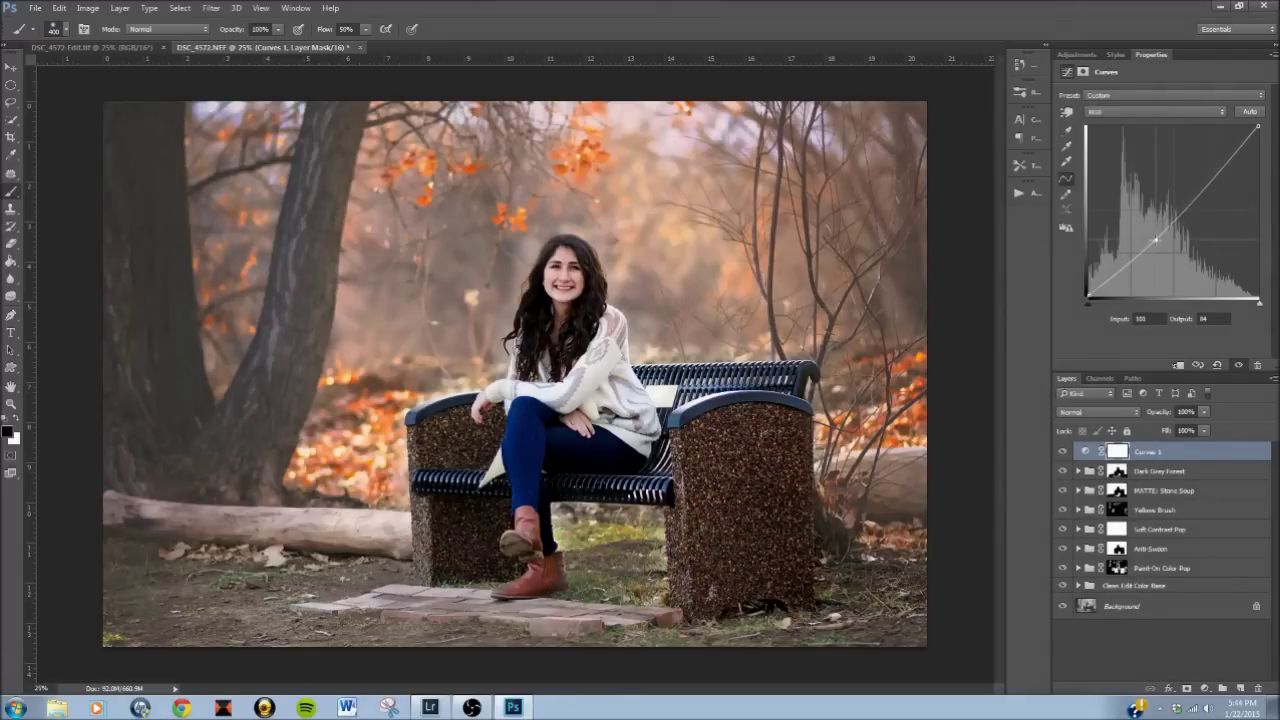
pyautogui.moveTo(1215, 177); pyautogui.dragTo(1216, 169)
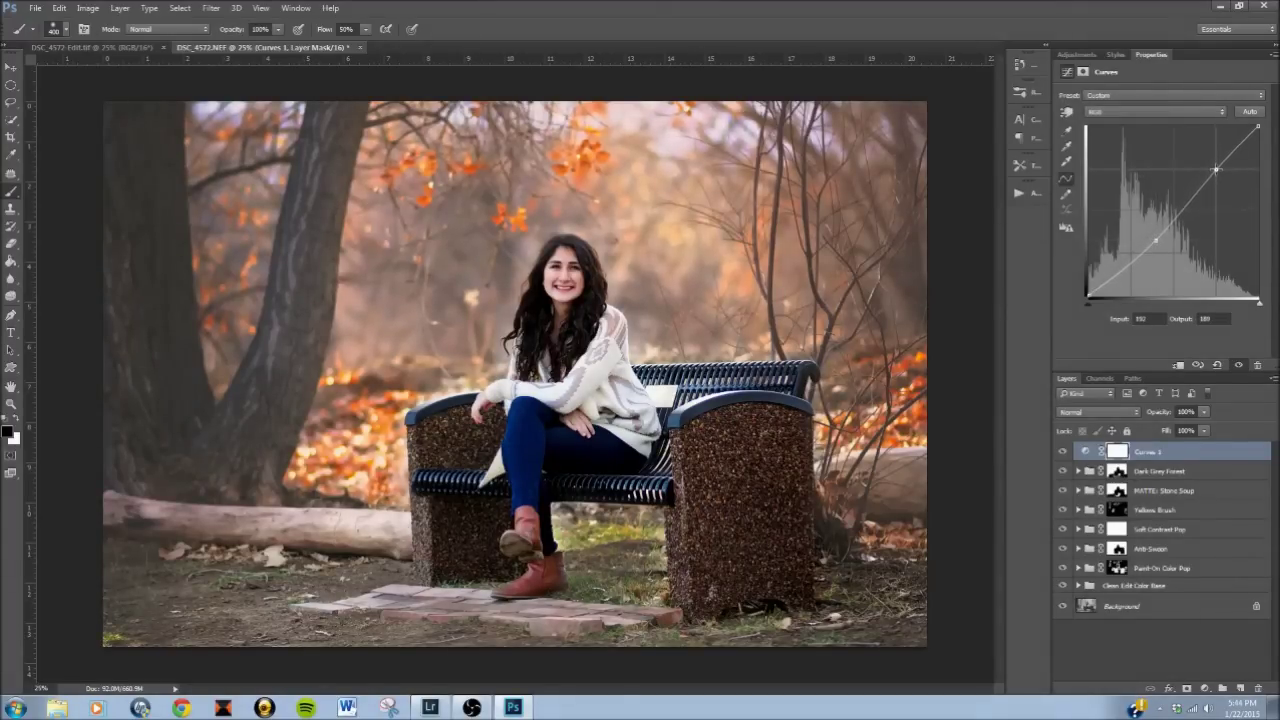
pyautogui.moveTo(1216, 169); pyautogui.dragTo(1215, 168)
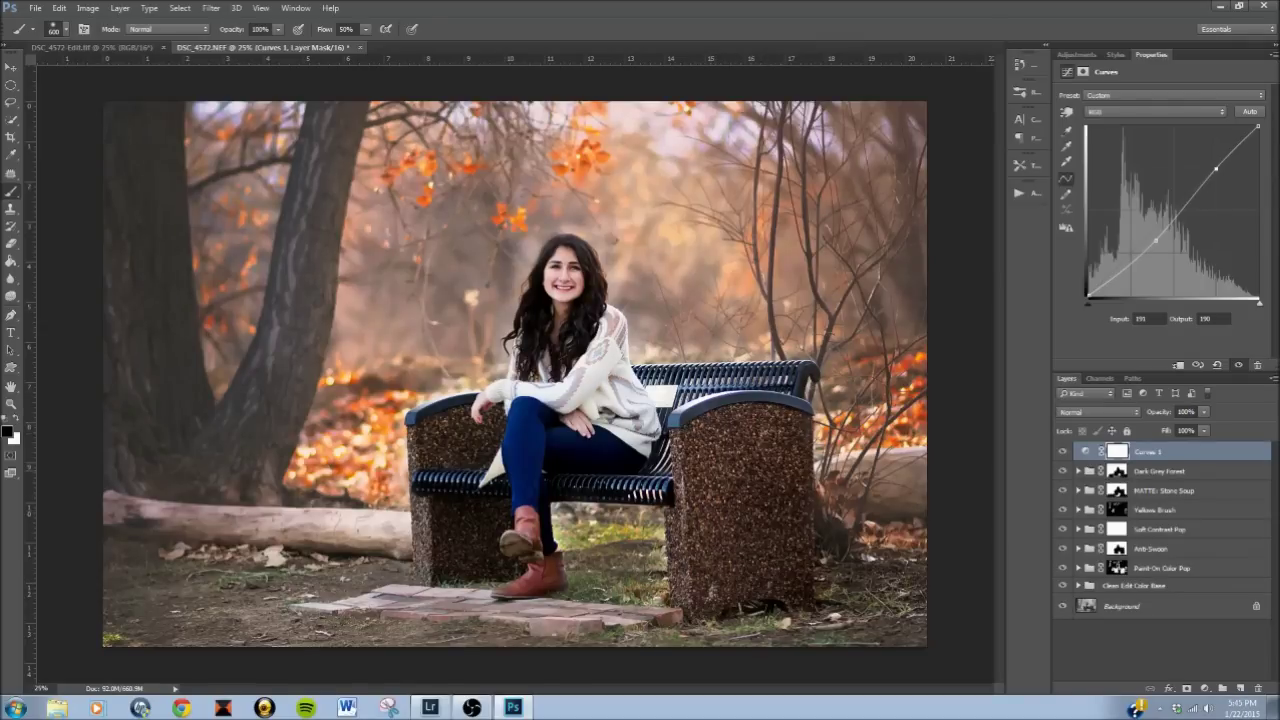
# - Paint black on the Curves mask over the woman and bench, and compare the portrait with and without the layer
pyautogui.moveTo(590, 440)
pyautogui.mouseDown()
pyautogui.moveTo(455, 480)
pyautogui.moveTo(503, 488)
pyautogui.moveTo(501, 500)
pyautogui.mouseUp()
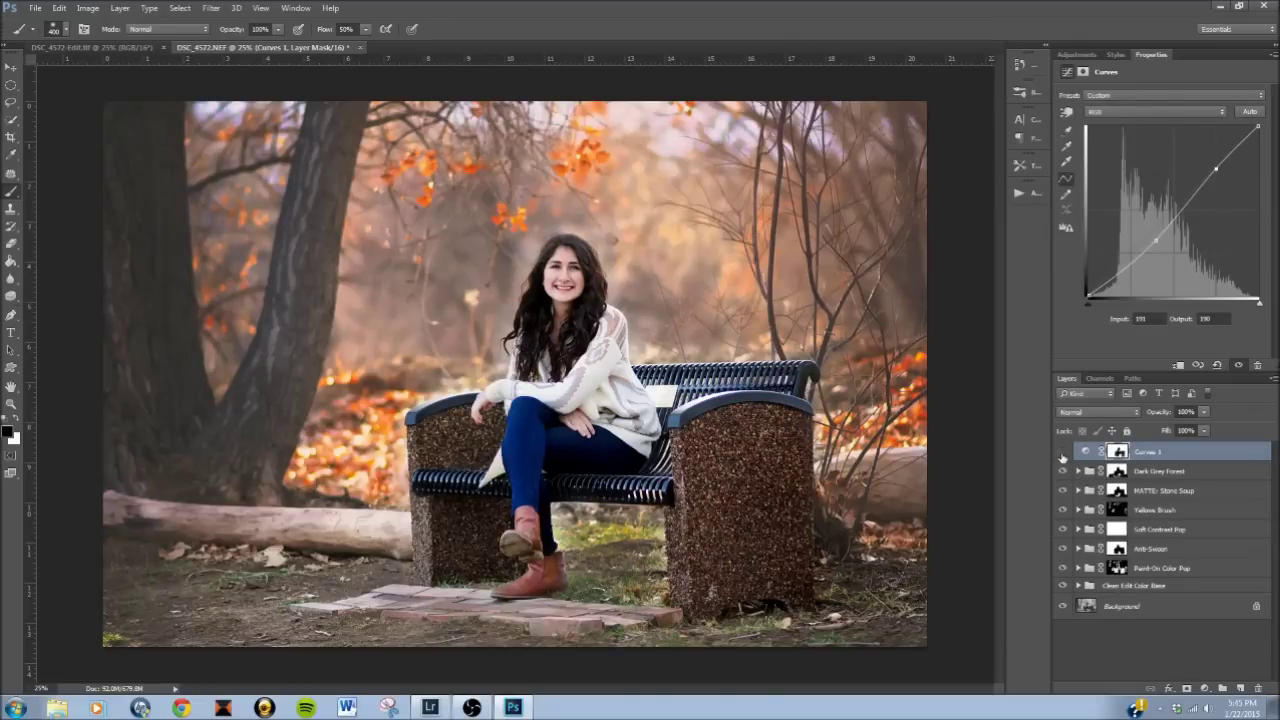
pyautogui.click(1062, 457)
pyautogui.click(1062, 457)
# - Inspect the outline of the woman's hair up close and touch up the Curves mask around her head with a small white brush
pyautogui.press('z')
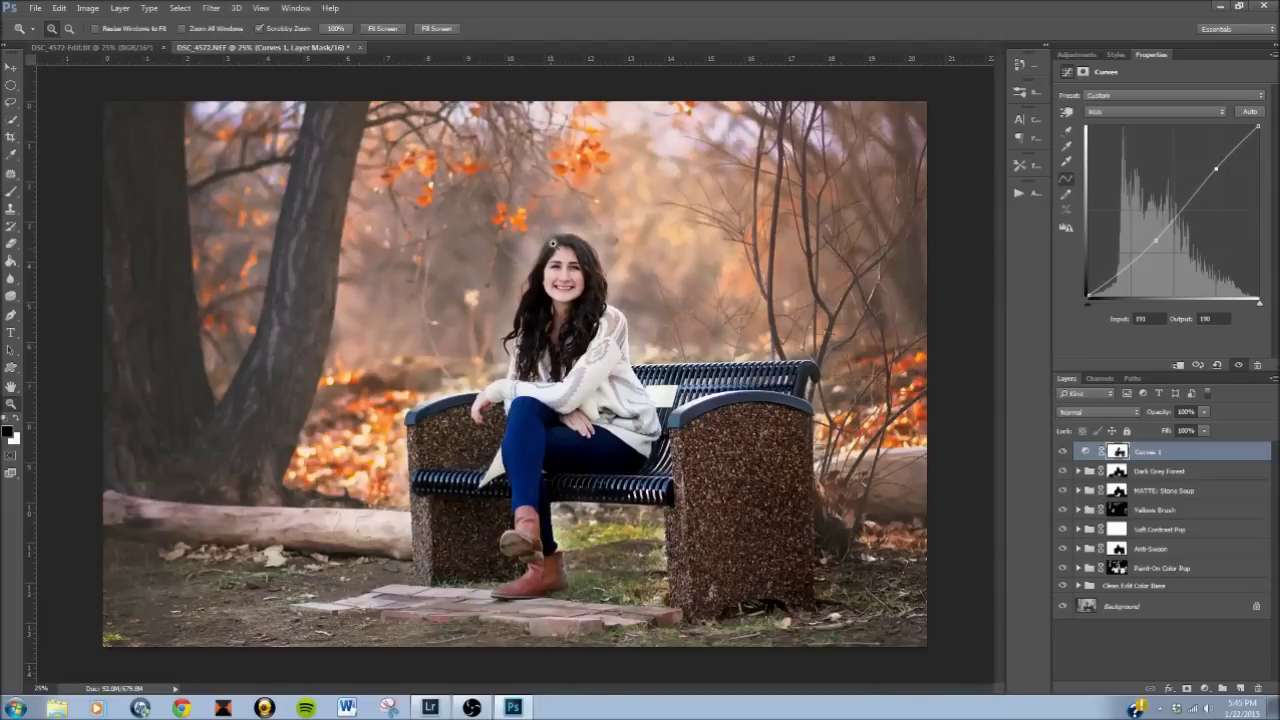
pyautogui.click(553, 243)
pyautogui.click(553, 243)
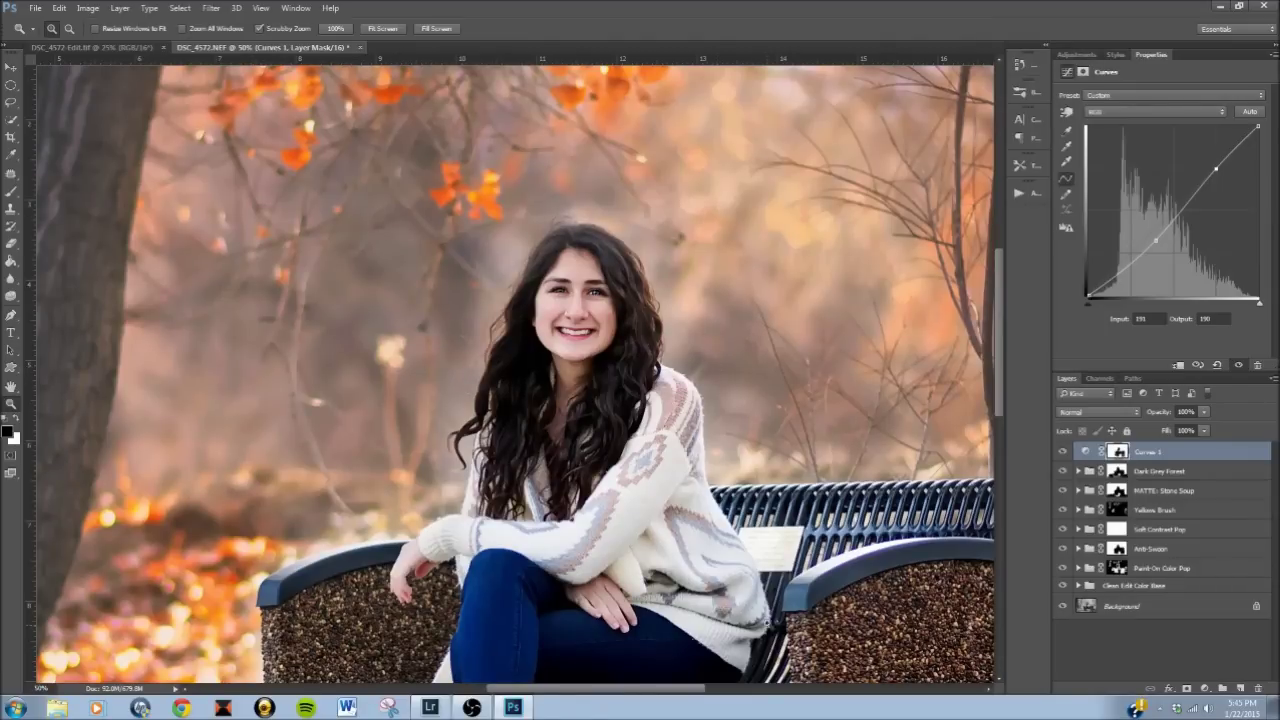
pyautogui.keyDown('alt'); pyautogui.click(633, 671); pyautogui.keyUp('alt')
pyautogui.keyDown('alt'); pyautogui.click(721, 636); pyautogui.keyUp('alt')
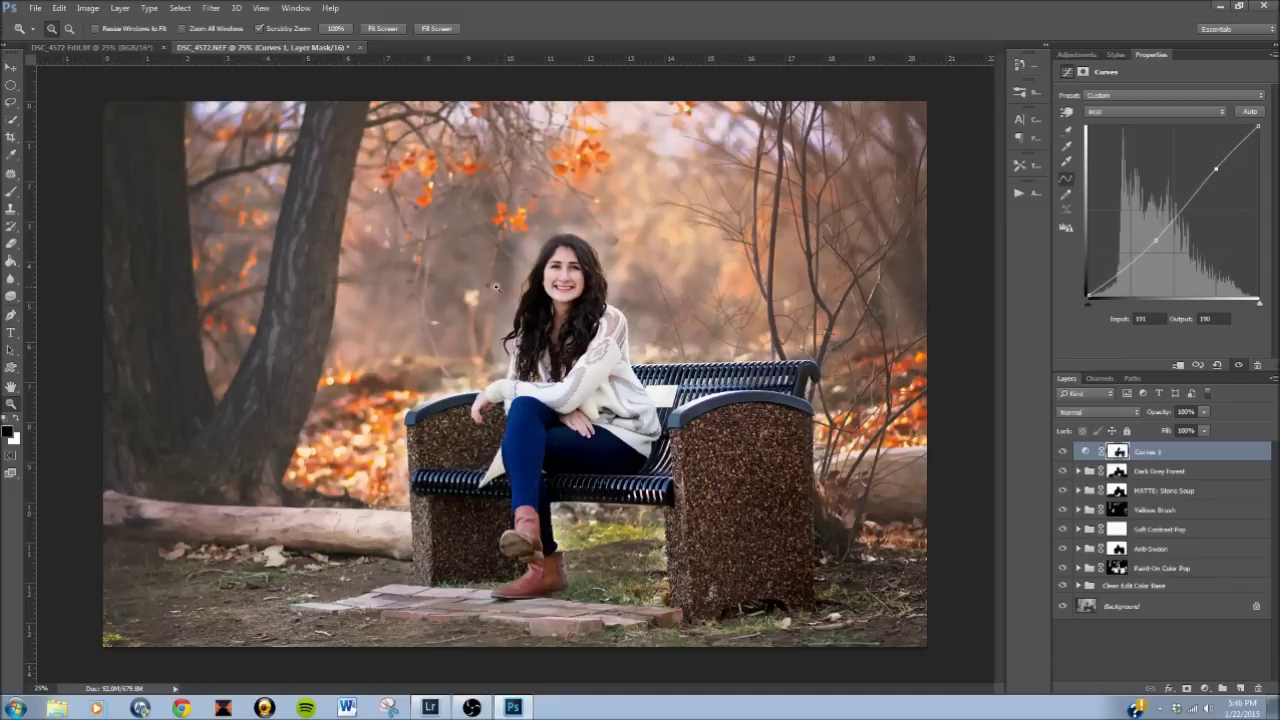
pyautogui.press('b')
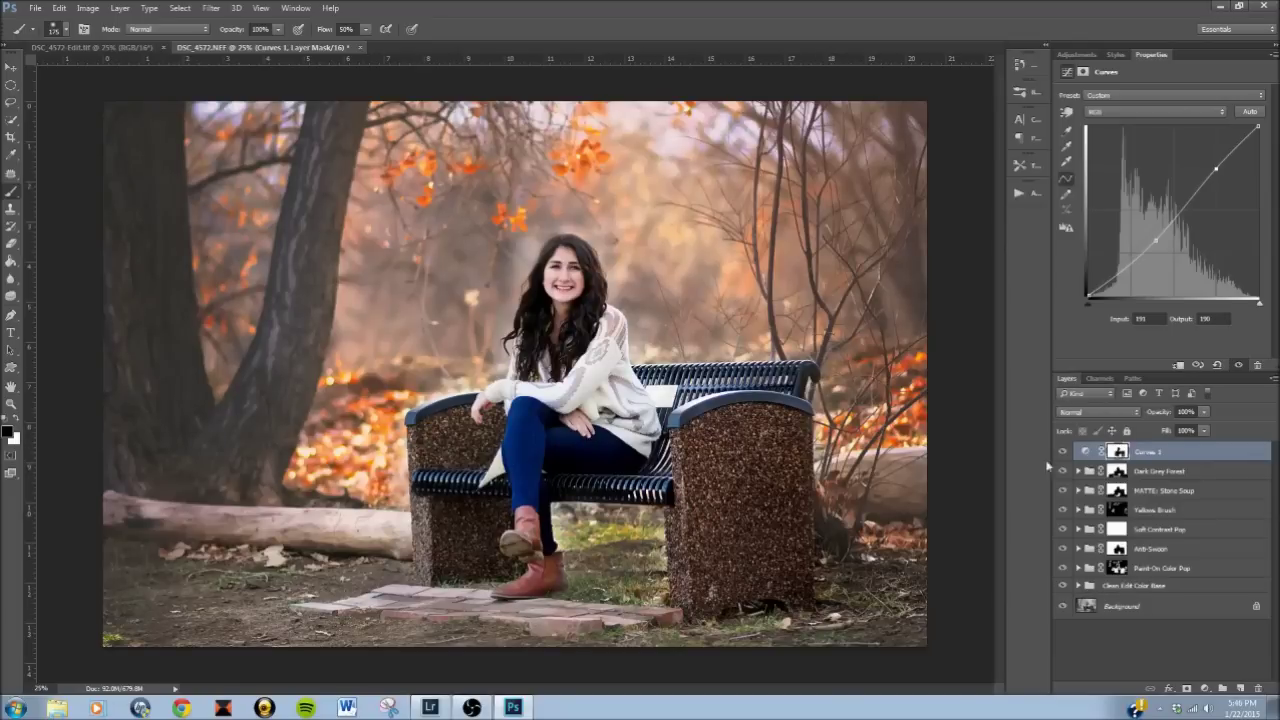
pyautogui.click(1136, 456)
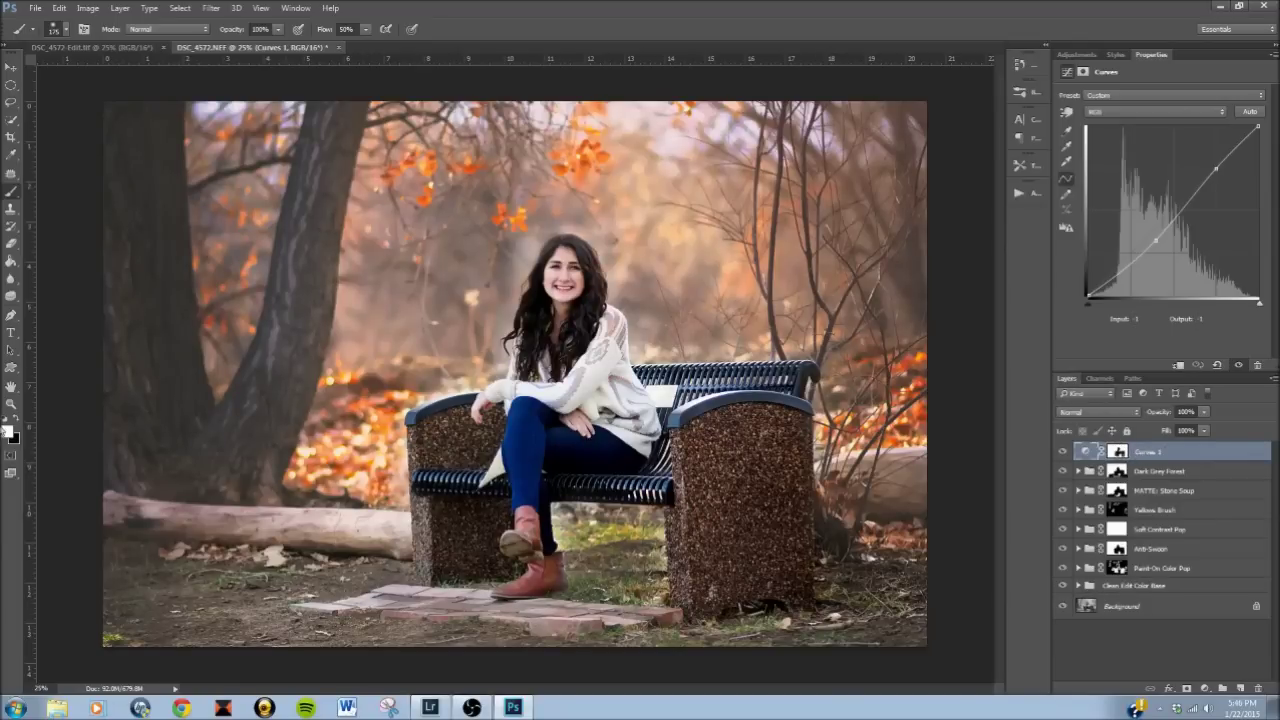
pyautogui.click(17, 421)
pyautogui.click(1119, 452)
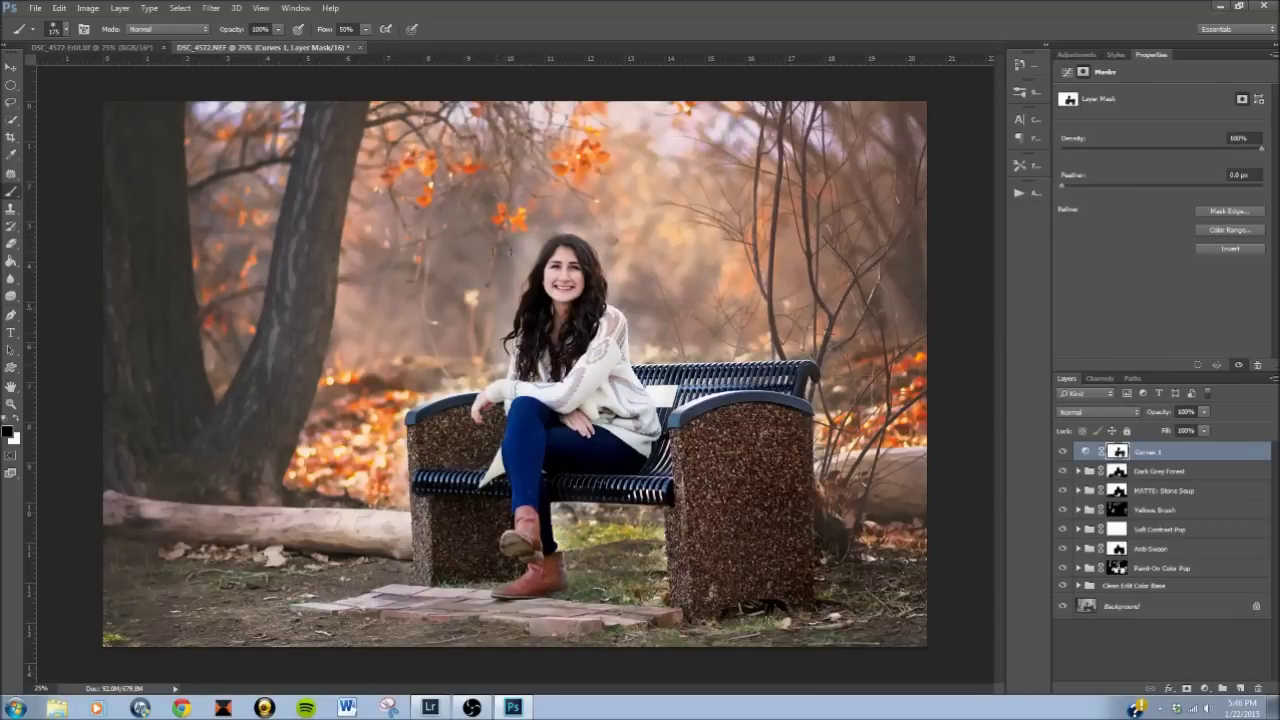
pyautogui.click(18, 423)
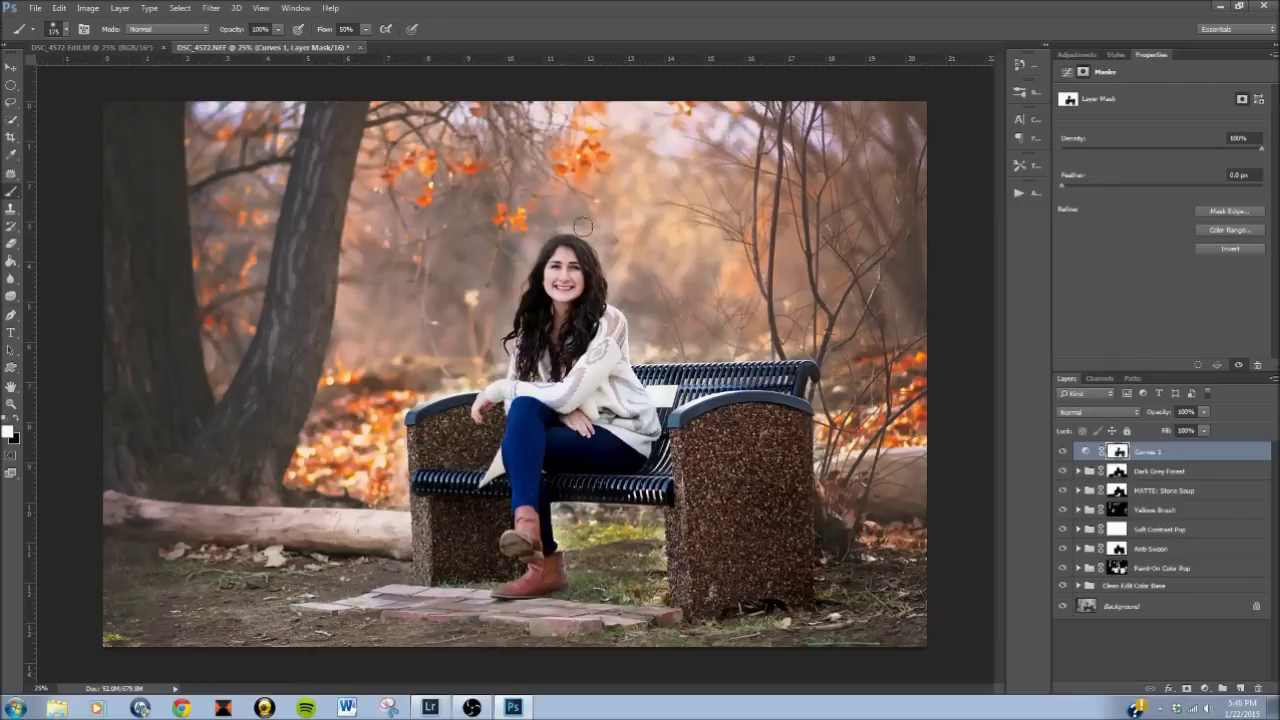
# - Touch up the Dark Grey Forest, MATTE: Stone Soup and Anti-Swoon masks with white along the edges of the woman and bench
pyautogui.click(1157, 472)
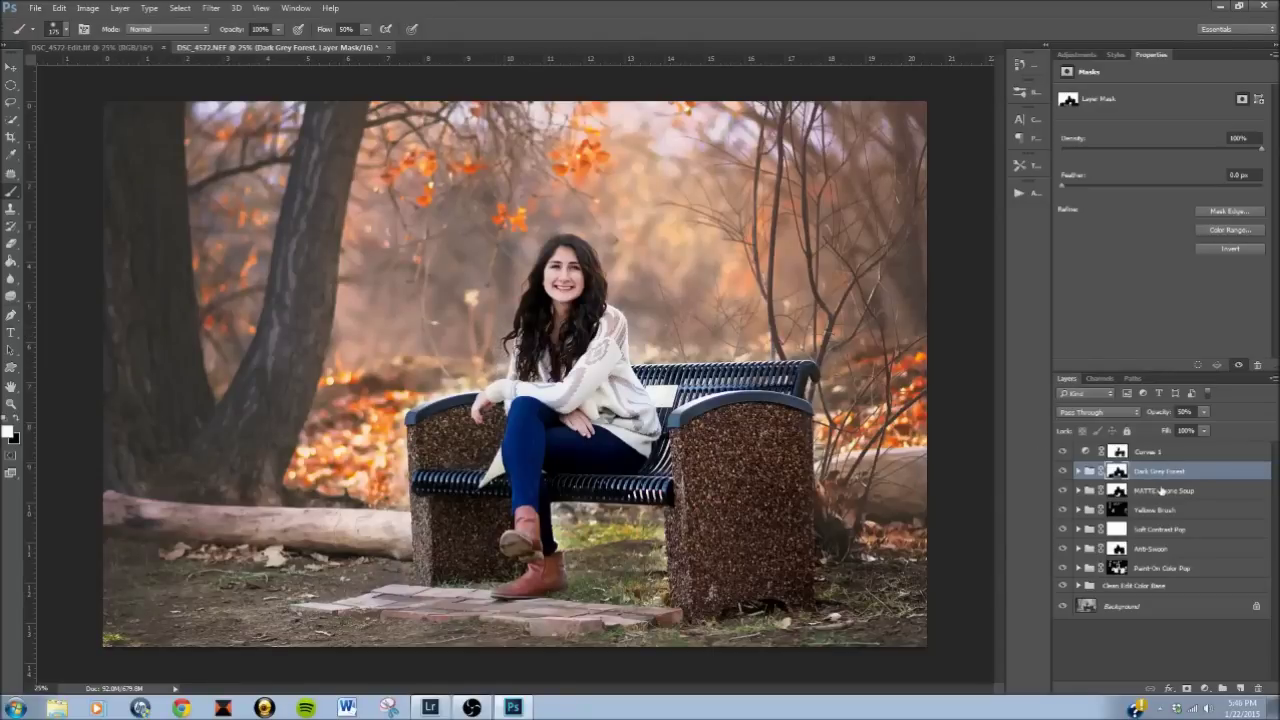
pyautogui.click(1160, 488)
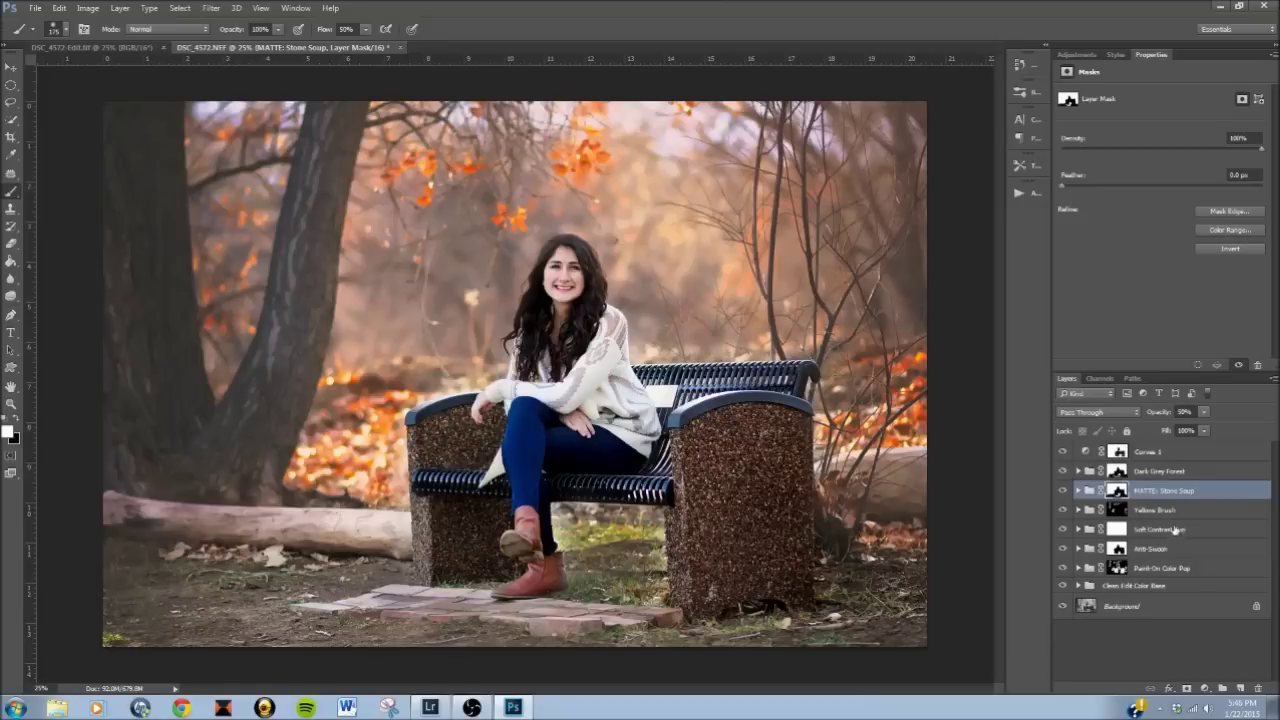
pyautogui.click(1168, 549)
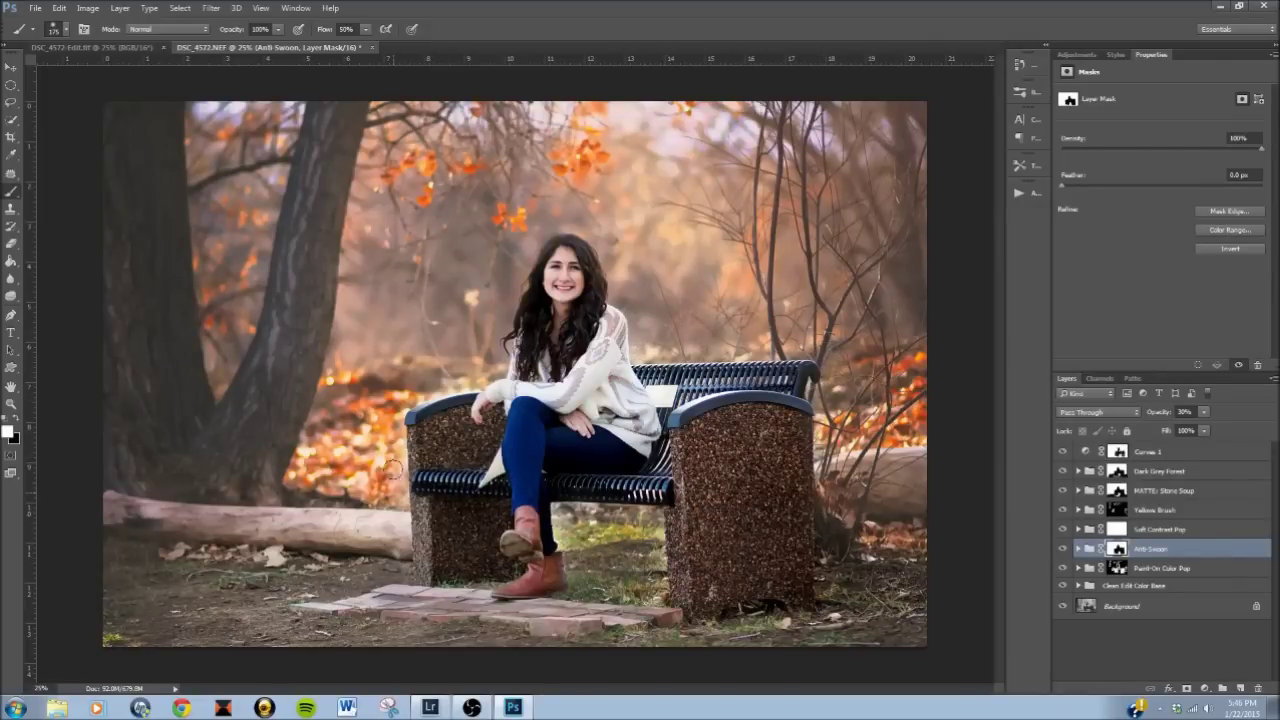
pyautogui.click(1172, 570)
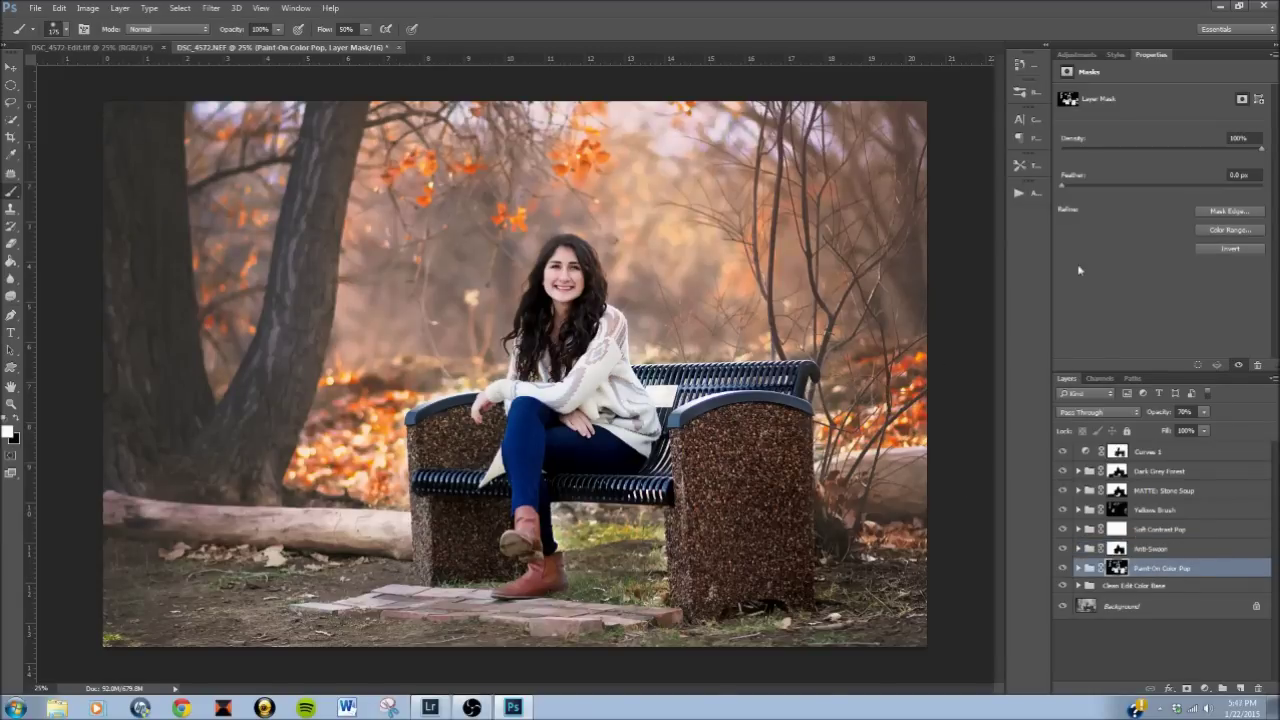
pyautogui.click(1160, 456)
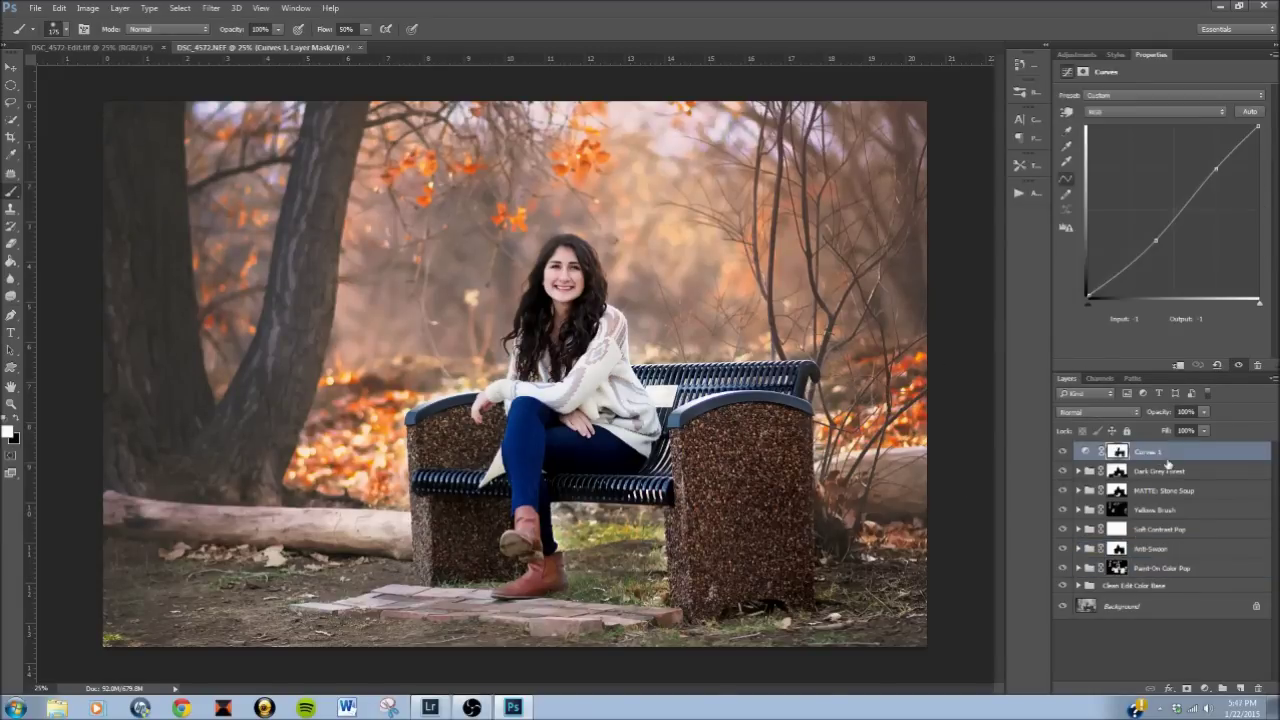
pyautogui.click(1018, 192)
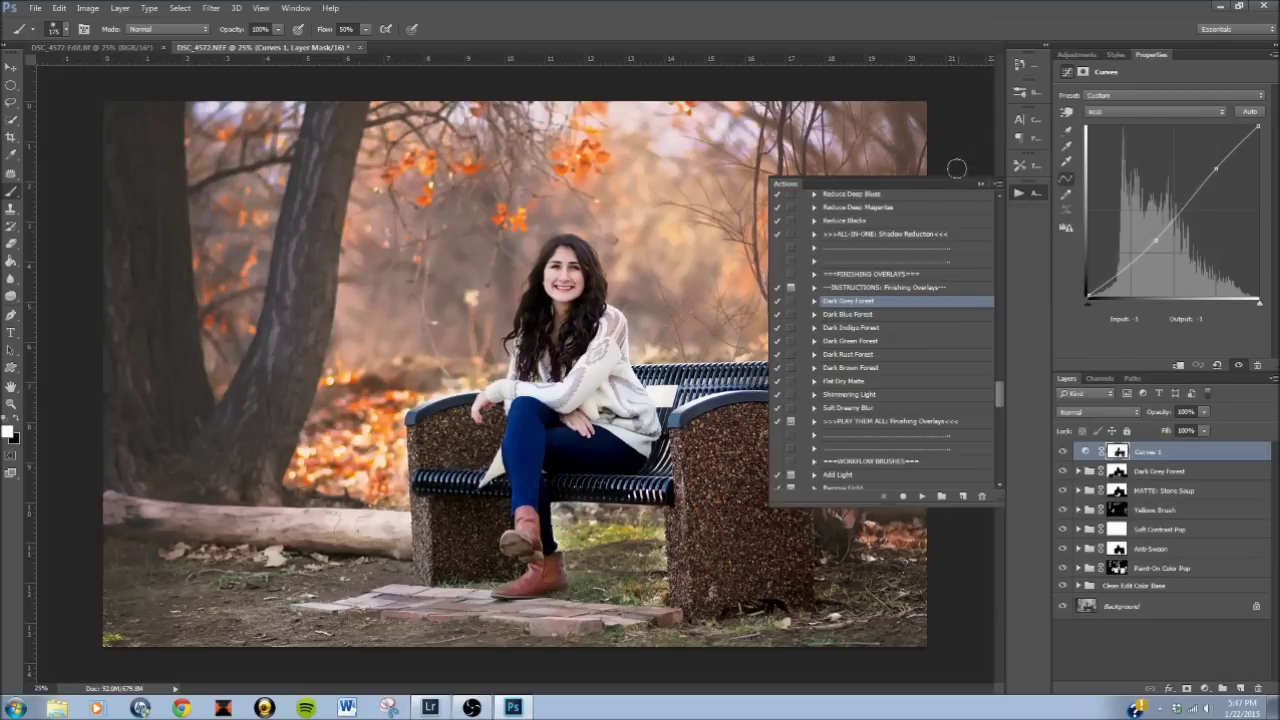
pyautogui.moveTo(1003, 394); pyautogui.dragTo(1003, 390)
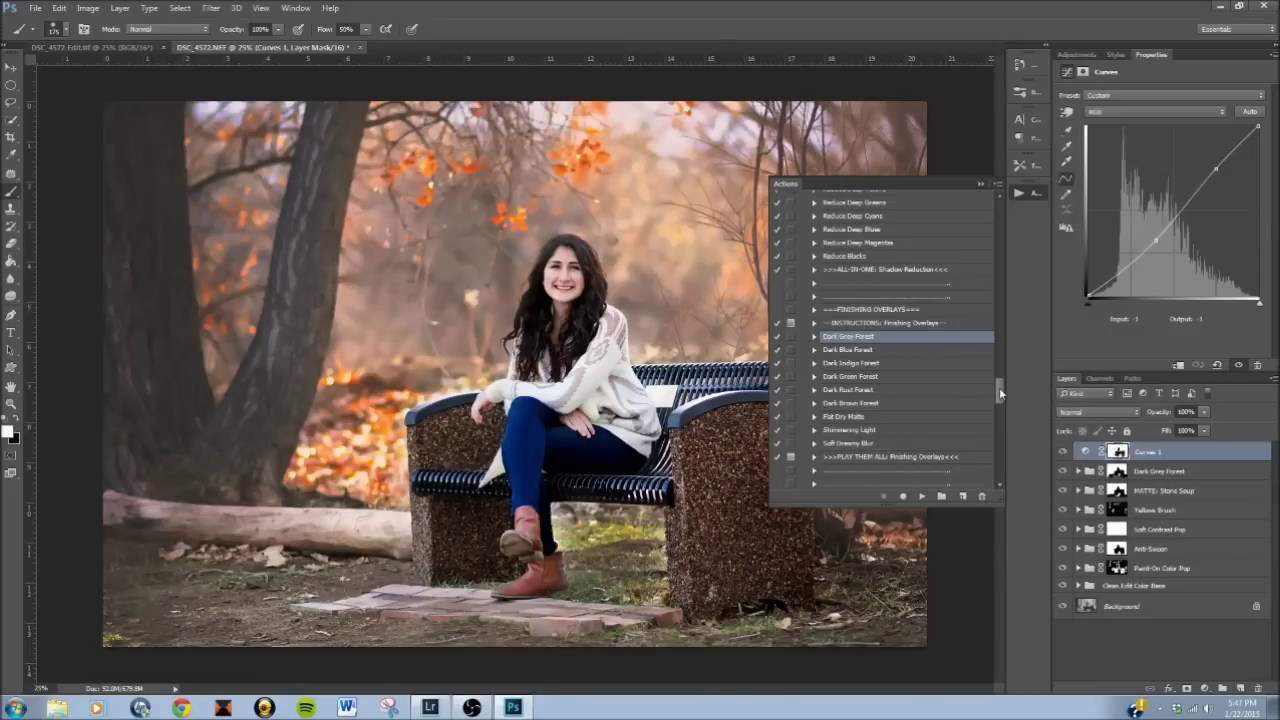
pyautogui.moveTo(1000, 388); pyautogui.dragTo(1002, 210)
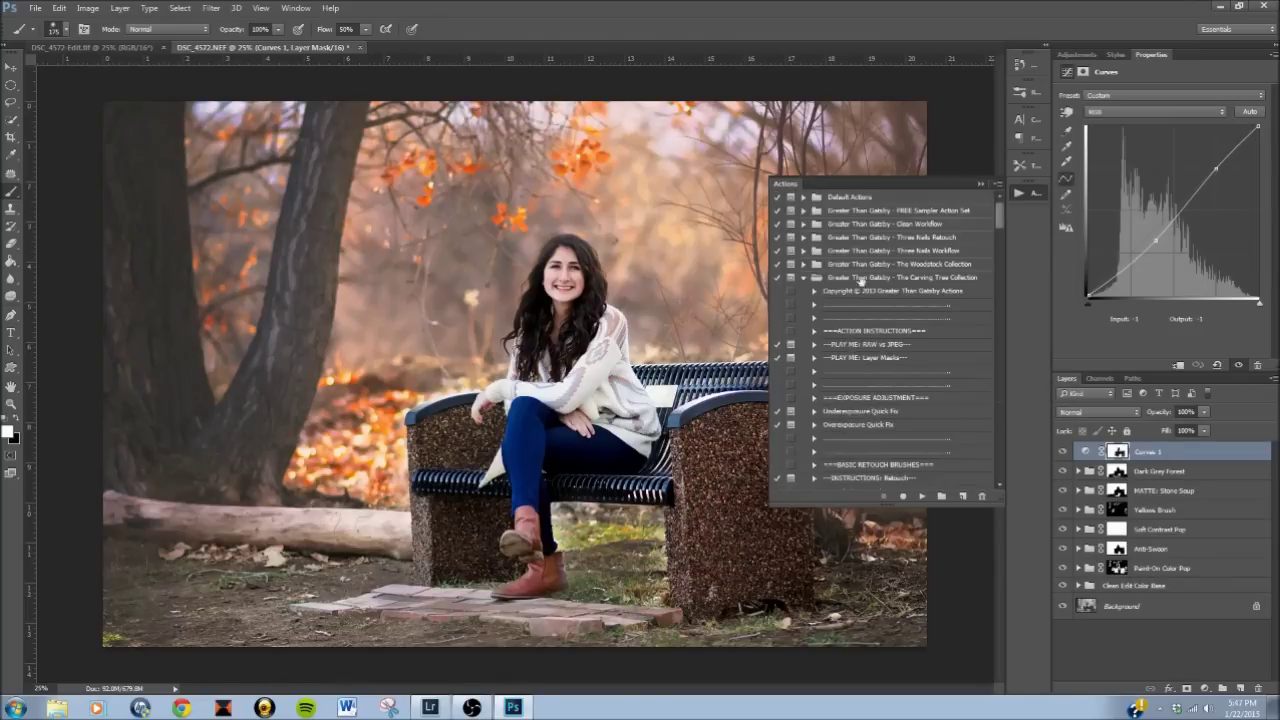
# - Try painting black with a 1000 px brush on the Soft Contrast Pop mask over the background branches behind the bench, and undo the stroke
pyautogui.click(1165, 527)
pyautogui.click(1020, 192)
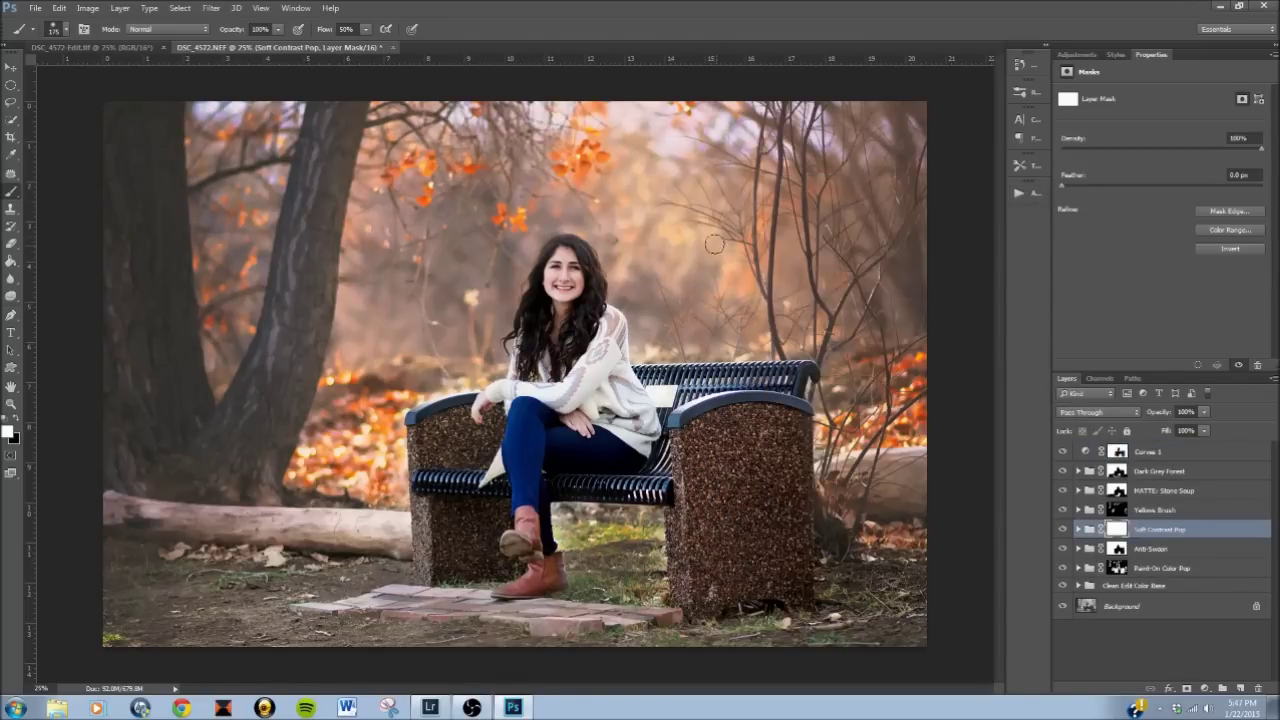
pyautogui.press(']')
pyautogui.click(16, 420)
pyautogui.moveTo(752, 142); pyautogui.dragTo(872, 225)
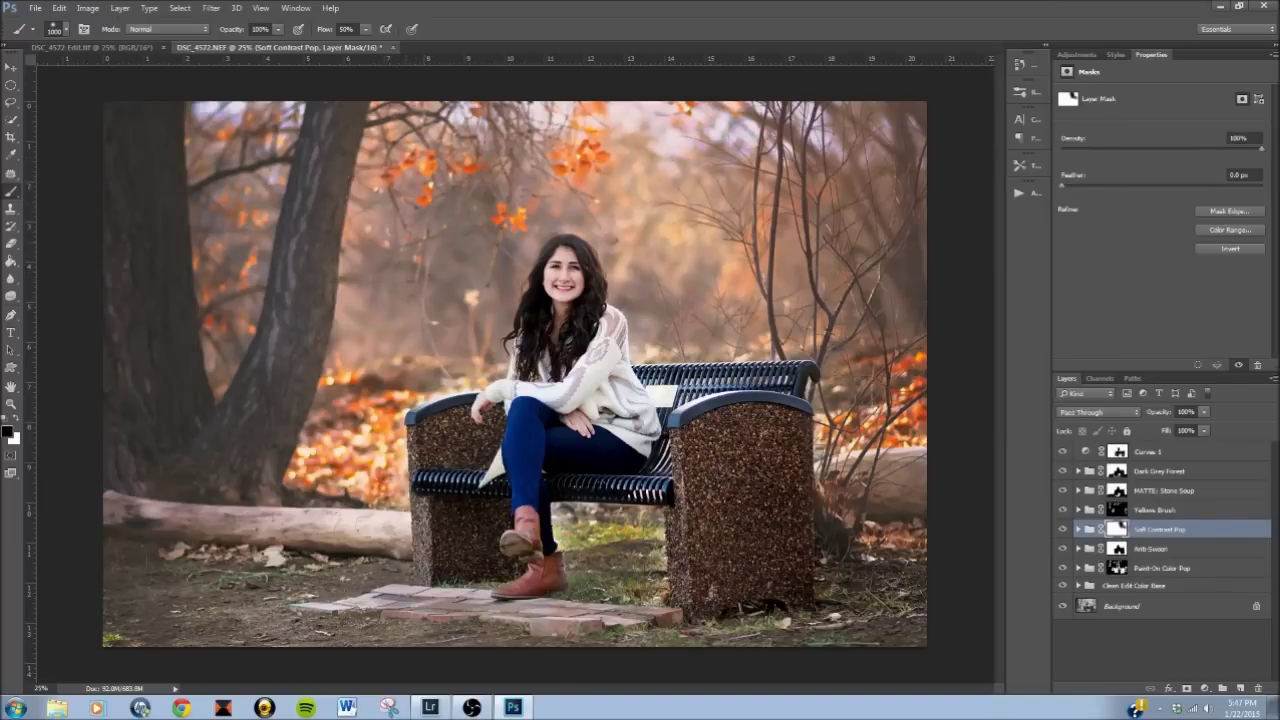
pyautogui.hotkey('ctrl', 'z')
# - Paint white on the Paint-On Color Pop mask over the background to bring out more of its color
pyautogui.click(1178, 568)
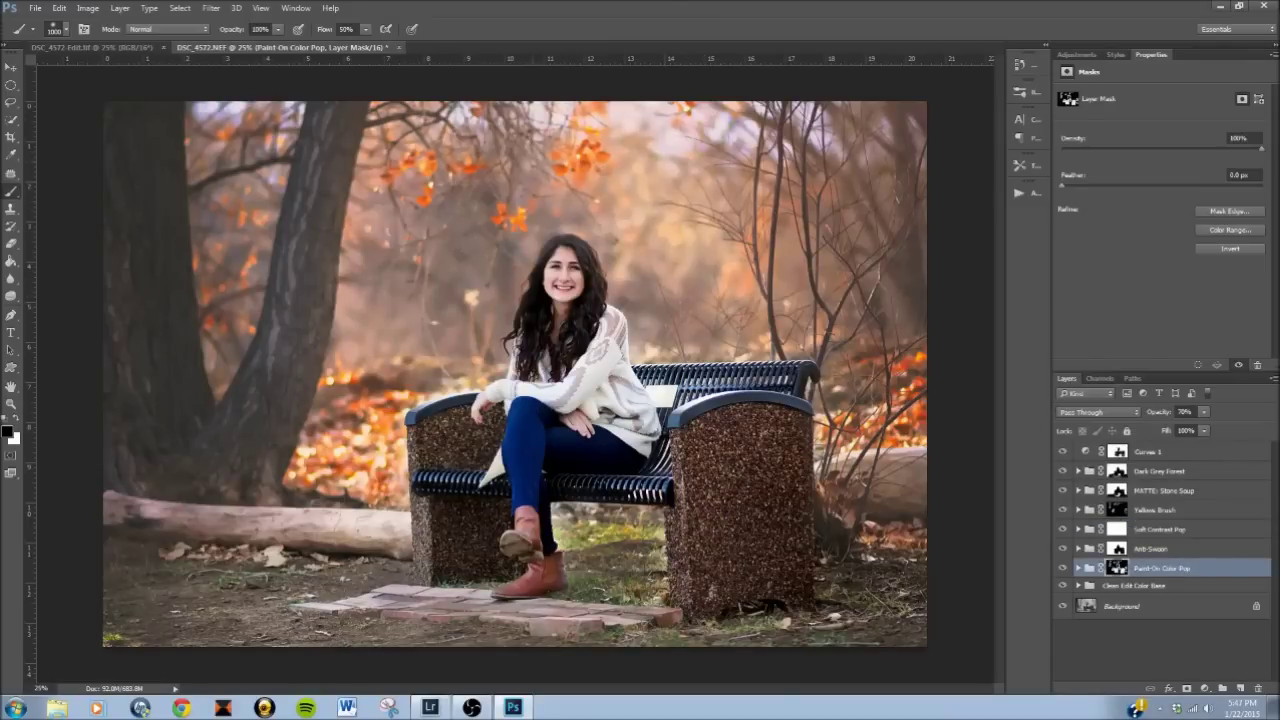
pyautogui.click(18, 424)
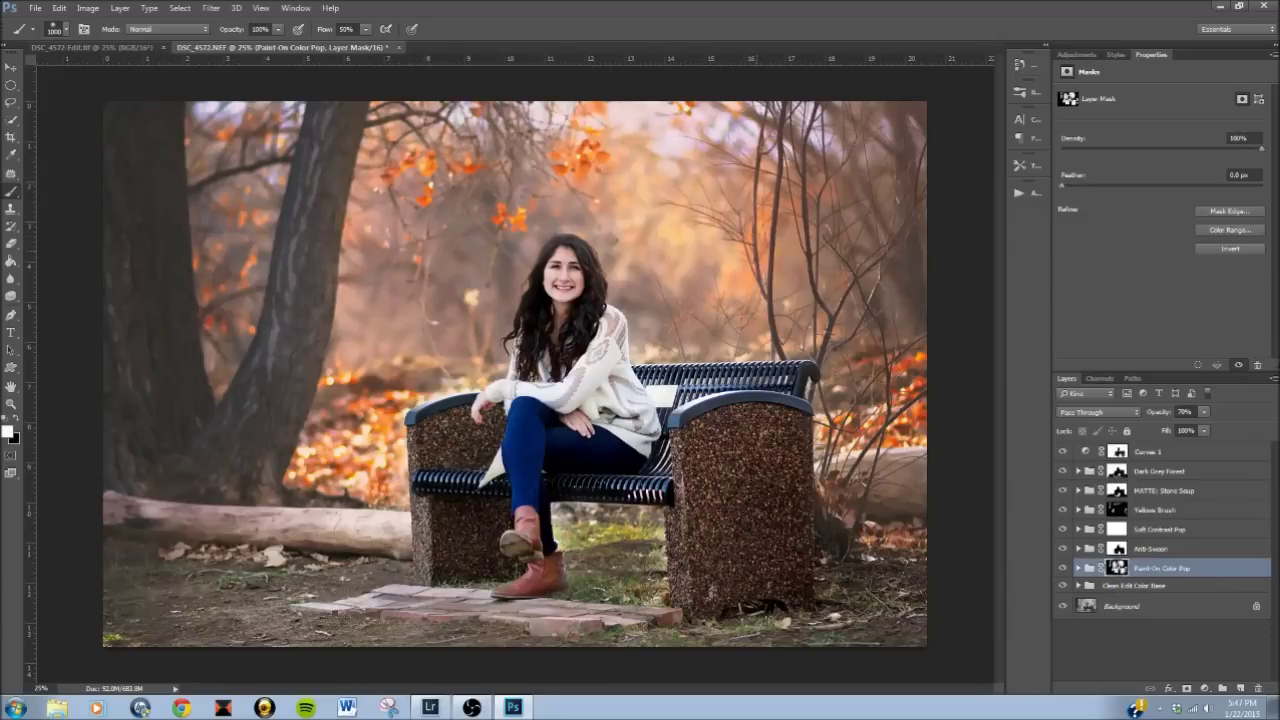
# - Run the BLUR: Silky Rich Bokeh action from The Innocence Workflow set, letting it flatten the image
pyautogui.click(1020, 192)
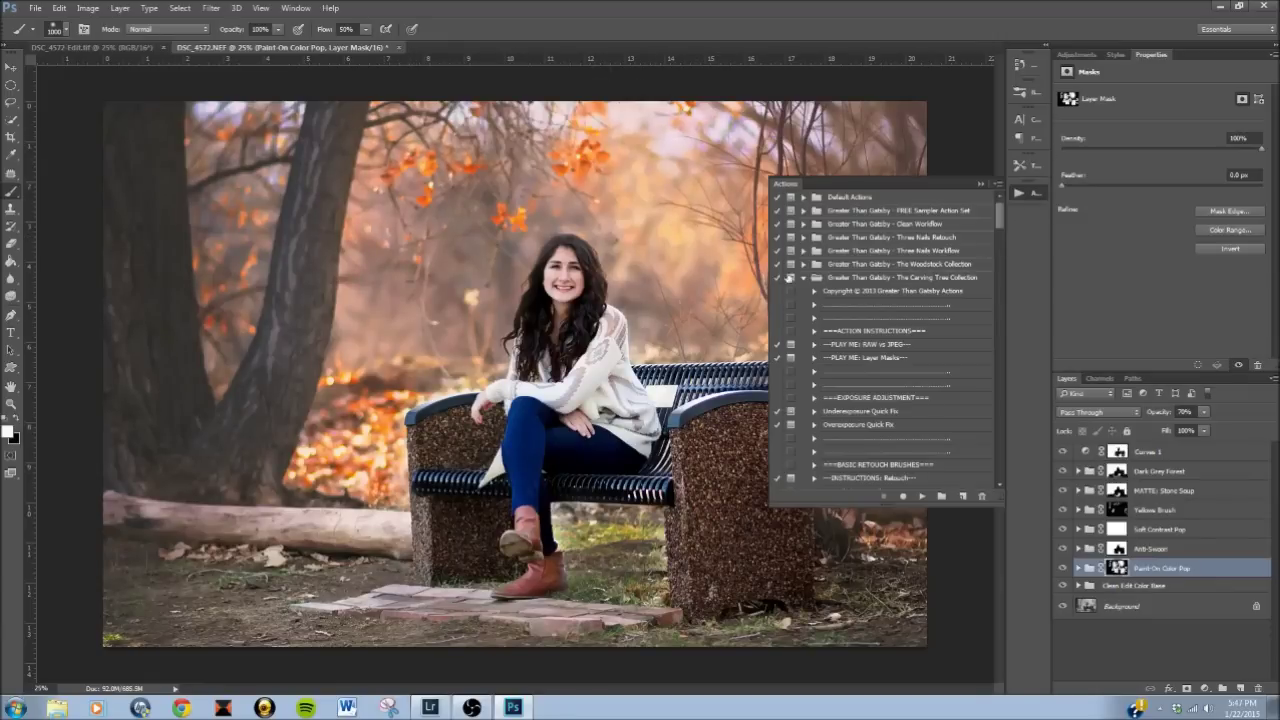
pyautogui.click(804, 278)
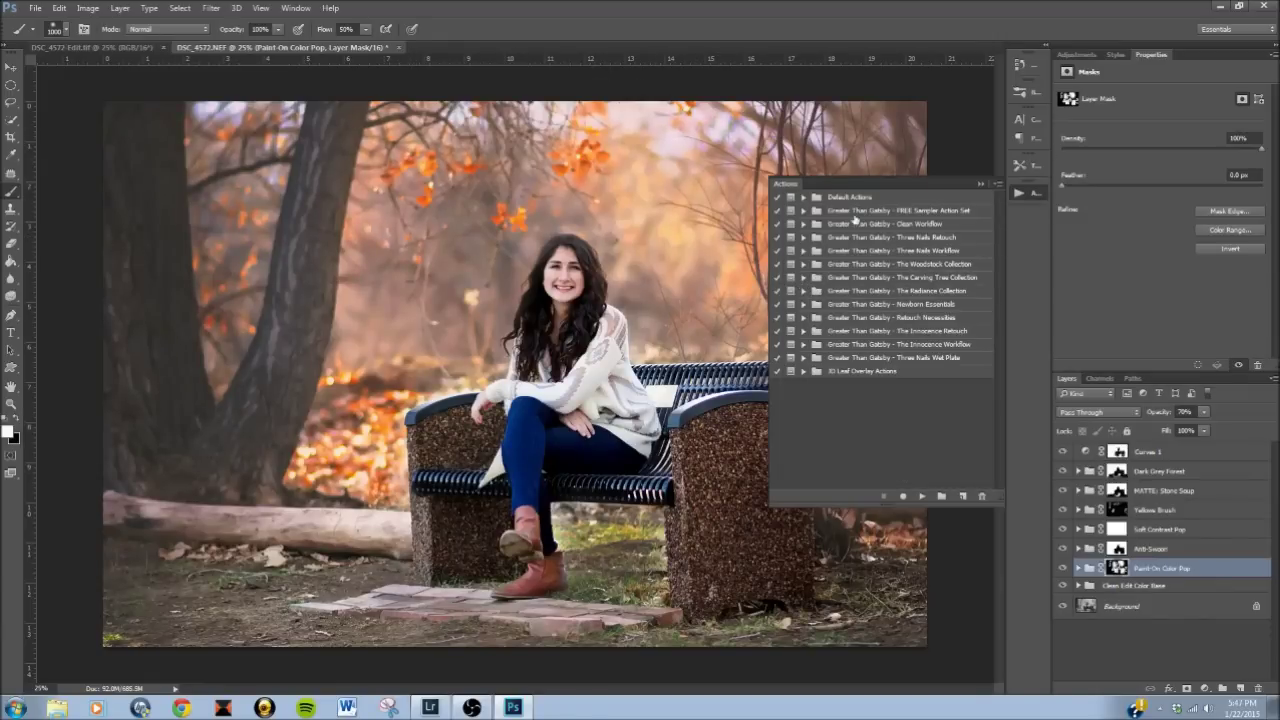
pyautogui.click(804, 345)
pyautogui.moveTo(1003, 230); pyautogui.dragTo(996, 426)
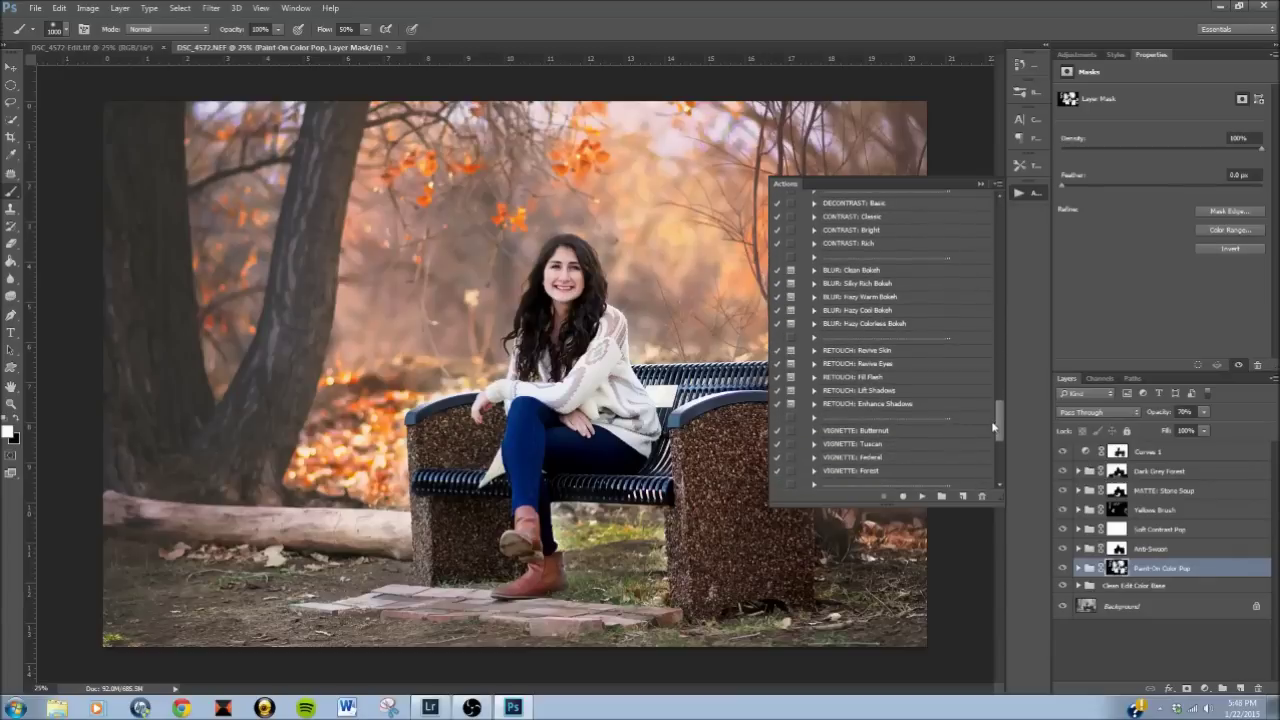
pyautogui.click(910, 285)
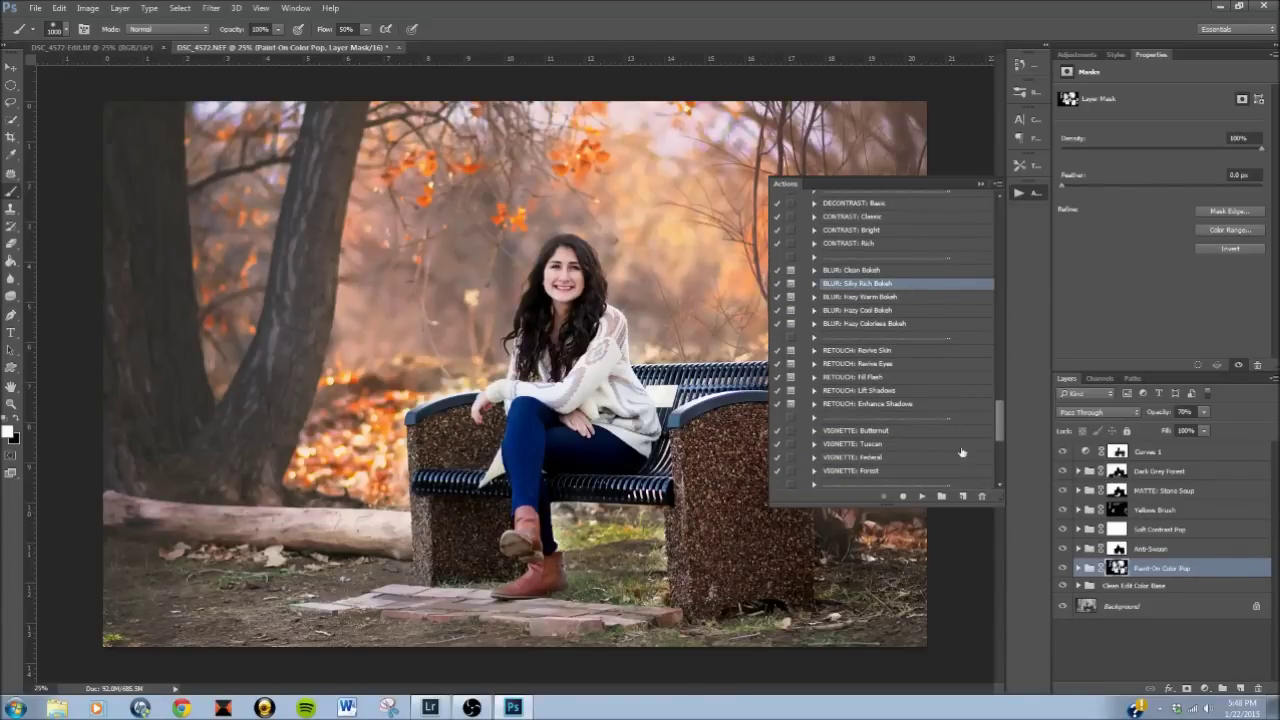
pyautogui.click(921, 496)
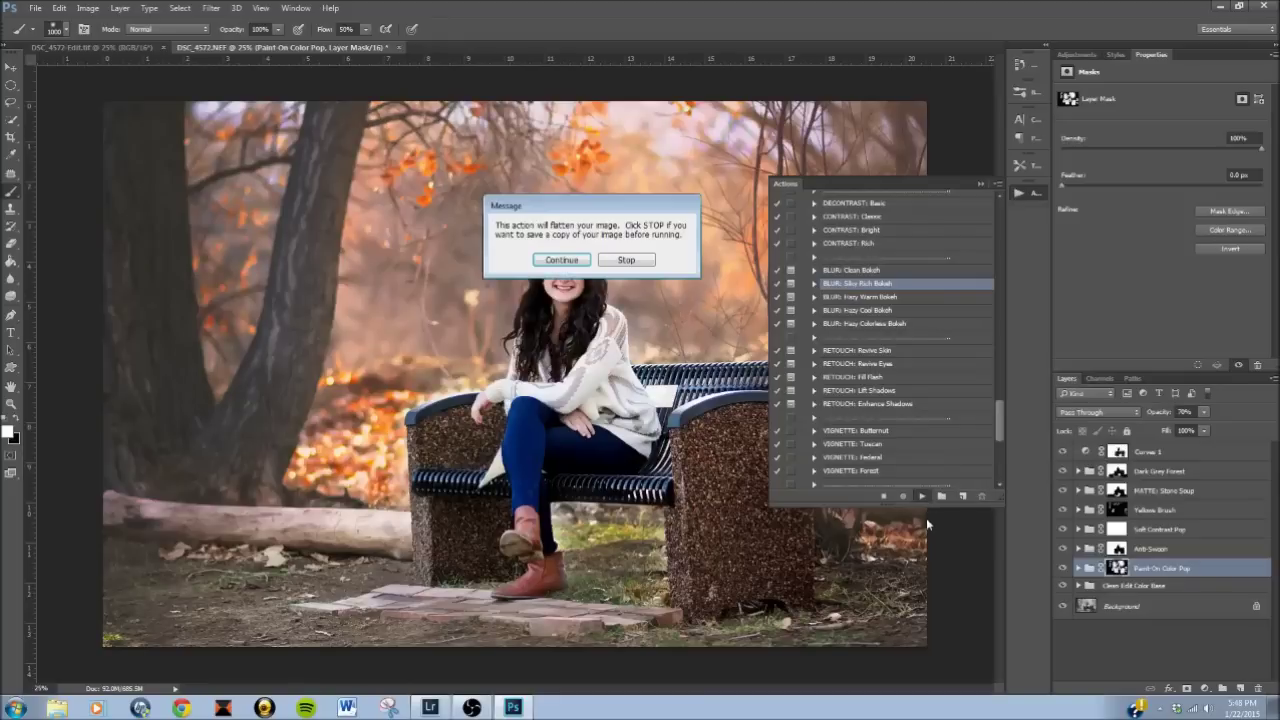
pyautogui.click(562, 261)
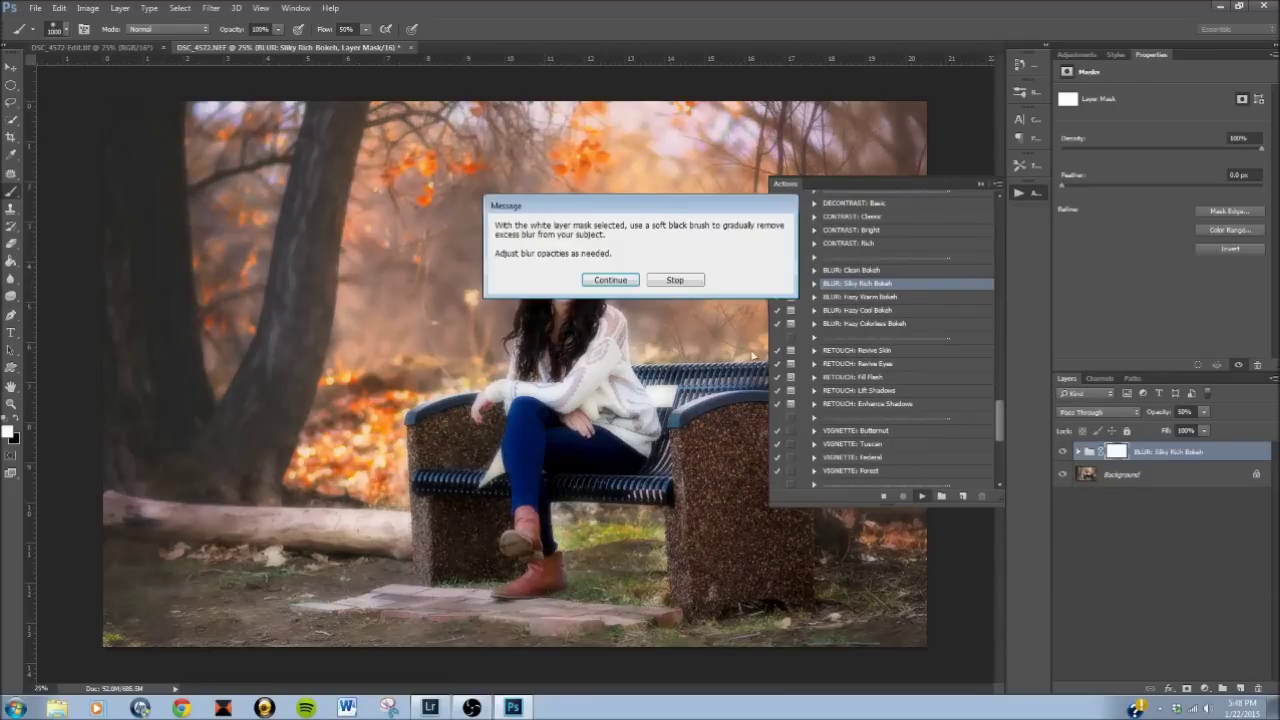
pyautogui.click(609, 280)
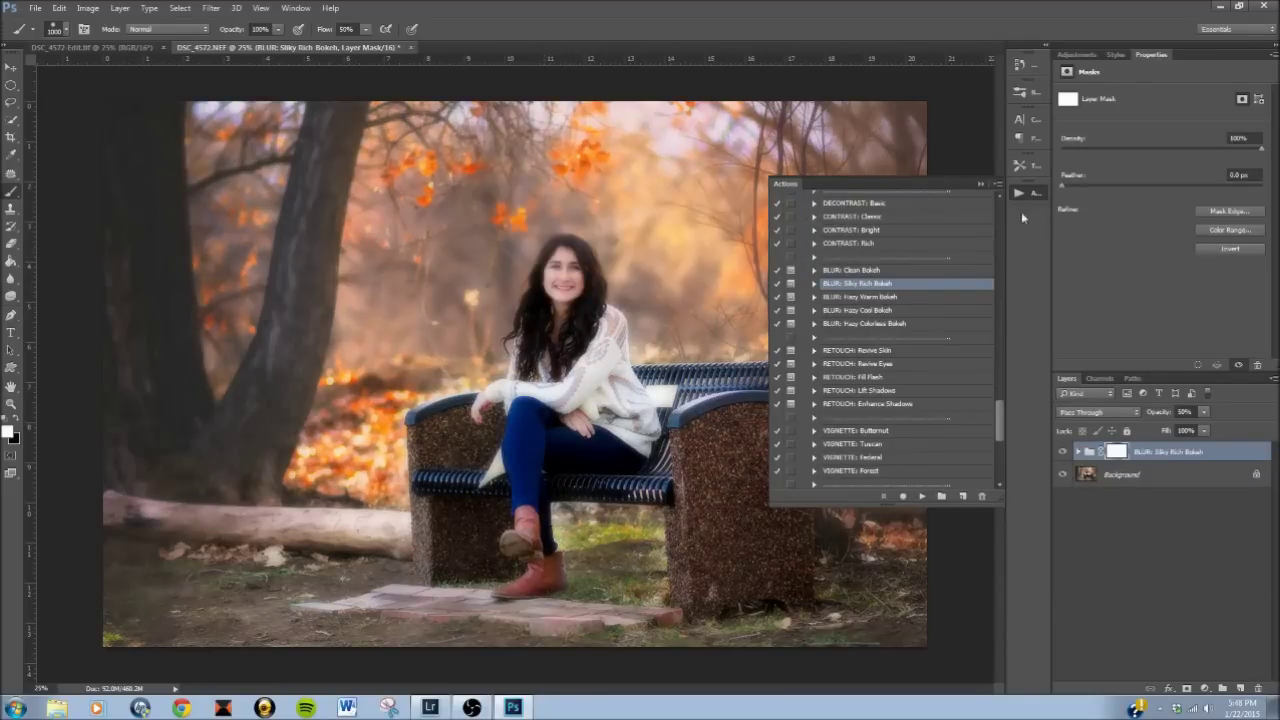
pyautogui.click(1019, 193)
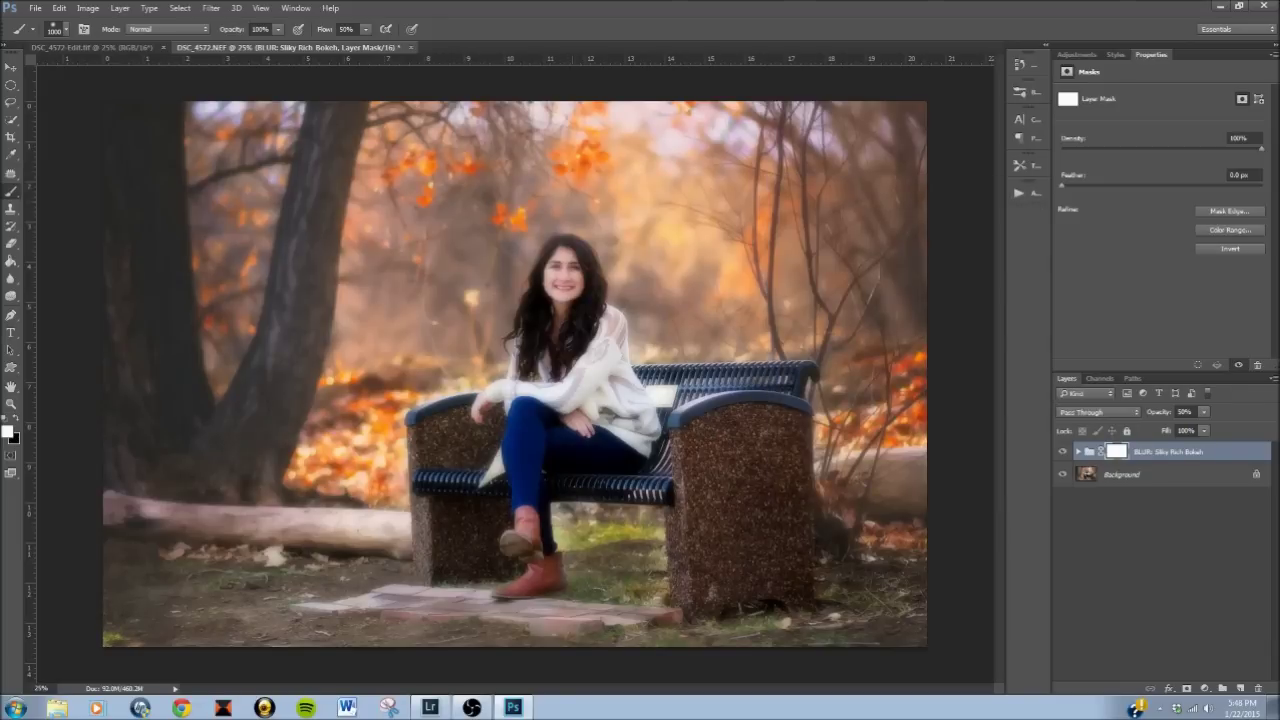
# - Compare the portrait with and without the Silky Rich Bokeh blur, and paint black on its mask over the woman, bench and nearby ground
pyautogui.click(18, 421)
pyautogui.click(1063, 452)
pyautogui.click(1063, 452)
pyautogui.click(1063, 452)
pyautogui.click(1063, 452)
pyautogui.moveTo(597, 330)
pyautogui.mouseDown()
pyautogui.moveTo(583, 364)
pyautogui.moveTo(532, 279)
pyautogui.mouseUp()
pyautogui.moveTo(543, 347)
pyautogui.mouseDown()
pyautogui.moveTo(508, 436)
pyautogui.moveTo(480, 429)
pyautogui.mouseUp()
pyautogui.moveTo(405, 413)
pyautogui.mouseDown()
pyautogui.moveTo(437, 478)
pyautogui.moveTo(527, 528)
pyautogui.mouseUp()
pyautogui.moveTo(662, 456)
pyautogui.mouseDown()
pyautogui.moveTo(650, 492)
pyautogui.moveTo(700, 405)
pyautogui.moveTo(688, 570)
pyautogui.moveTo(735, 393)
pyautogui.mouseUp()
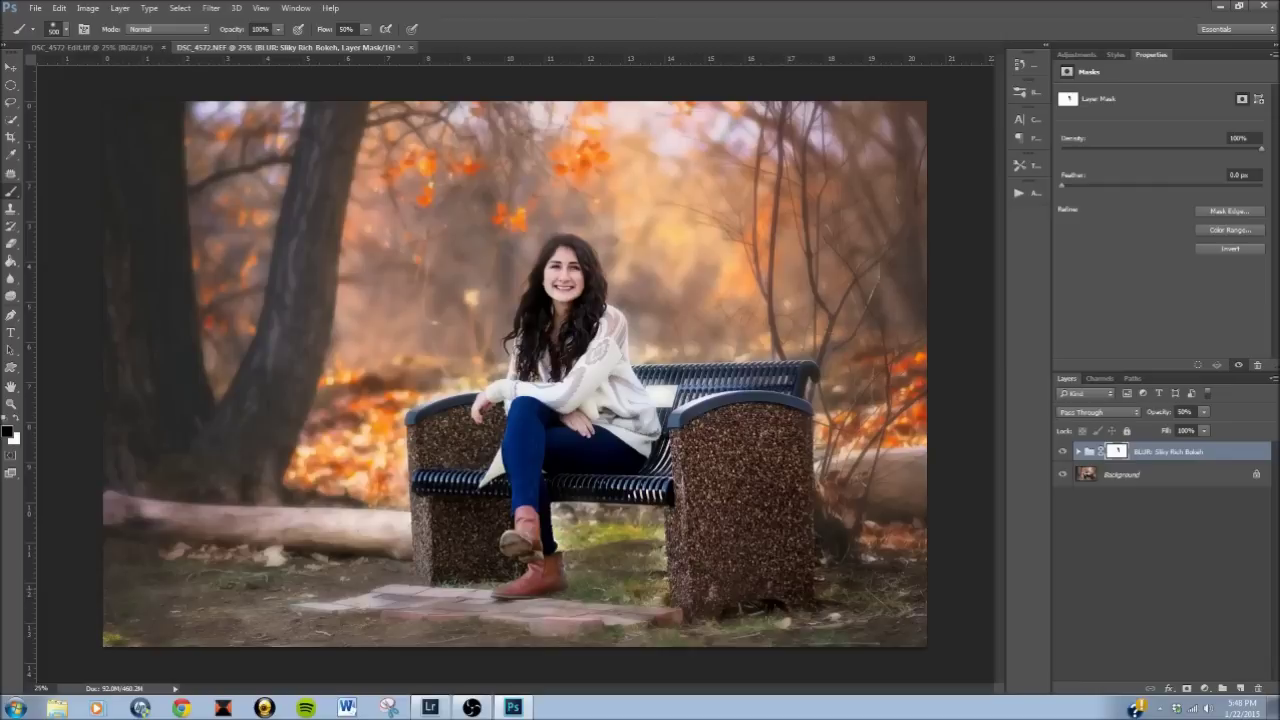
pyautogui.moveTo(808, 388)
pyautogui.mouseDown()
pyautogui.moveTo(780, 358)
pyautogui.moveTo(585, 370)
pyautogui.mouseUp()
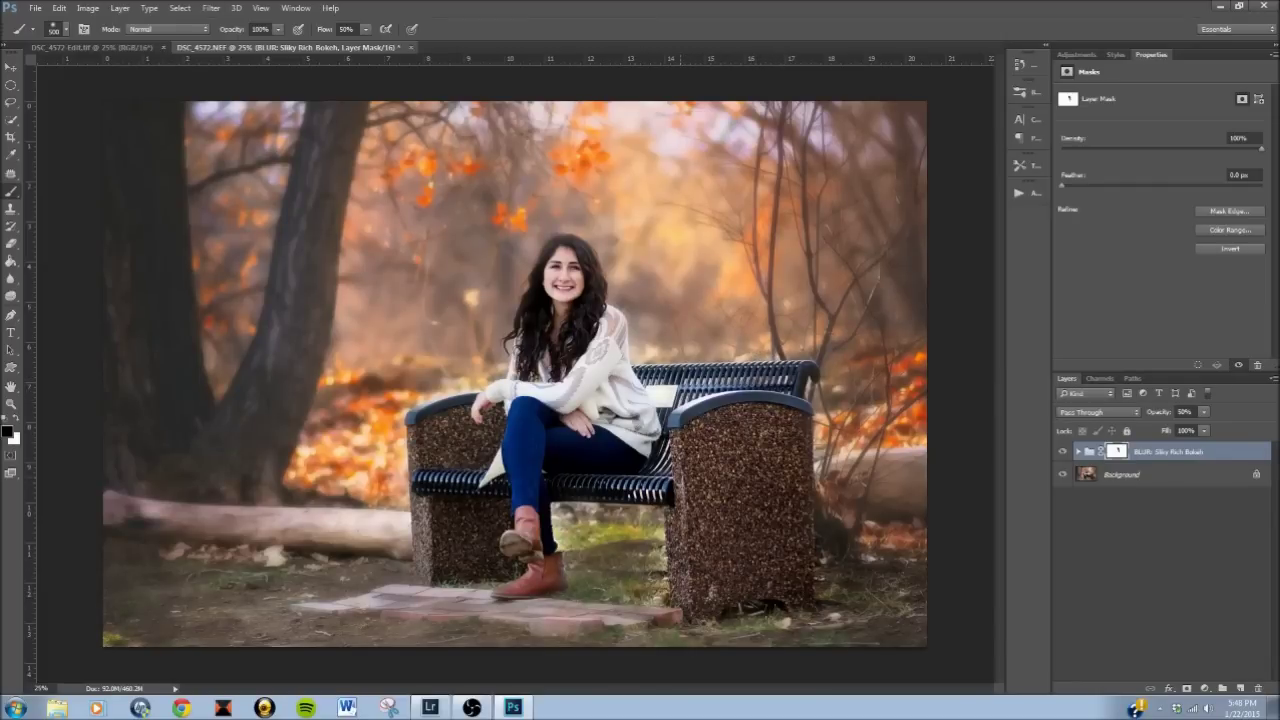
pyautogui.moveTo(561, 585); pyautogui.dragTo(663, 590)
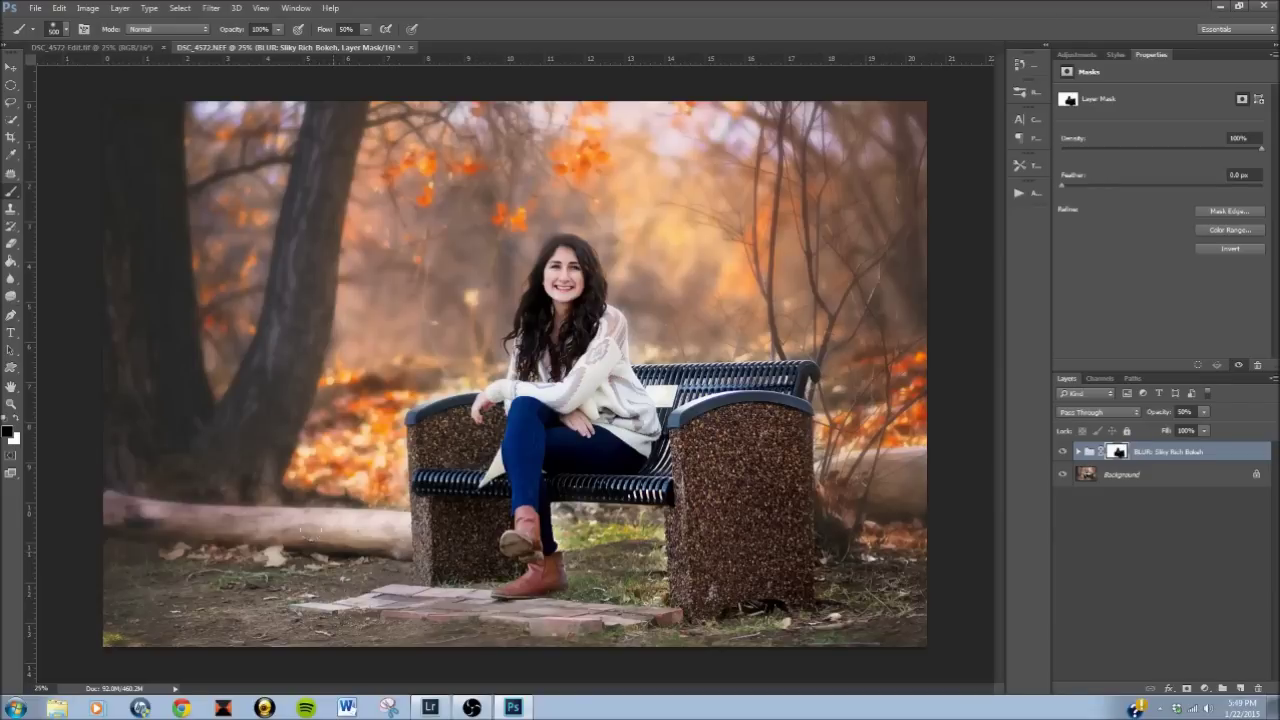
# - Paint black on the blur mask over the fallen log, bare branches and tree trunks, and compare the portrait with and without the blur
pyautogui.moveTo(440, 512); pyautogui.dragTo(206, 504)
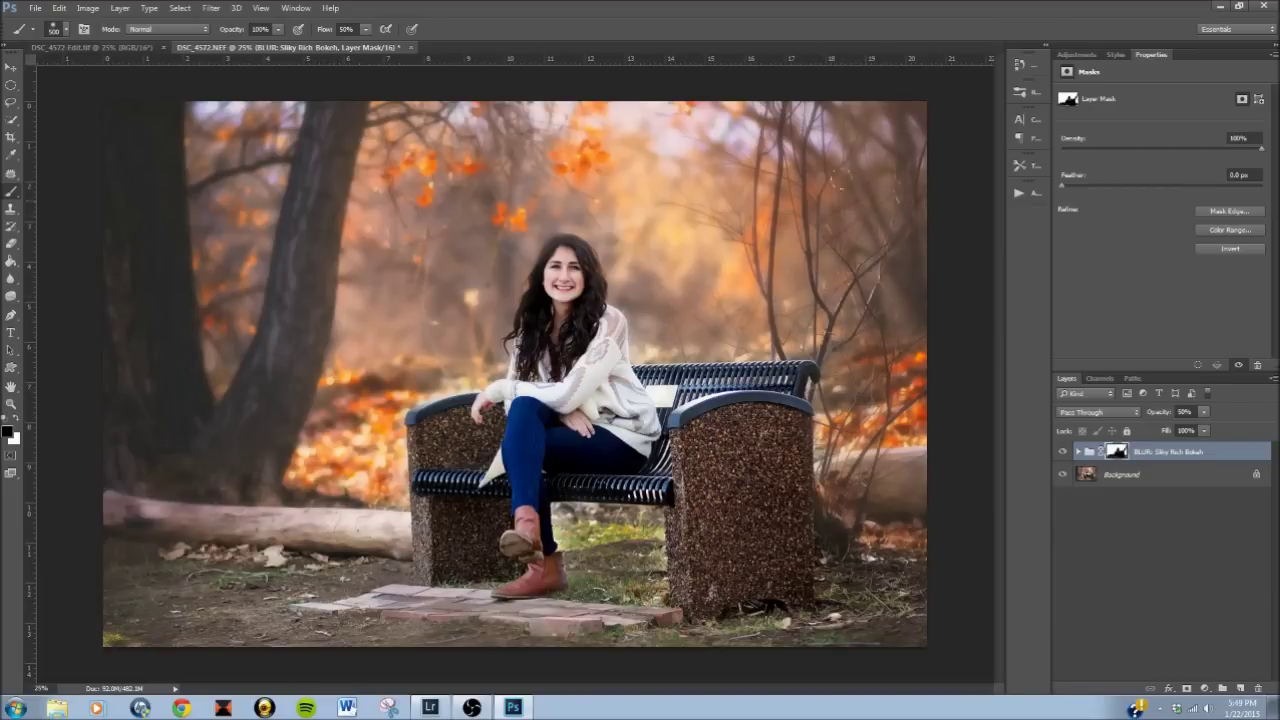
pyautogui.moveTo(812, 126)
pyautogui.mouseDown()
pyautogui.moveTo(813, 252)
pyautogui.moveTo(774, 290)
pyautogui.mouseUp()
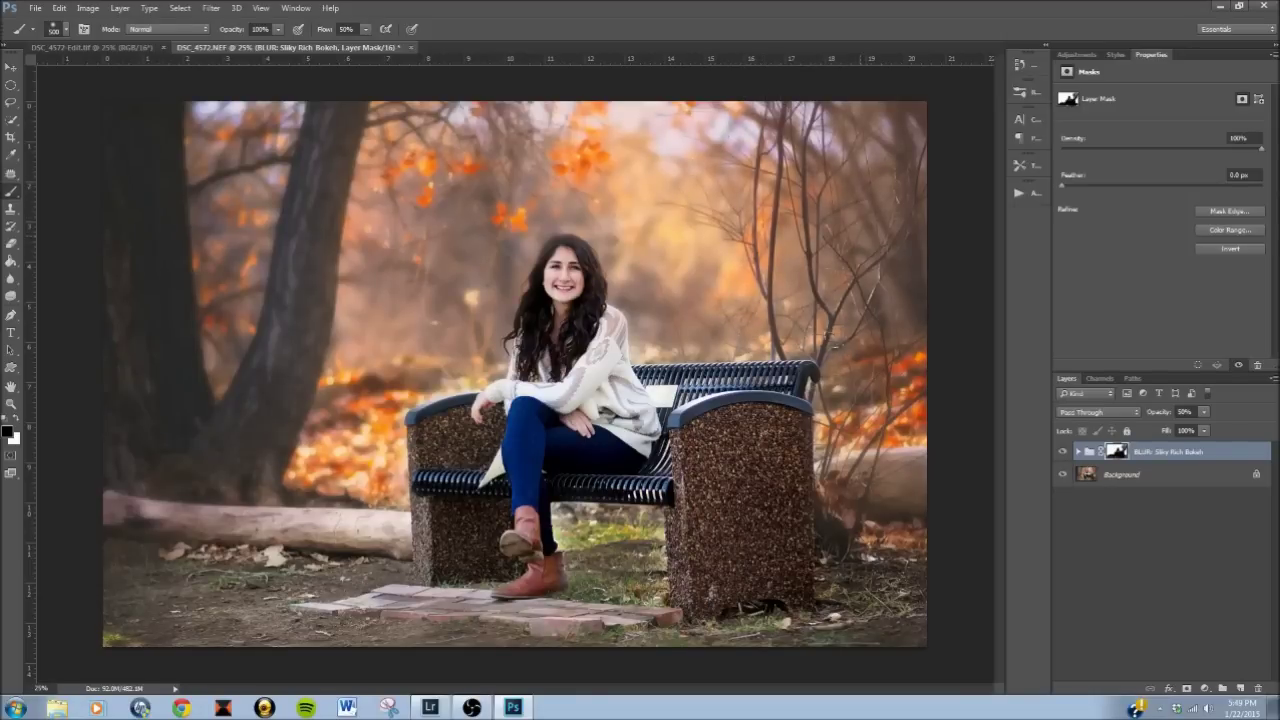
pyautogui.moveTo(904, 406); pyautogui.dragTo(866, 458)
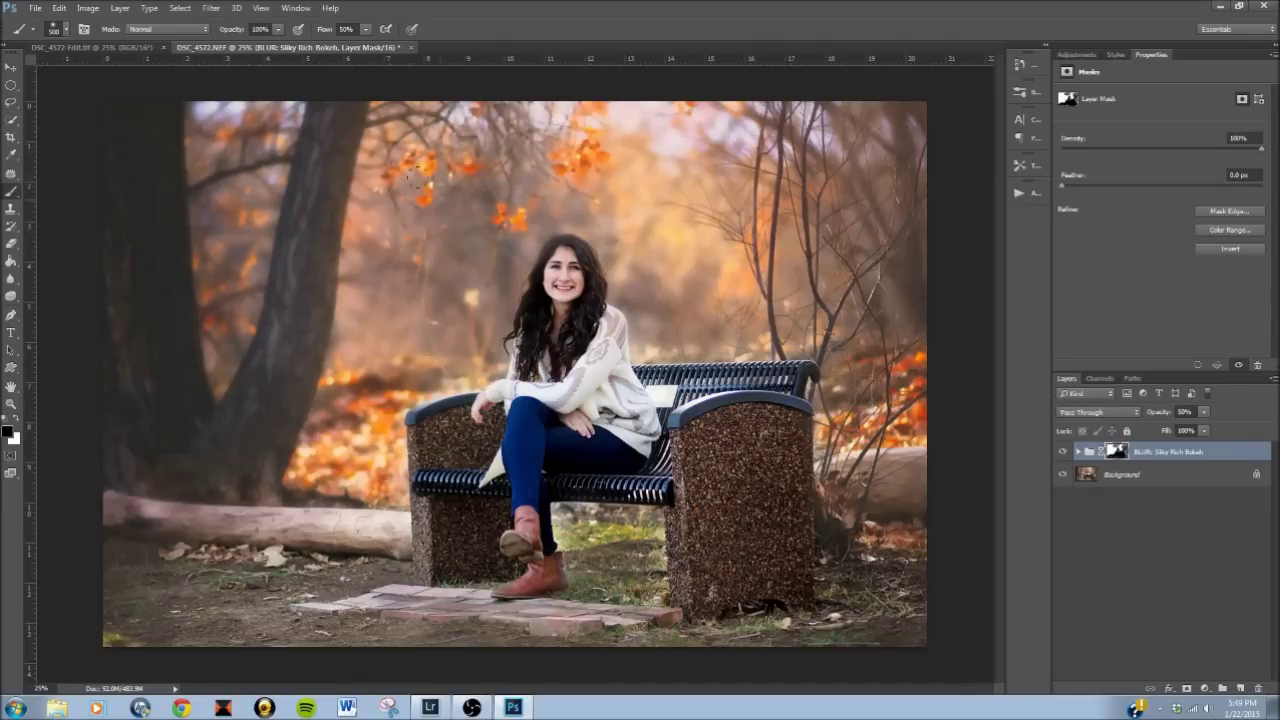
pyautogui.moveTo(322, 112)
pyautogui.mouseDown()
pyautogui.moveTo(268, 306)
pyautogui.moveTo(208, 448)
pyautogui.mouseUp()
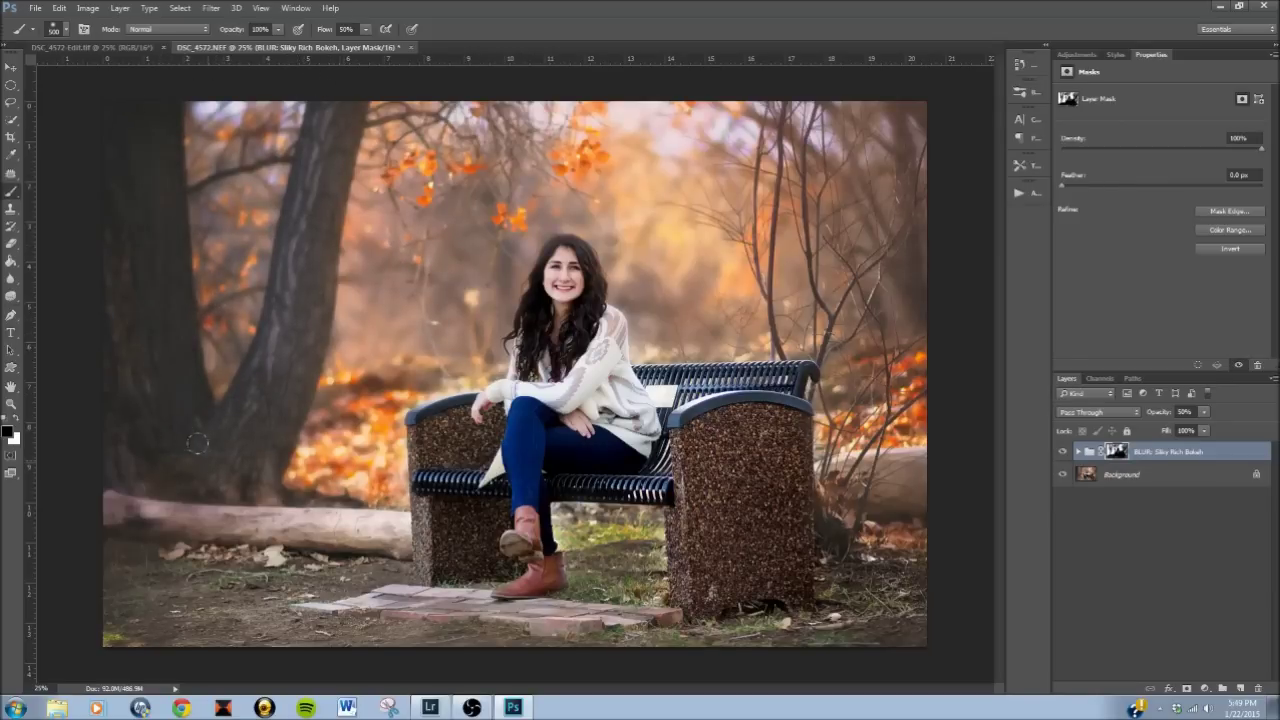
pyautogui.click(1062, 453)
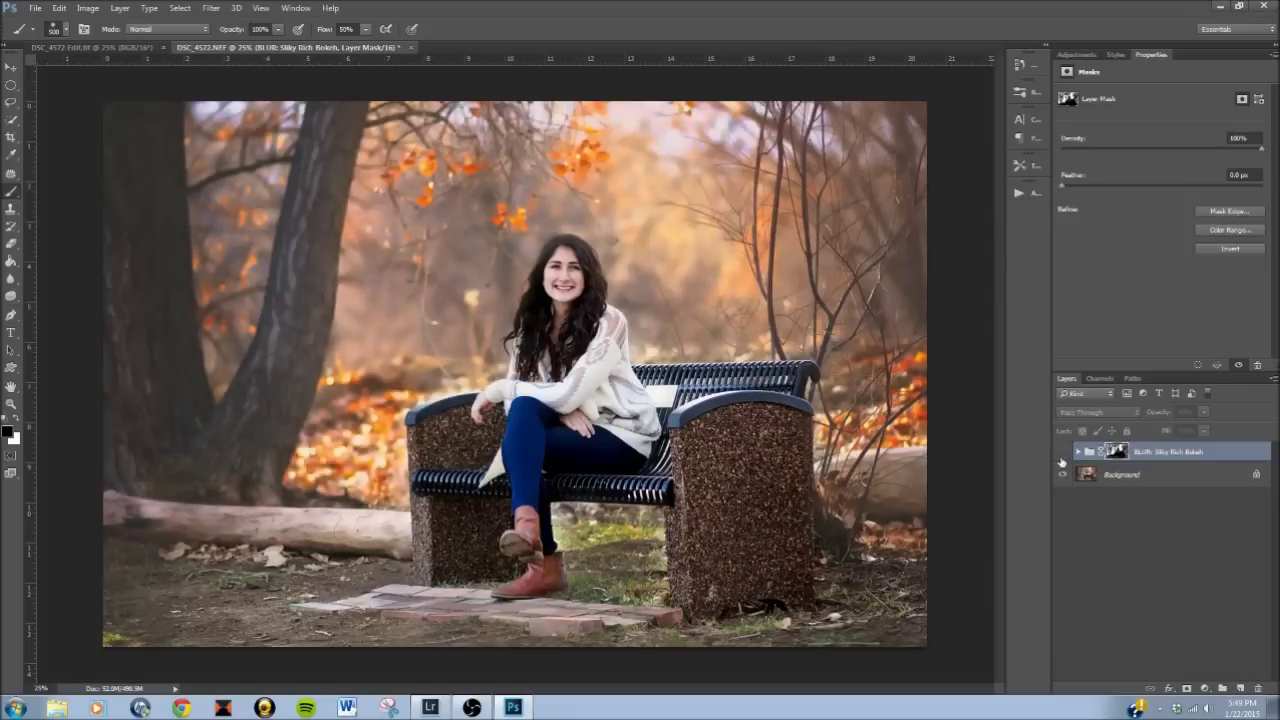
pyautogui.click(1064, 454)
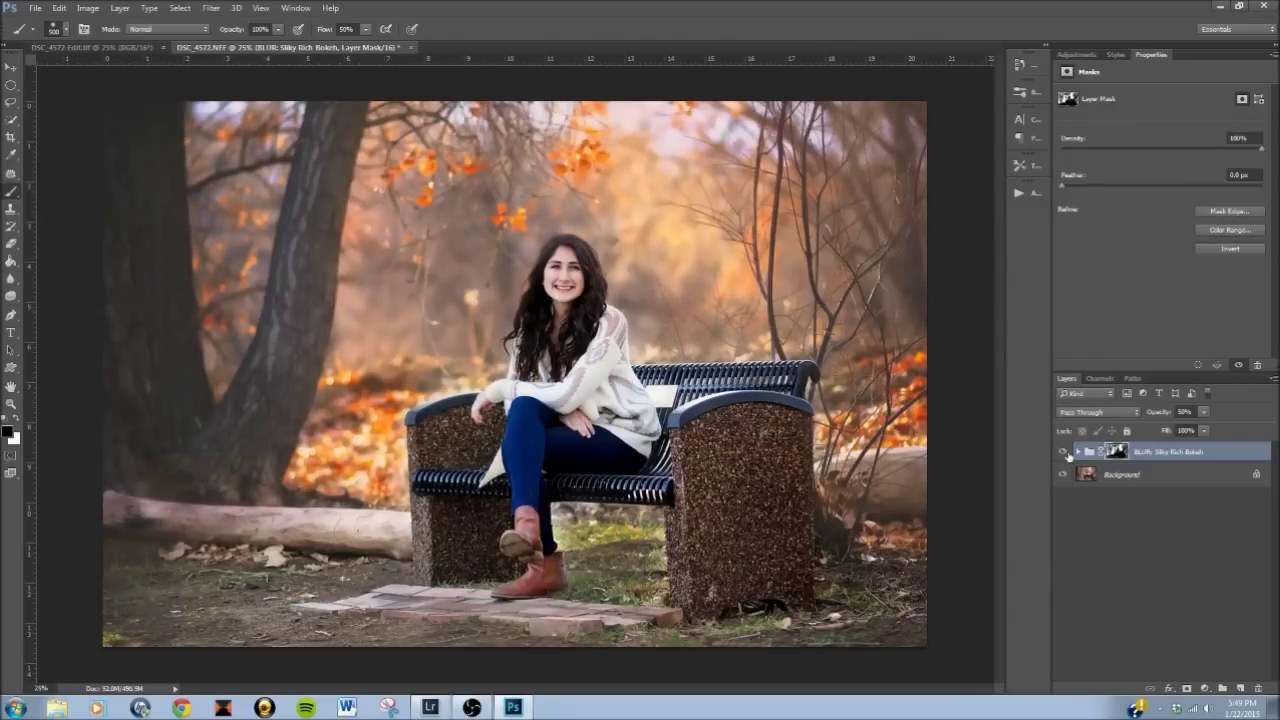
# - Run the Joplin (Matte Purple) color film action from The Woodstock Collection
pyautogui.click(1022, 194)
pyautogui.moveTo(1001, 418); pyautogui.dragTo(1000, 215)
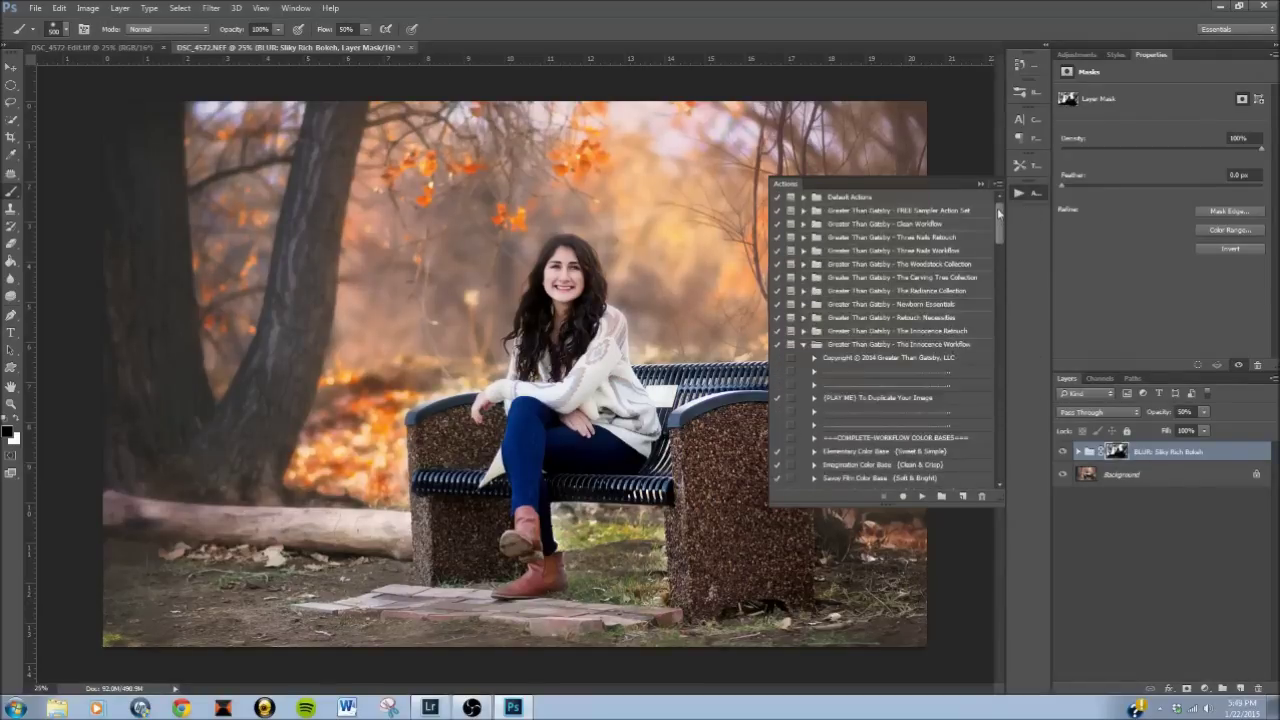
pyautogui.click(804, 345)
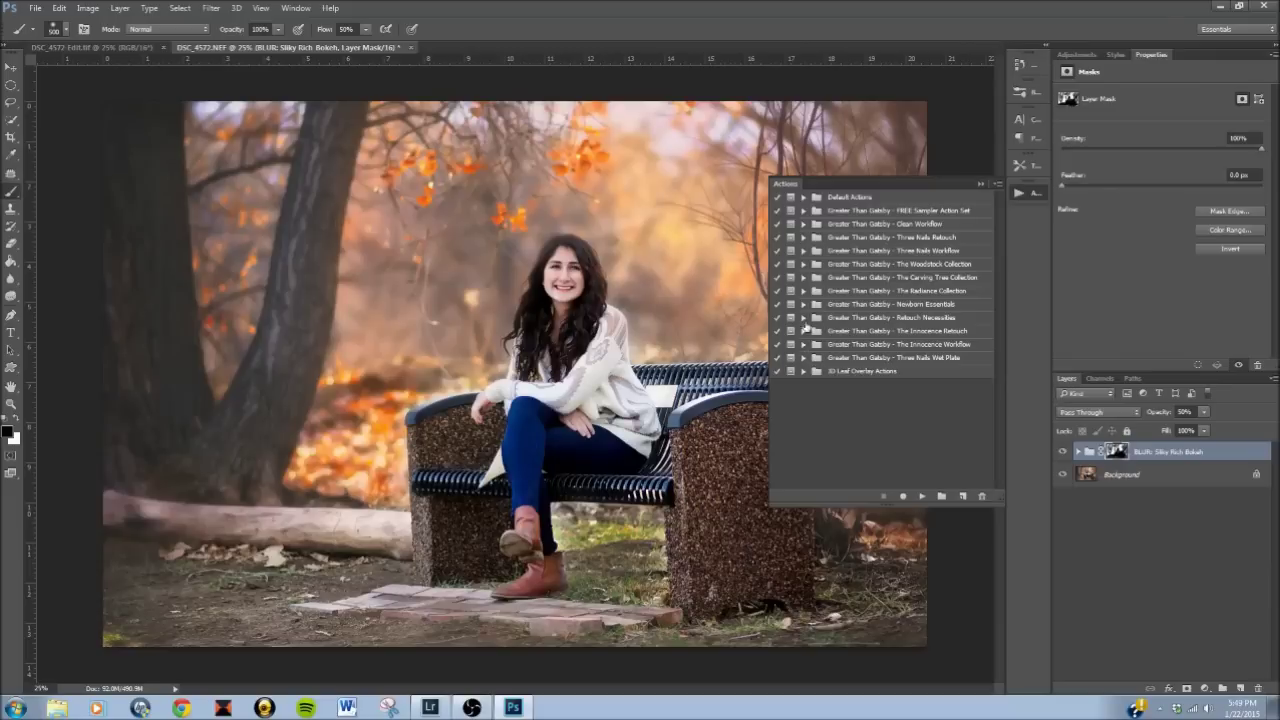
pyautogui.click(803, 264)
pyautogui.moveTo(1000, 217); pyautogui.dragTo(1005, 278)
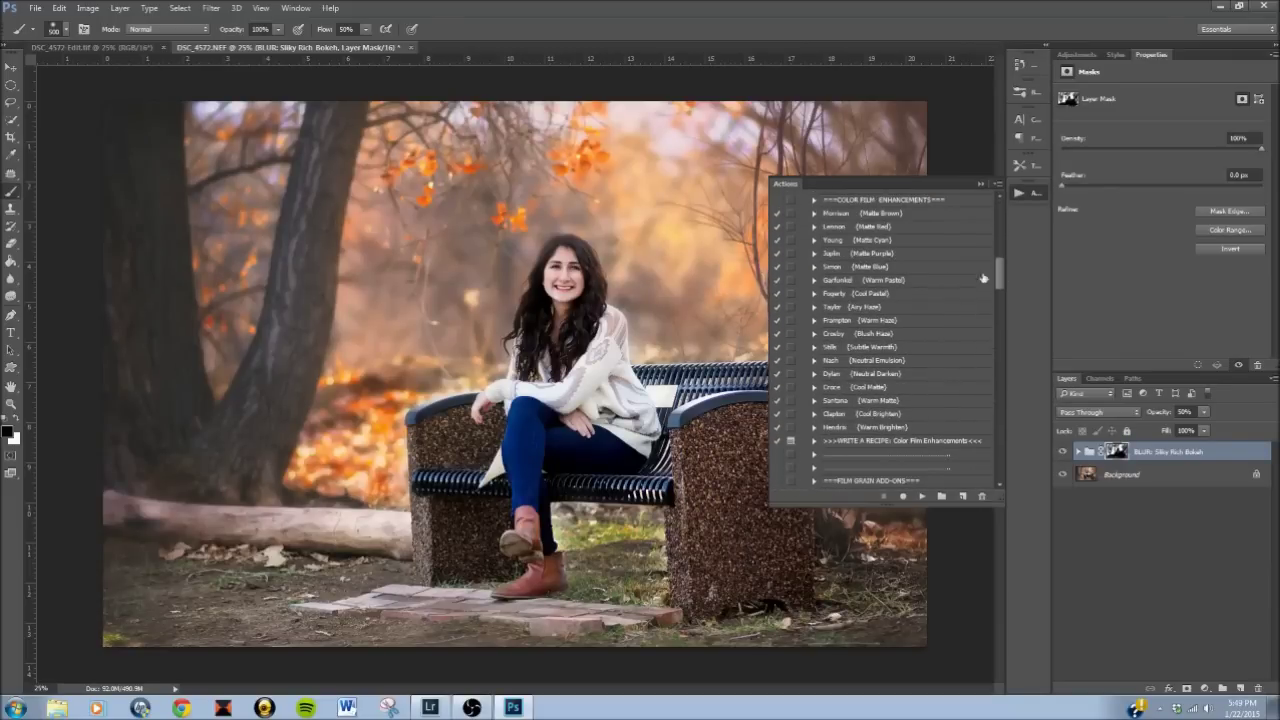
pyautogui.click(915, 254)
pyautogui.click(922, 496)
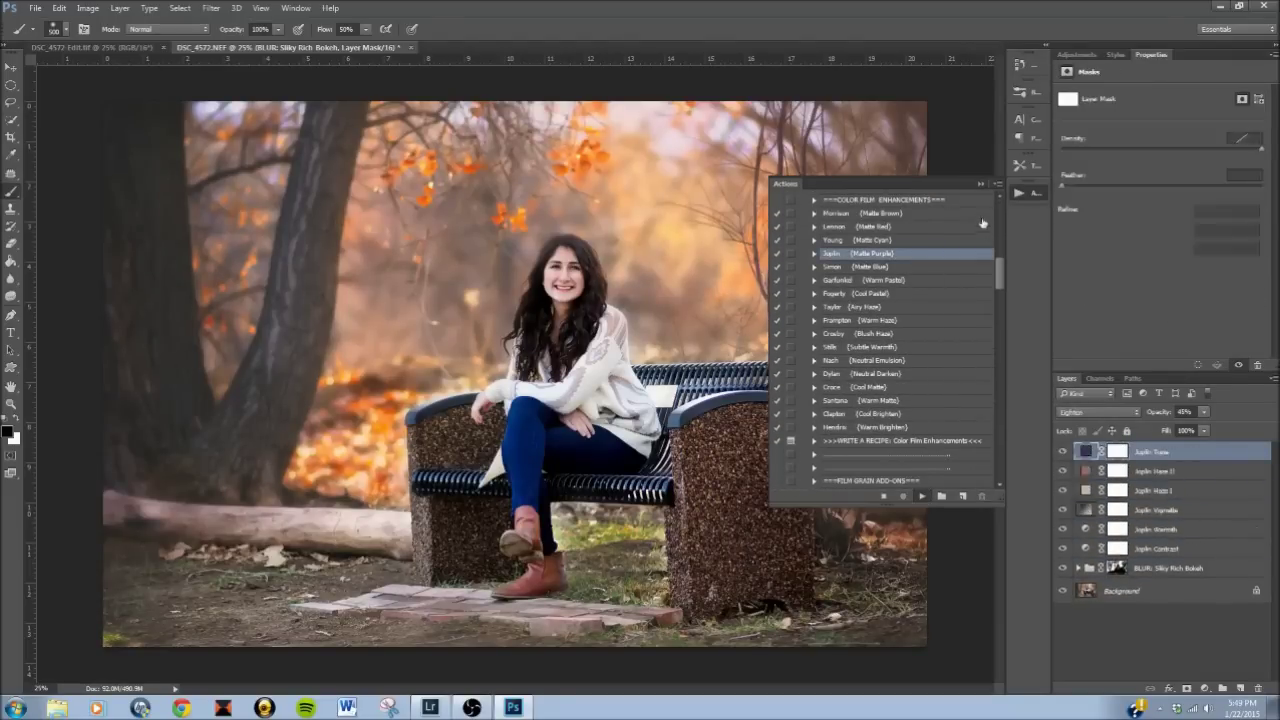
pyautogui.click(1022, 193)
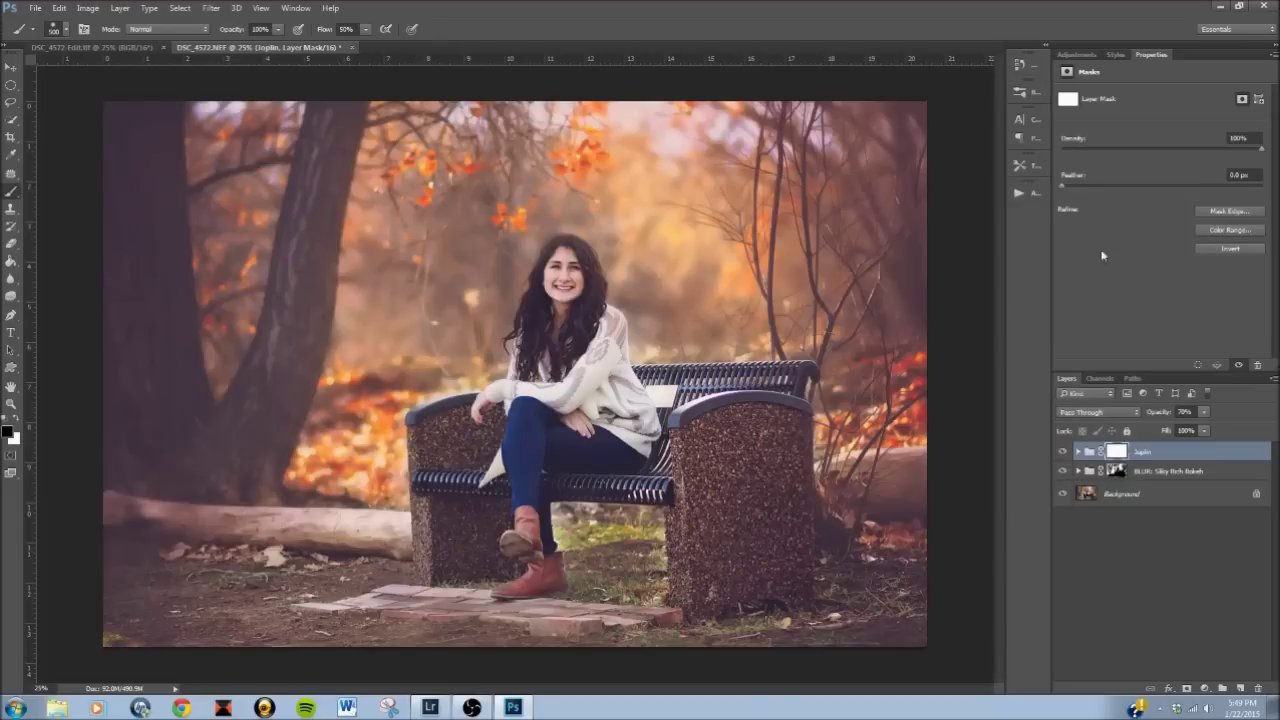
# - Lower the Joplin group's opacity to about 25%
pyautogui.click(1204, 412)
pyautogui.moveTo(1204, 426); pyautogui.dragTo(1173, 431)
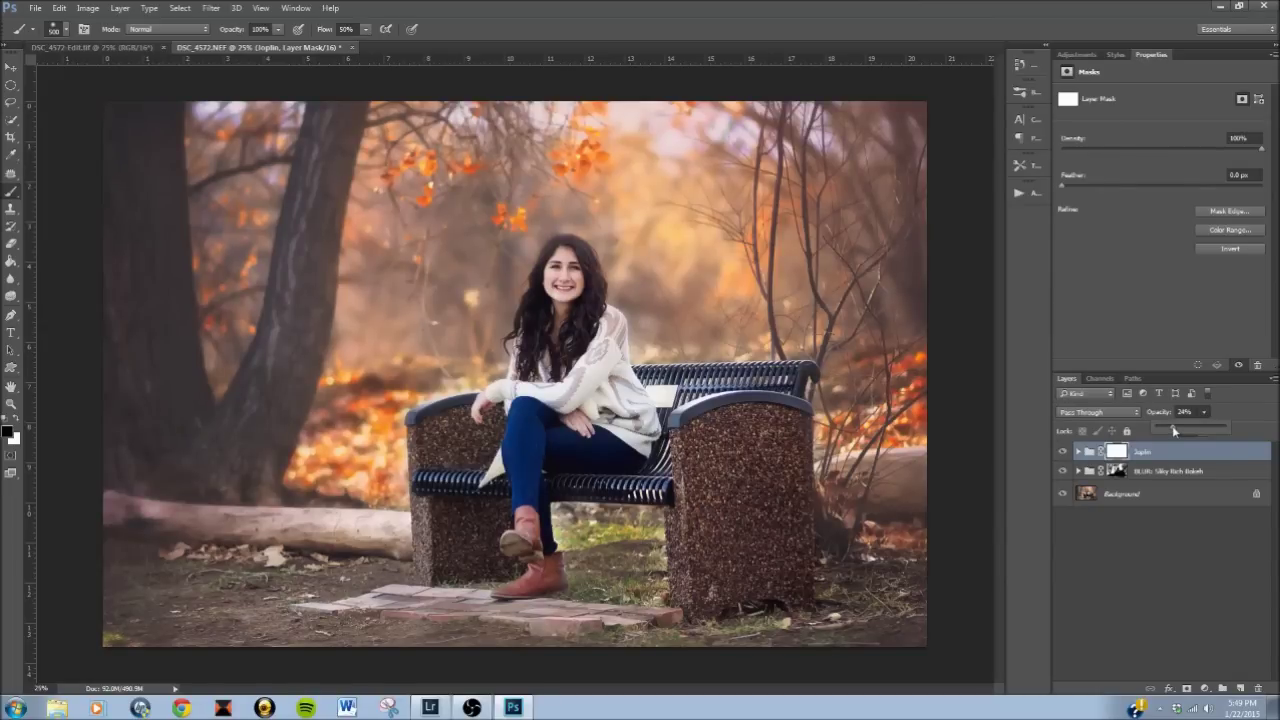
pyautogui.moveTo(1174, 430); pyautogui.dragTo(1174, 425)
# - Paint black on the Joplin mask over the woman and bench, and compare the portrait with and without the effect
pyautogui.click(560, 279)
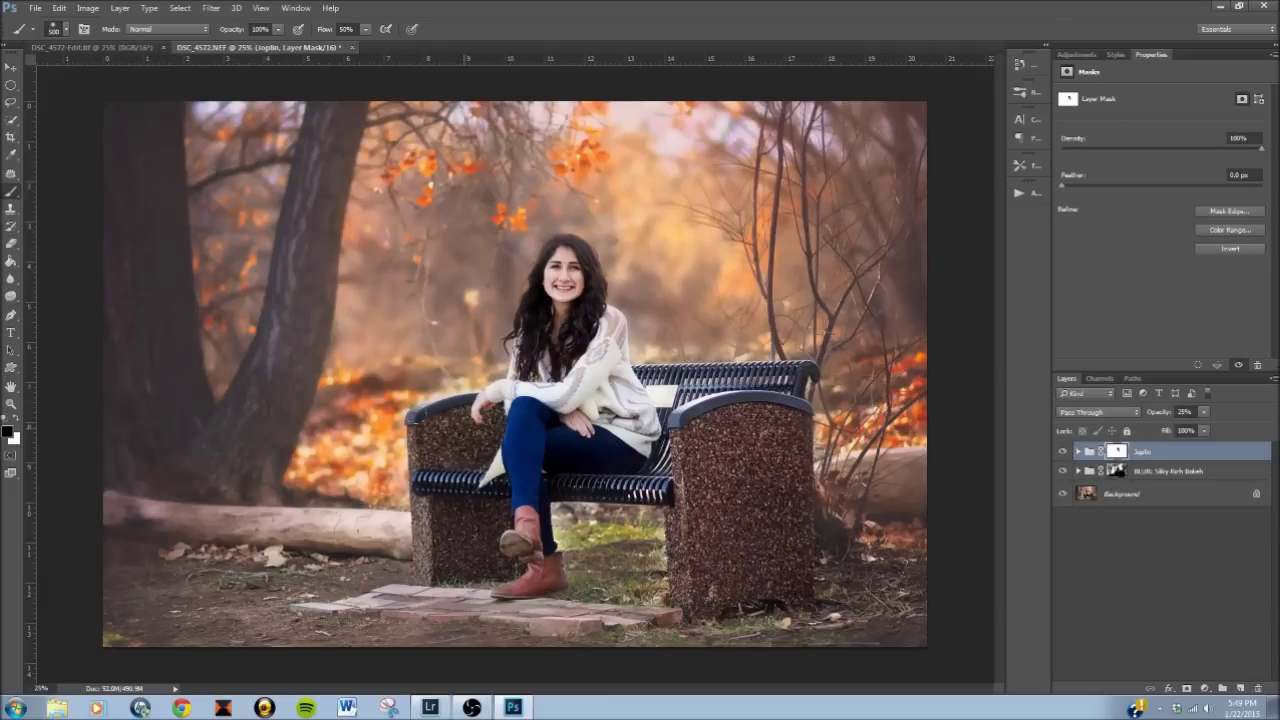
pyautogui.moveTo(492, 488)
pyautogui.mouseDown()
pyautogui.moveTo(511, 490)
pyautogui.moveTo(514, 460)
pyautogui.mouseUp()
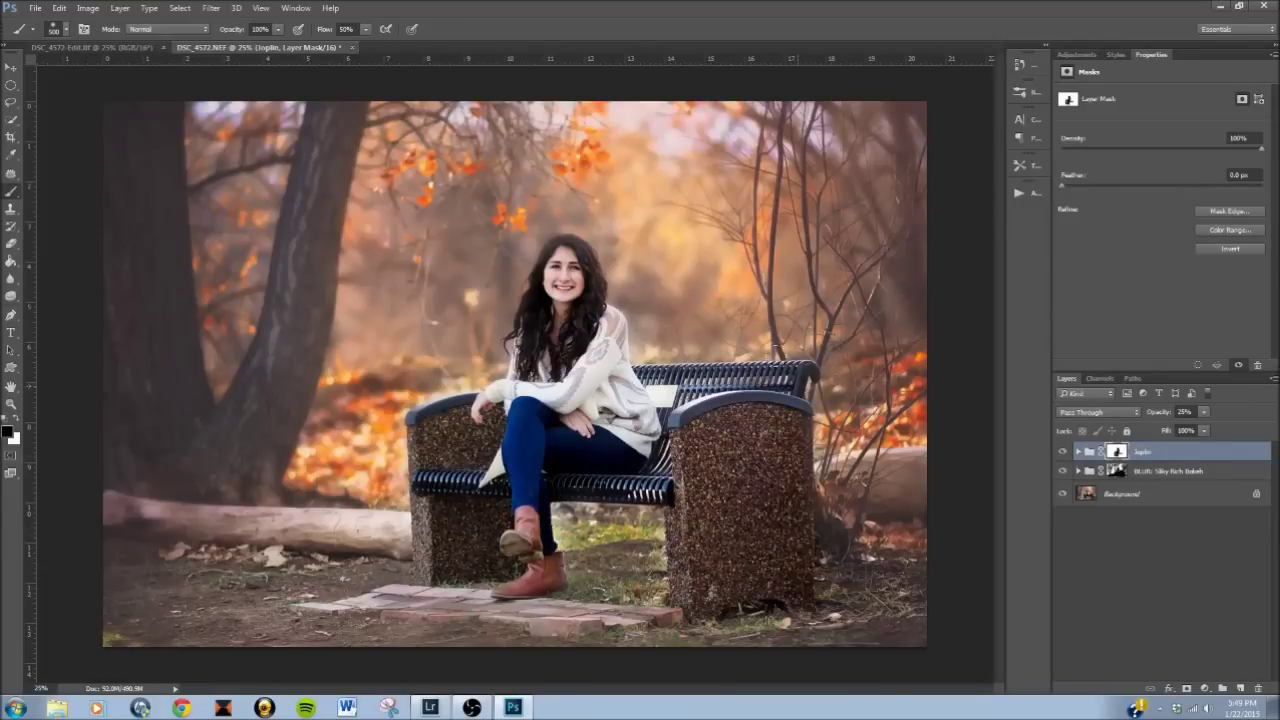
pyautogui.moveTo(740, 500); pyautogui.dragTo(770, 420)
pyautogui.click(1064, 451)
pyautogui.click(1066, 453)
# - Flatten the Joplin and Silky Rich Bokeh groups into the Background layer
pyautogui.click(1146, 497)
pyautogui.rightClick(1143, 497)
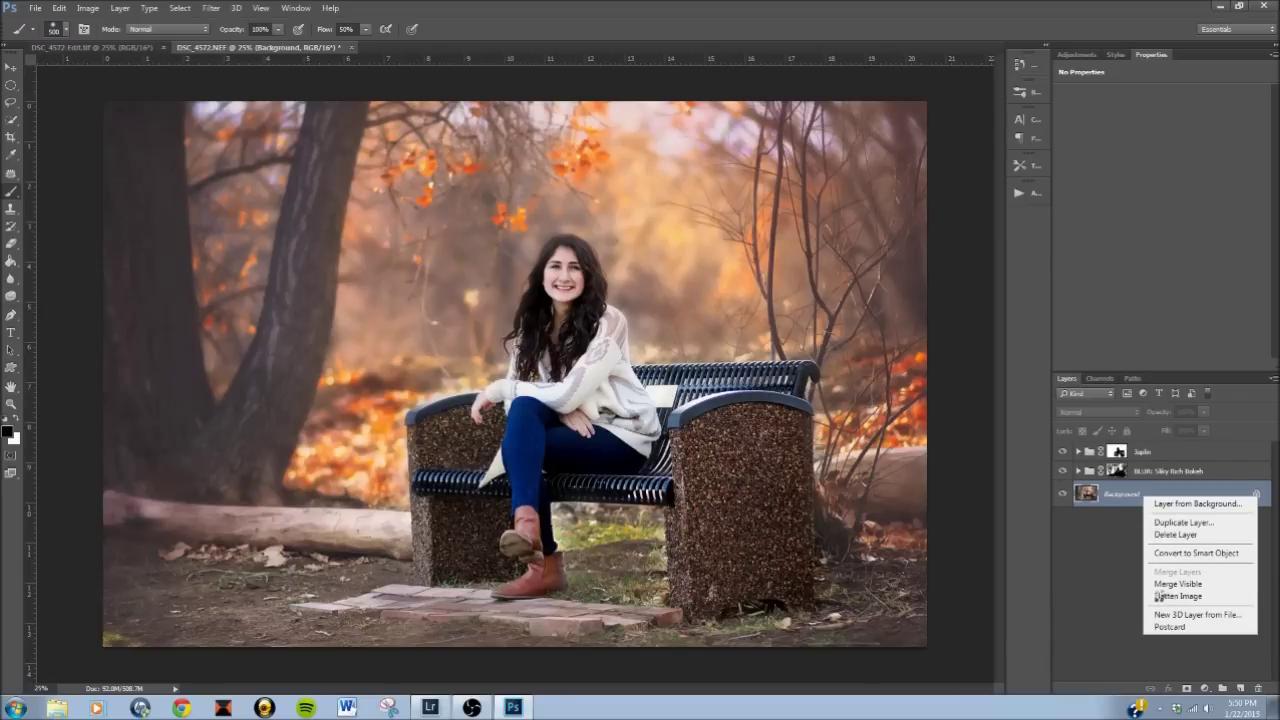
pyautogui.click(1158, 596)
# - Run the Painterly (Subtle) action from the Three Nails Workflow set on the flattened portrait
pyautogui.click(1019, 193)
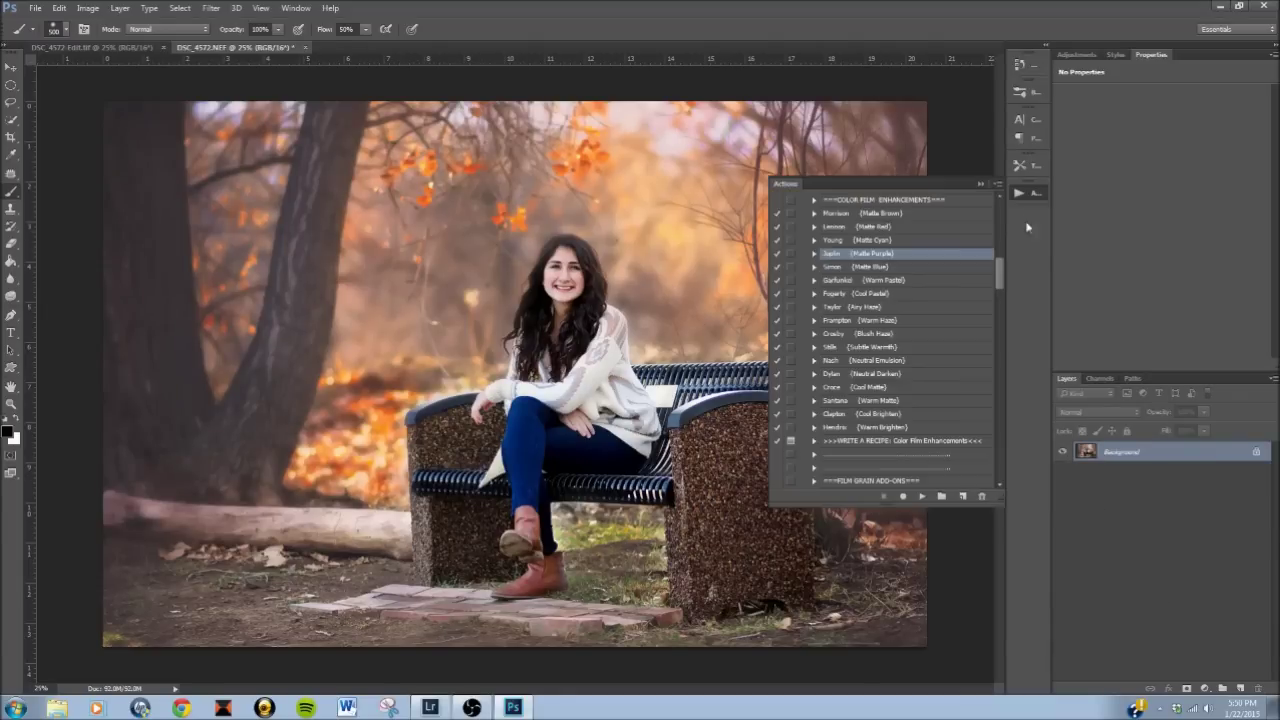
pyautogui.moveTo(999, 279); pyautogui.dragTo(999, 200)
pyautogui.click(803, 264)
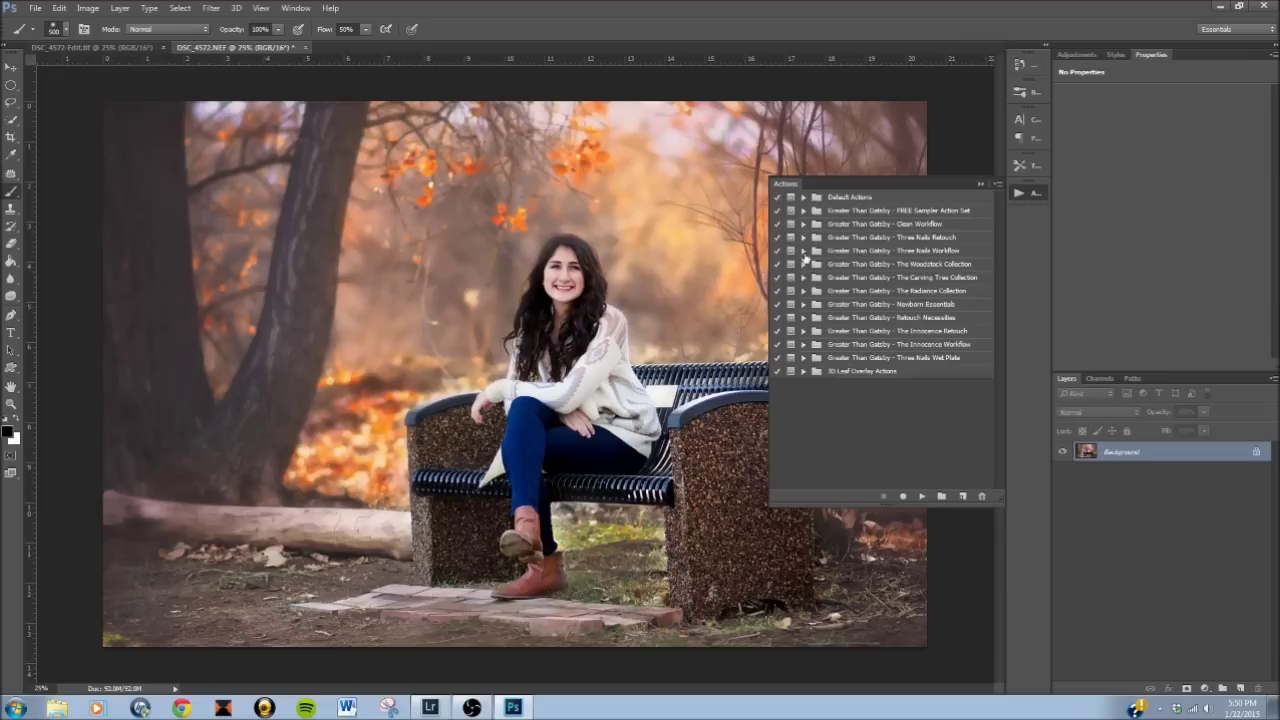
pyautogui.click(803, 251)
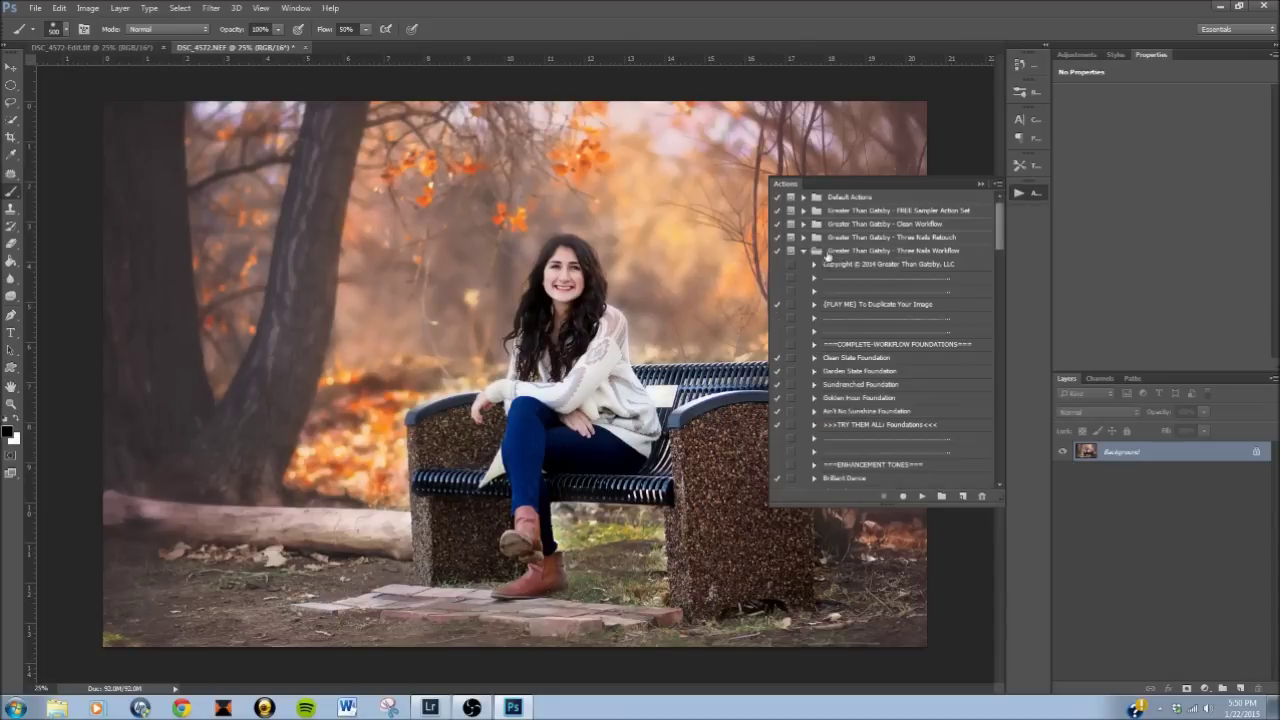
pyautogui.moveTo(1000, 233); pyautogui.dragTo(1010, 383)
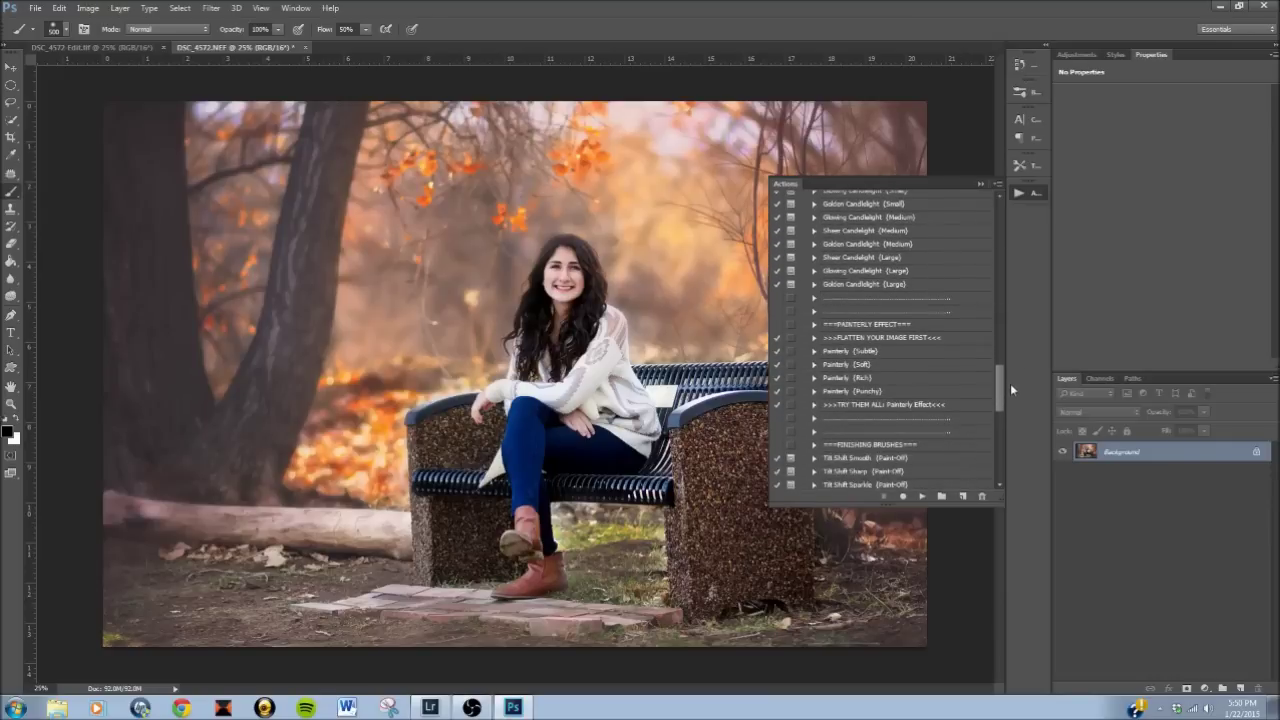
pyautogui.click(884, 352)
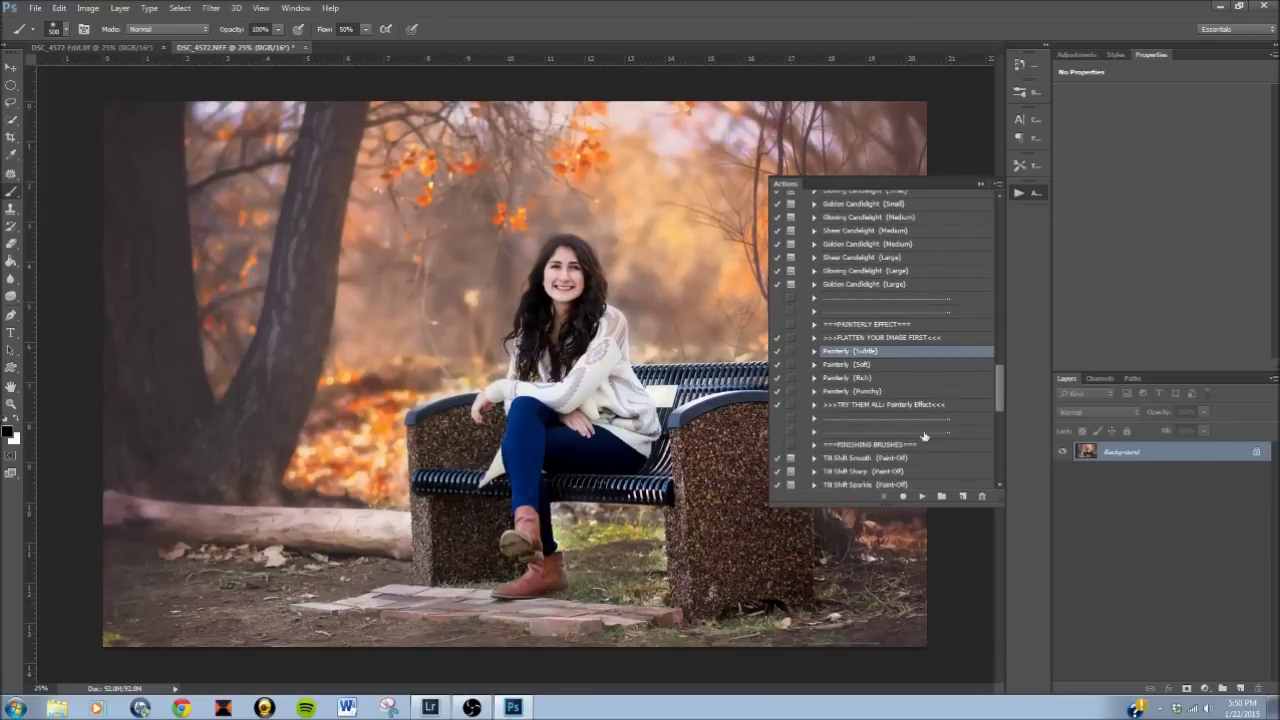
pyautogui.click(923, 497)
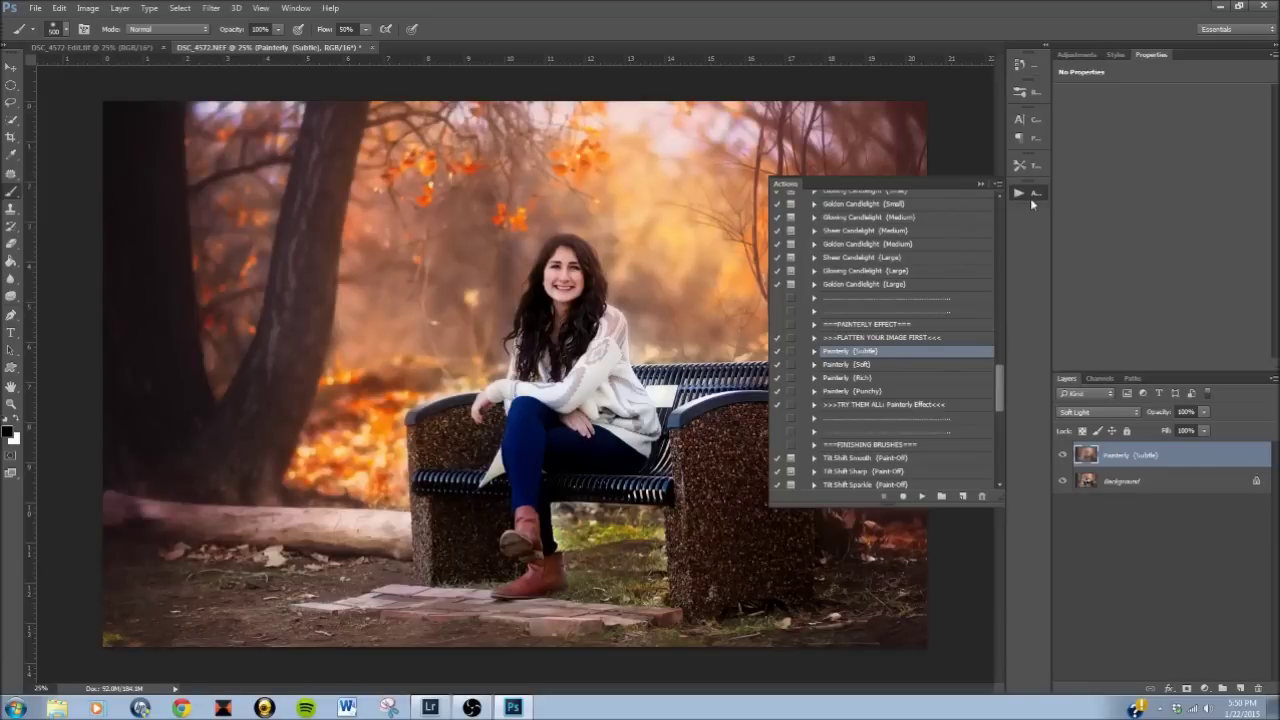
pyautogui.click(1028, 198)
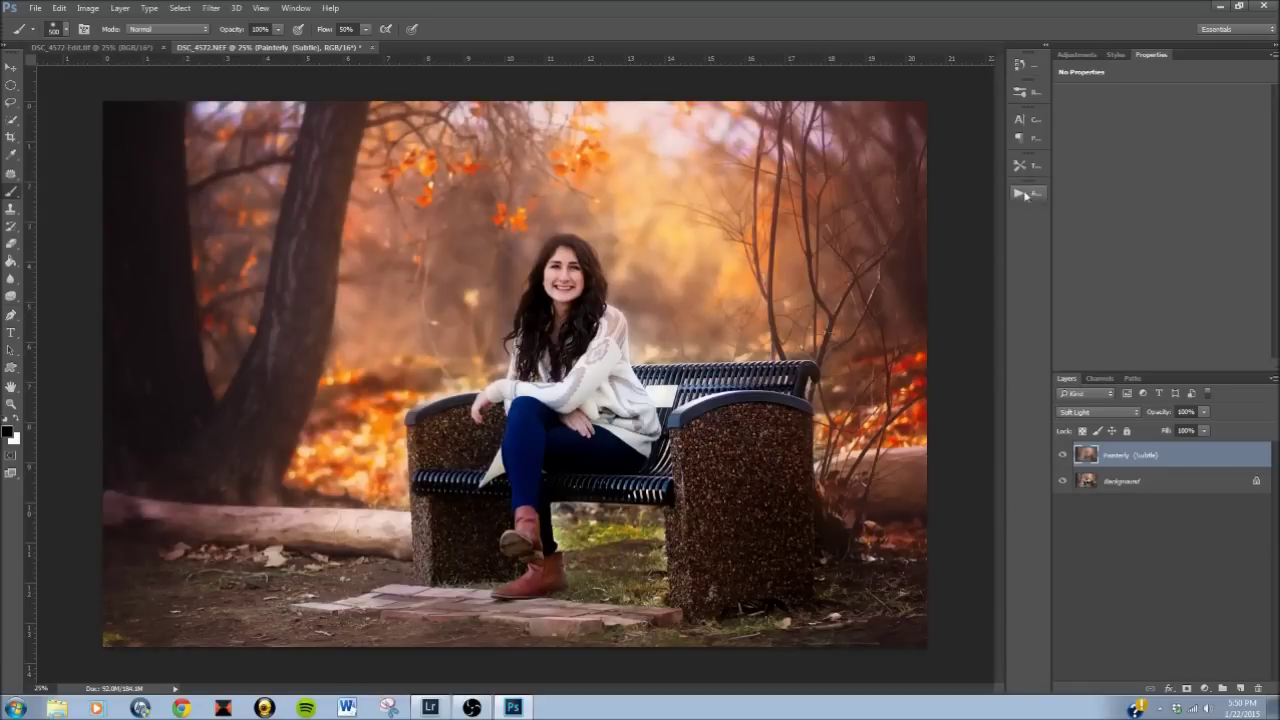
# - Compare the portrait with and without the Painterly (Subtle) layer, leaving the layer hidden
pyautogui.click(1063, 455)
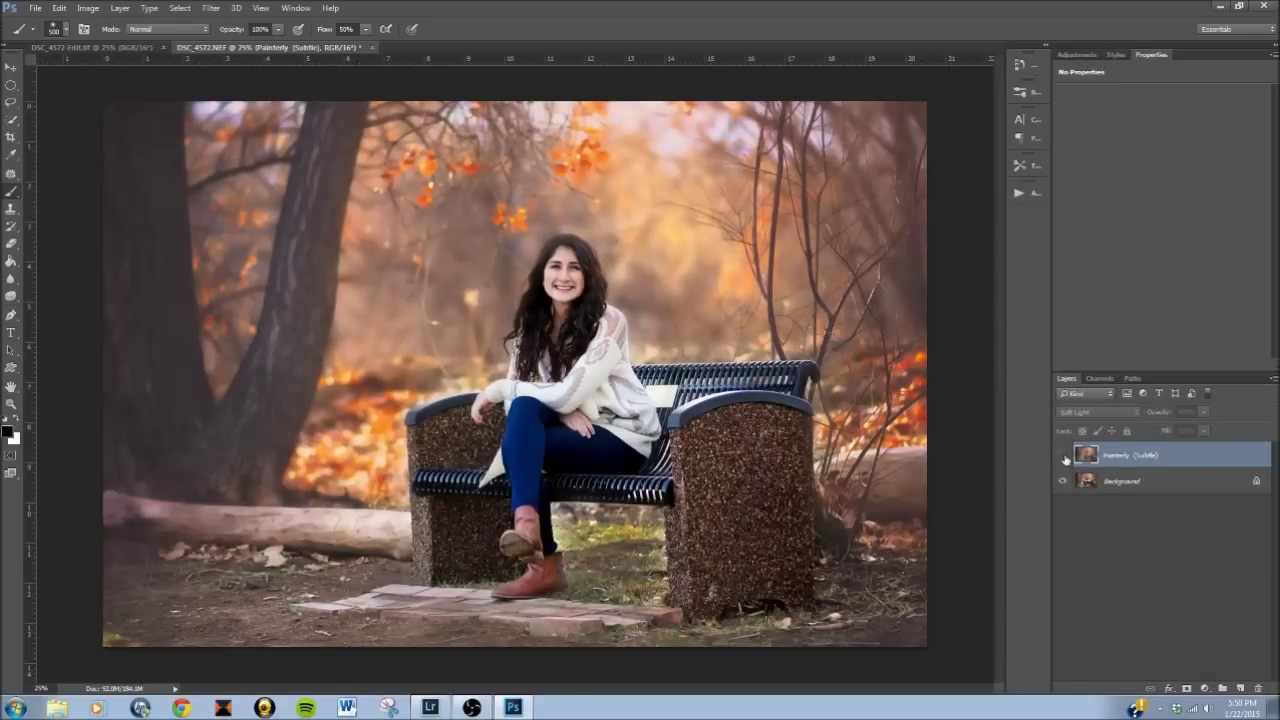
pyautogui.click(1063, 455)
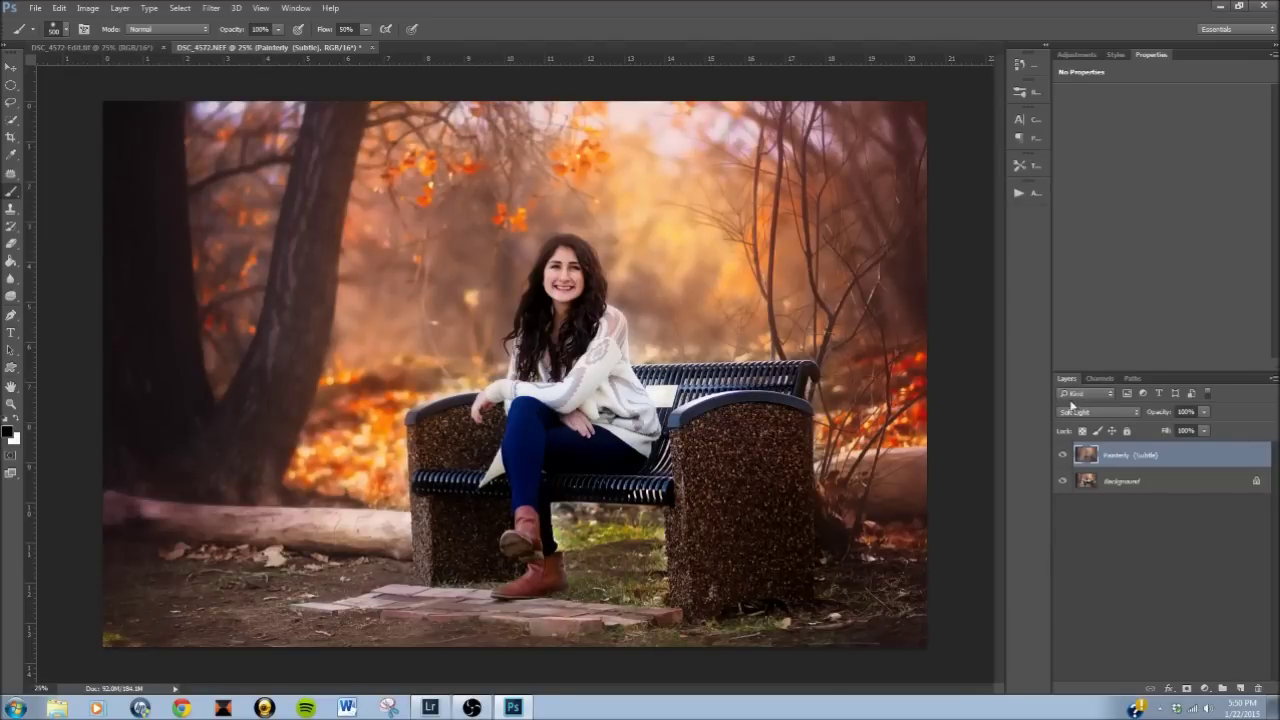
pyautogui.click(1064, 455)
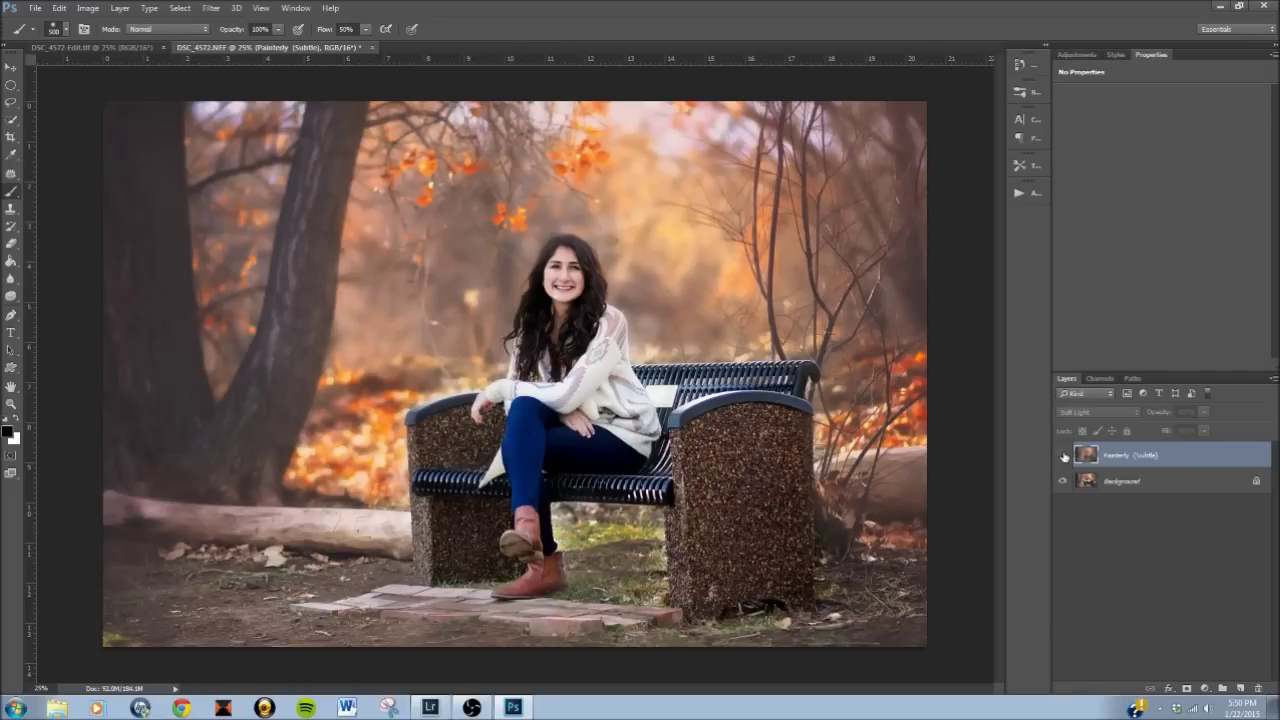
pyautogui.click(1064, 455)
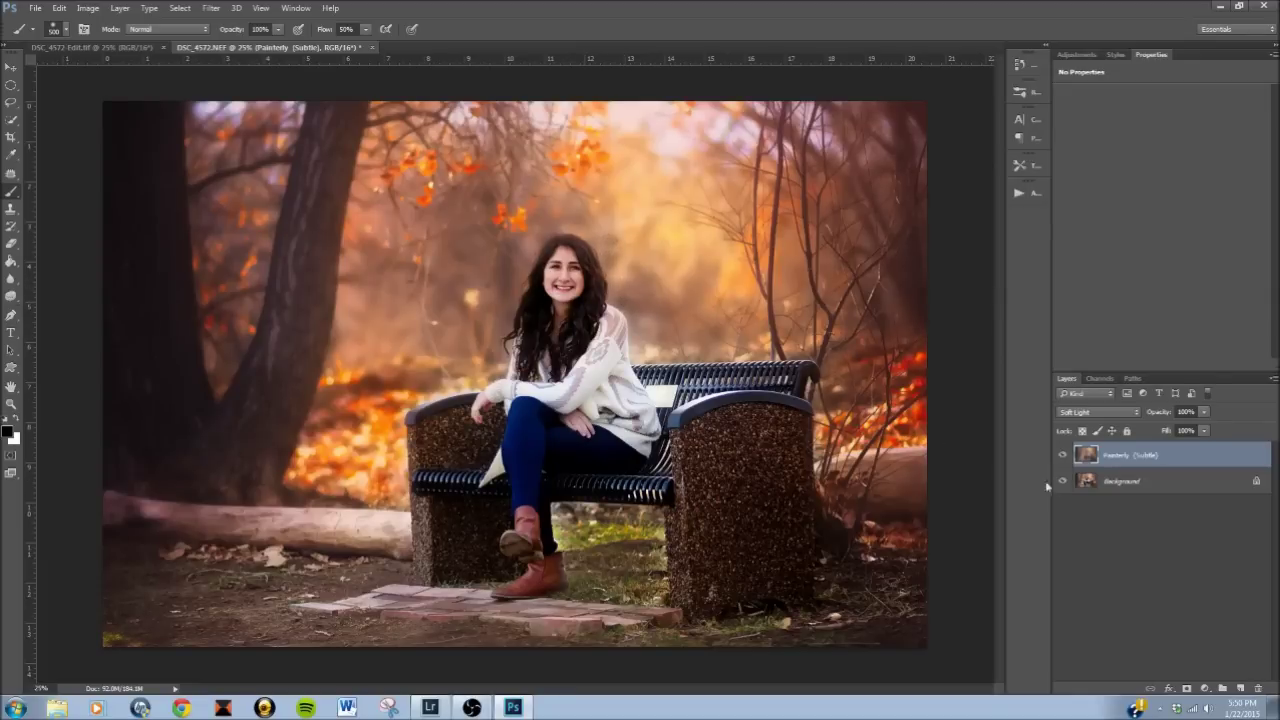
pyautogui.click(1064, 456)
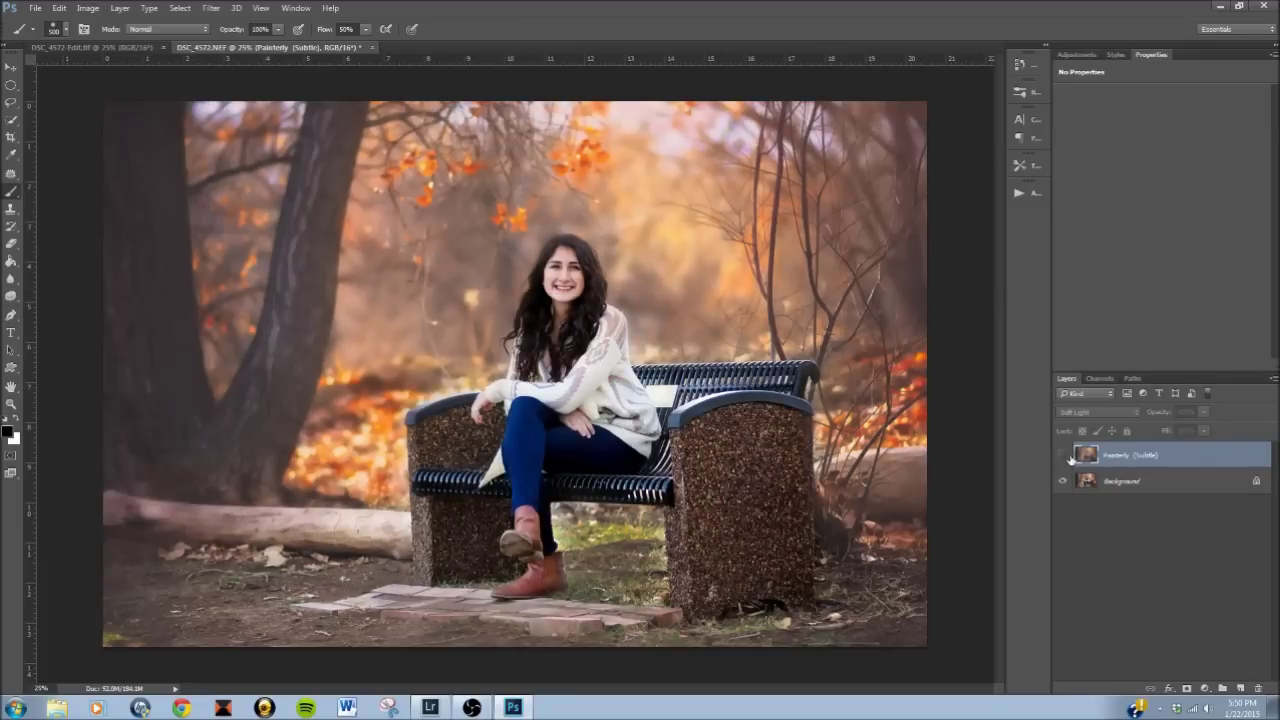
# - Select the woman and the whole bench on the Background layer with the Quick Selection tool
pyautogui.click(1121, 485)
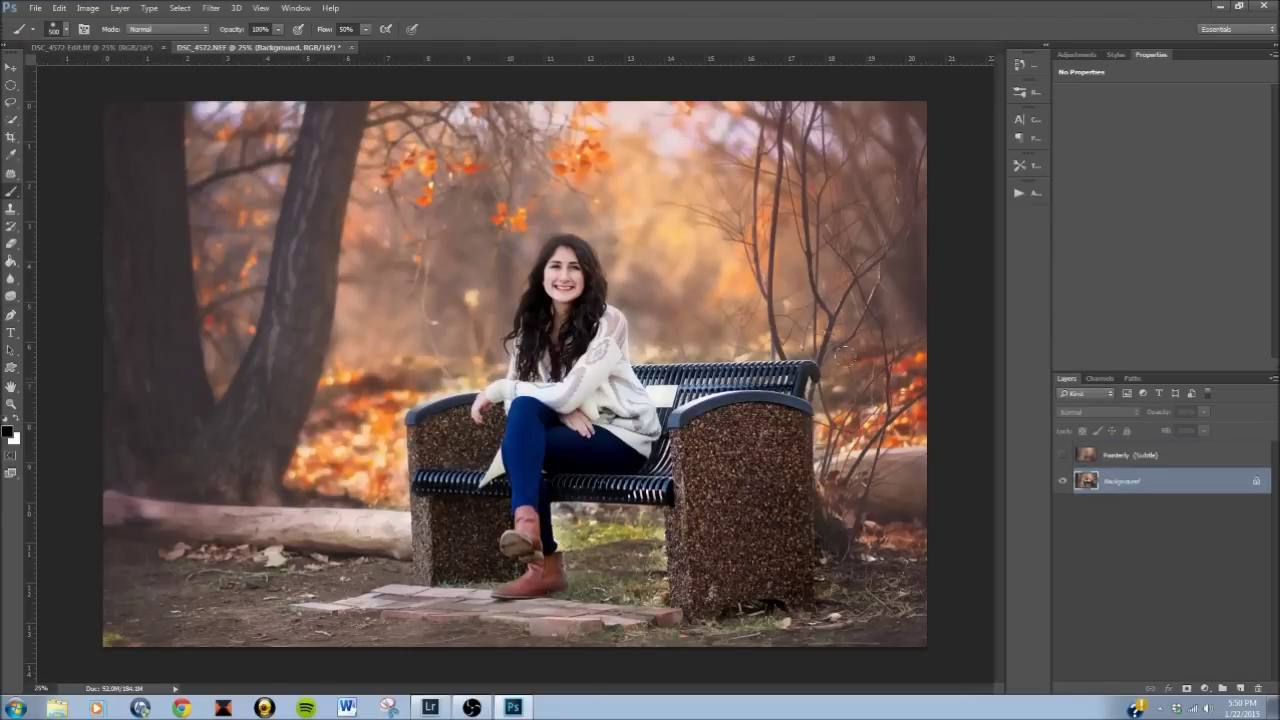
pyautogui.click(13, 122)
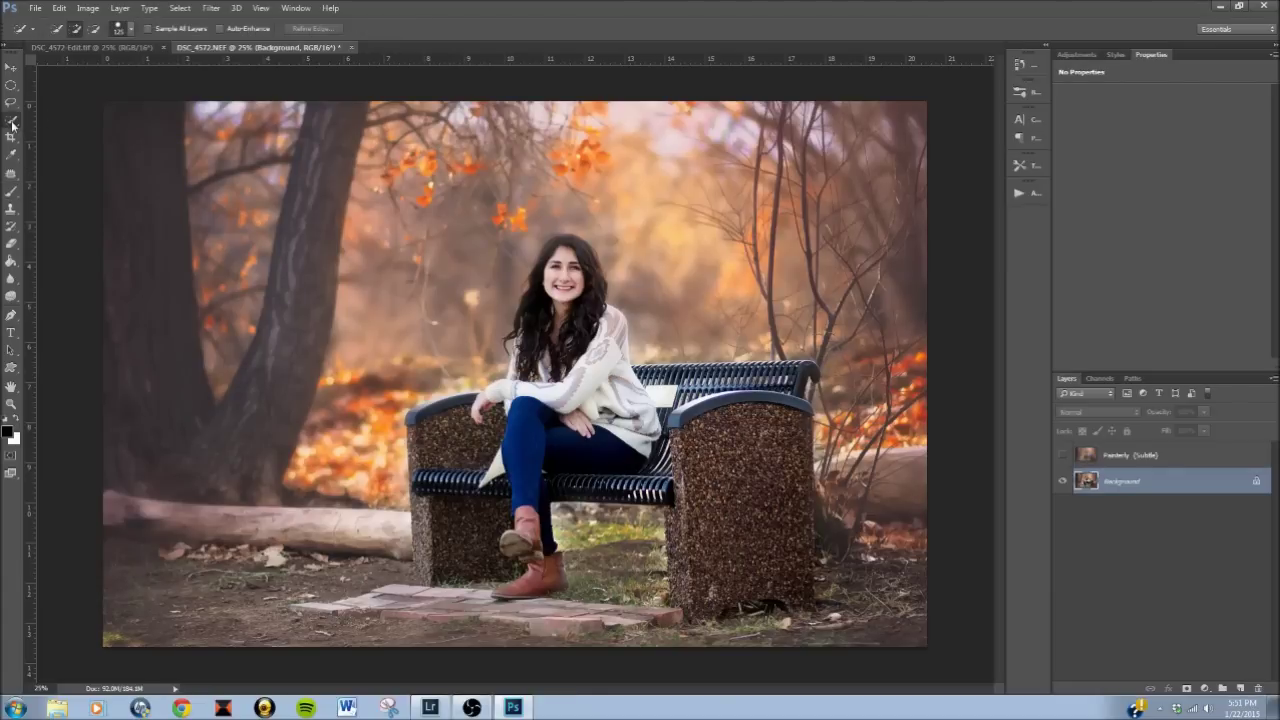
pyautogui.rightClick(13, 122)
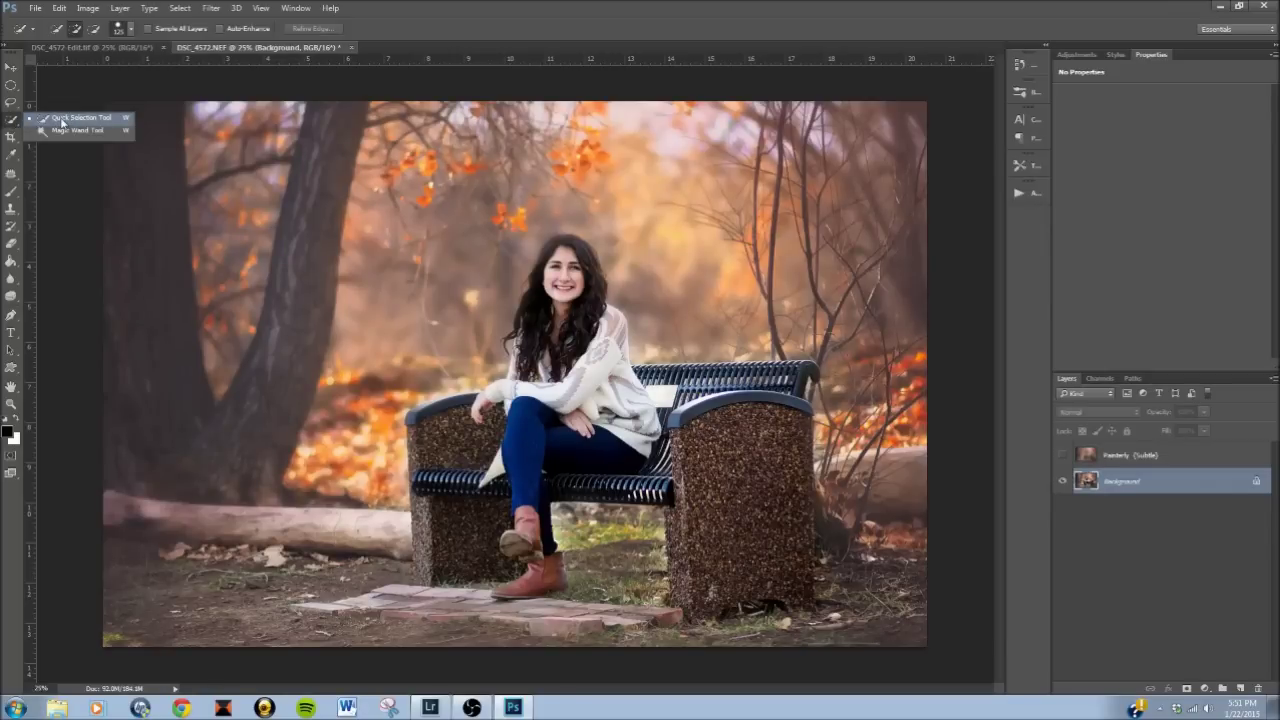
pyautogui.click(13, 123)
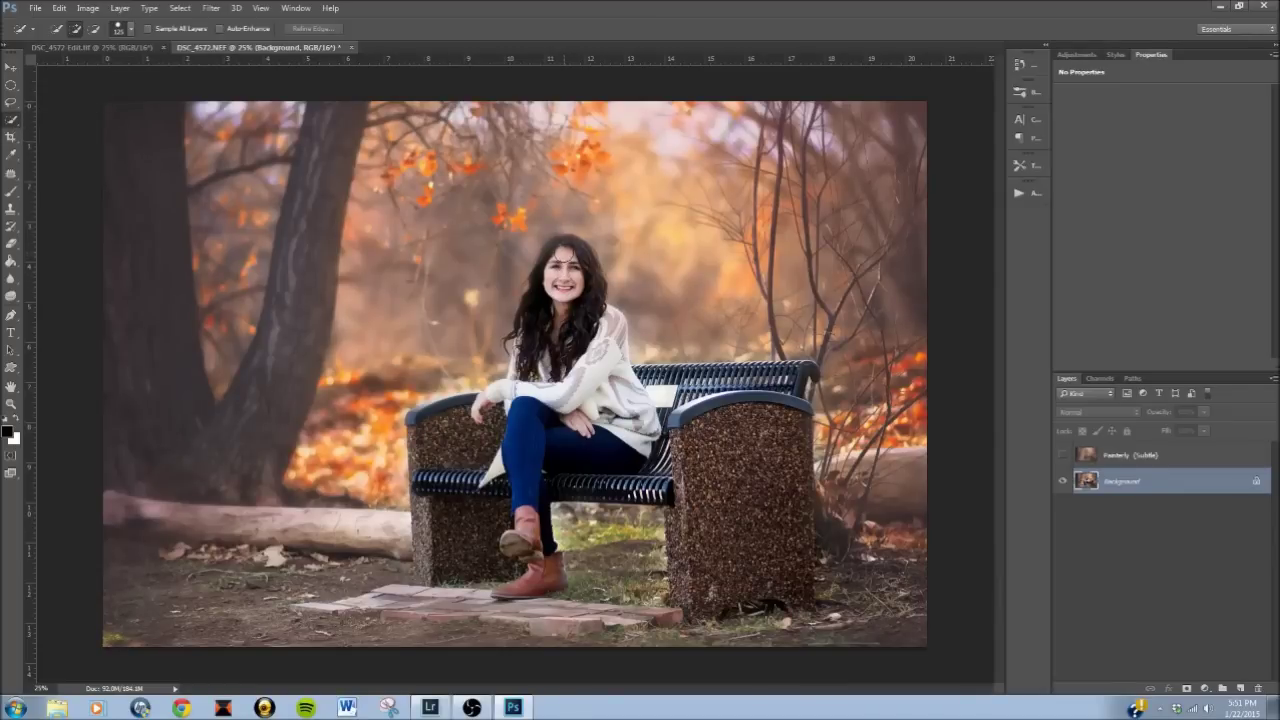
pyautogui.moveTo(562, 255)
pyautogui.mouseDown()
pyautogui.moveTo(568, 290)
pyautogui.moveTo(570, 250)
pyautogui.moveTo(617, 352)
pyautogui.moveTo(614, 428)
pyautogui.moveTo(544, 442)
pyautogui.mouseUp()
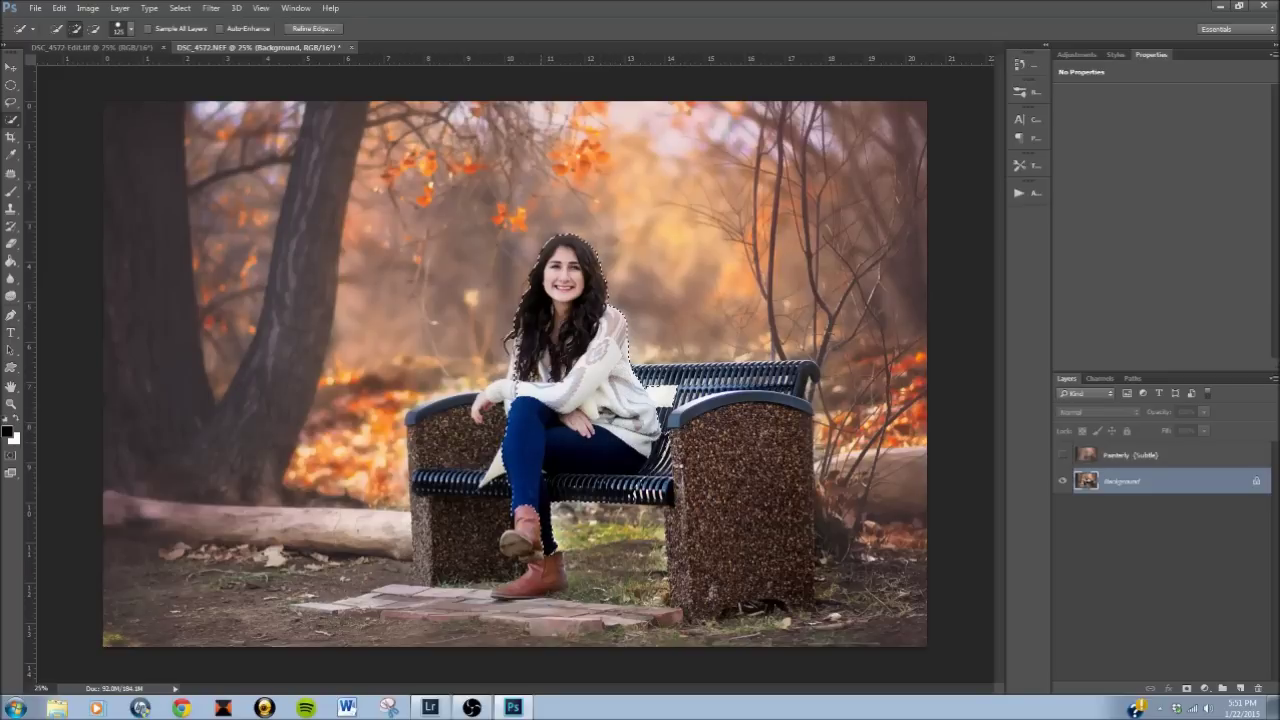
pyautogui.moveTo(746, 562)
pyautogui.mouseDown()
pyautogui.moveTo(782, 550)
pyautogui.moveTo(778, 390)
pyautogui.moveTo(805, 372)
pyautogui.moveTo(647, 380)
pyautogui.mouseUp()
pyautogui.moveTo(481, 419)
pyautogui.mouseDown()
pyautogui.moveTo(460, 427)
pyautogui.moveTo(439, 531)
pyautogui.moveTo(451, 547)
pyautogui.mouseUp()
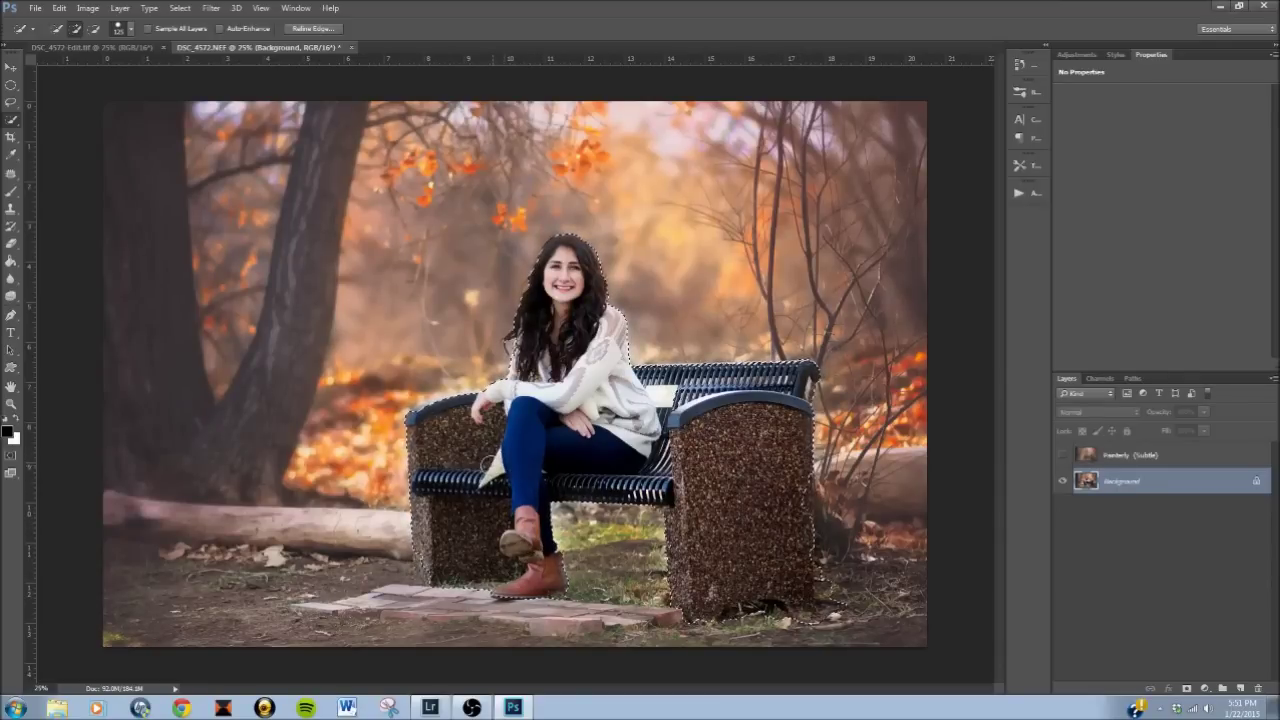
# - Show the Painterly (Subtle) layer as a clipping mask and clear its effect inside the woman-and-bench selection
pyautogui.click(1063, 455)
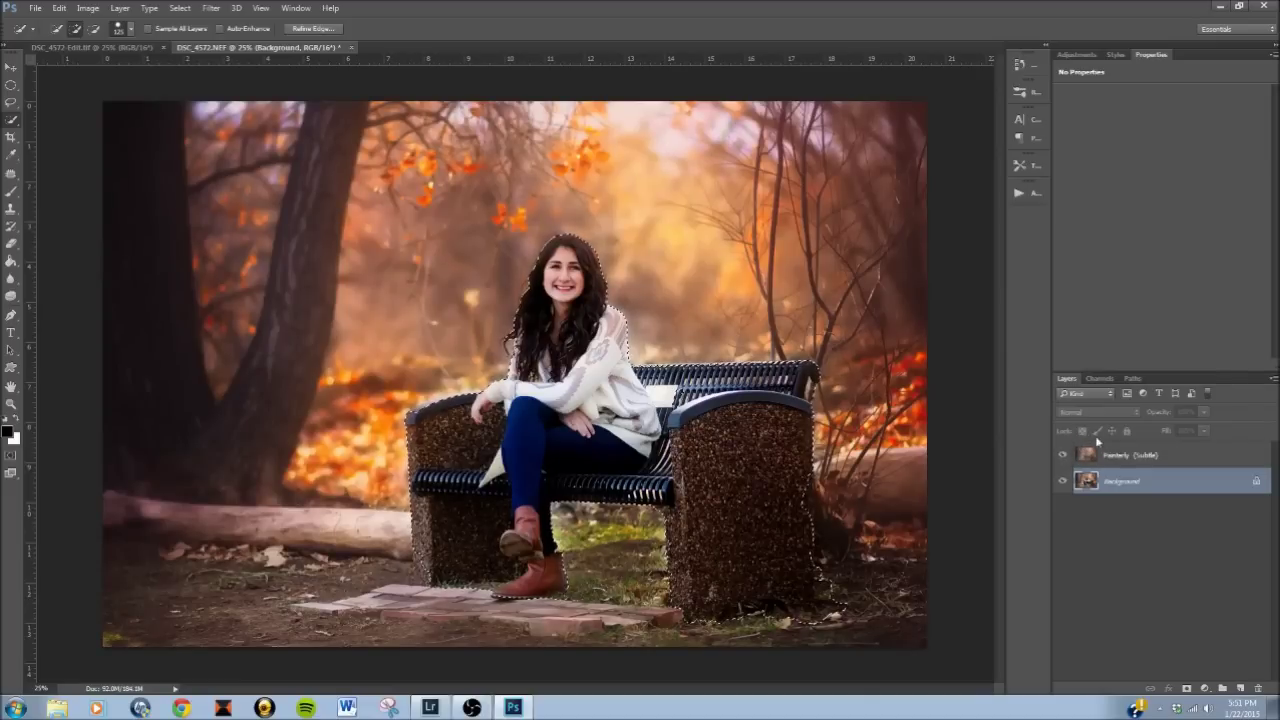
pyautogui.click(1125, 458)
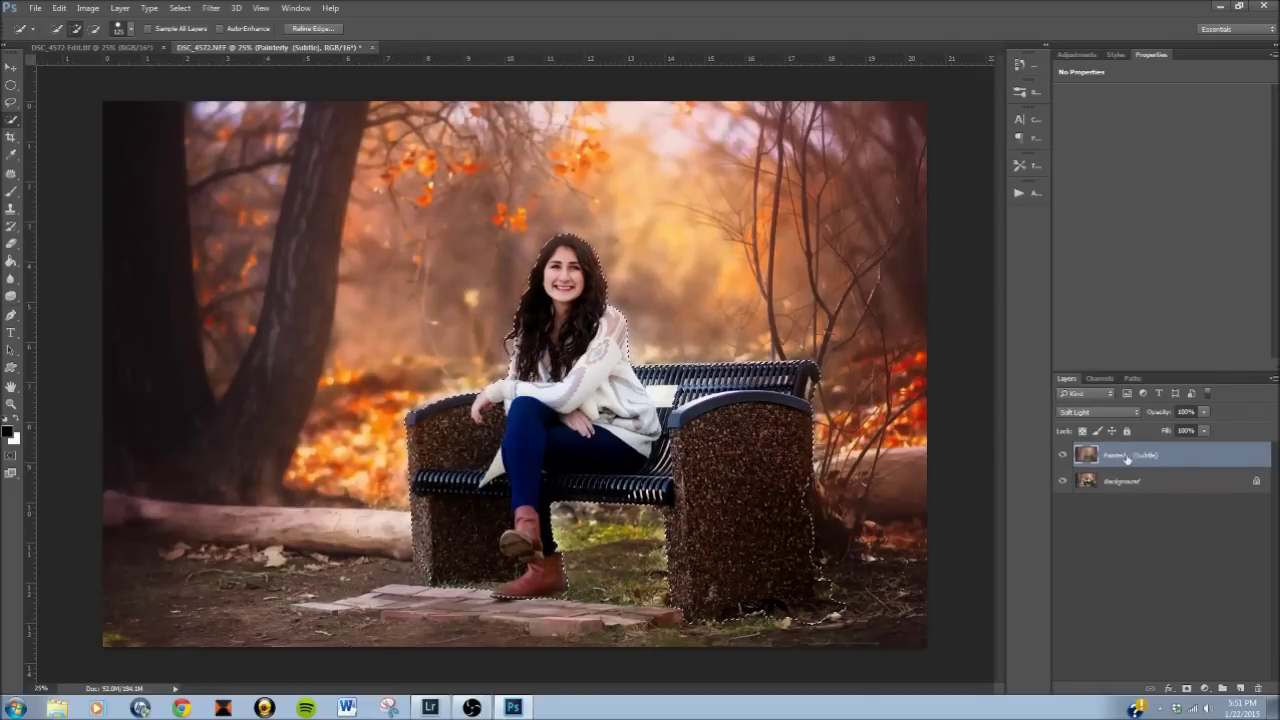
pyautogui.rightClick(1128, 461)
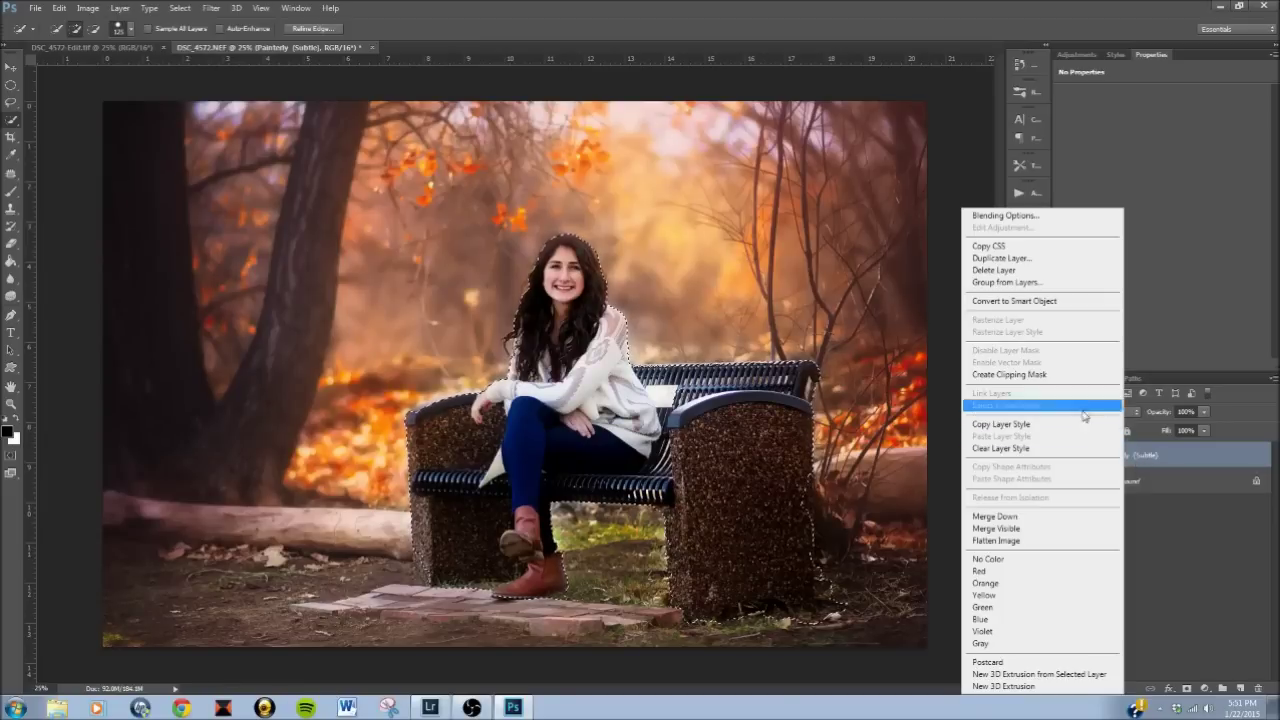
pyautogui.click(1034, 376)
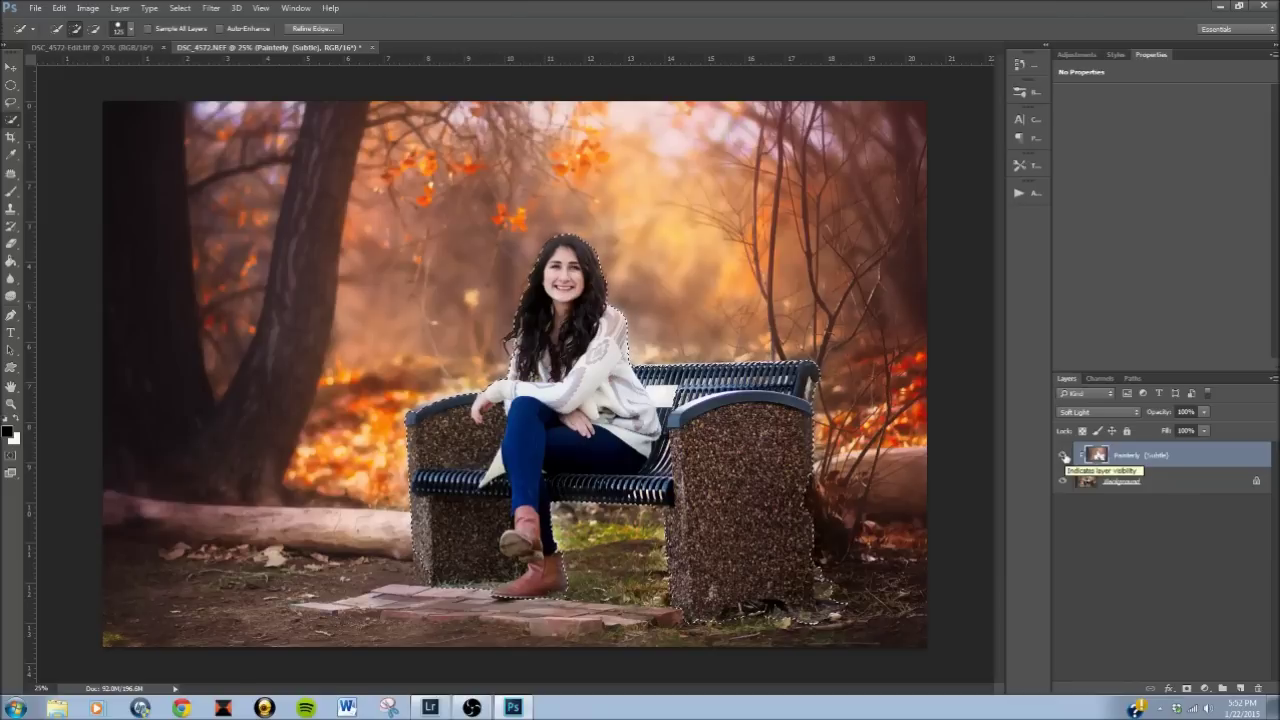
pyautogui.hotkey('ctrl', 'd')
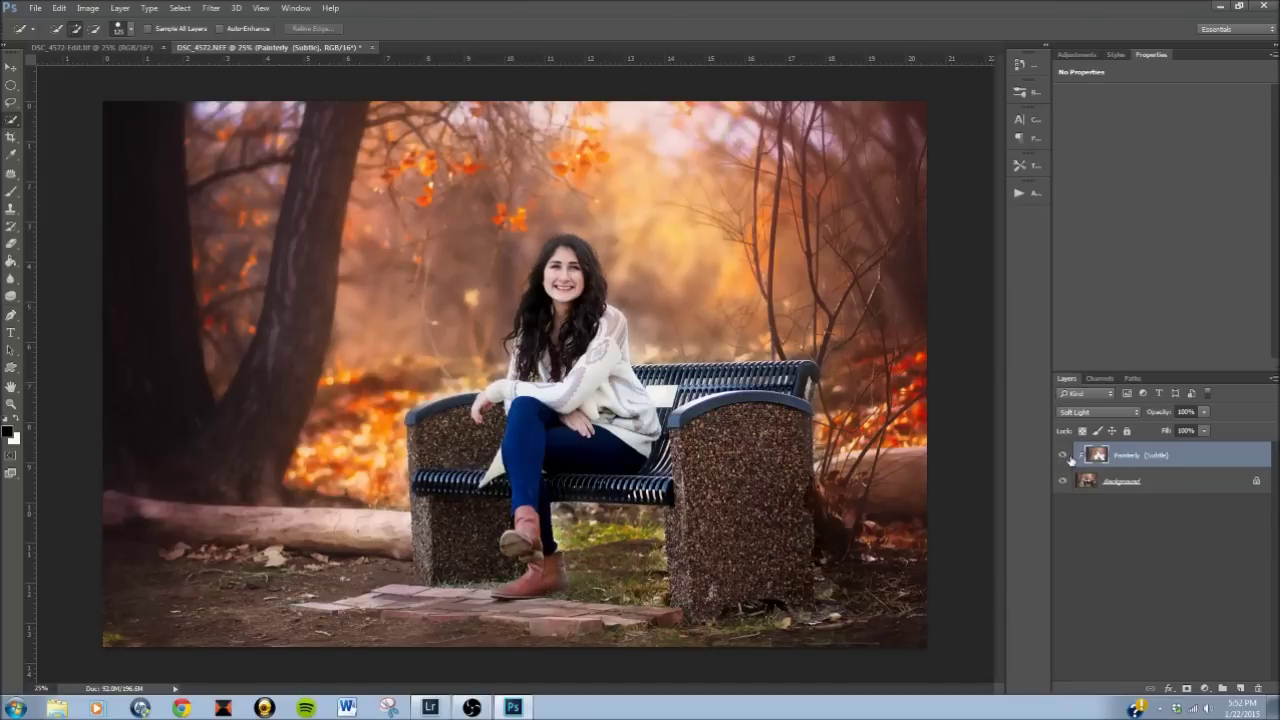
# - Compare the portrait with and without the Painterly layer, and undo the clearing over the woman and bench
pyautogui.click(1064, 455)
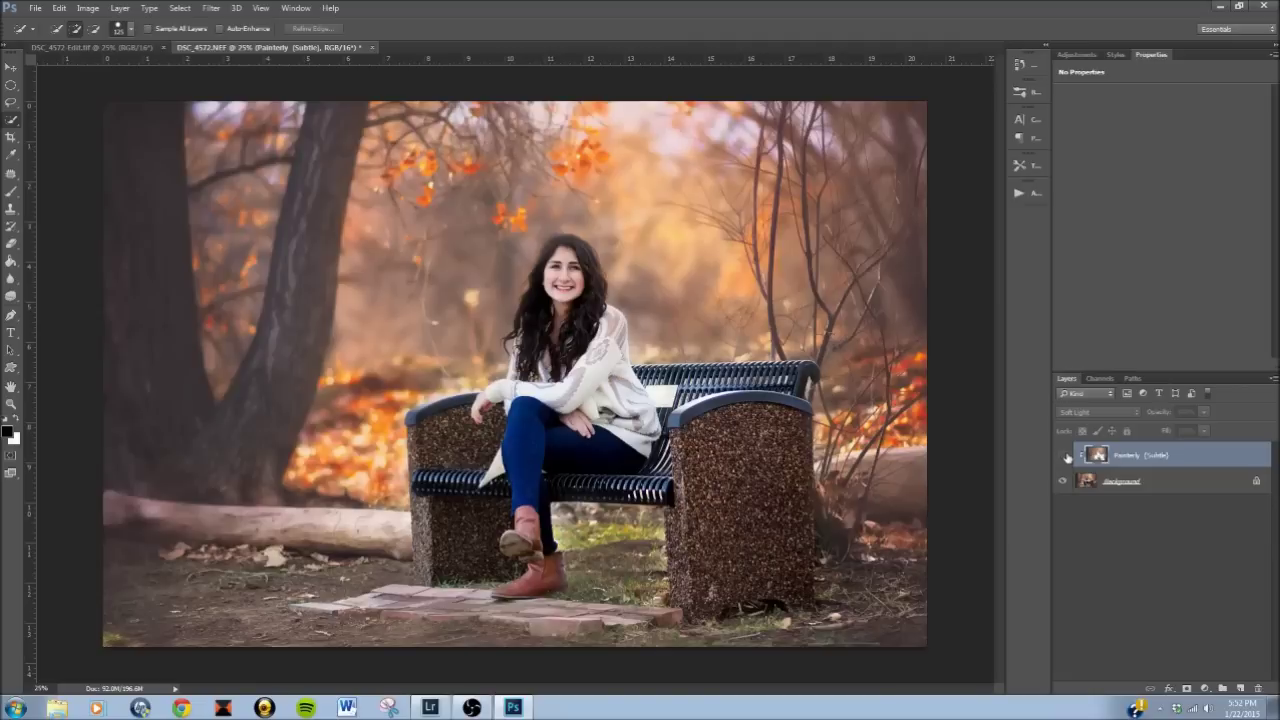
pyautogui.click(1064, 455)
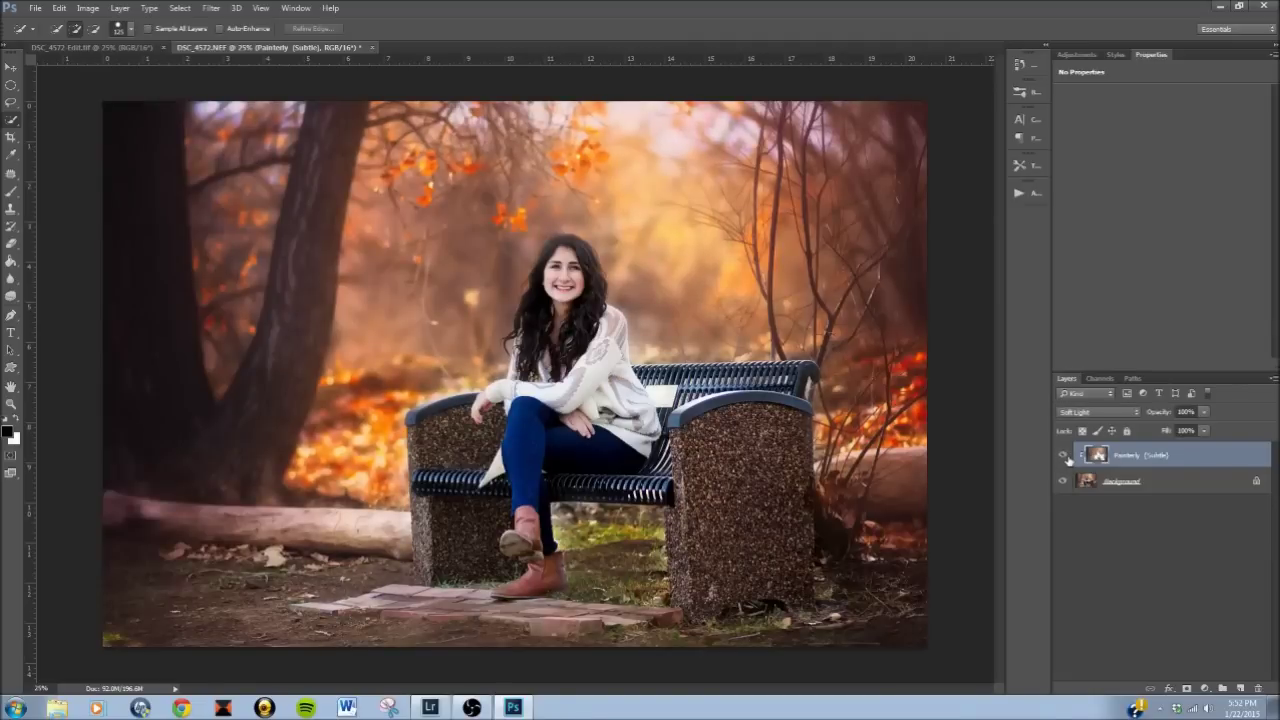
pyautogui.click(1064, 455)
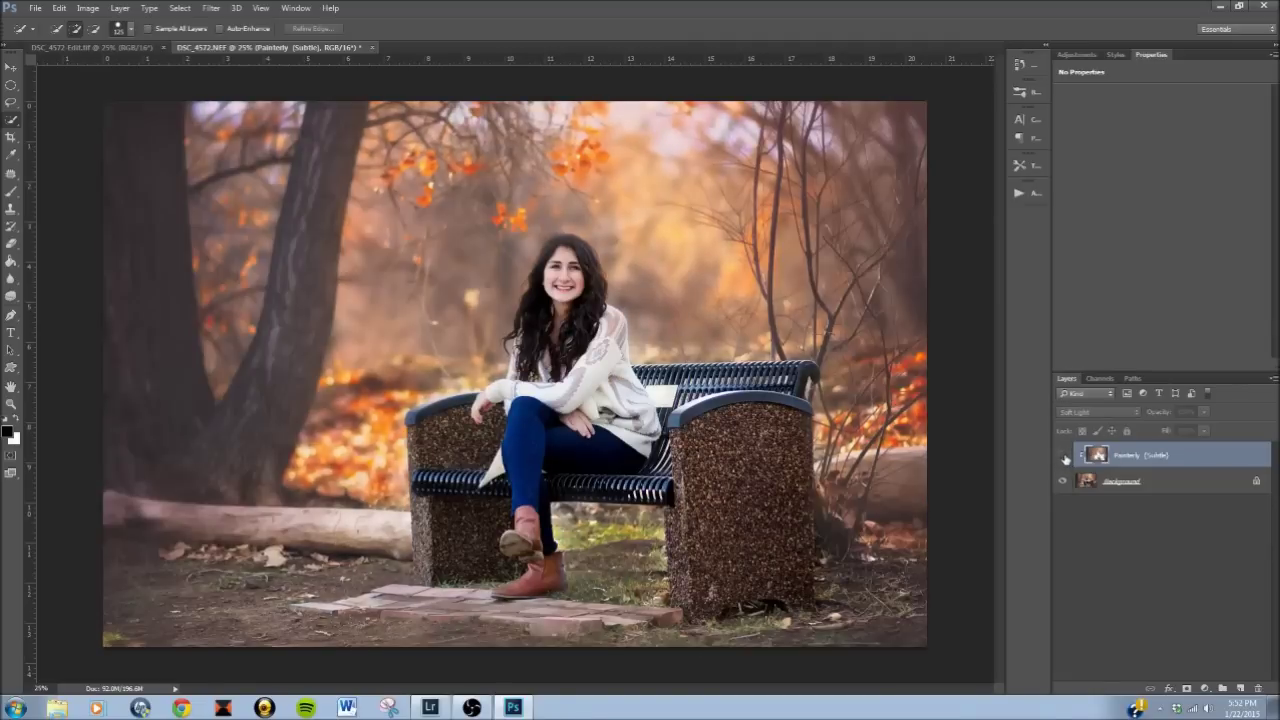
pyautogui.click(1064, 455)
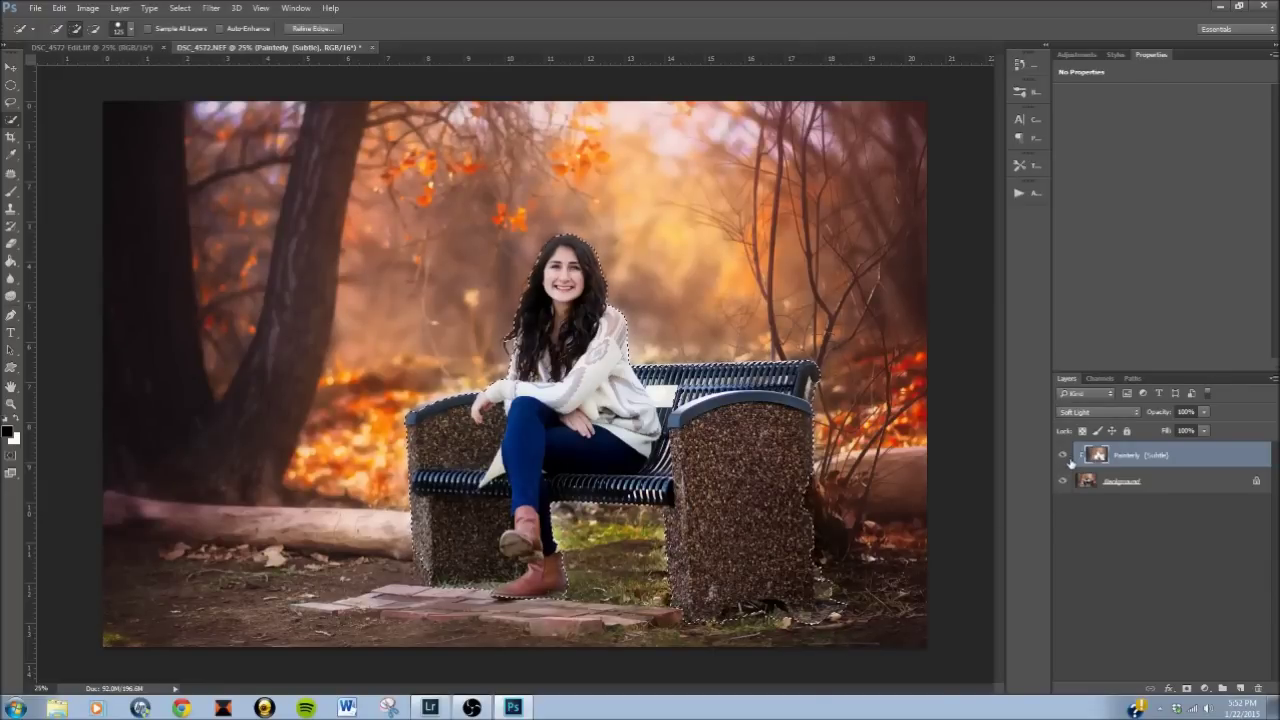
pyautogui.hotkey('ctrl', 'shift', 'd')
pyautogui.hotkey('ctrl', 'd')
# - With the Painterly layer hidden, quick-select only the woman on the Background layer and subtract stray areas around her
pyautogui.click(1063, 455)
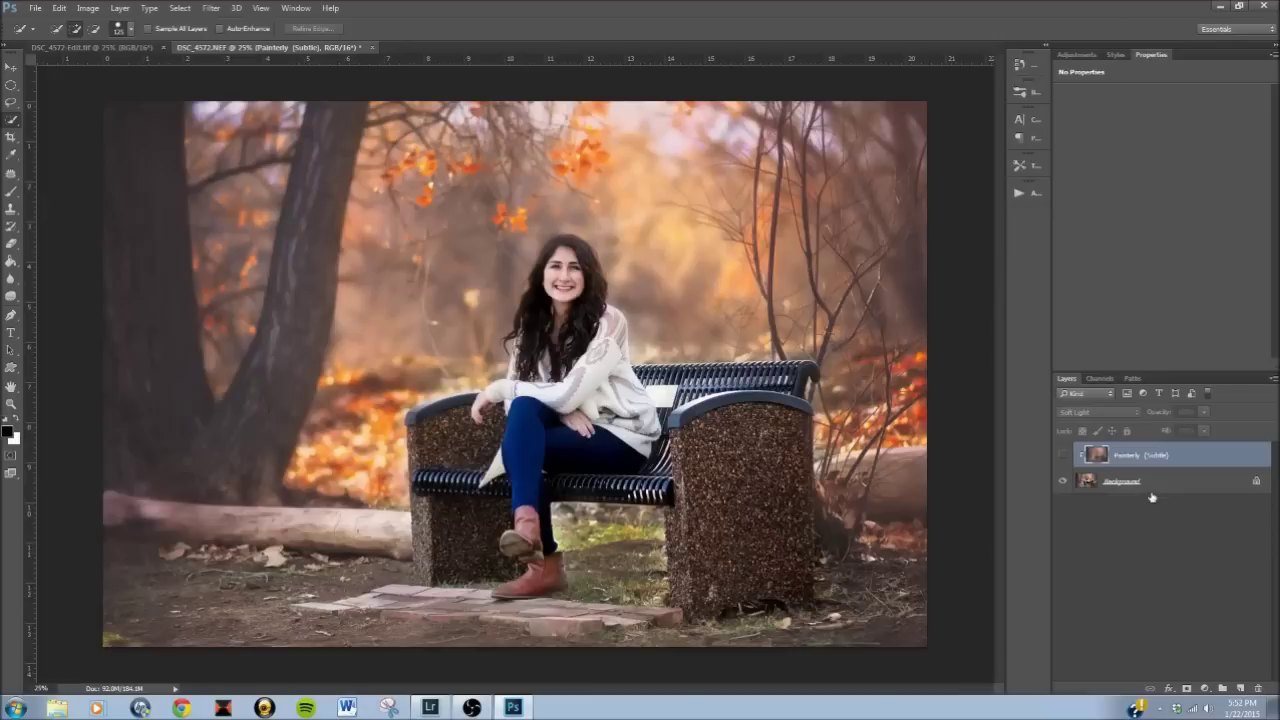
pyautogui.click(1156, 485)
pyautogui.press(']')
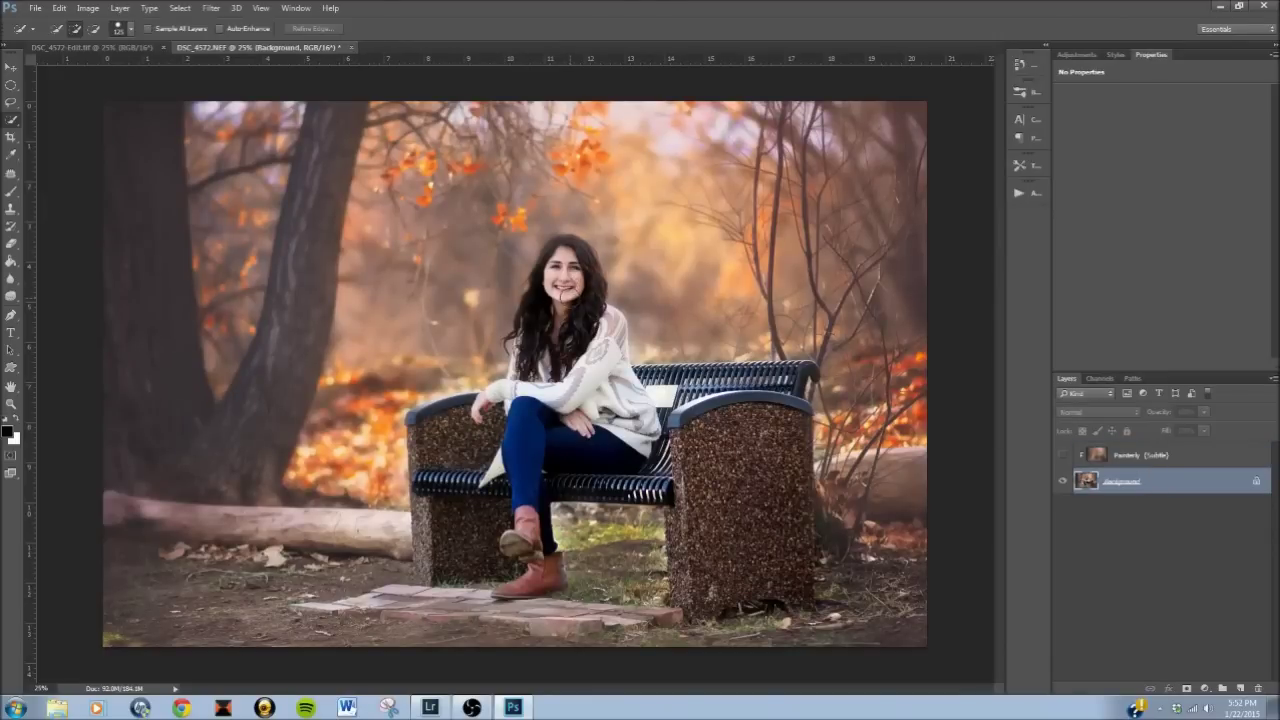
pyautogui.moveTo(552, 262); pyautogui.dragTo(543, 297)
pyautogui.moveTo(558, 417); pyautogui.dragTo(562, 457)
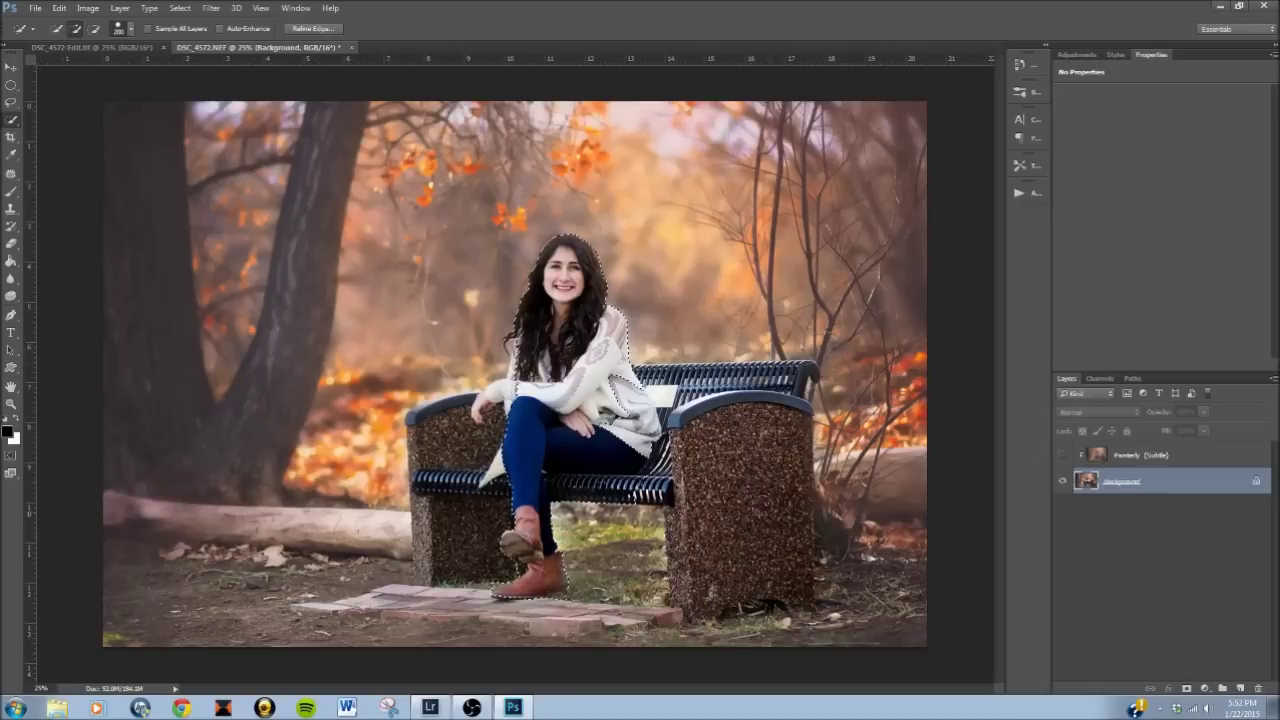
pyautogui.press('alt')
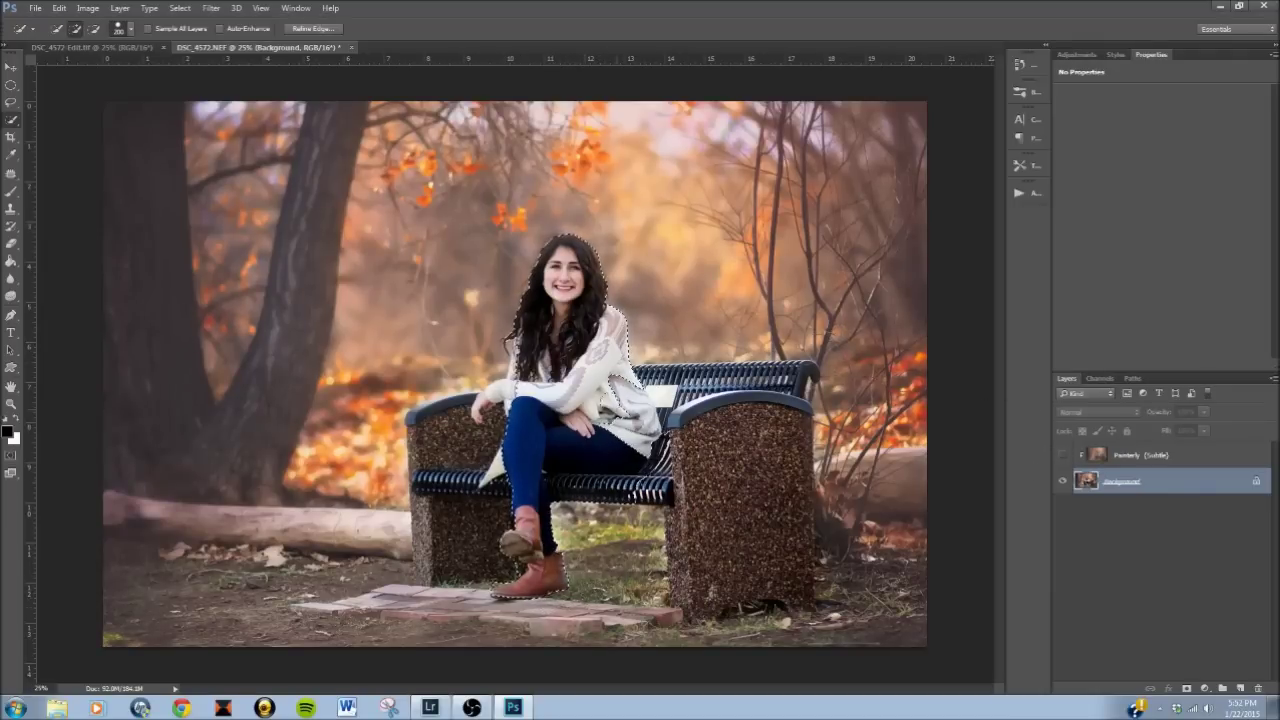
pyautogui.press('alt')
pyautogui.press('alt')
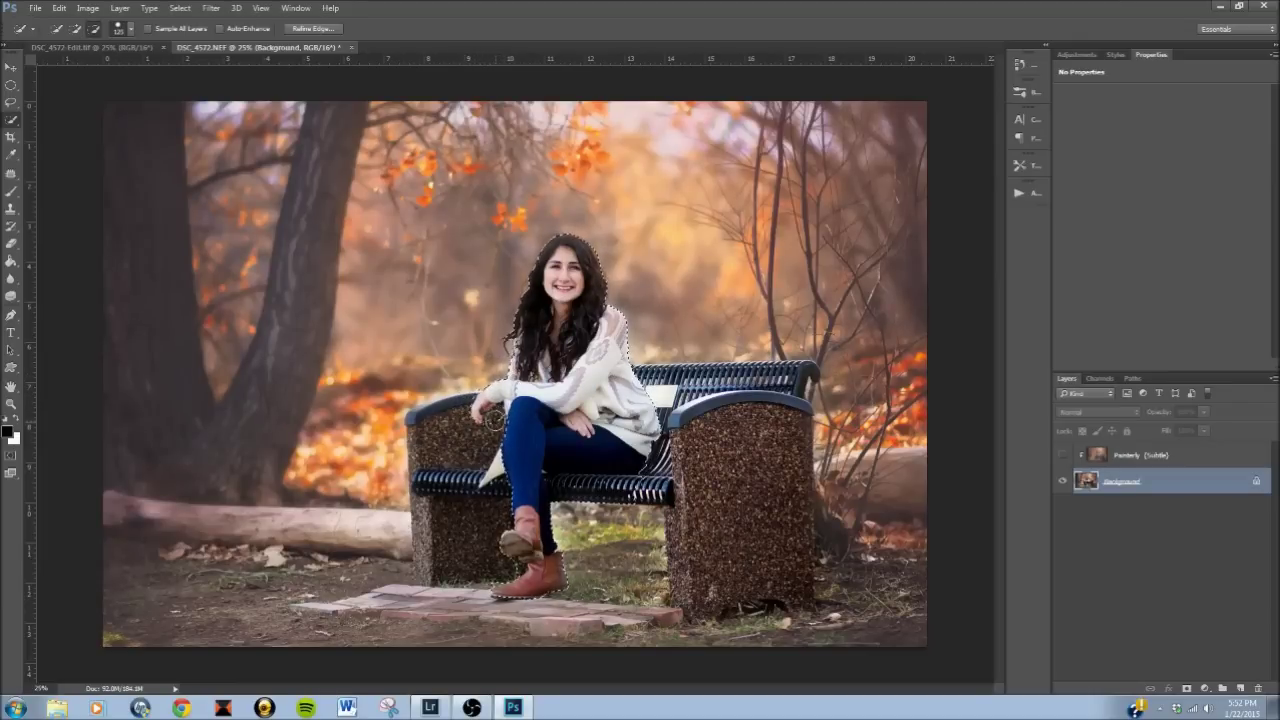
pyautogui.press('alt')
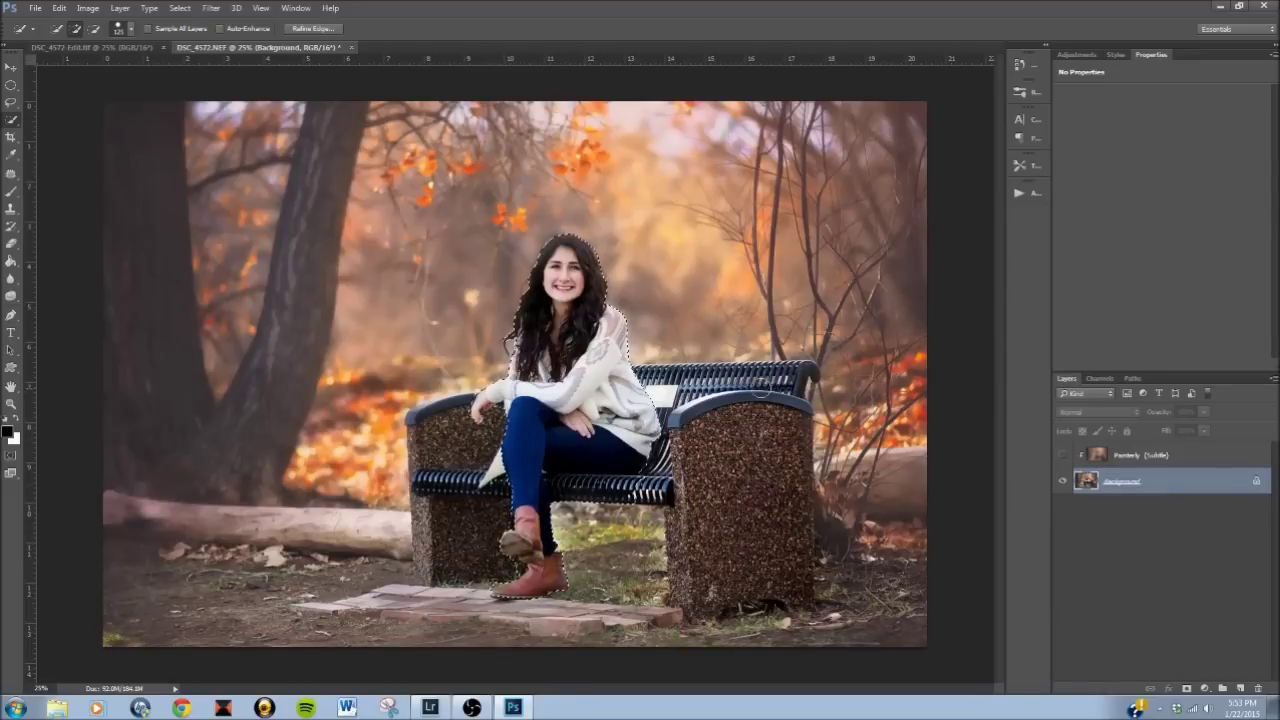
# - Show the Painterly (Subtle) layer, clear its effect inside the woman's selection, and deselect
pyautogui.click(1063, 455)
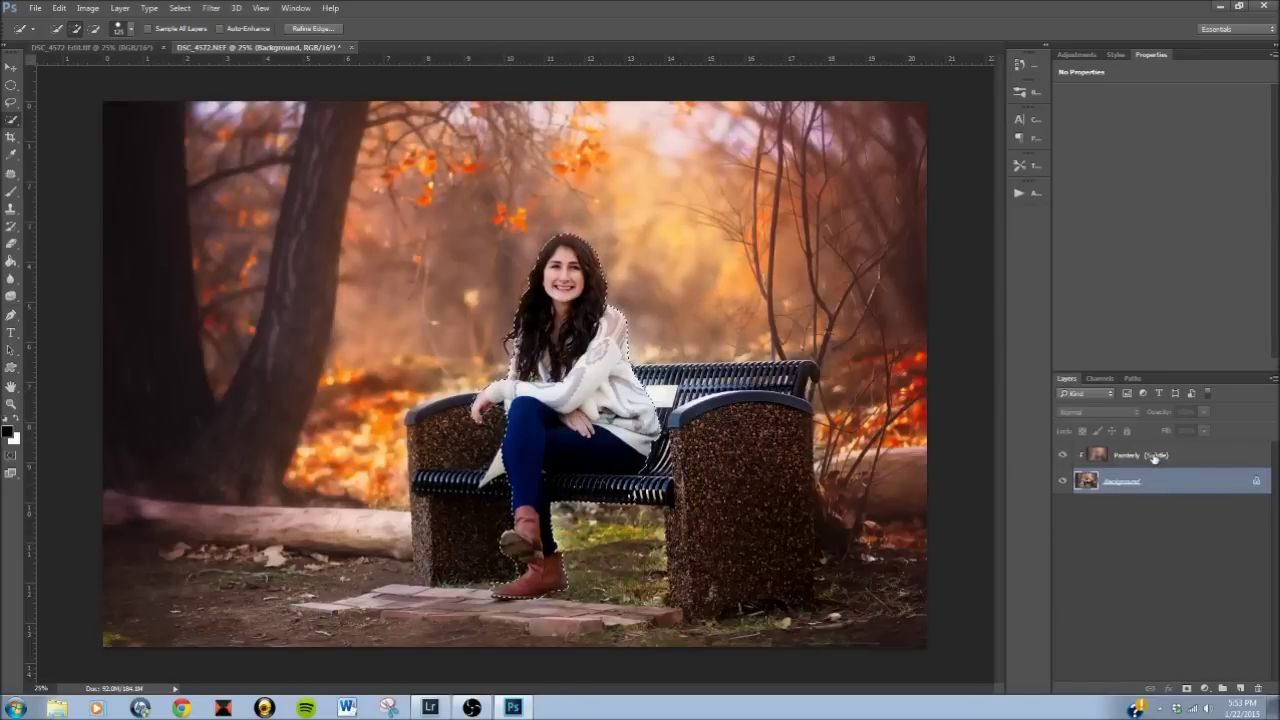
pyautogui.click(1152, 460)
pyautogui.rightClick(1150, 461)
pyautogui.click(1173, 463)
pyautogui.rightClick(1147, 462)
pyautogui.click(1177, 462)
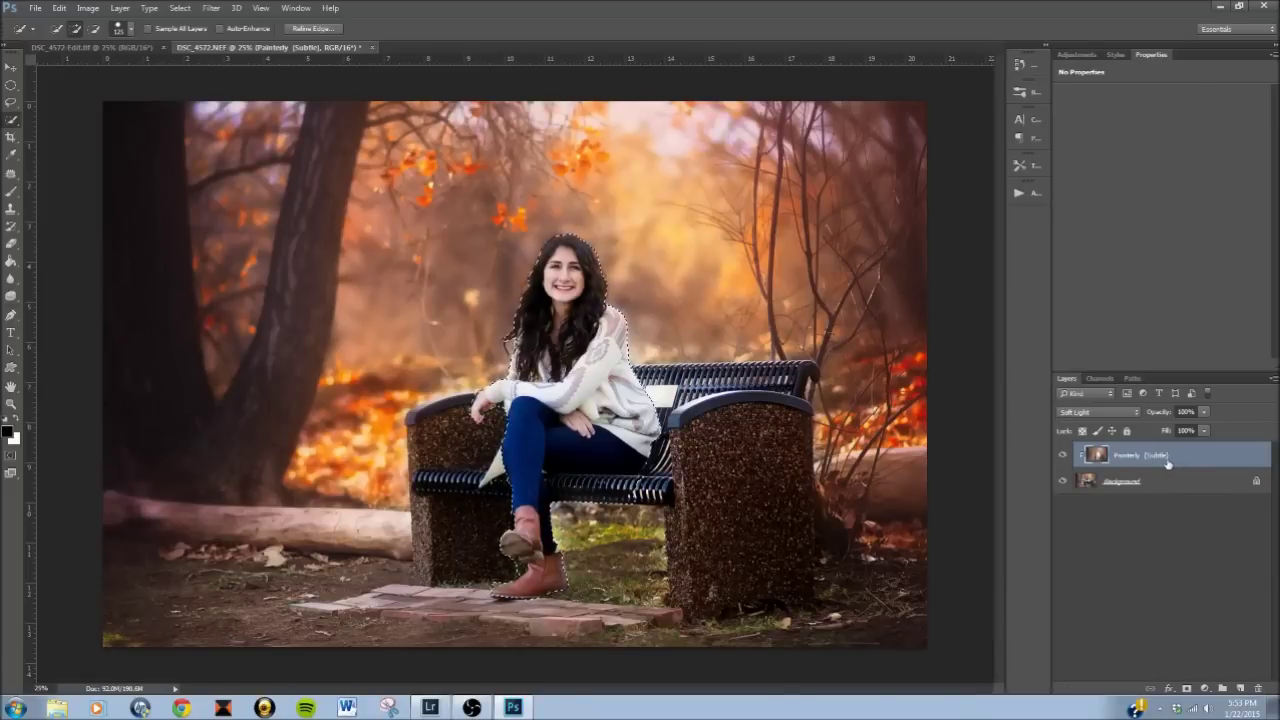
pyautogui.hotkey('ctrl', 'd')
# - Compare the portrait with and without the Painterly (Subtle) layer, and flatten the image
pyautogui.click(1064, 455)
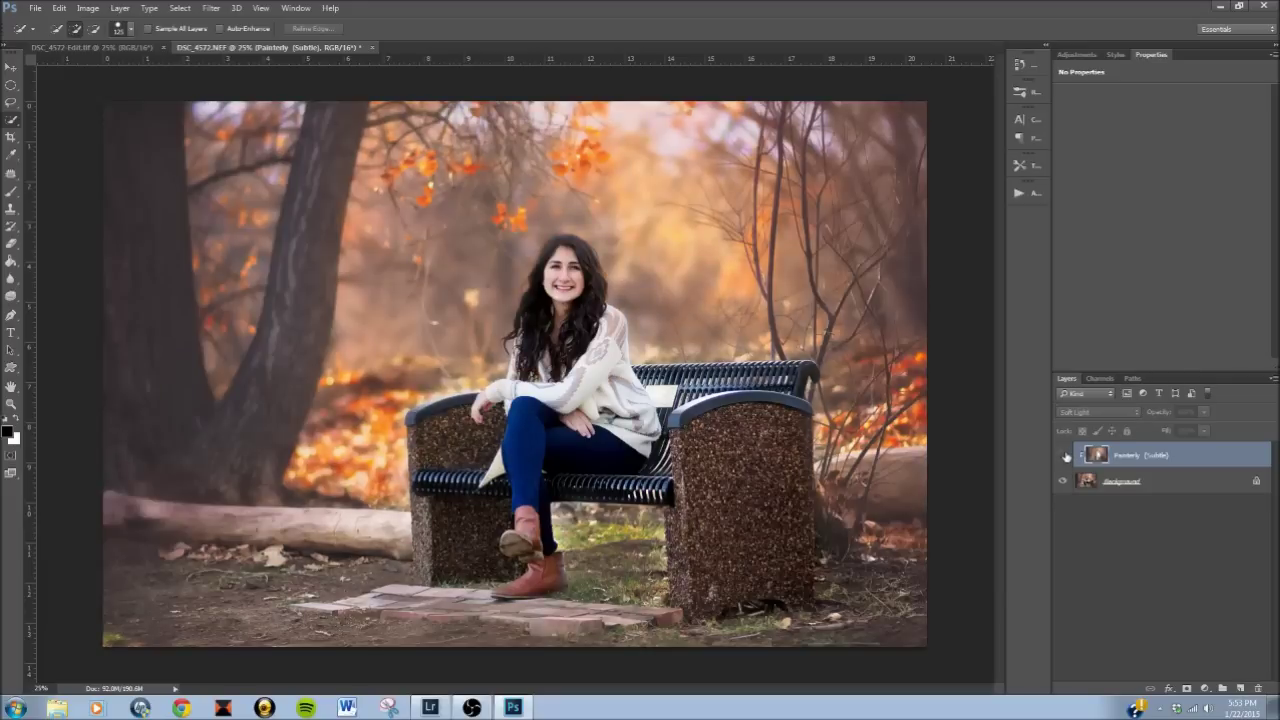
pyautogui.click(1064, 455)
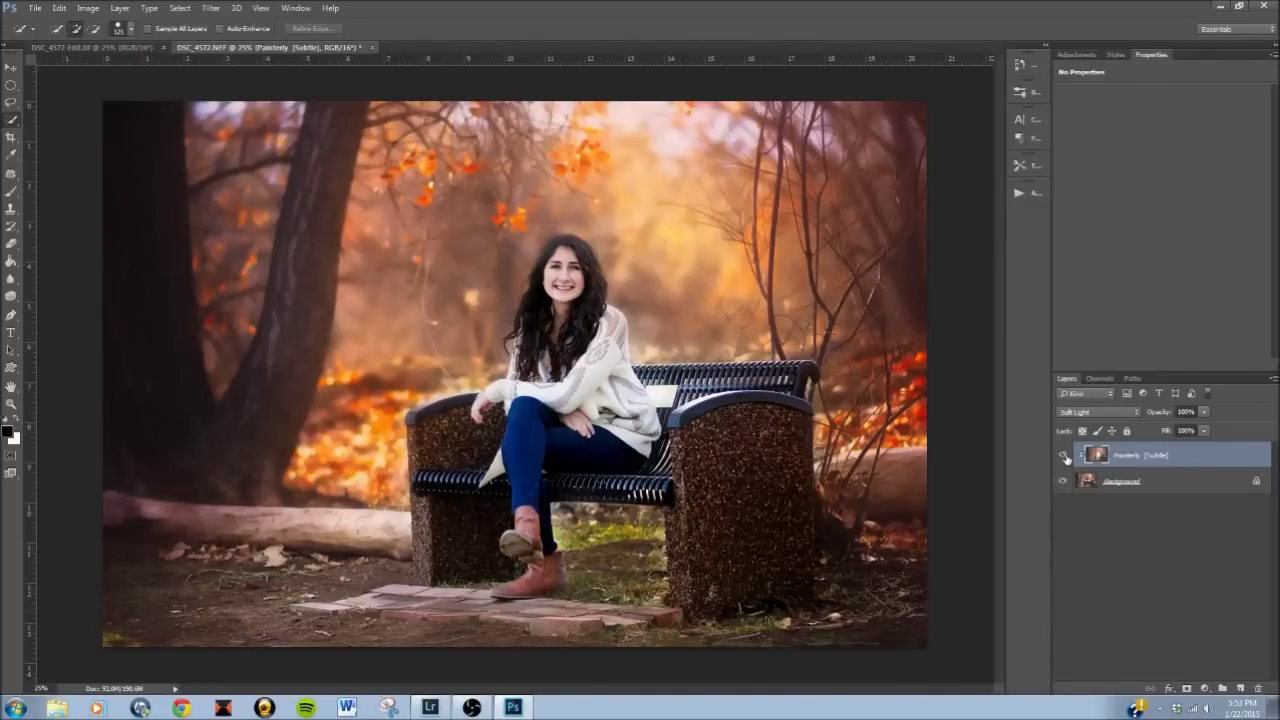
pyautogui.click(1064, 455)
pyautogui.click(1064, 455)
pyautogui.click(1158, 488)
pyautogui.rightClick(1156, 490)
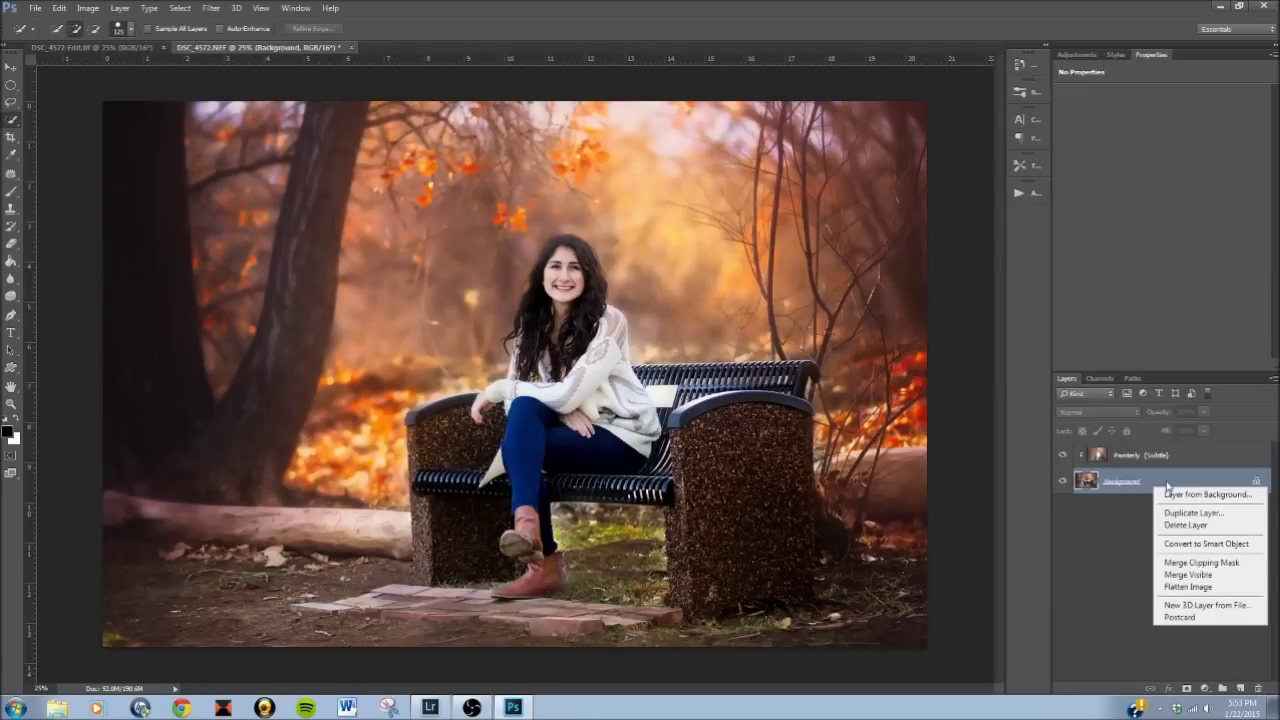
pyautogui.click(1190, 590)
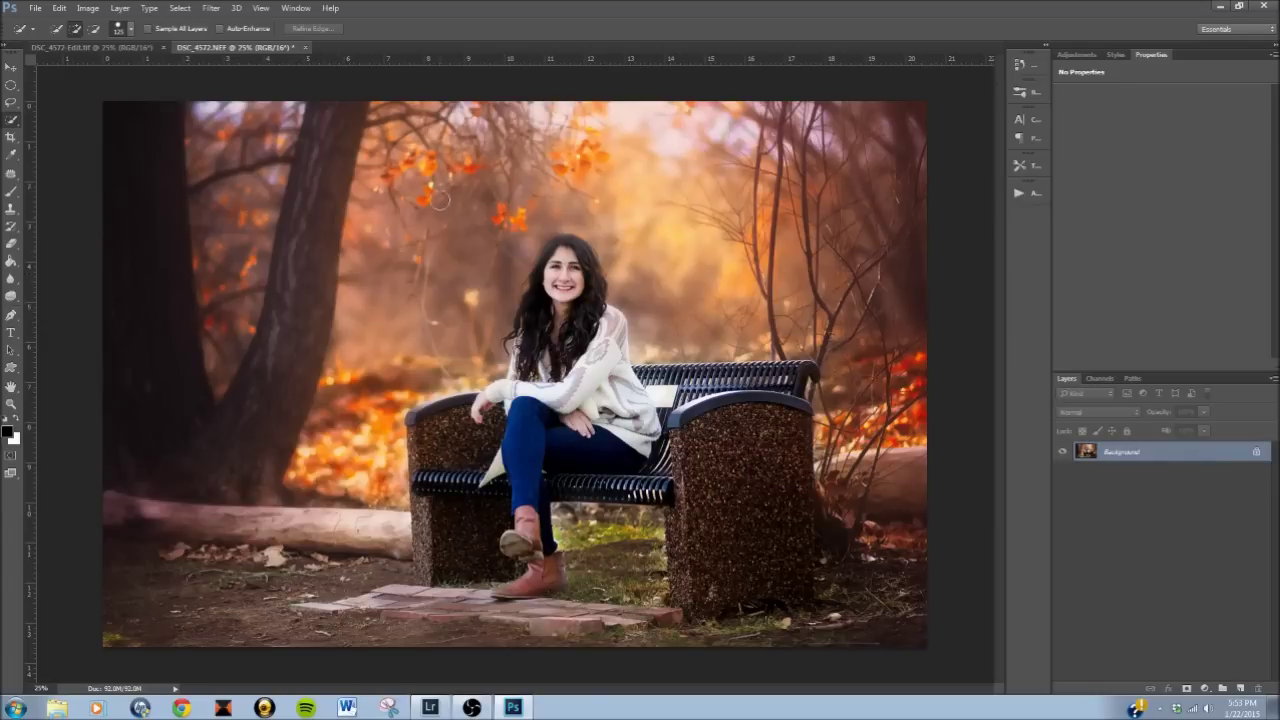
# - Save the flattened portrait and switch to Lightroom
pyautogui.click(38, 16)
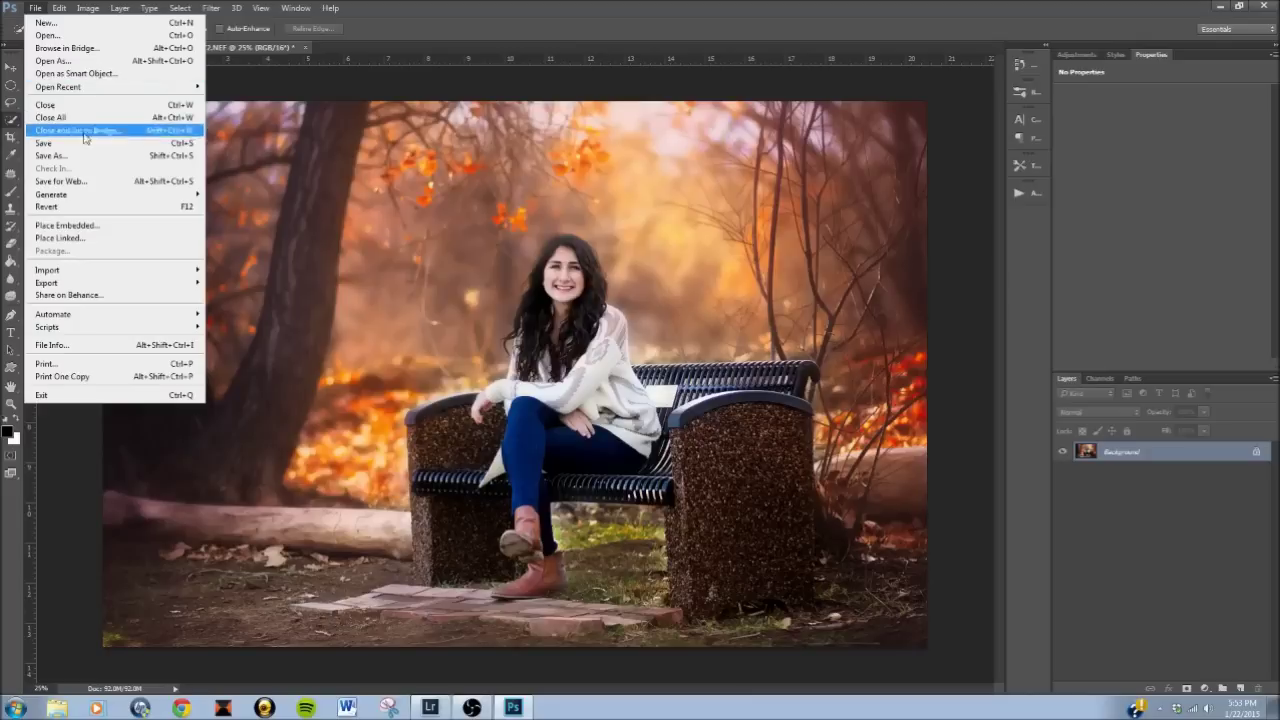
pyautogui.click(84, 140)
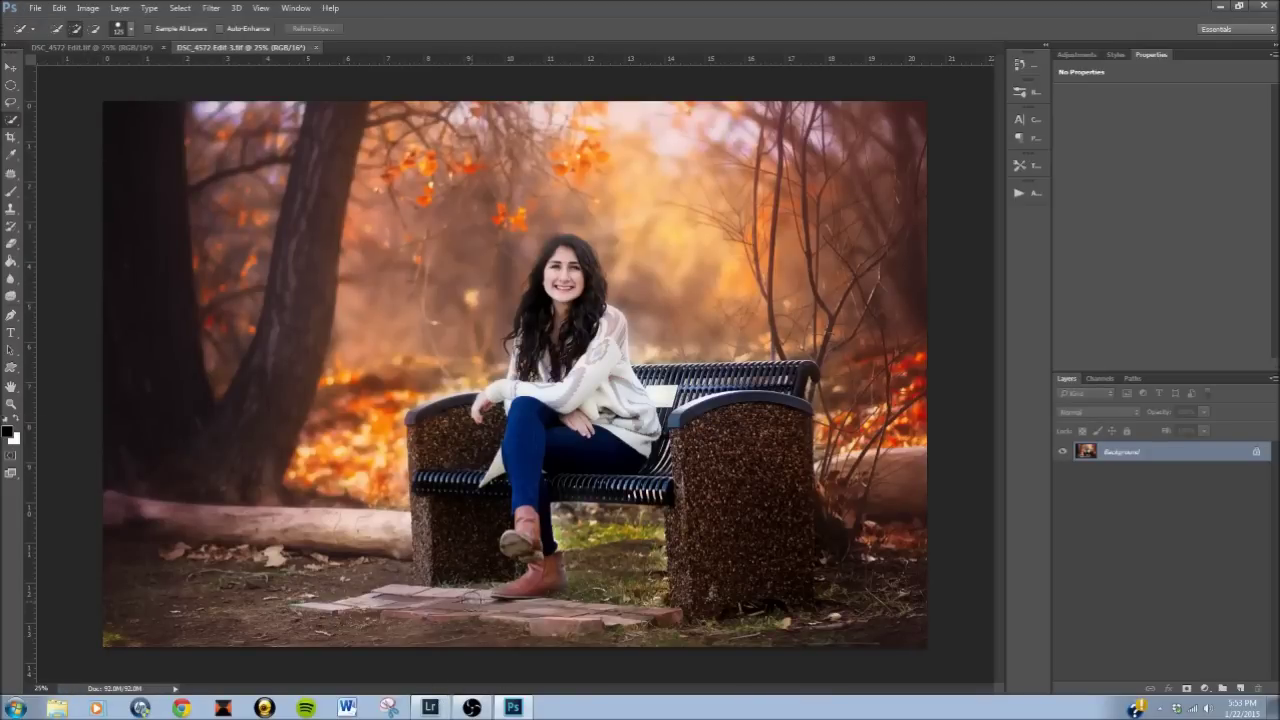
pyautogui.click(437, 710)
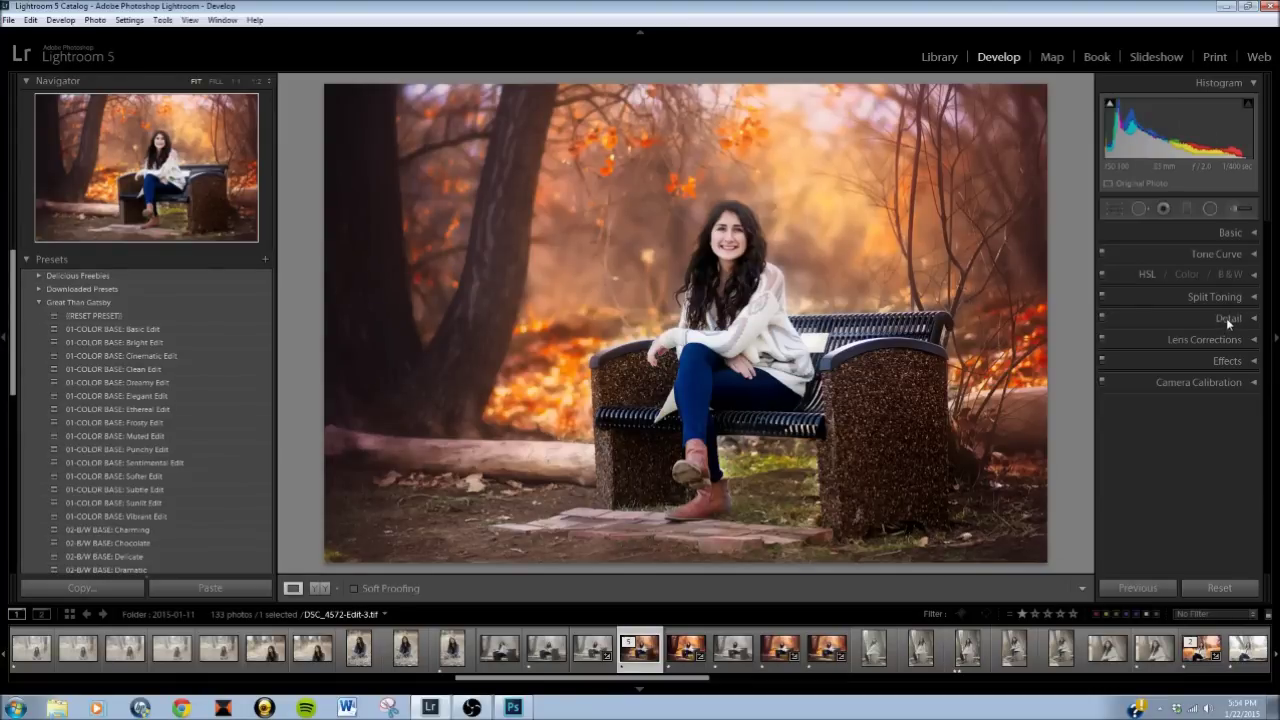
# - Warm the edited bench portrait's white balance slightly by nudging its colour temperature
pyautogui.click(1226, 233)
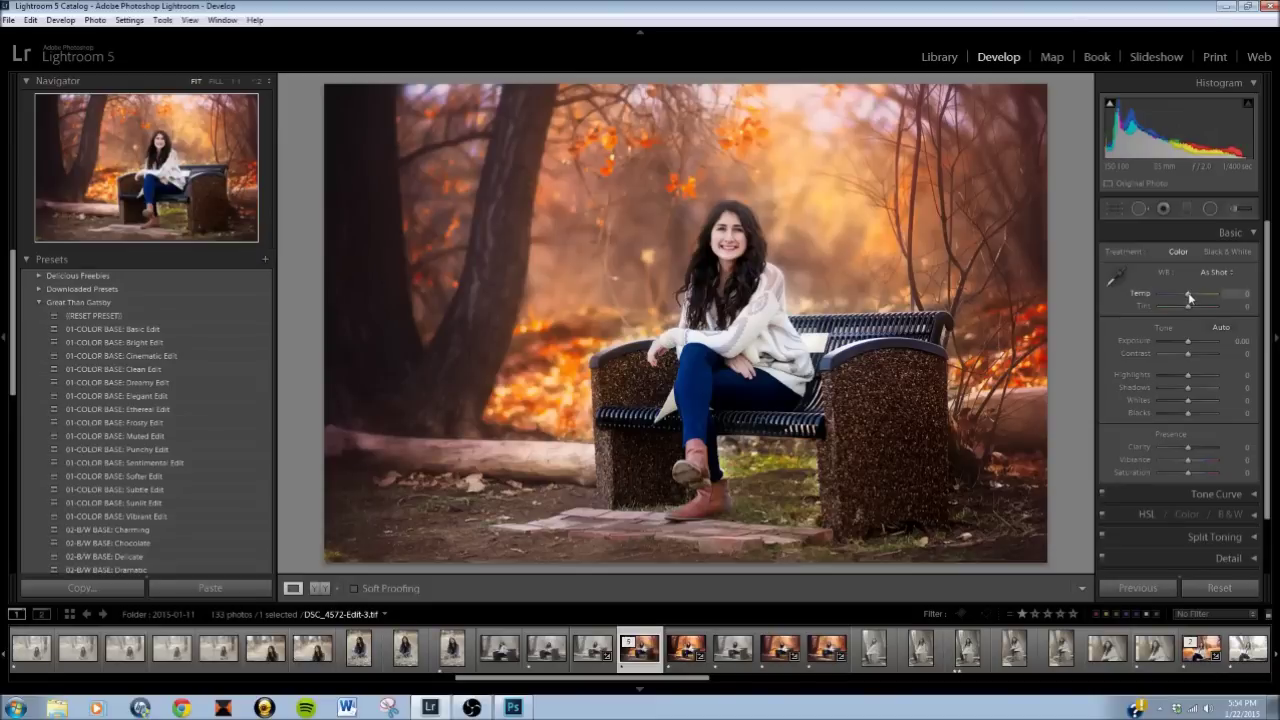
pyautogui.moveTo(1189, 297); pyautogui.dragTo(1190, 297)
pyautogui.click(1221, 236)
# - Add gentle contrast with the tone curve, setting Lights to +9 and Darks to -11
pyautogui.click(1223, 256)
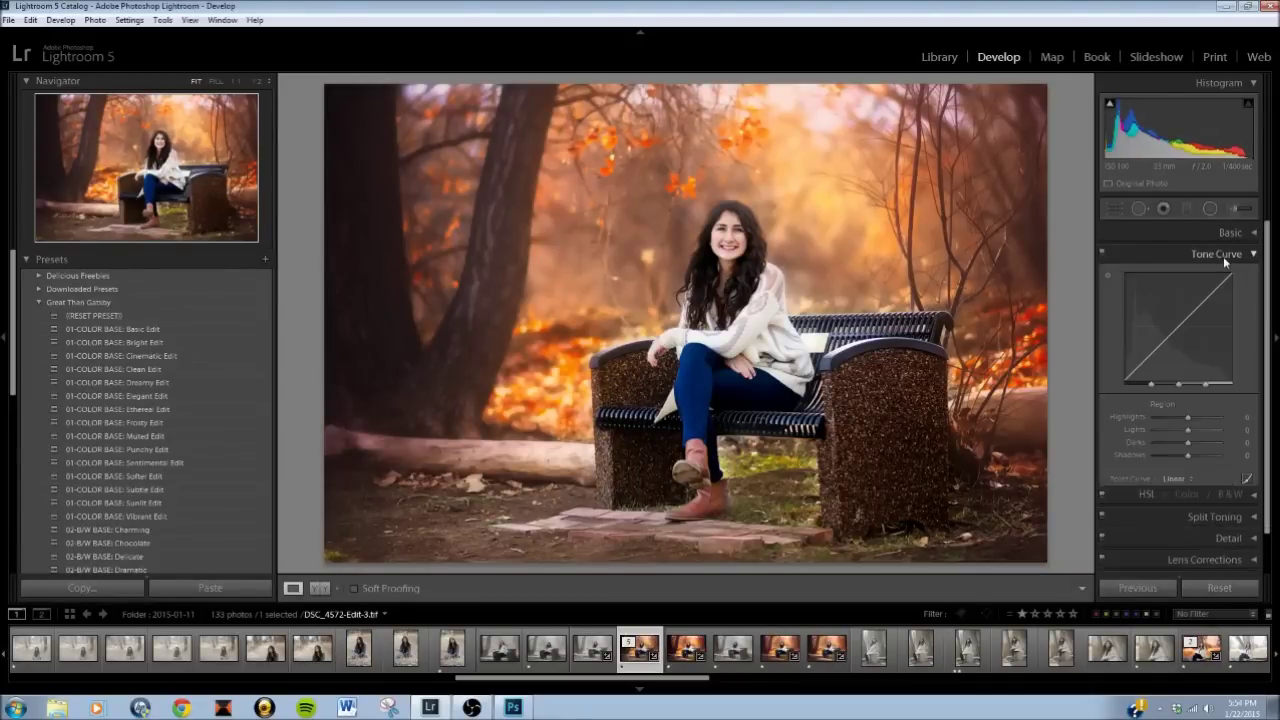
pyautogui.moveTo(1161, 343); pyautogui.dragTo(1161, 346)
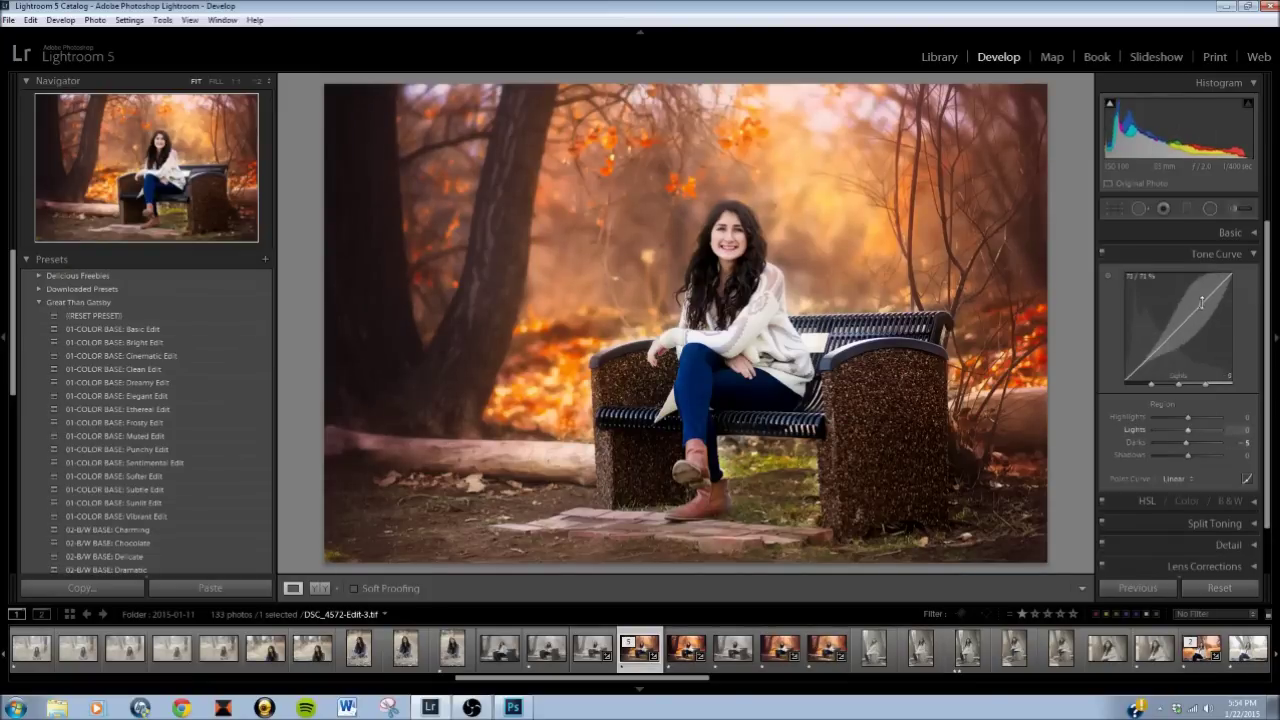
pyautogui.moveTo(1203, 300); pyautogui.dragTo(1204, 296)
pyautogui.moveTo(1163, 340); pyautogui.dragTo(1162, 346)
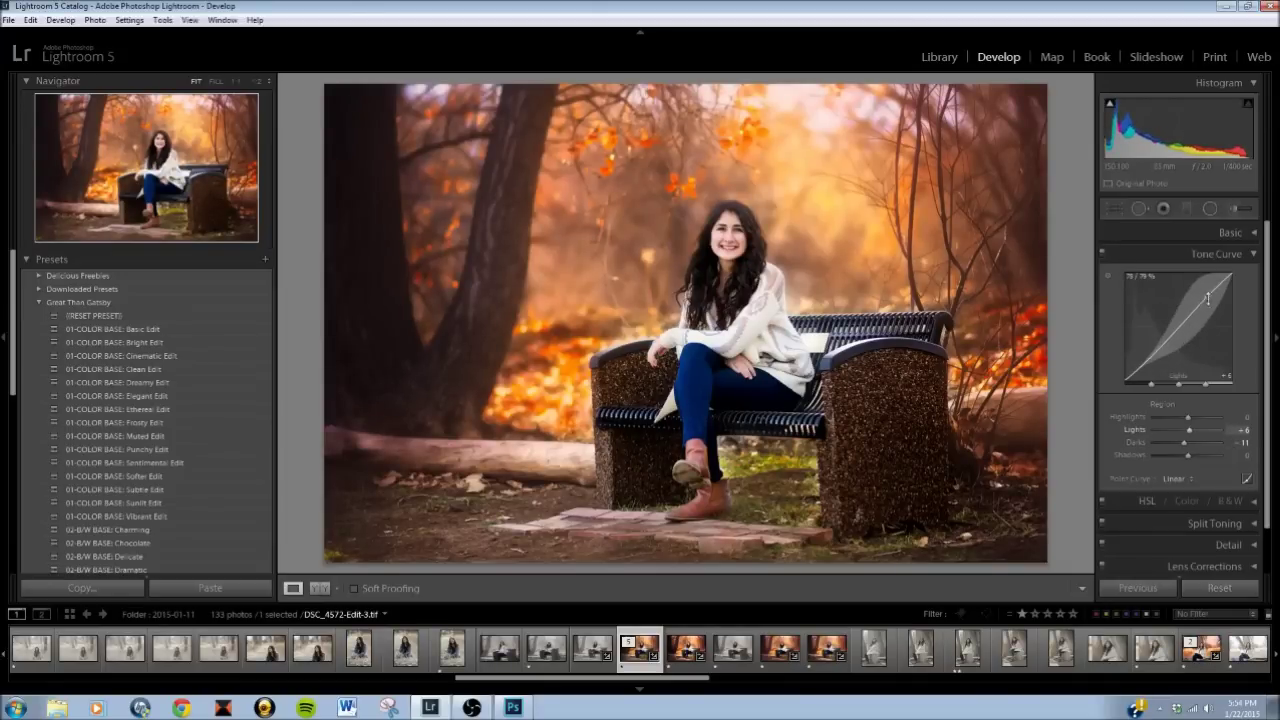
pyautogui.moveTo(1206, 296); pyautogui.dragTo(1206, 297)
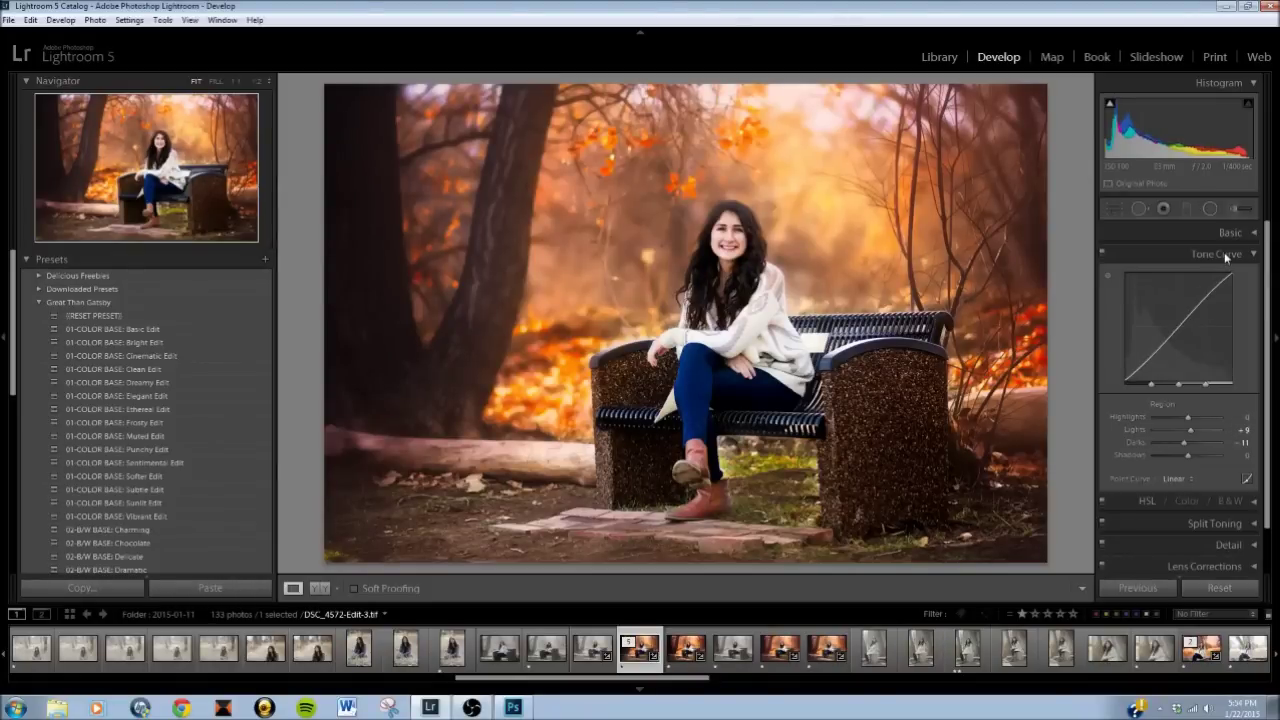
pyautogui.click(1227, 256)
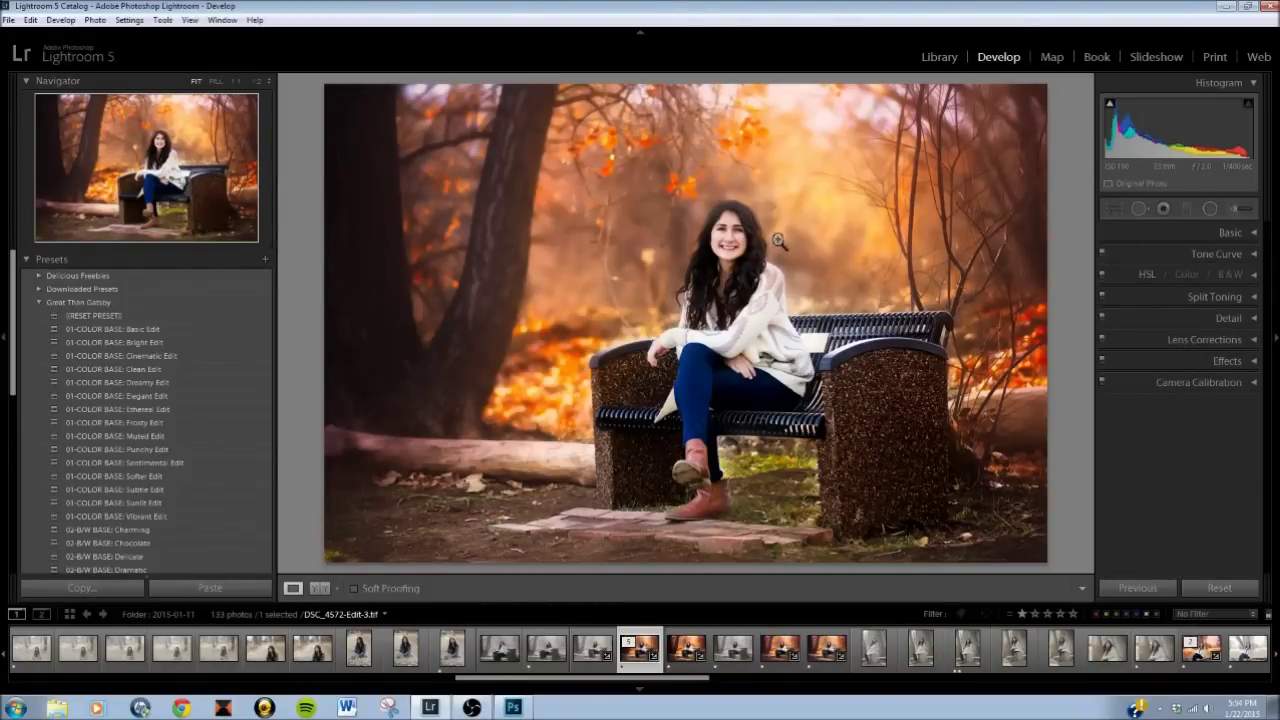
# - Compare the portrait before and after the Lightroom adjustments side by side, close up on the woman
pyautogui.click(737, 237)
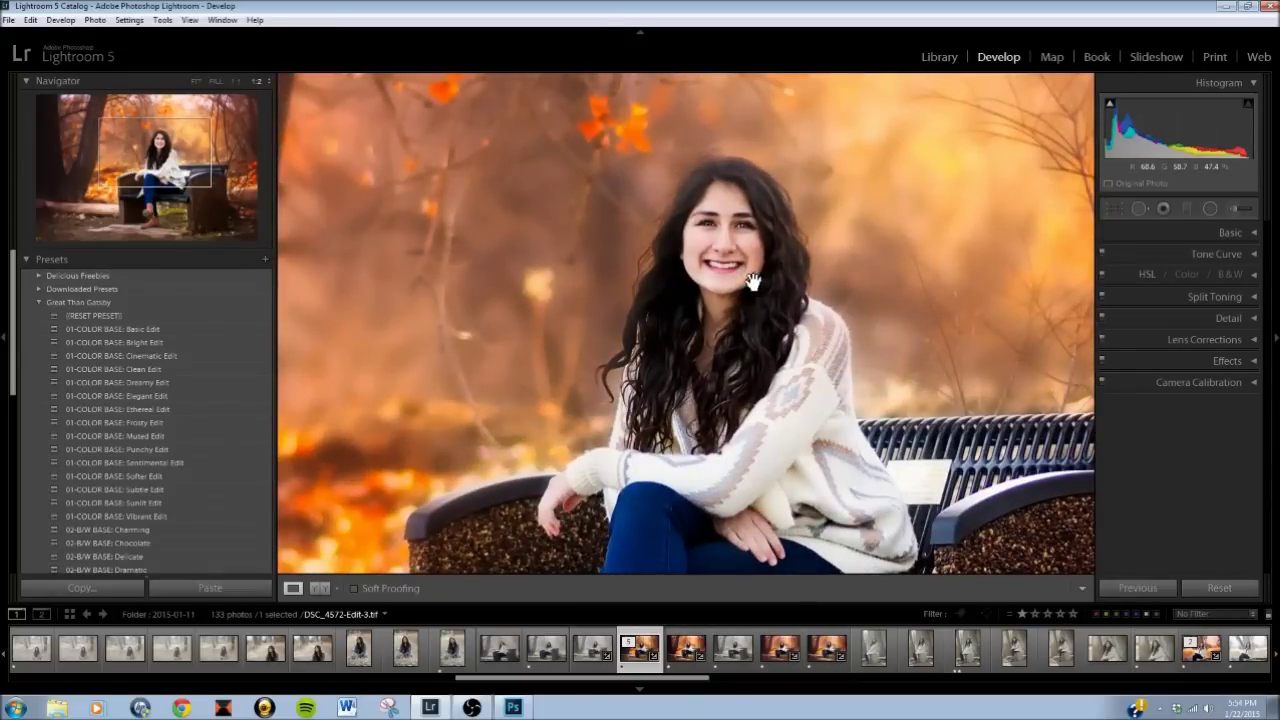
pyautogui.press('y')
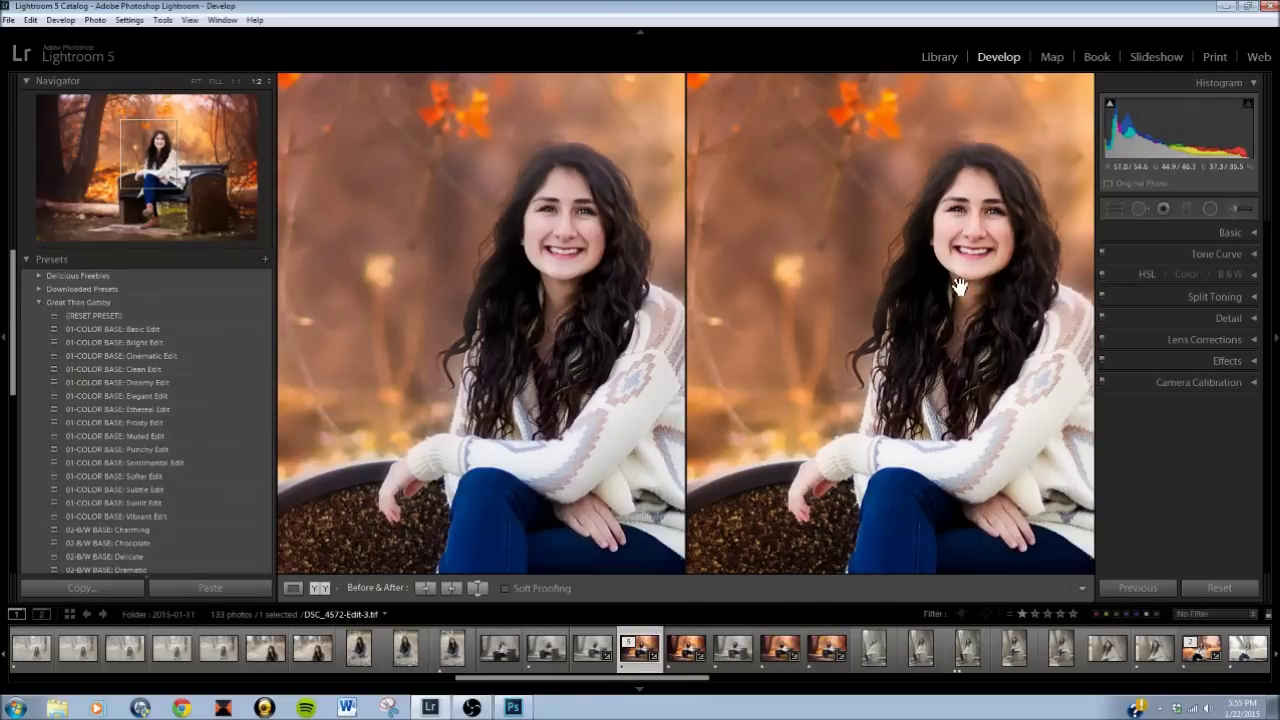
pyautogui.press('y')
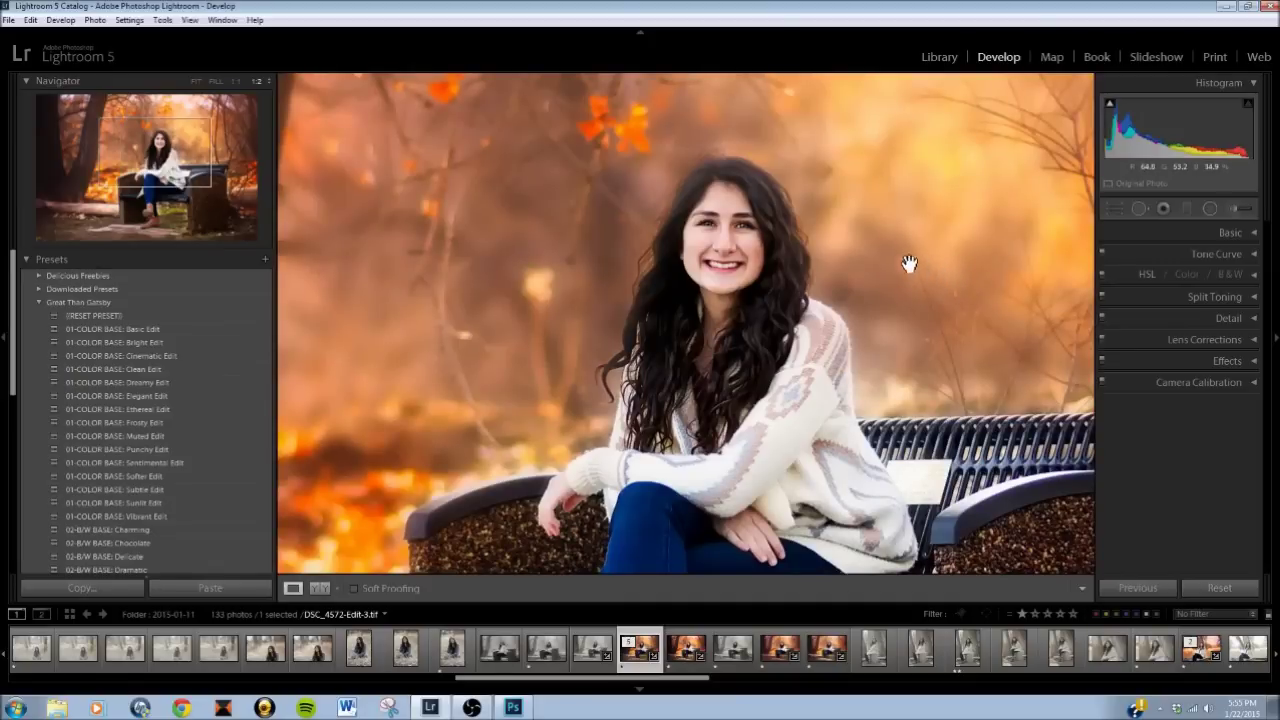
# - Sharpen the portrait with Amount 61 and Radius 1.4, checking the detail around her eye
pyautogui.click(1218, 316)
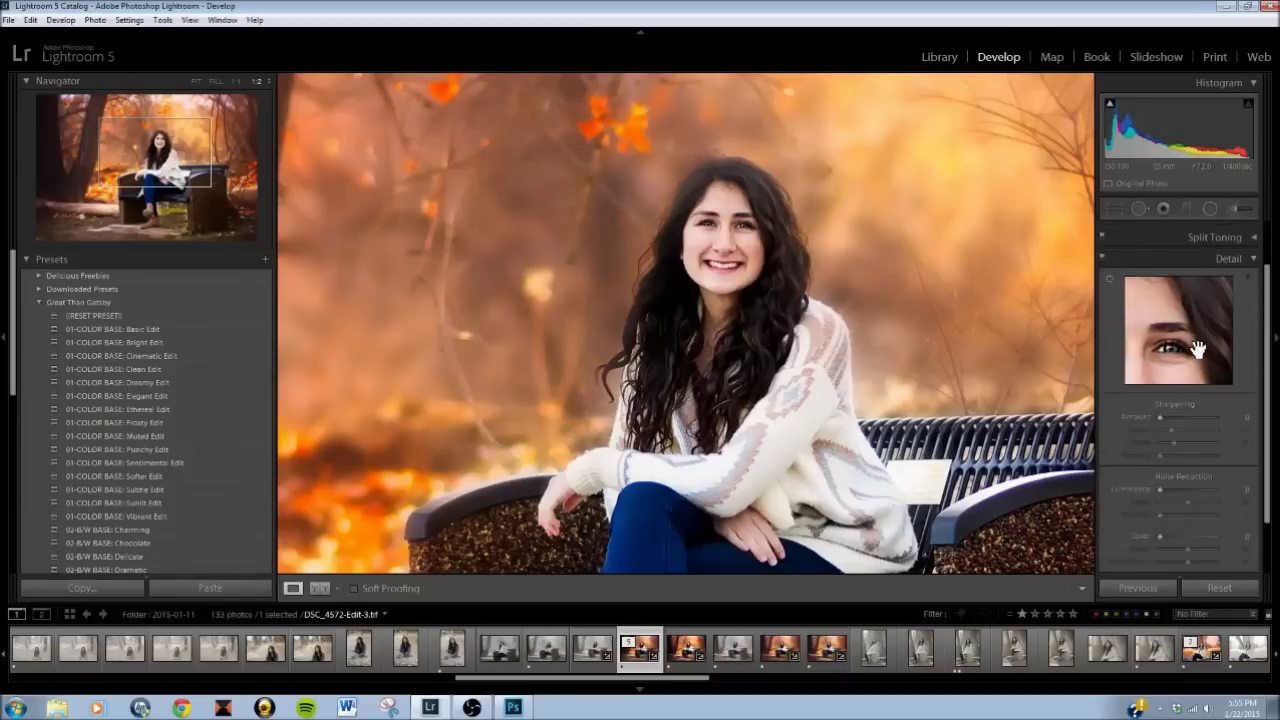
pyautogui.moveTo(1188, 353); pyautogui.dragTo(1187, 331)
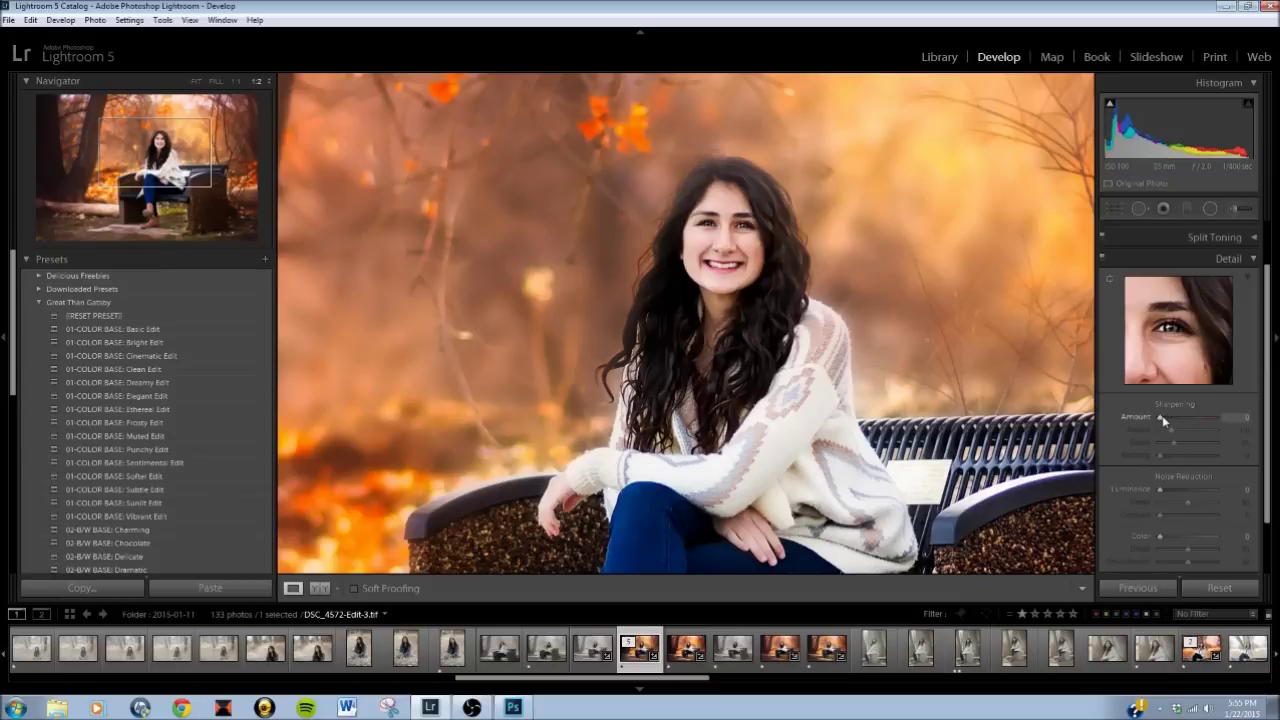
pyautogui.moveTo(1161, 421); pyautogui.dragTo(1184, 421)
pyautogui.keyDown('alt'); pyautogui.click(1172, 432); pyautogui.keyUp('alt')
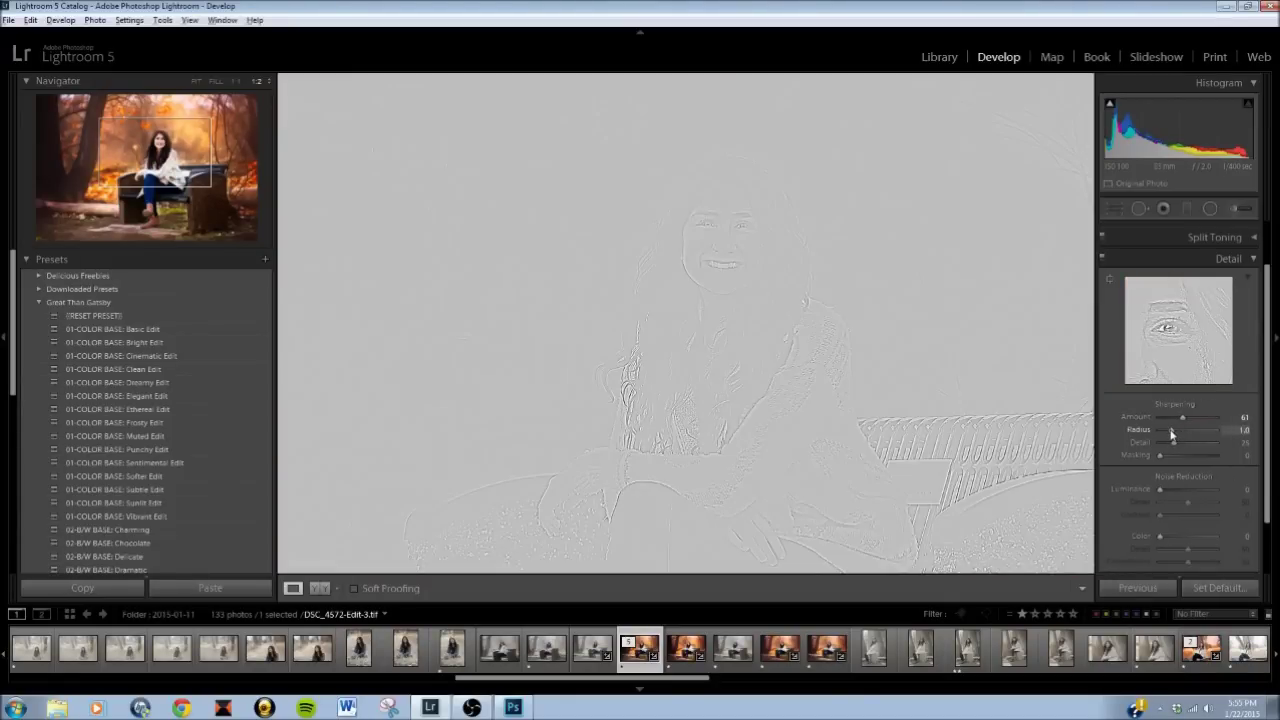
pyautogui.moveTo(1172, 432); pyautogui.dragTo(1184, 432)
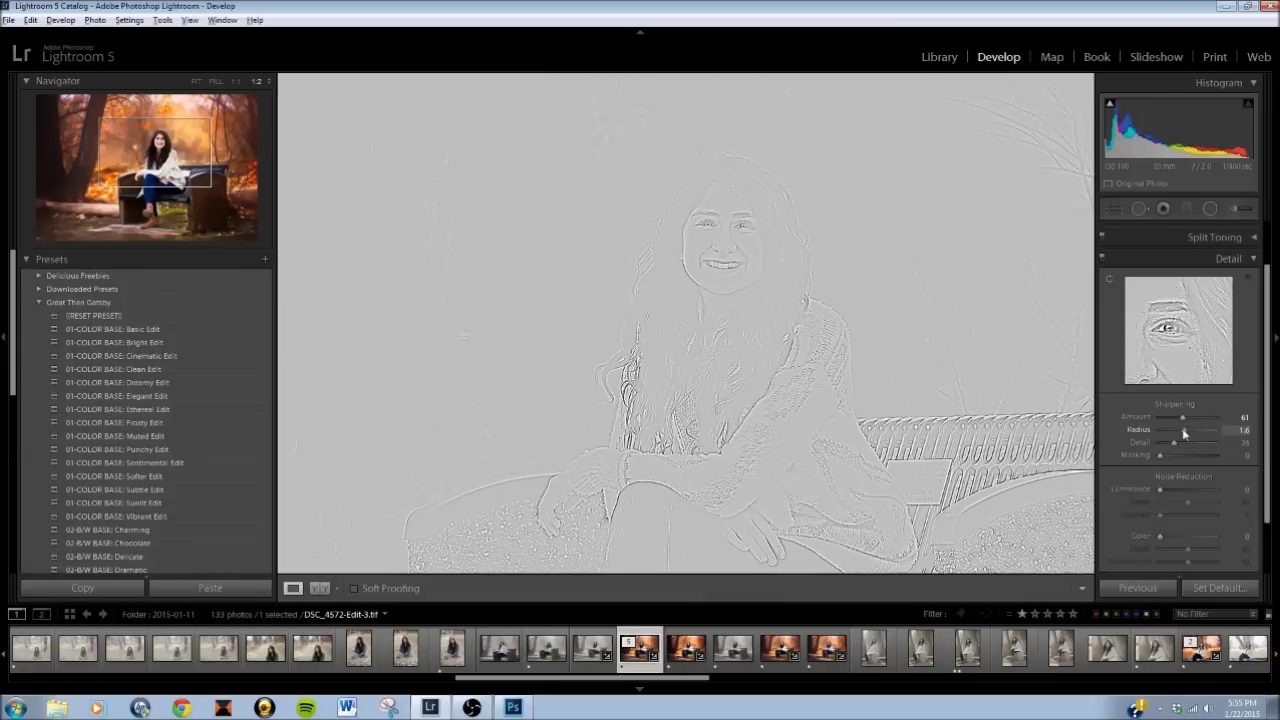
pyautogui.moveTo(1183, 431)
pyautogui.mouseDown()
pyautogui.moveTo(1160, 430)
pyautogui.moveTo(1179, 430)
pyautogui.mouseUp()
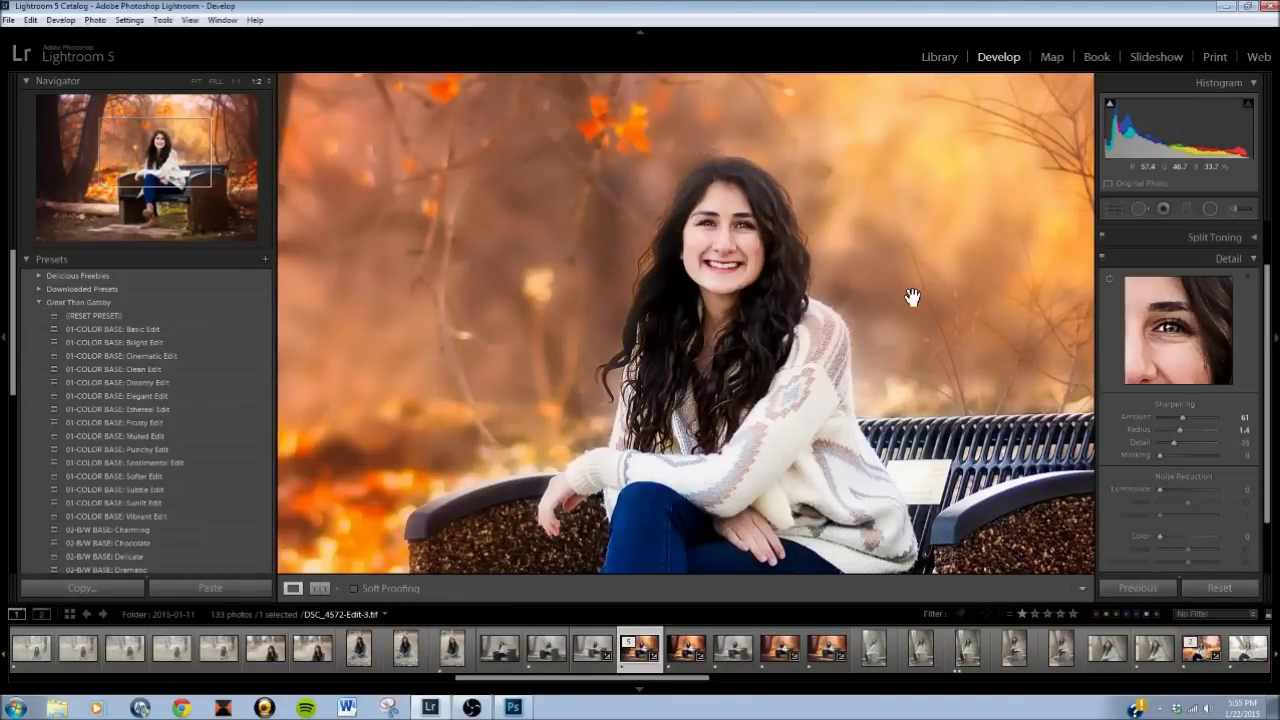
# - Smooth the skin with luminance noise reduction at 31, judging it on her face at 1:1, and return to the full photo
pyautogui.hotkey('ctrl', '=')
pyautogui.moveTo(842, 233); pyautogui.dragTo(781, 360)
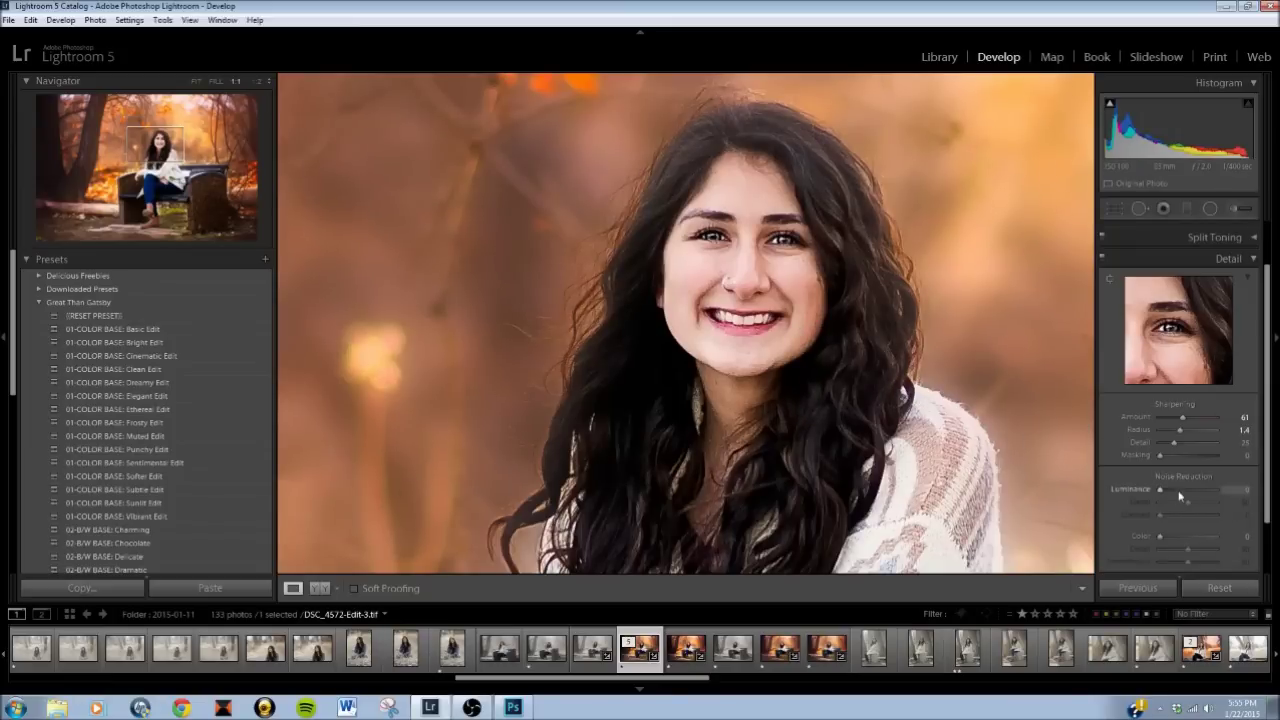
pyautogui.moveTo(1163, 492); pyautogui.dragTo(1179, 492)
pyautogui.press('z')
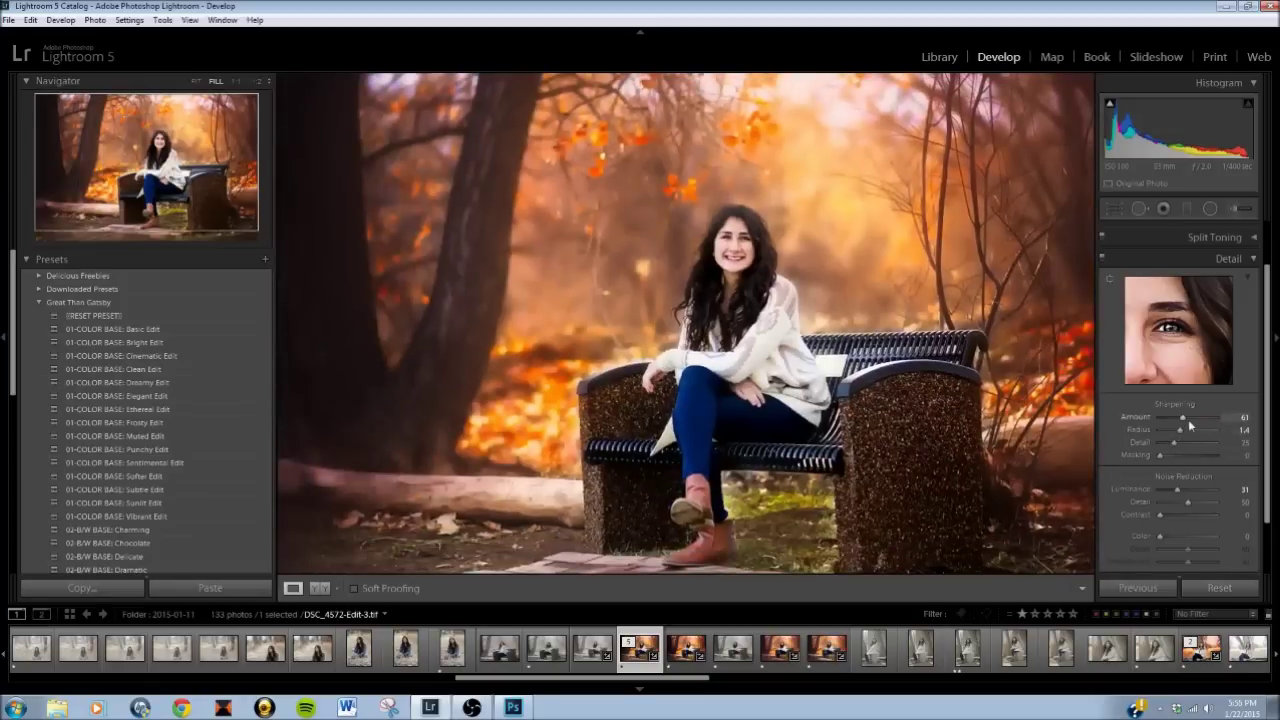
pyautogui.hotkey('ctrl', '-')
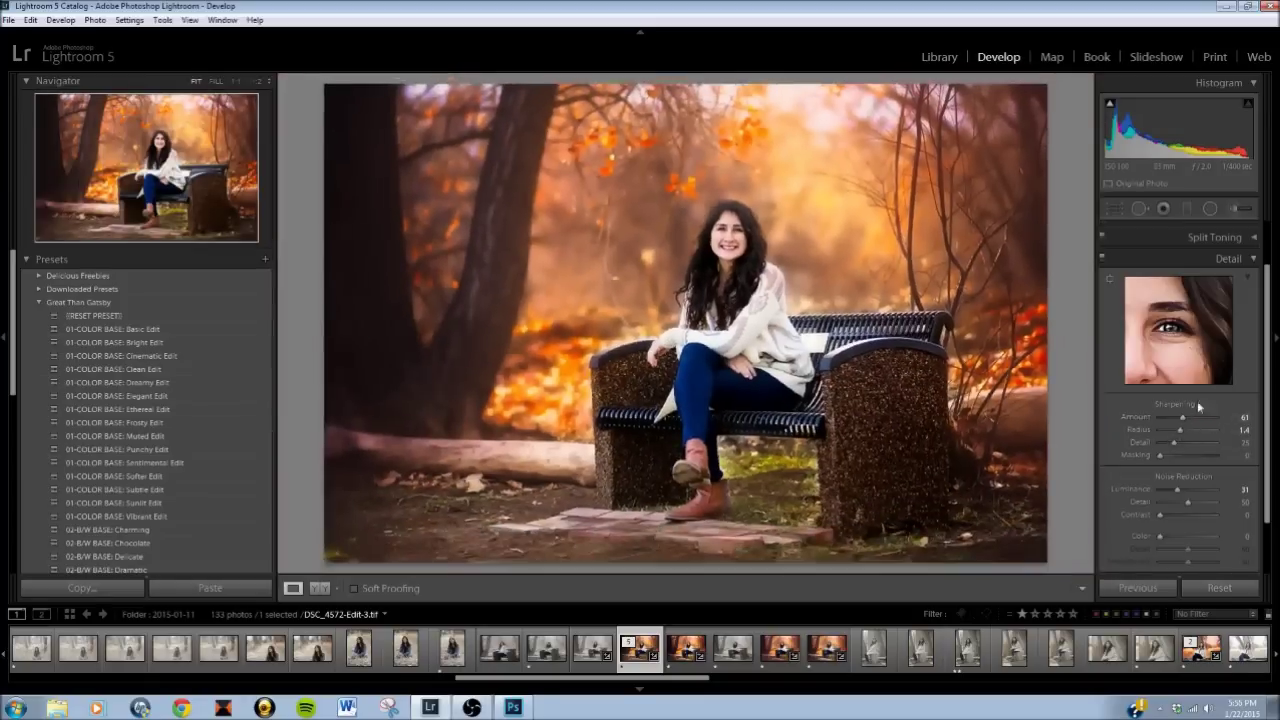
pyautogui.click(1220, 260)
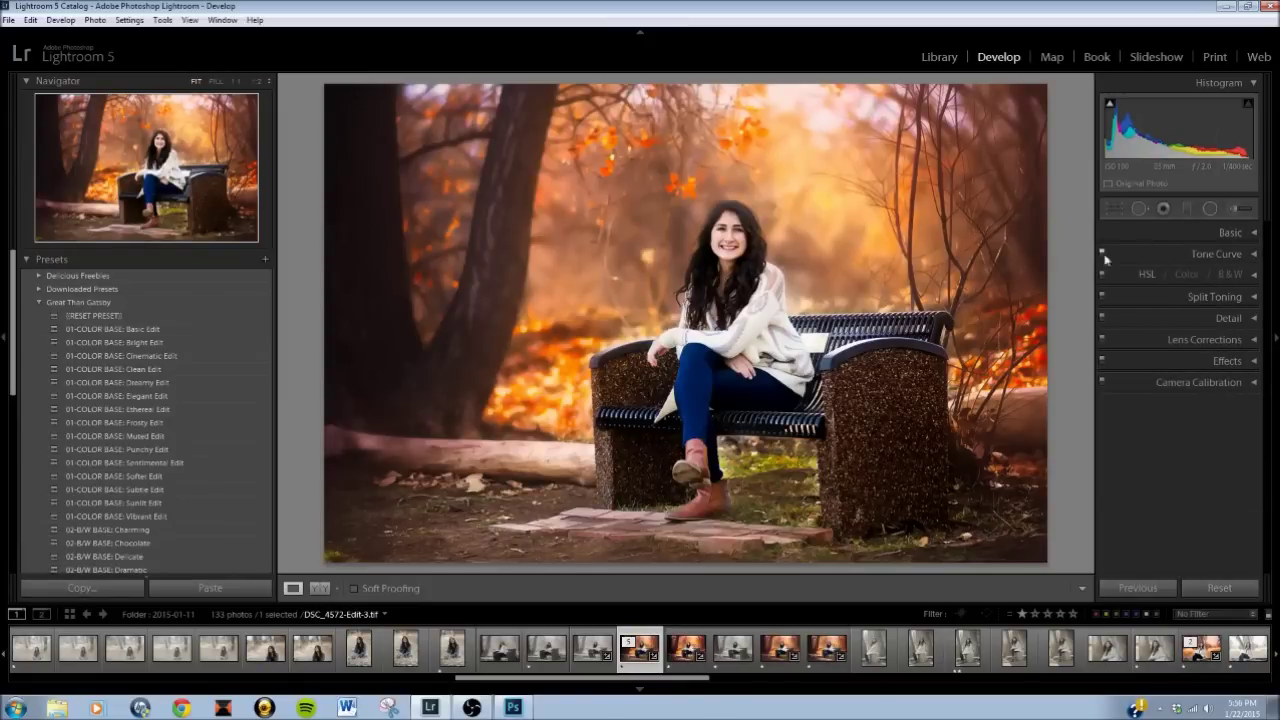
# - Compare the unedited DSC_4572.NEF with the finished DSC_4572-Edit-3.tif
pyautogui.click(733, 650)
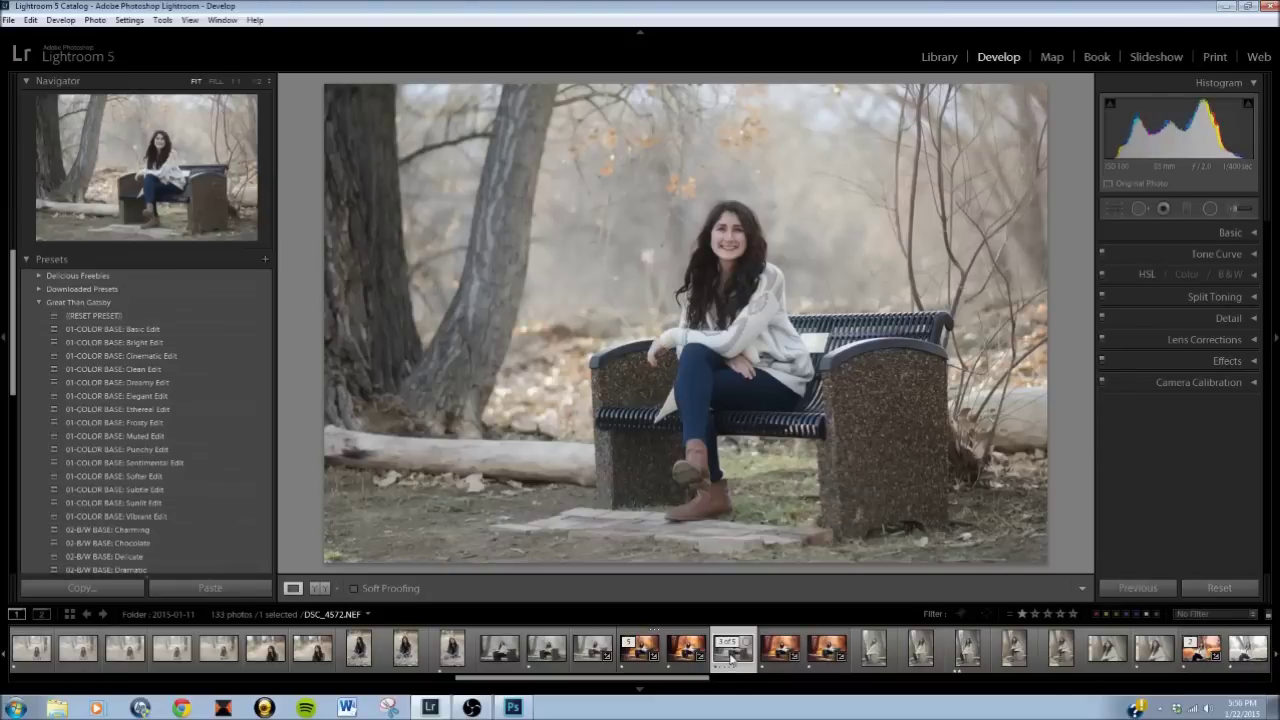
pyautogui.click(640, 650)
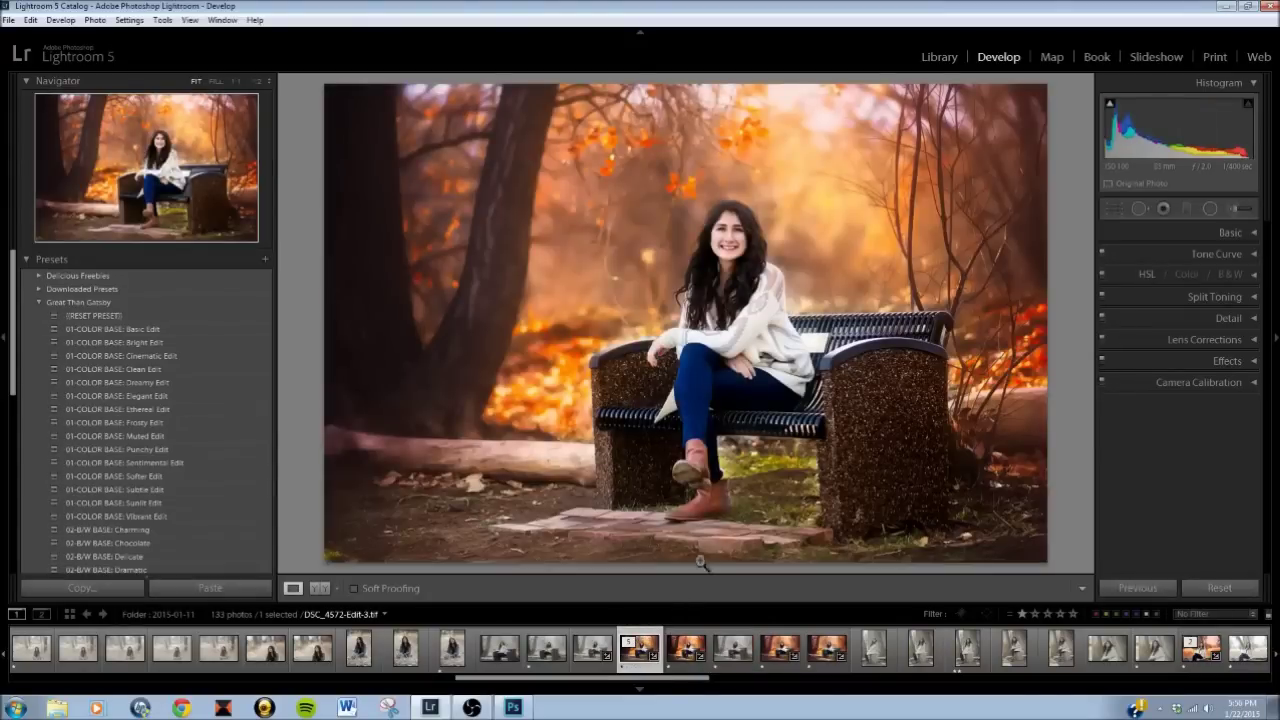